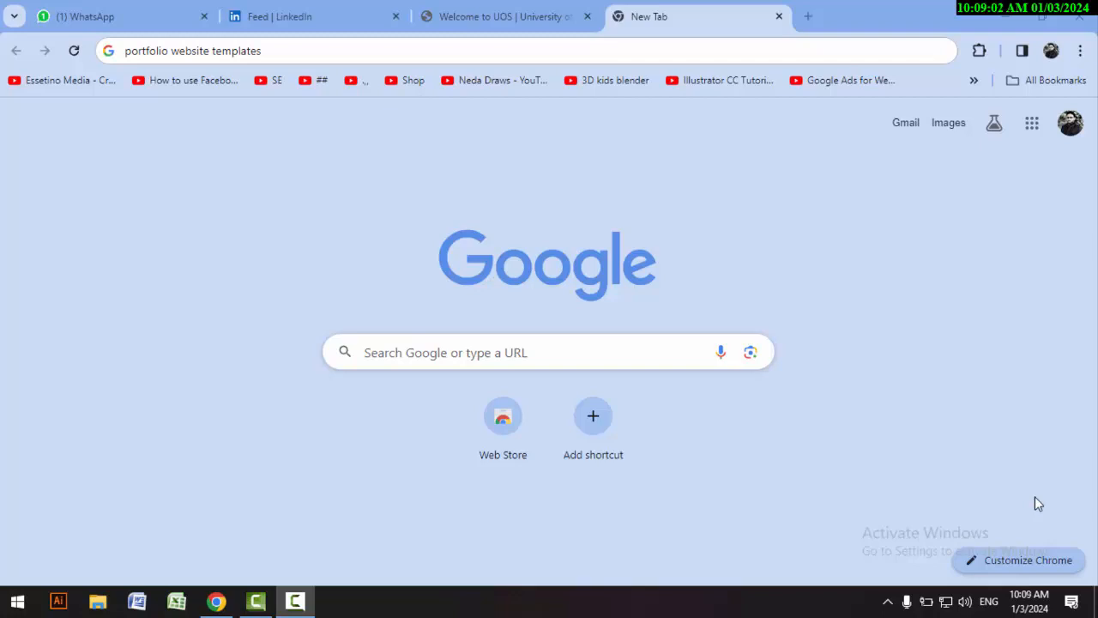
Step: Search Google for "portfolio website templates" and skim the results
click(289, 57)
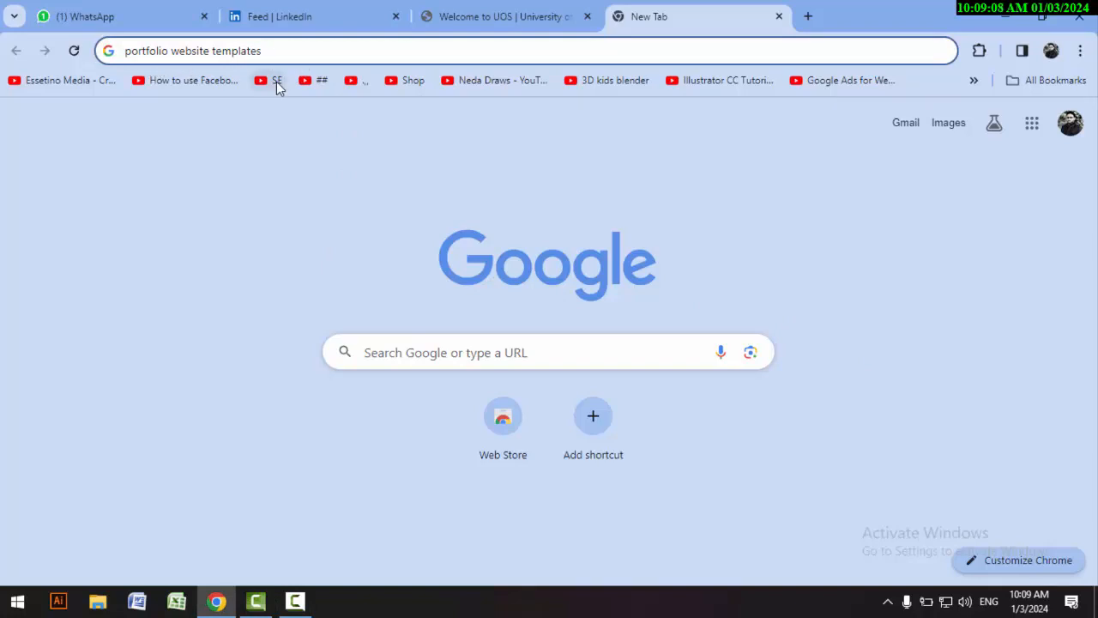
key(Return)
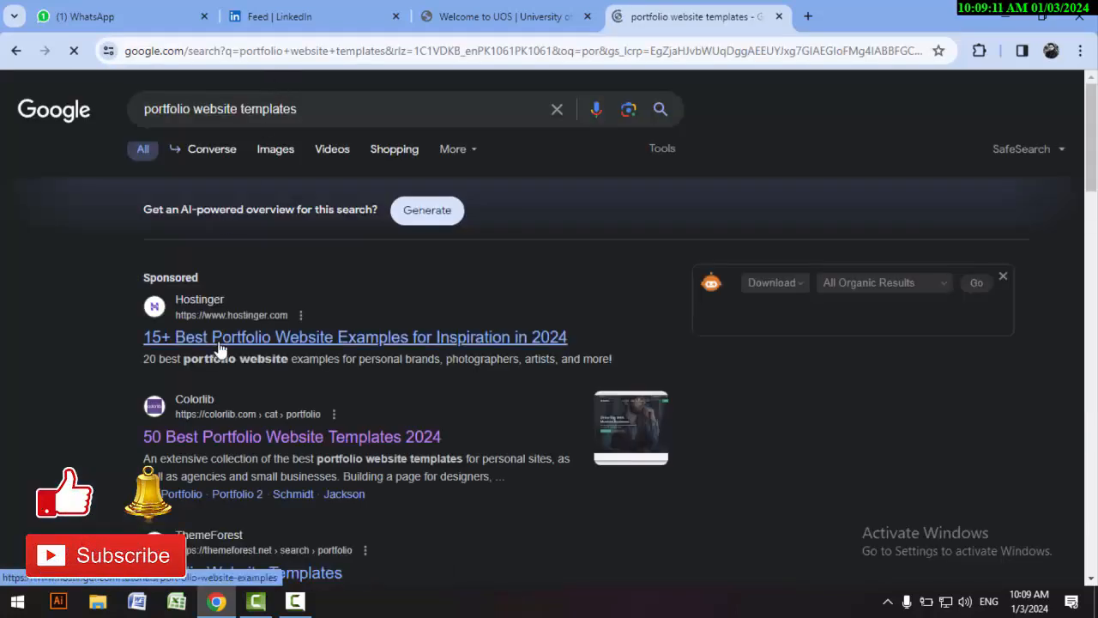
scroll(223, 319, down, 5)
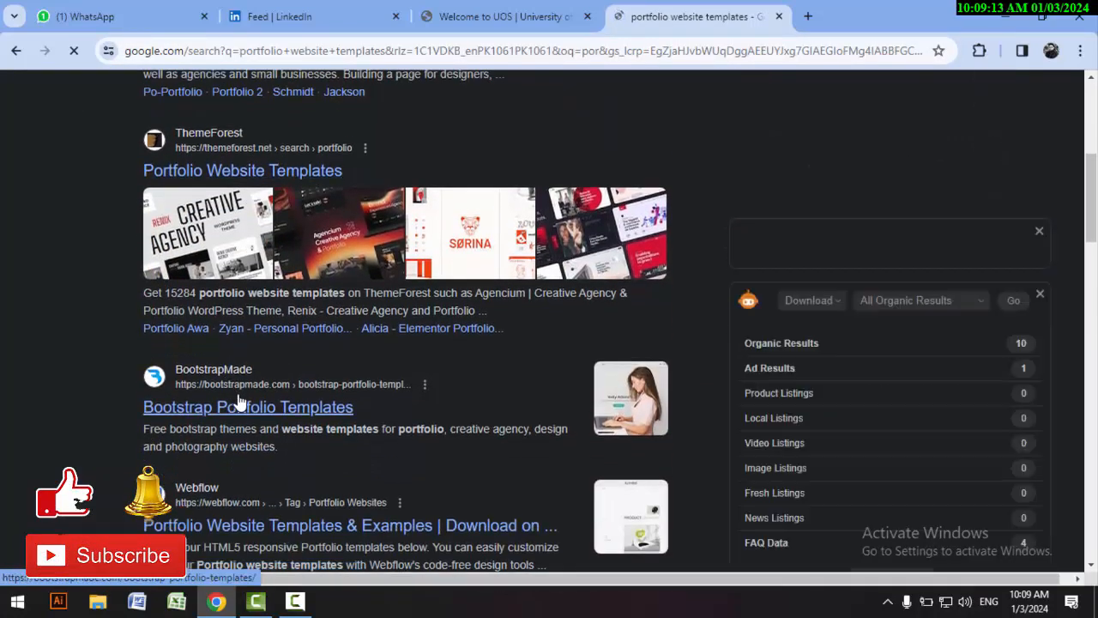
scroll(239, 391, down, 3)
scroll(245, 395, up, 10)
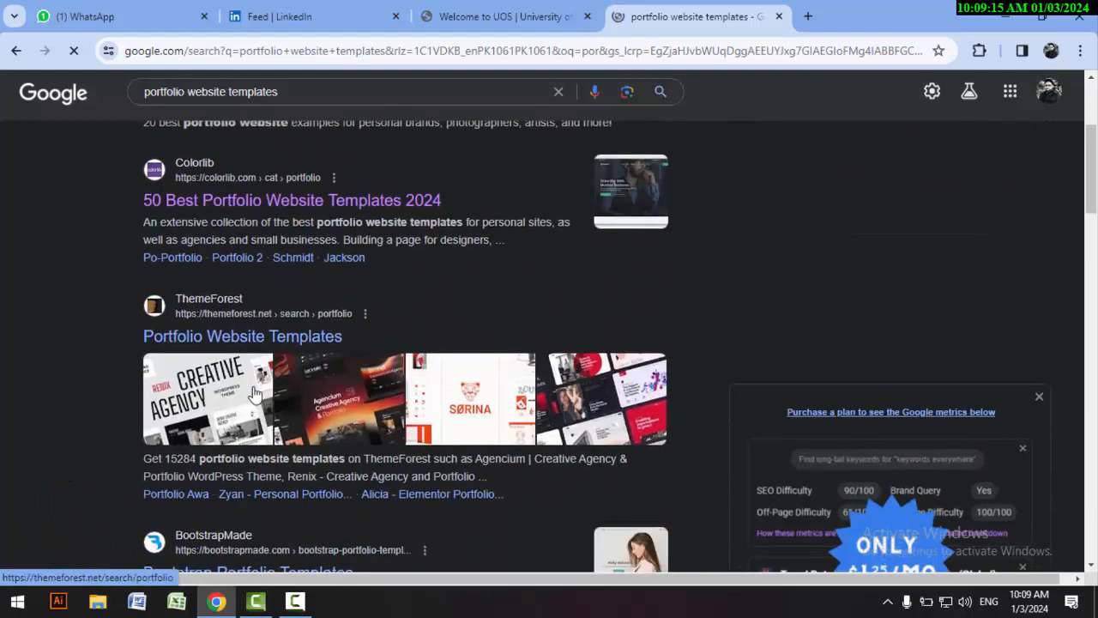
Step: Close the results page and search Google for "portfolio website templates free" in a new tab
click(779, 16)
click(616, 17)
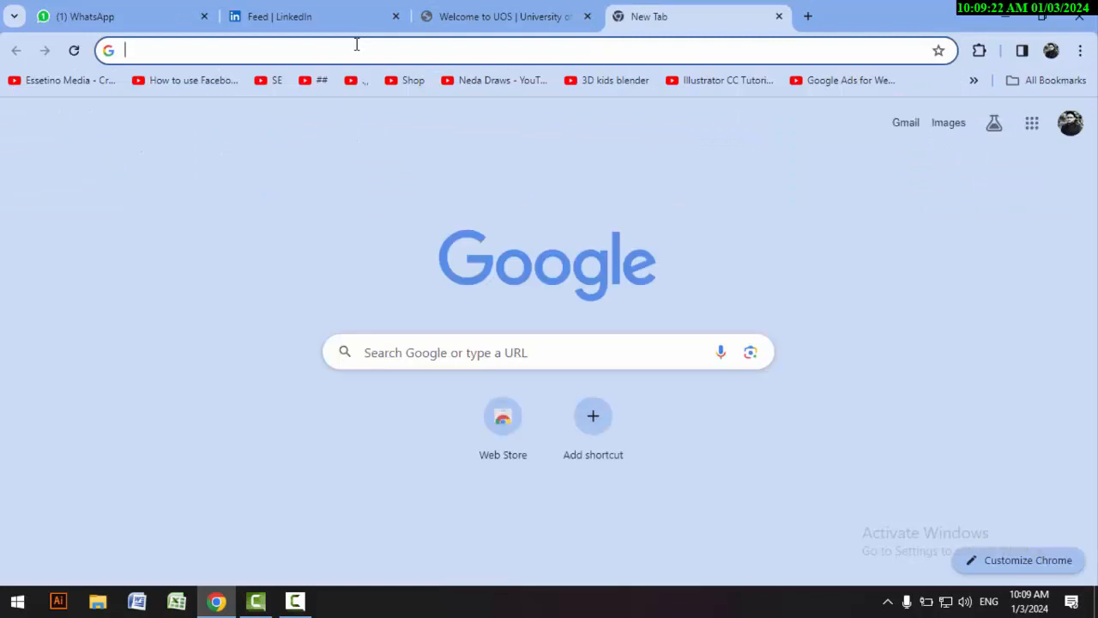
text(port)
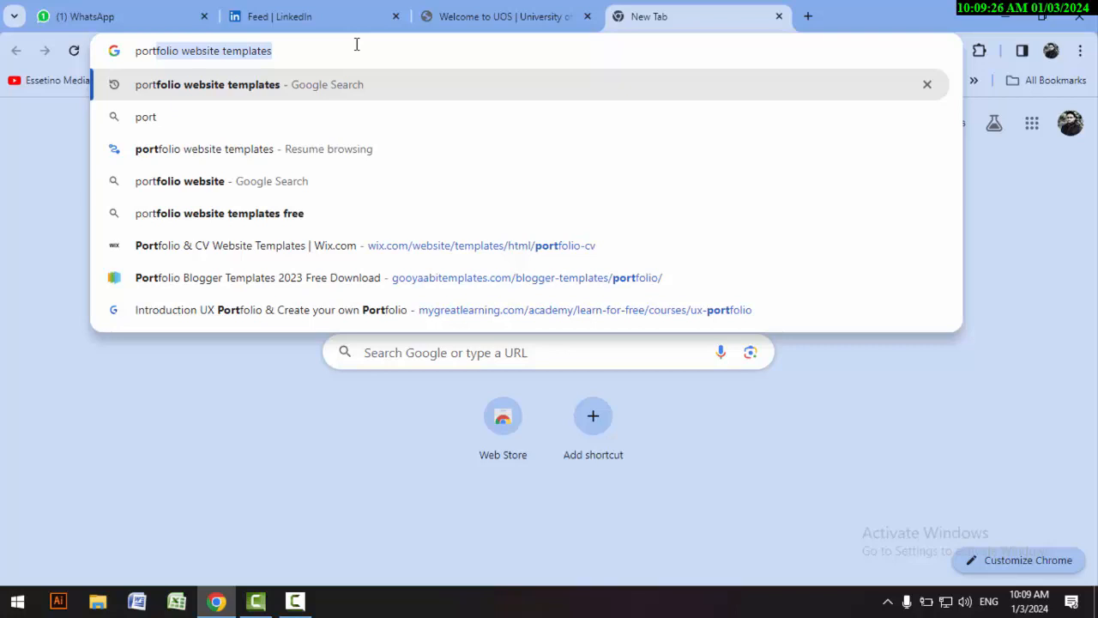
click(232, 214)
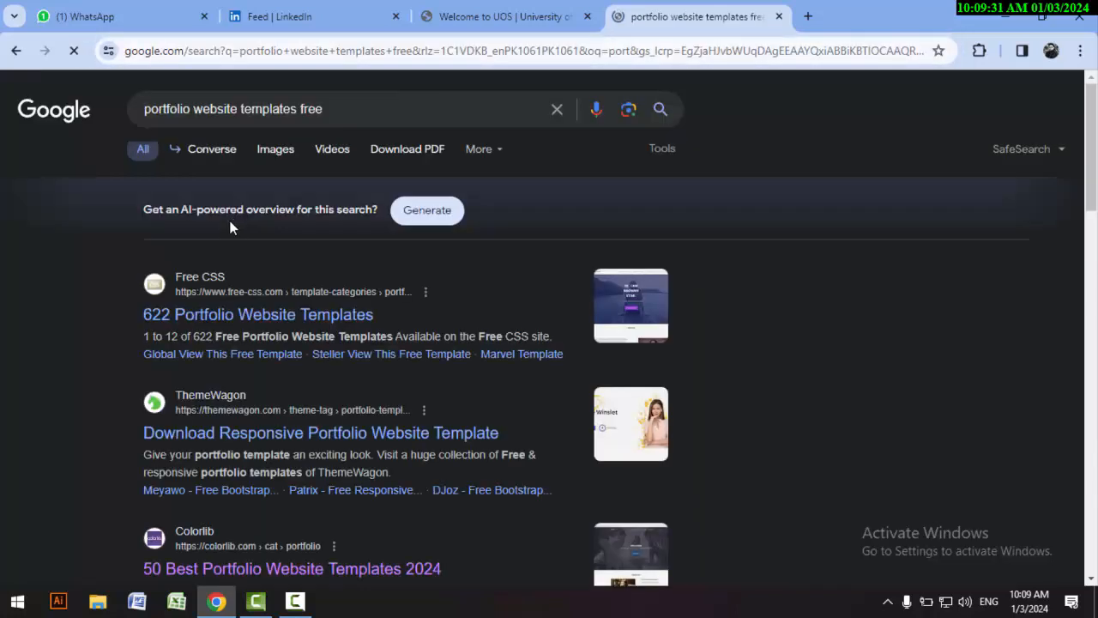
Step: Examine the search results for sites that offer free portfolio website templates
scroll(206, 339, down, 1)
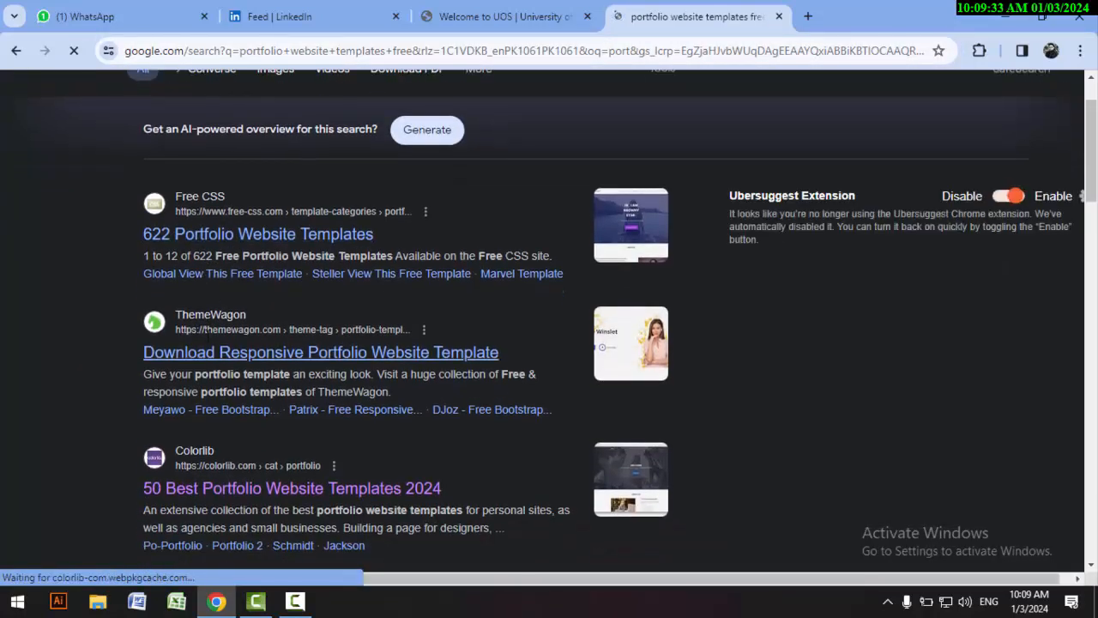
scroll(206, 338, down, 1)
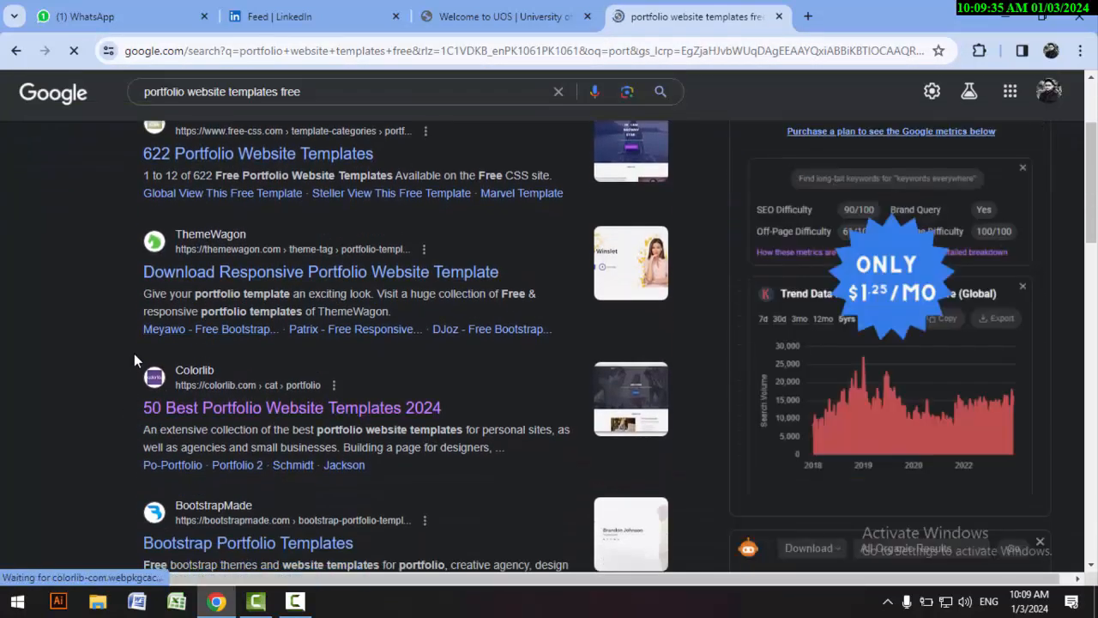
scroll(120, 334, down, 1)
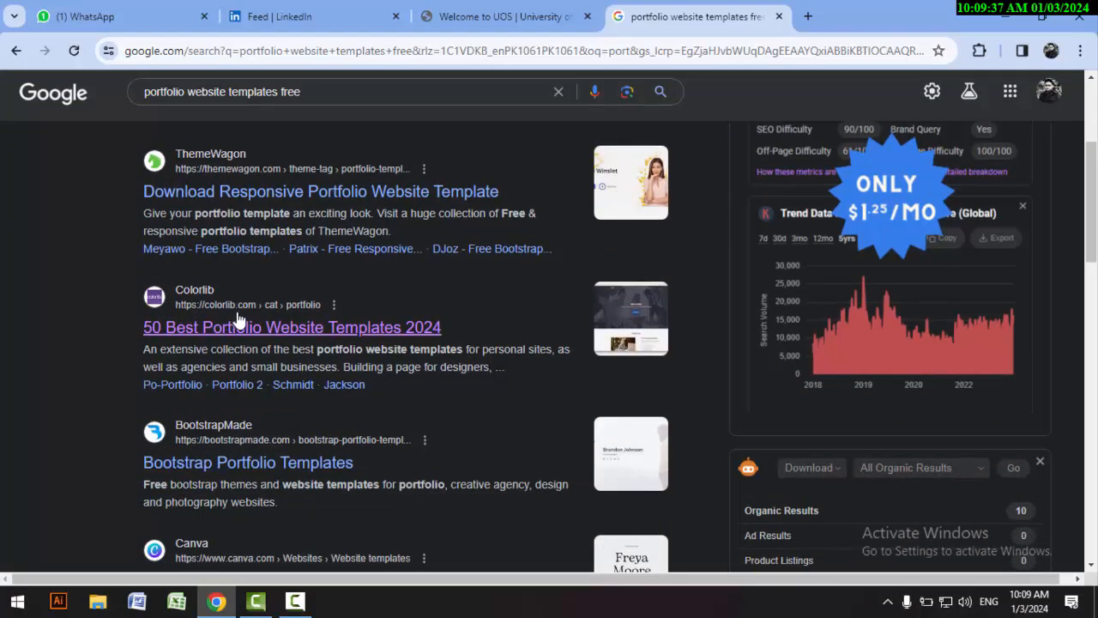
scroll(240, 315, down, 2)
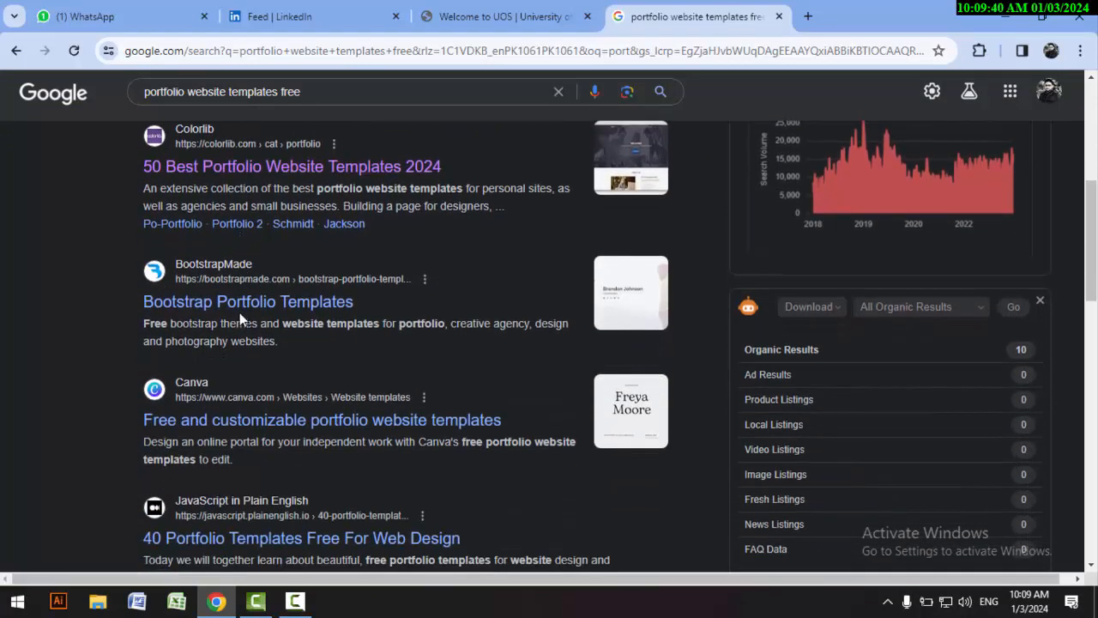
scroll(240, 316, down, 1)
scroll(240, 316, down, 1)
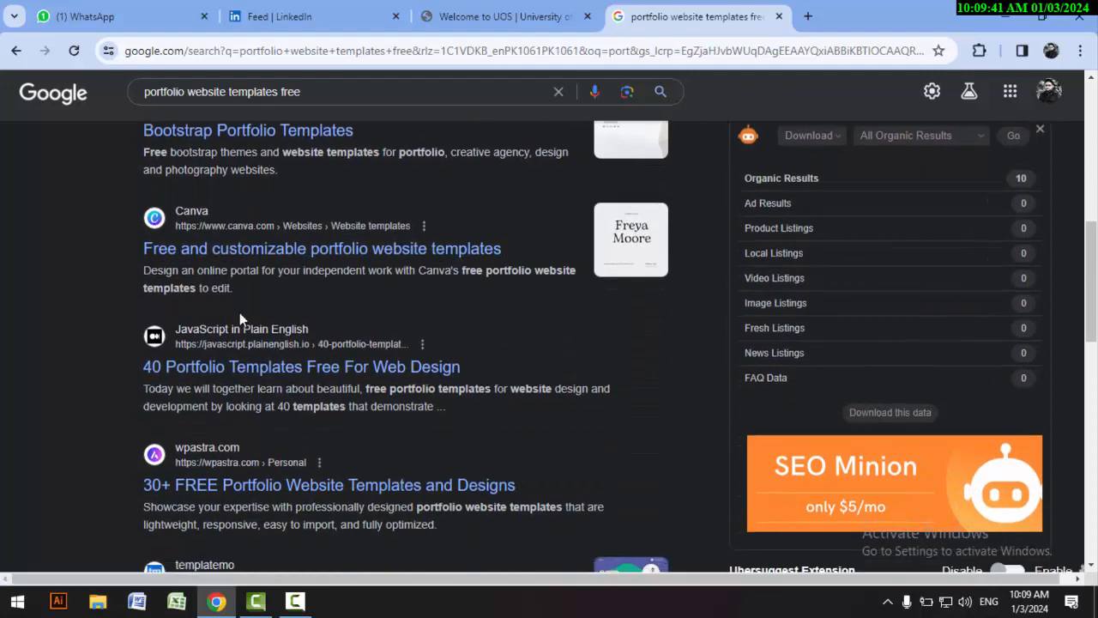
scroll(244, 365, down, 1)
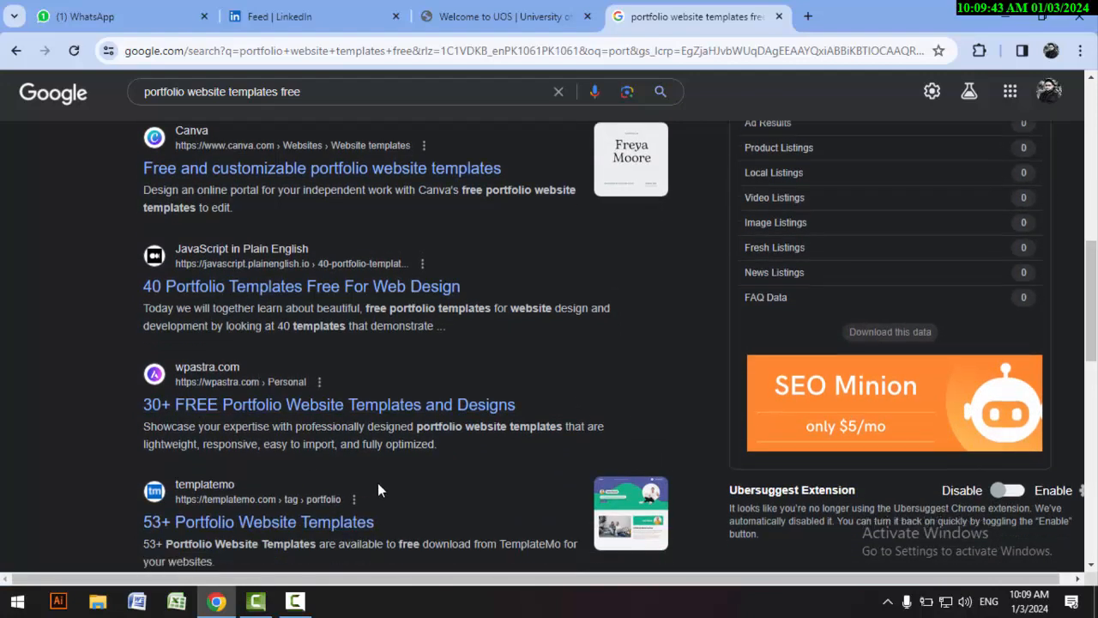
scroll(377, 482, down, 4)
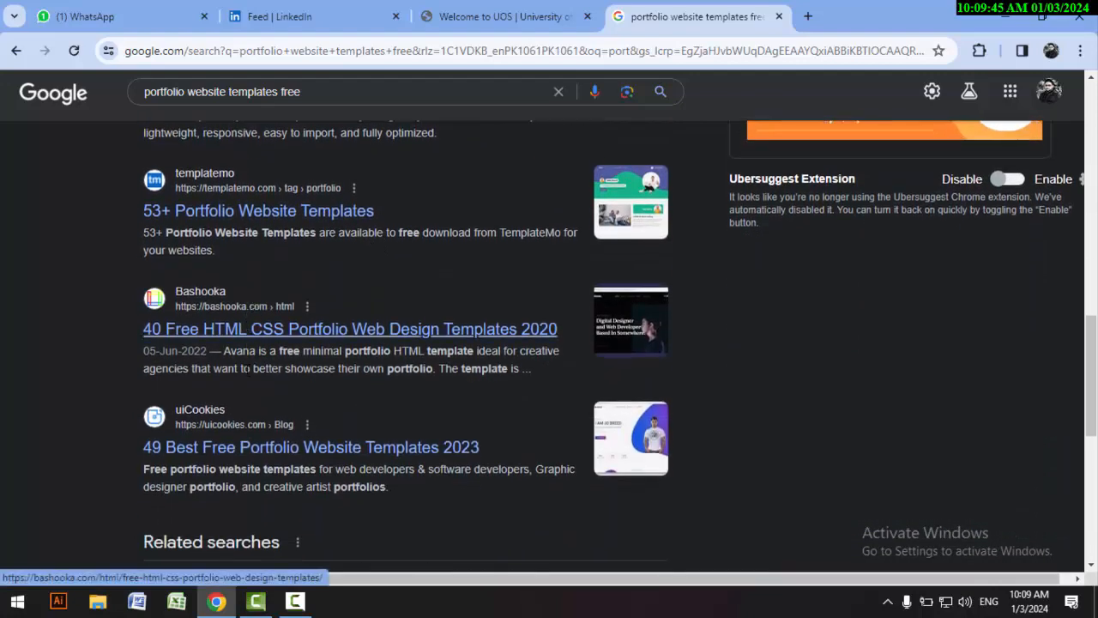
scroll(290, 412, up, 10)
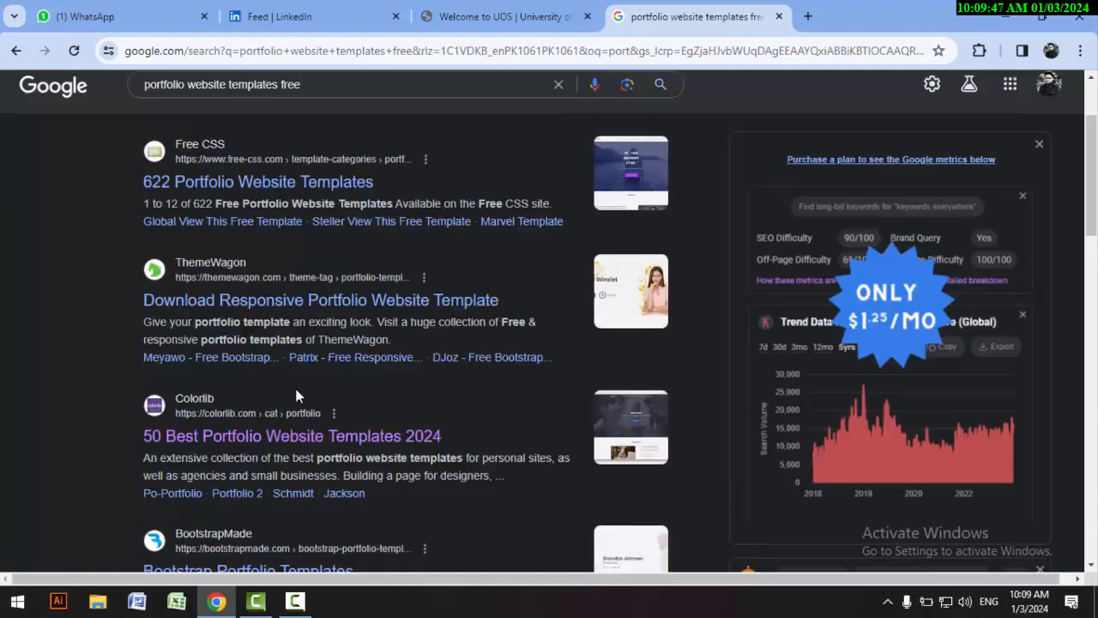
scroll(296, 395, up, 2)
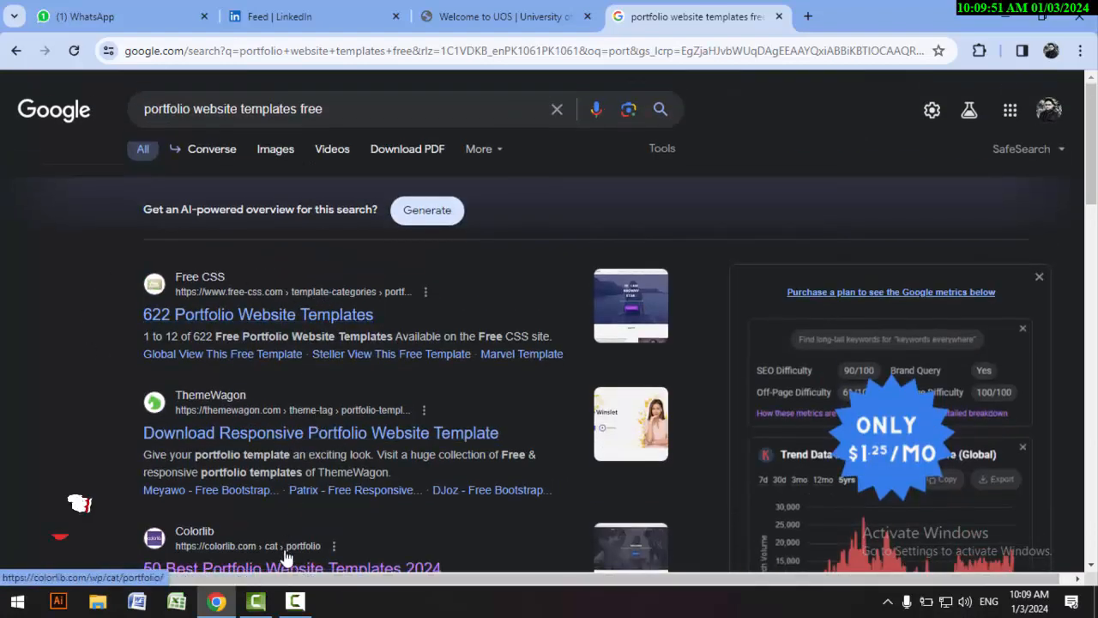
click(295, 600)
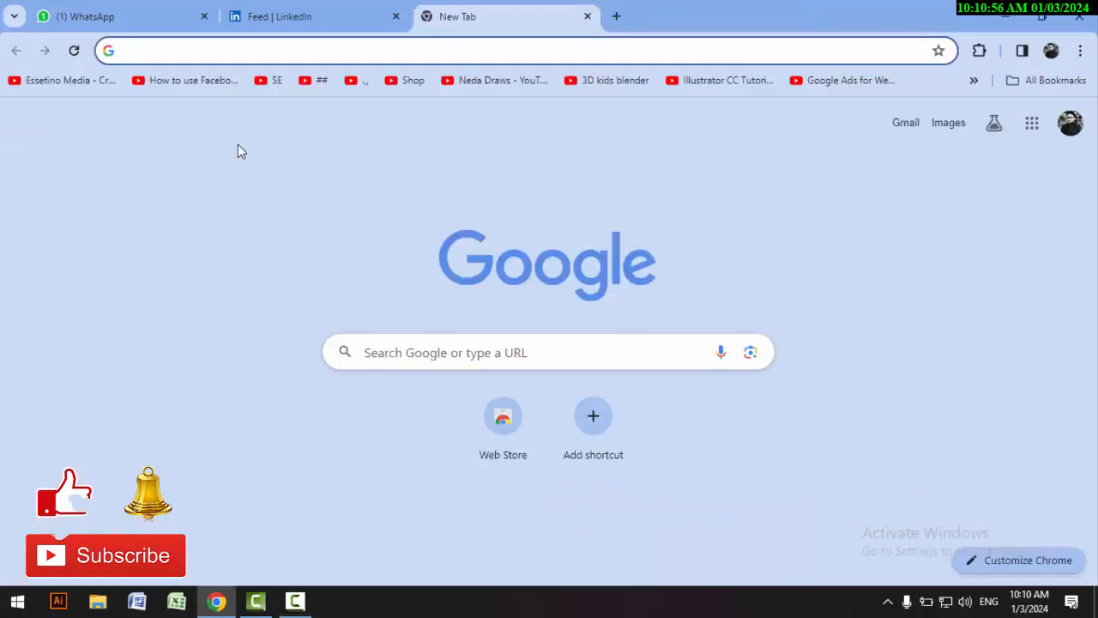
Step: Search Google for "free wix portfolio templates", open Wix's Portfolio & CV Website Templates page and look over its templates and categories
text(fr)
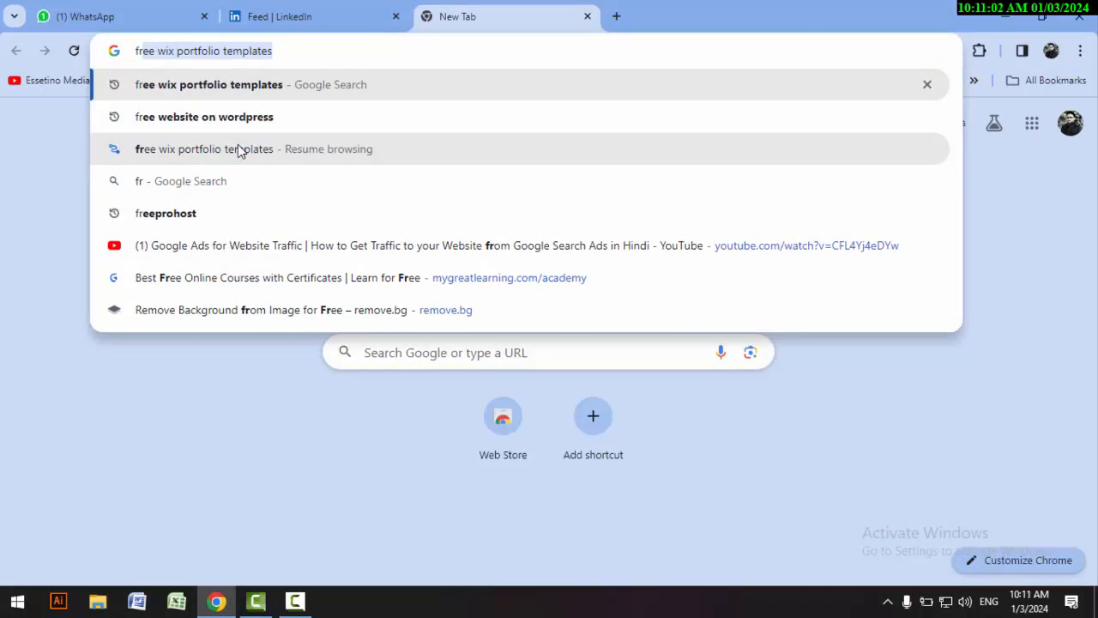
key(Return)
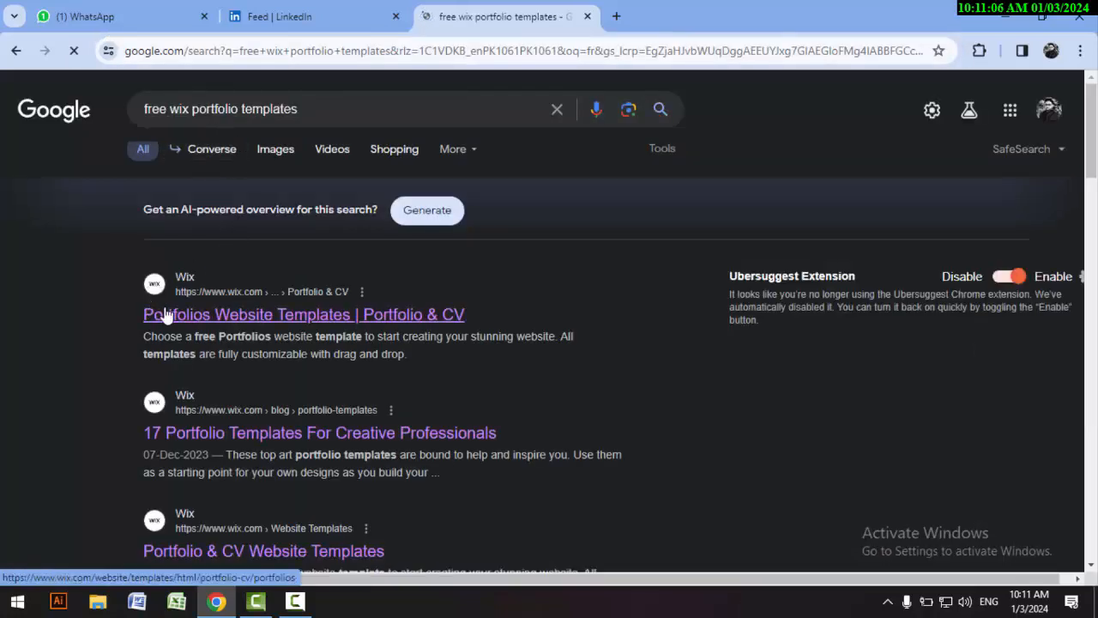
scroll(208, 320, down, 1)
scroll(209, 319, down, 1)
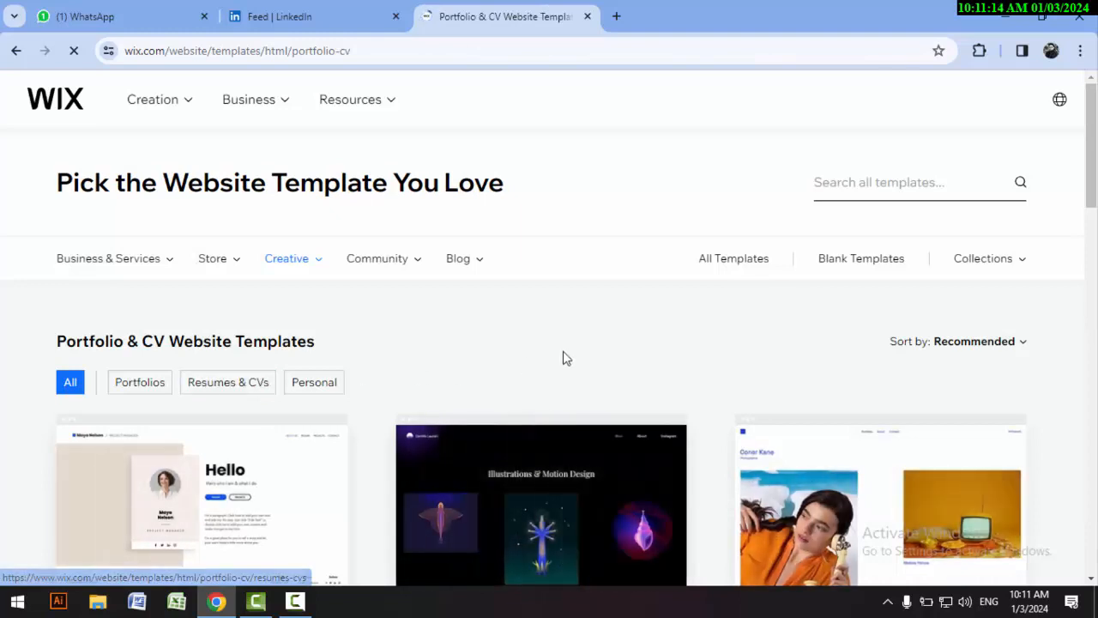
scroll(566, 359, down, 3)
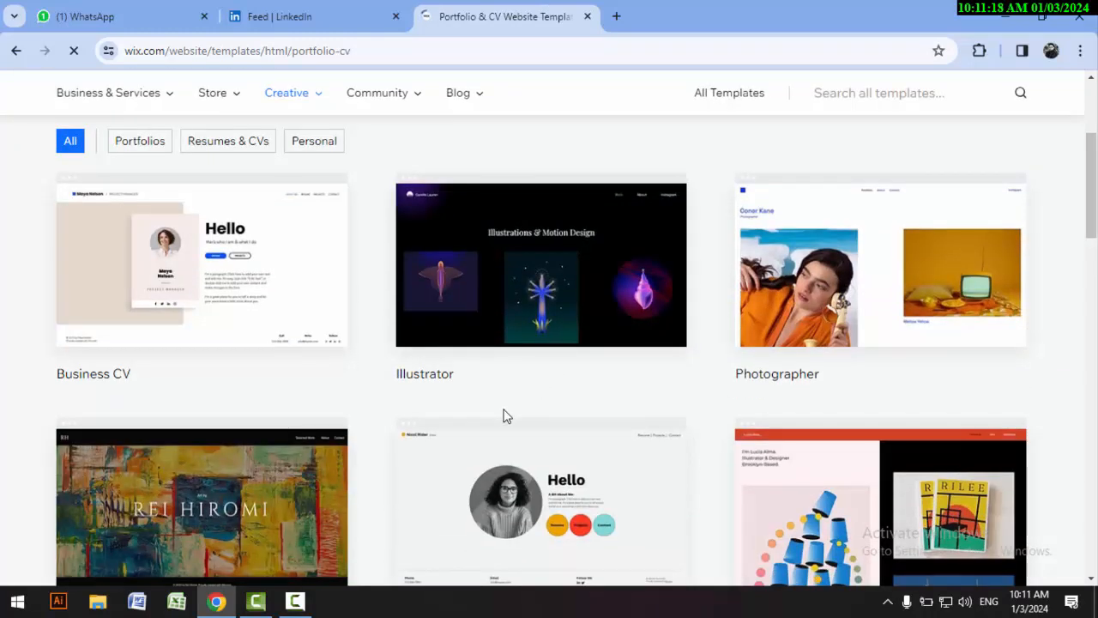
scroll(518, 406, up, 3)
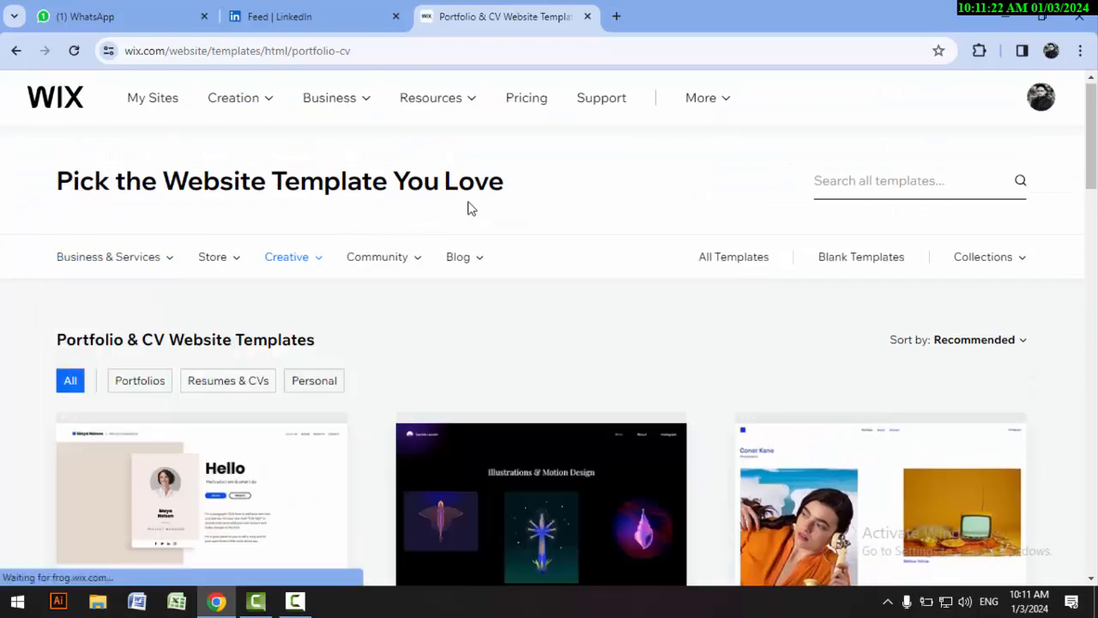
mouse_move(143, 272)
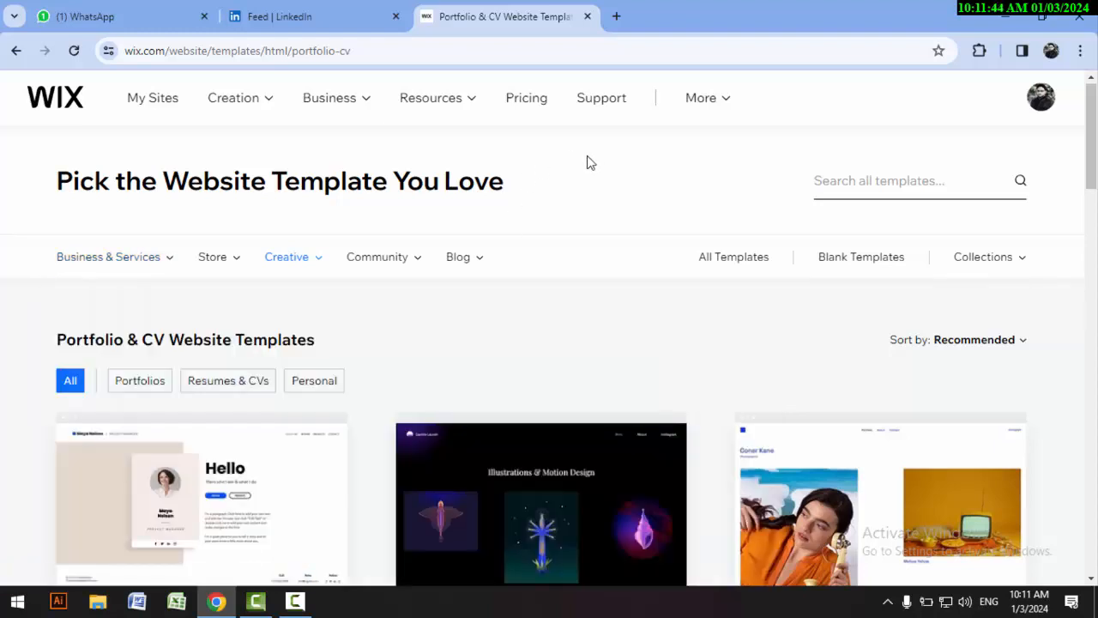
mouse_move(350, 104)
Step: Search the Wix templates for "education" and browse the education website templates
click(877, 189)
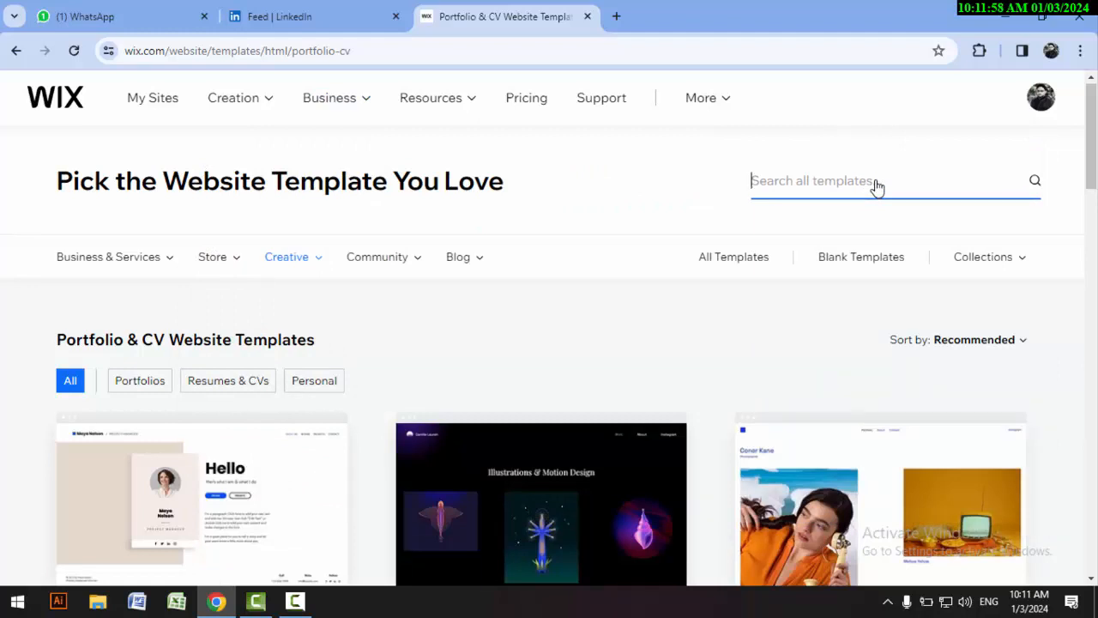
text(education)
key(Return)
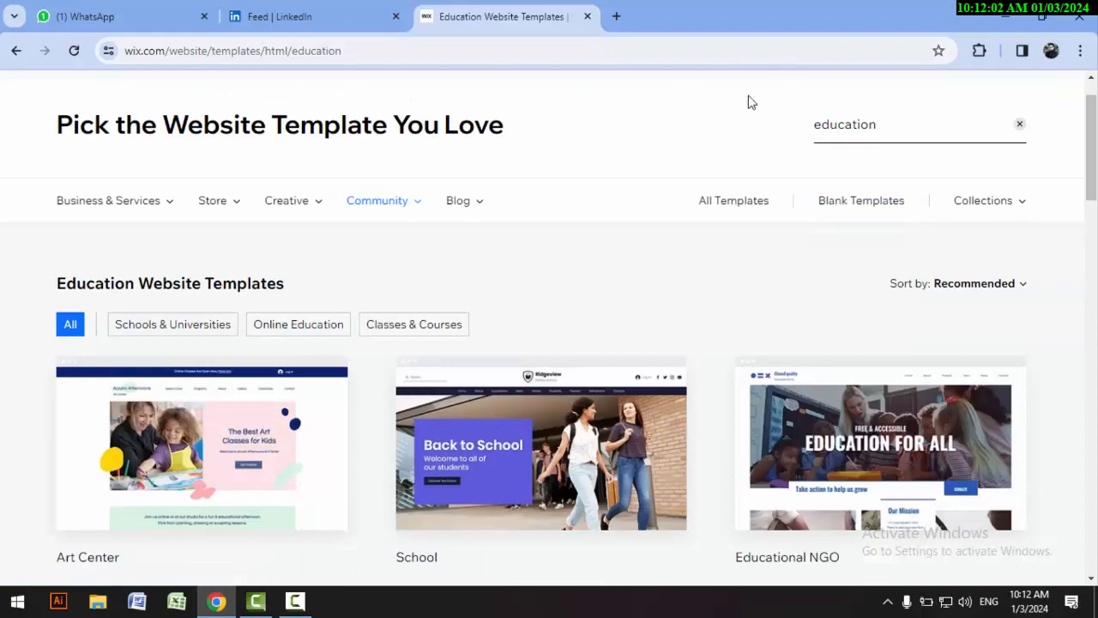
scroll(532, 199, down, 5)
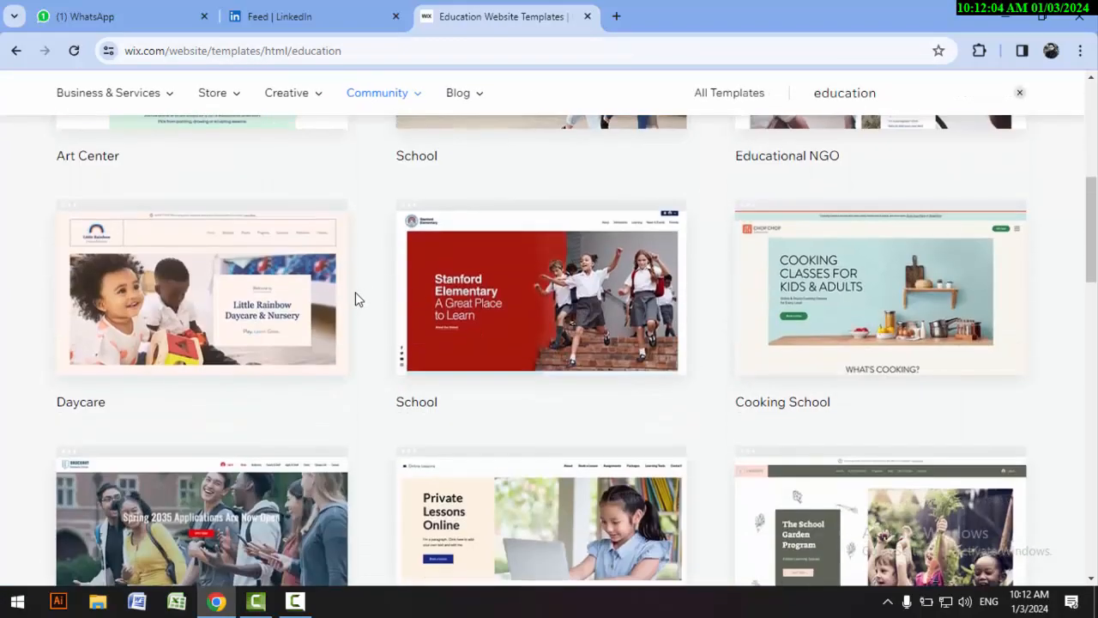
scroll(388, 330, down, 5)
scroll(404, 321, up, 8)
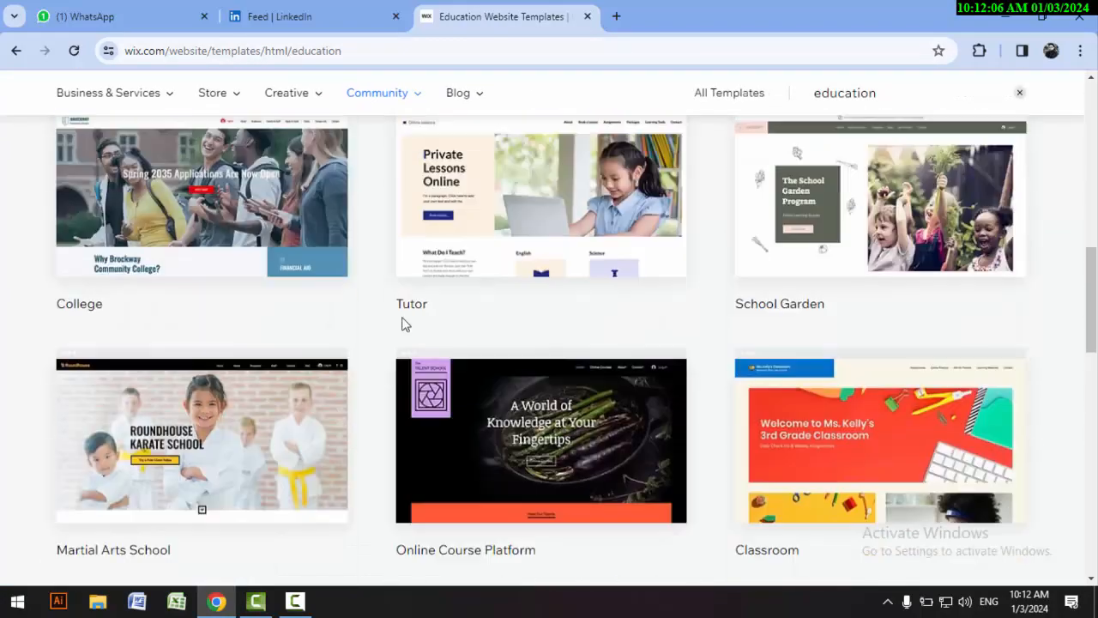
scroll(824, 284, up, 3)
Step: Replace the template search term with "portfolio" and run the search
click(922, 189)
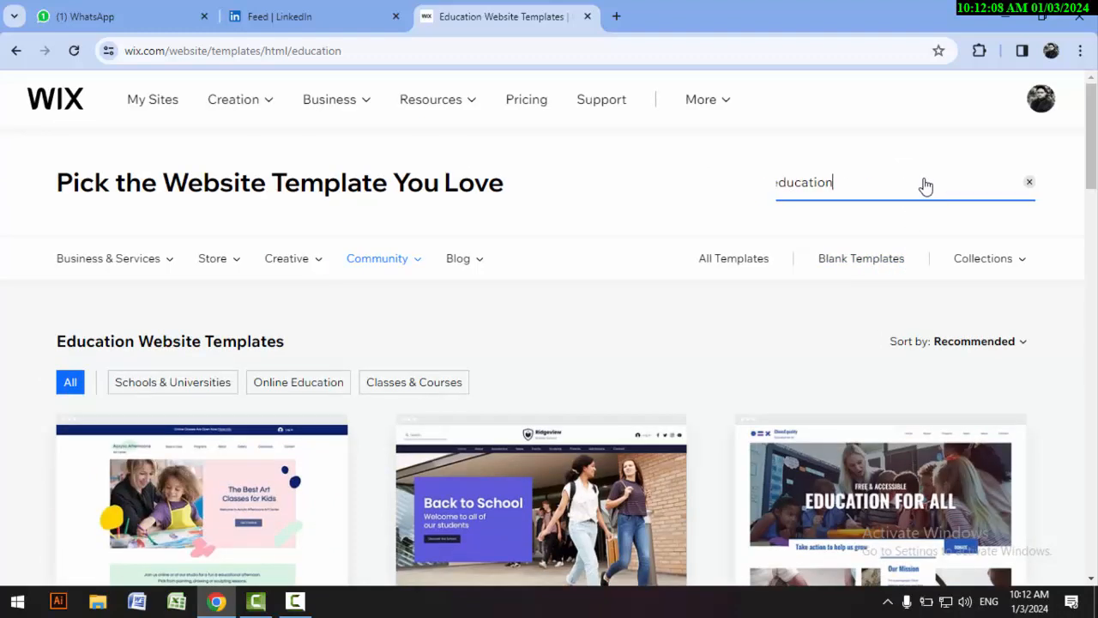
drag(853, 192, 726, 195)
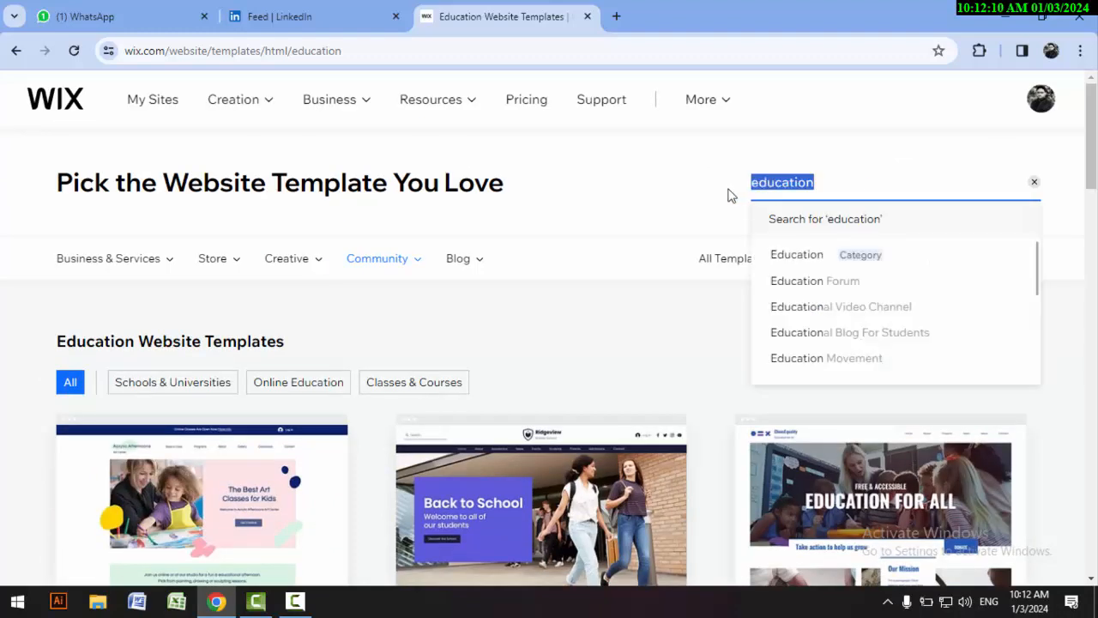
text(portf)
key(BackSpace)
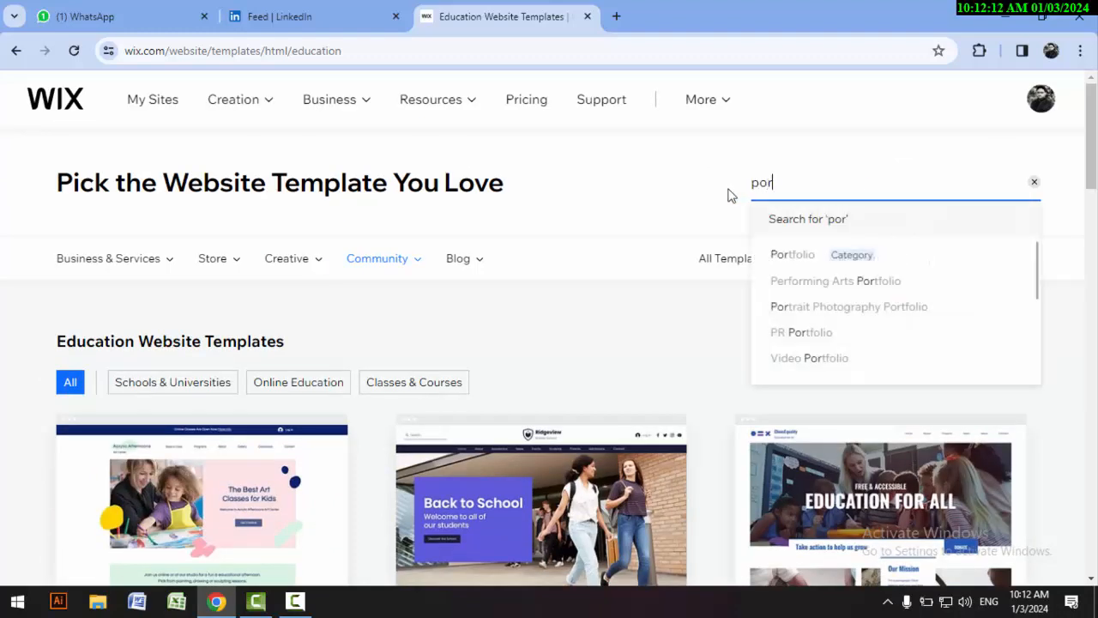
text(tfo)
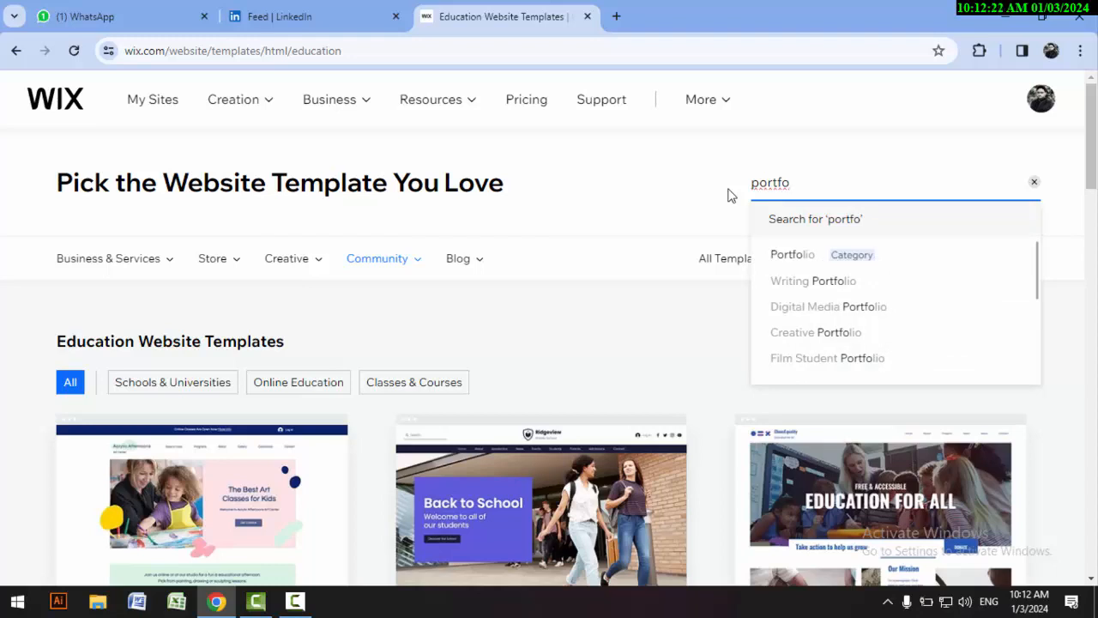
text(lio)
key(Return)
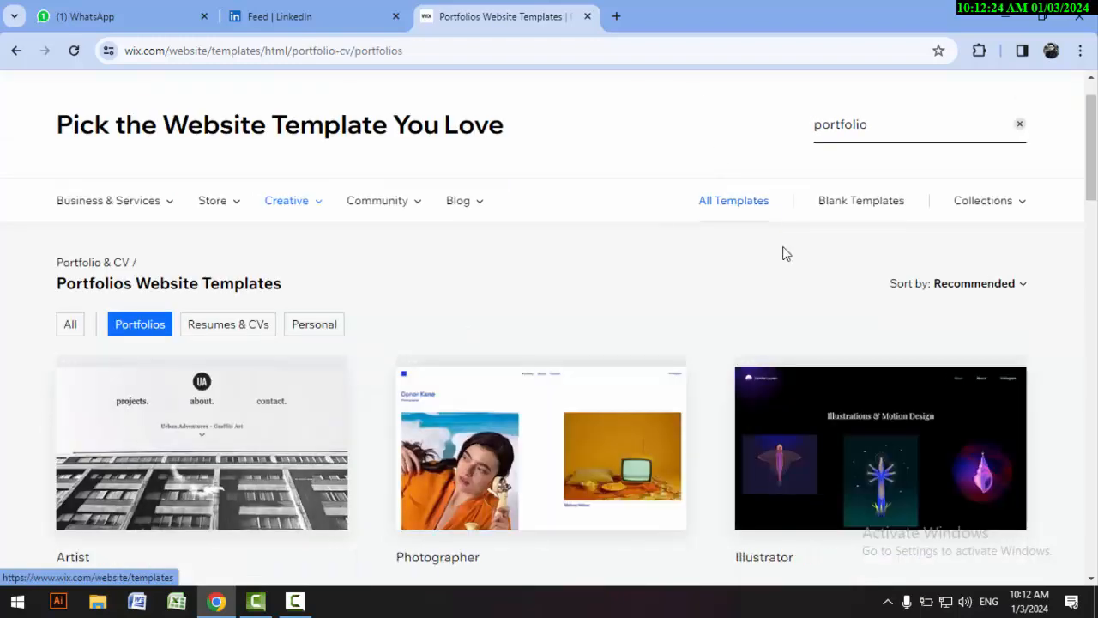
Step: Browse the Portfolios website templates for a suitable design
scroll(272, 246, down, 2)
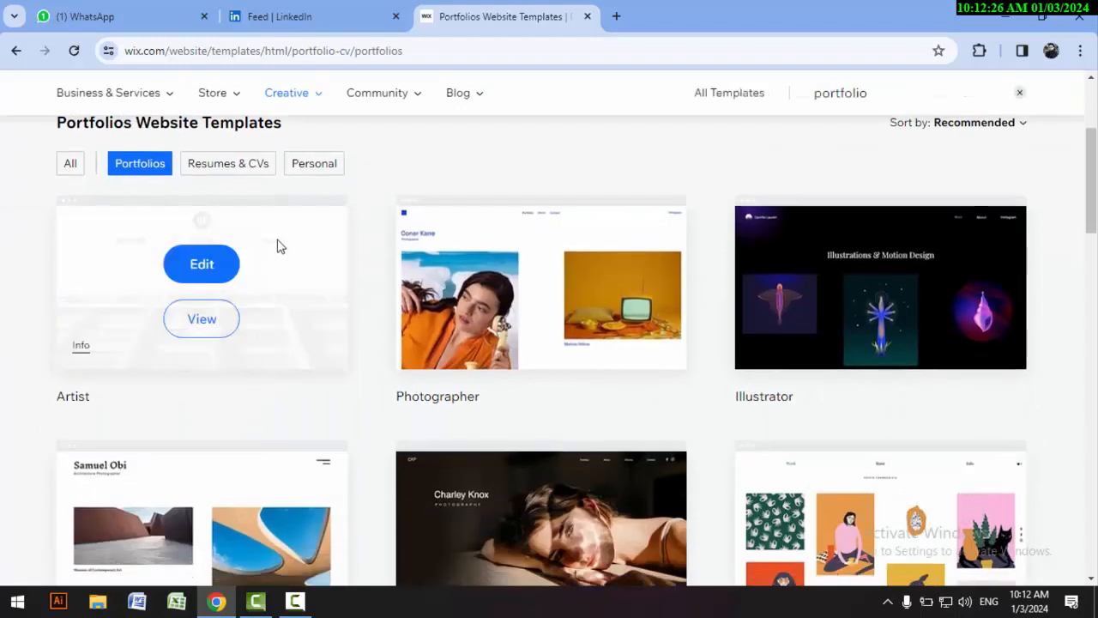
scroll(483, 292, down, 2)
scroll(581, 309, down, 5)
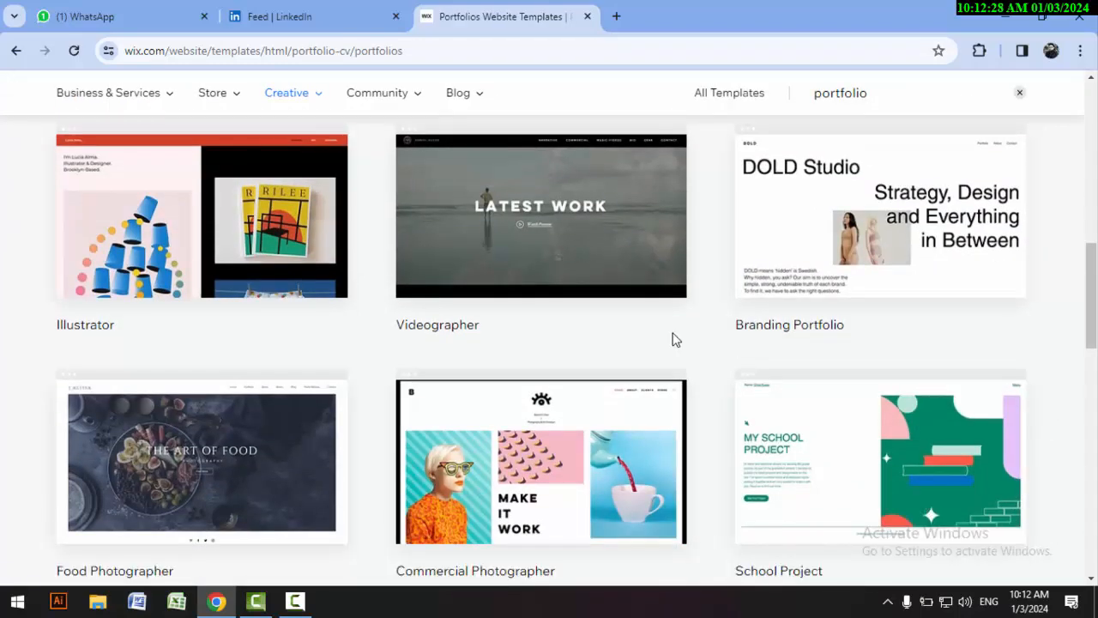
scroll(674, 339, down, 2)
scroll(677, 343, down, 2)
scroll(724, 390, up, 5)
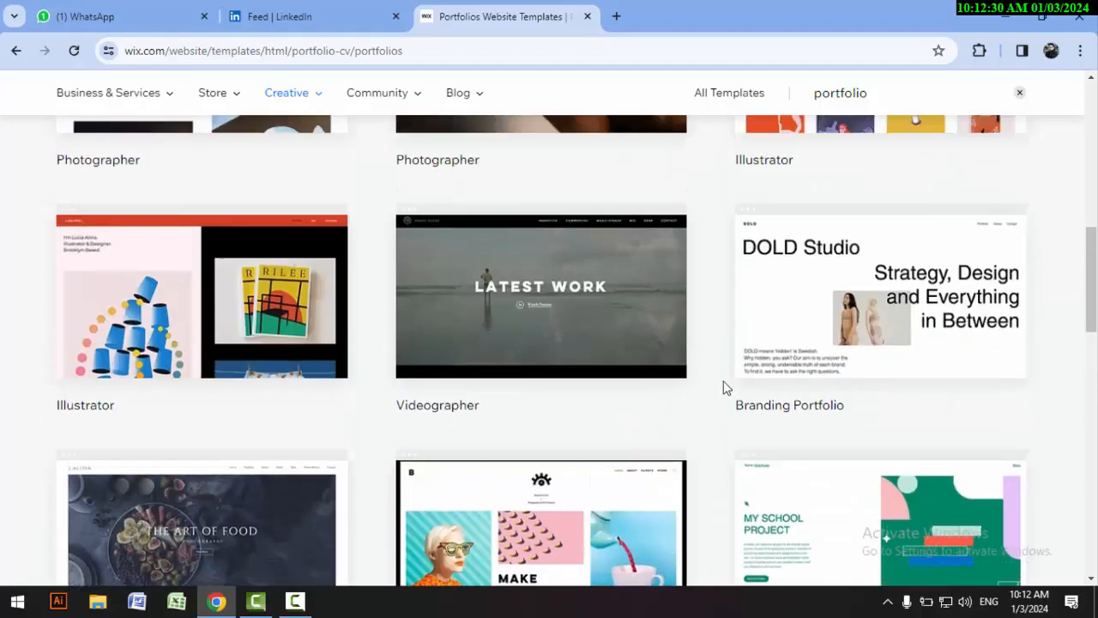
Step: Clear the "portfolio" template search term and reload the Portfolios Website Templates page
scroll(723, 387, up, 3)
scroll(1003, 188, up, 4)
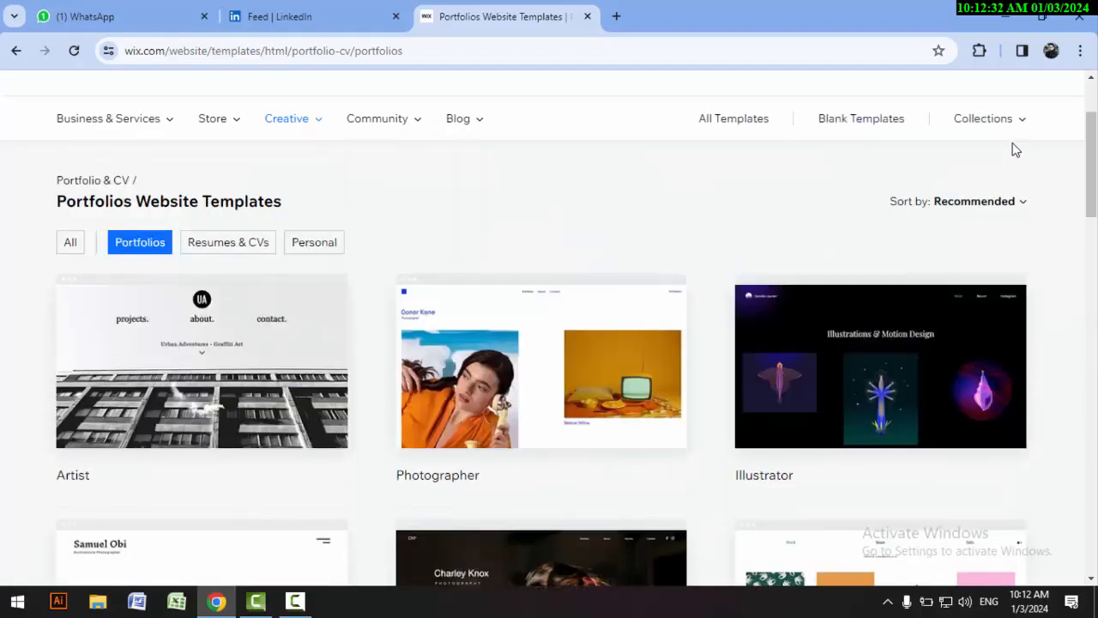
scroll(815, 249, up, 2)
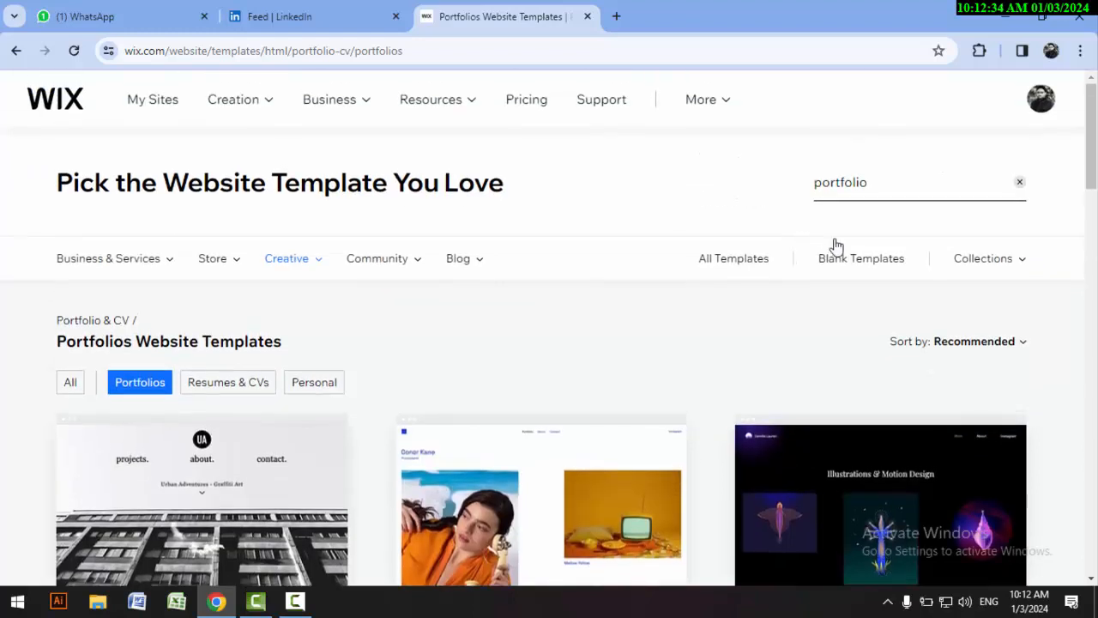
click(1020, 183)
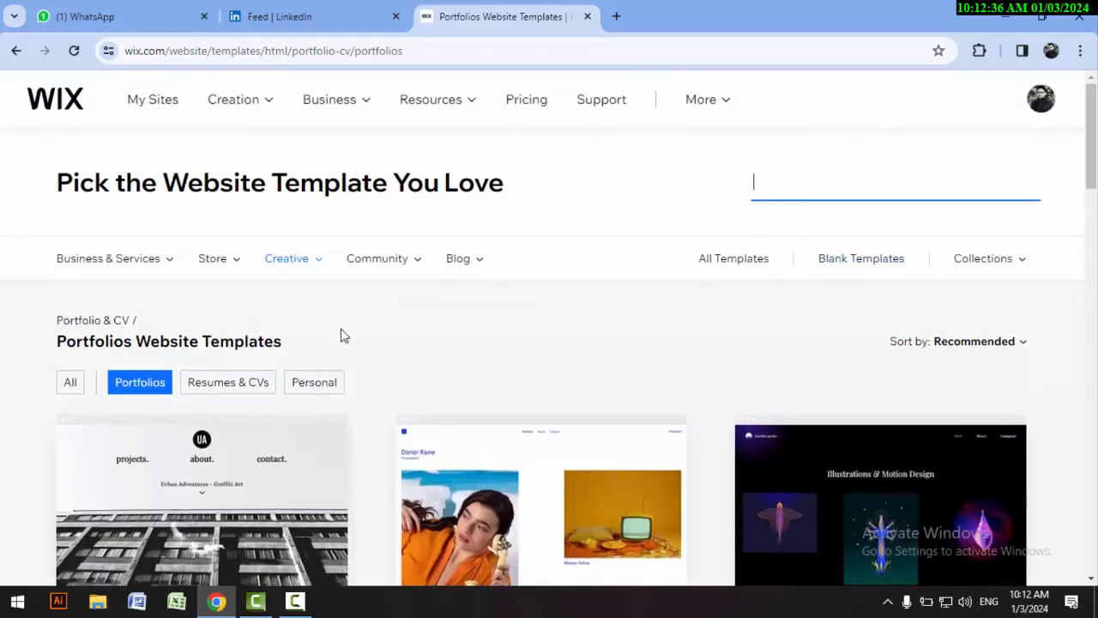
scroll(434, 339, down, 2)
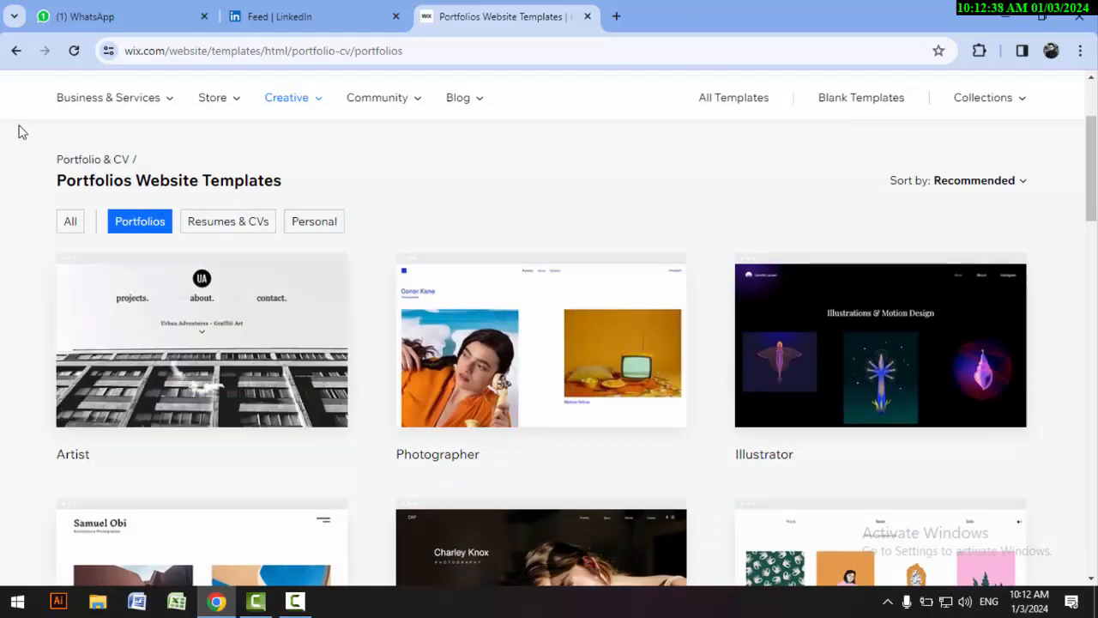
click(76, 51)
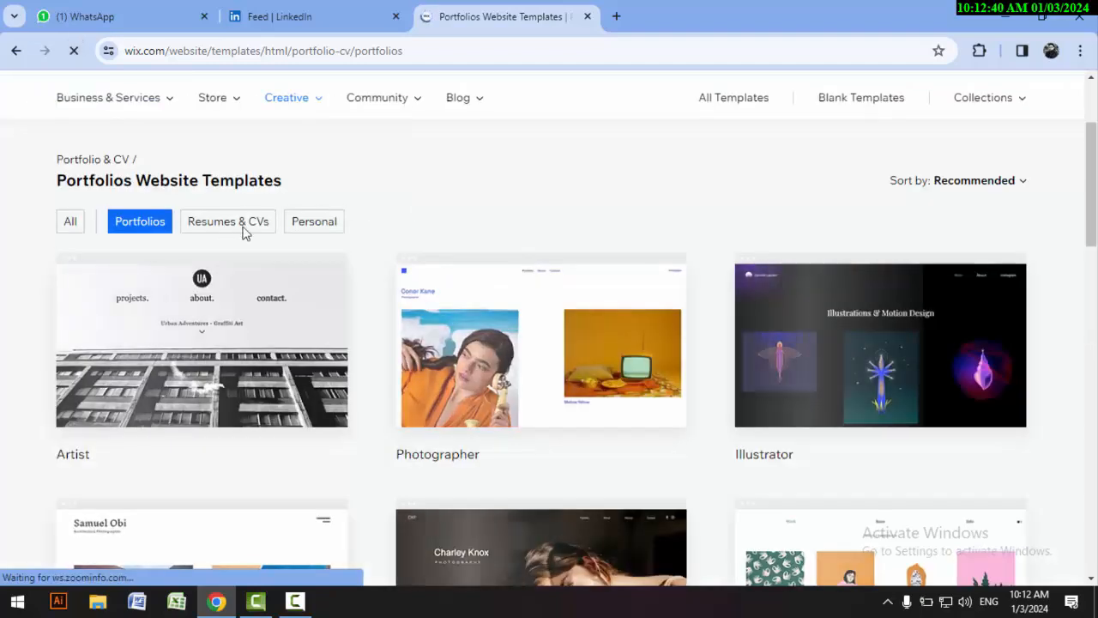
Step: Look through the first page of Portfolios website templates down to its page numbers
scroll(382, 256, down, 4)
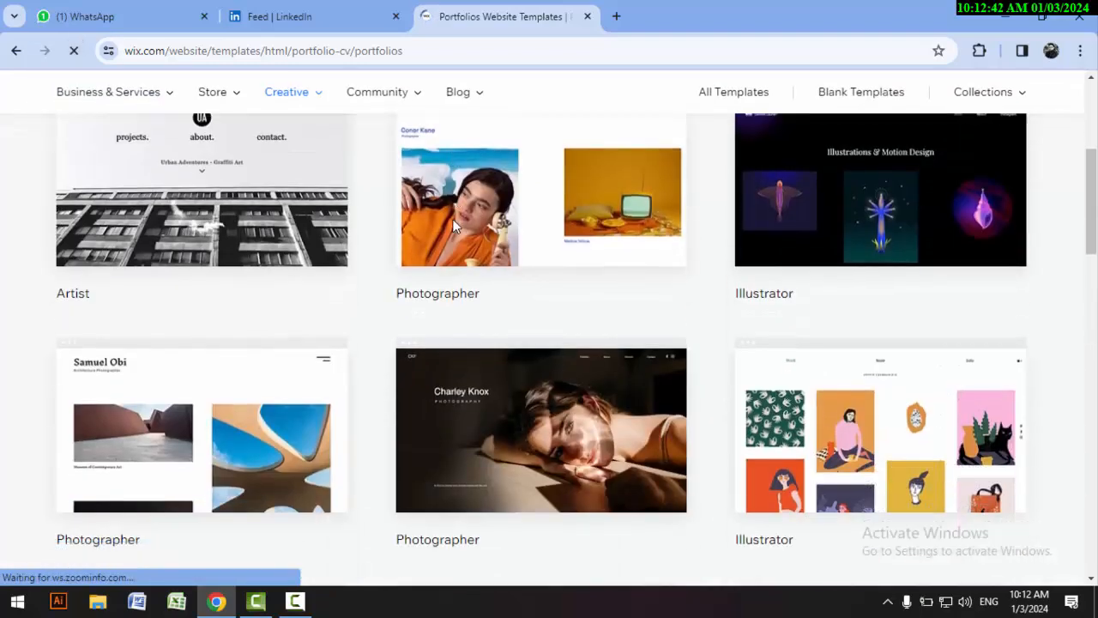
scroll(382, 256, down, 4)
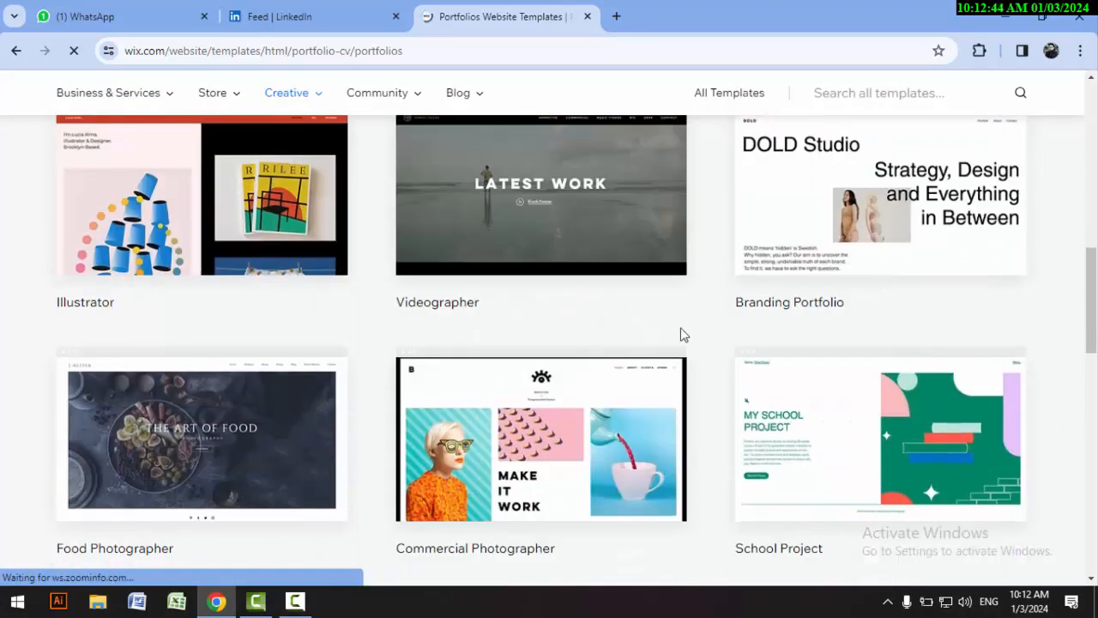
scroll(811, 326, down, 3)
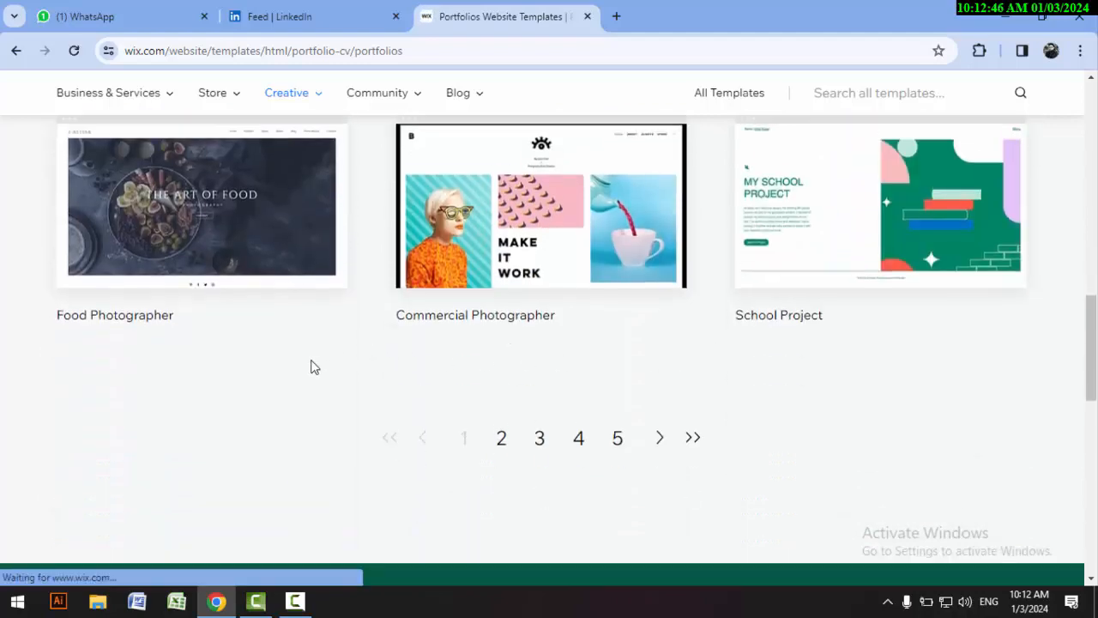
scroll(326, 344, up, 4)
scroll(341, 318, up, 6)
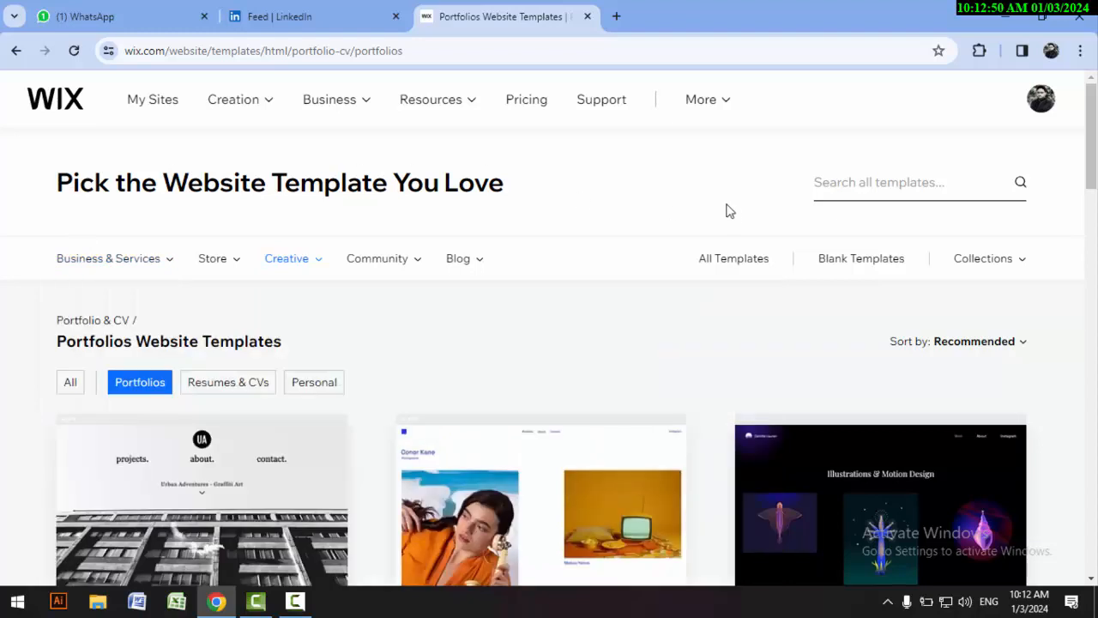
Step: Return to the Portfolio & CV Website Templates page showing all of its subcategories
click(14, 53)
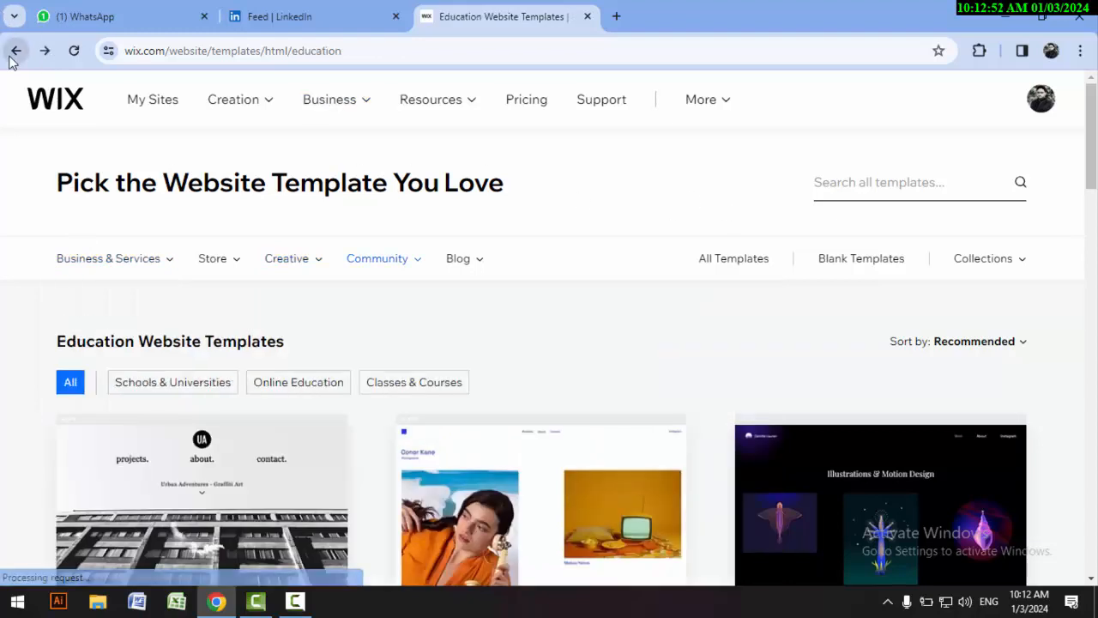
click(12, 53)
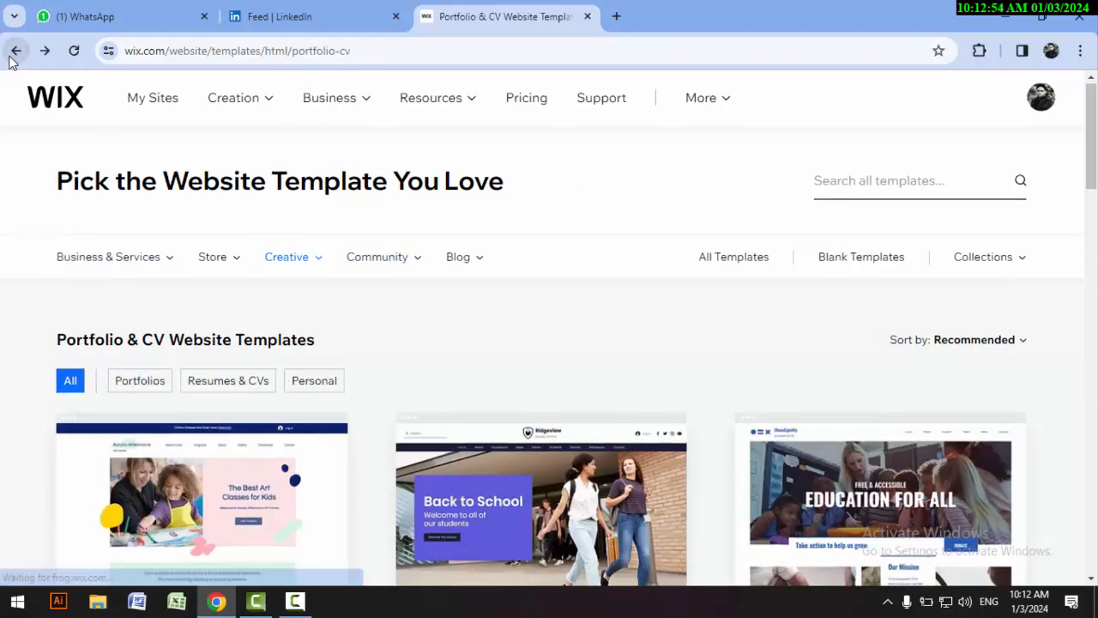
mouse_move(463, 254)
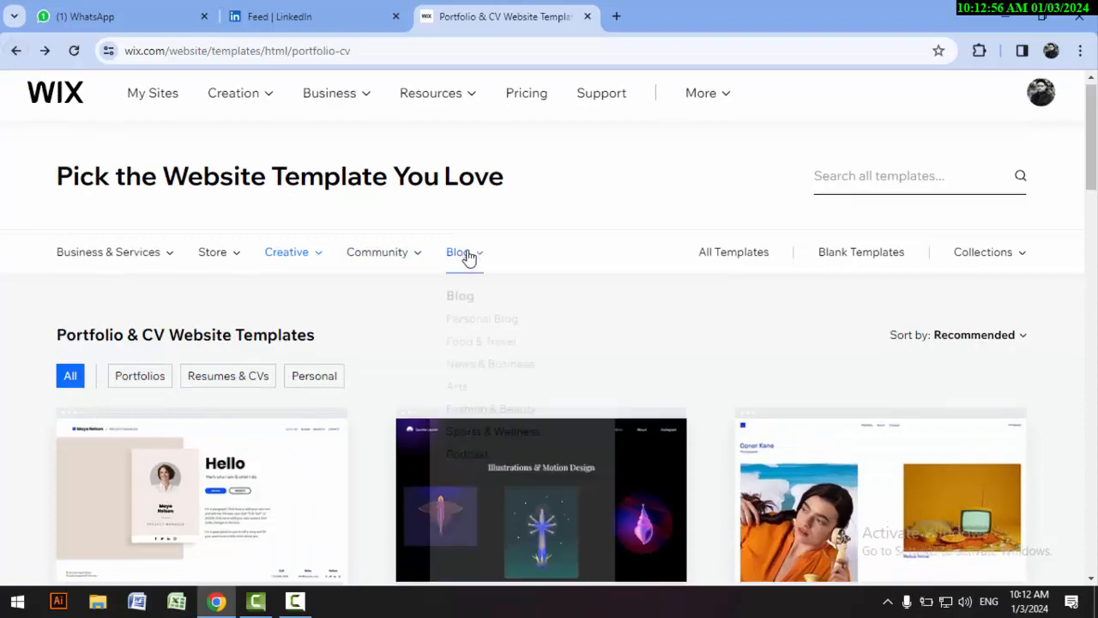
scroll(455, 249, down, 5)
scroll(331, 244, up, 2)
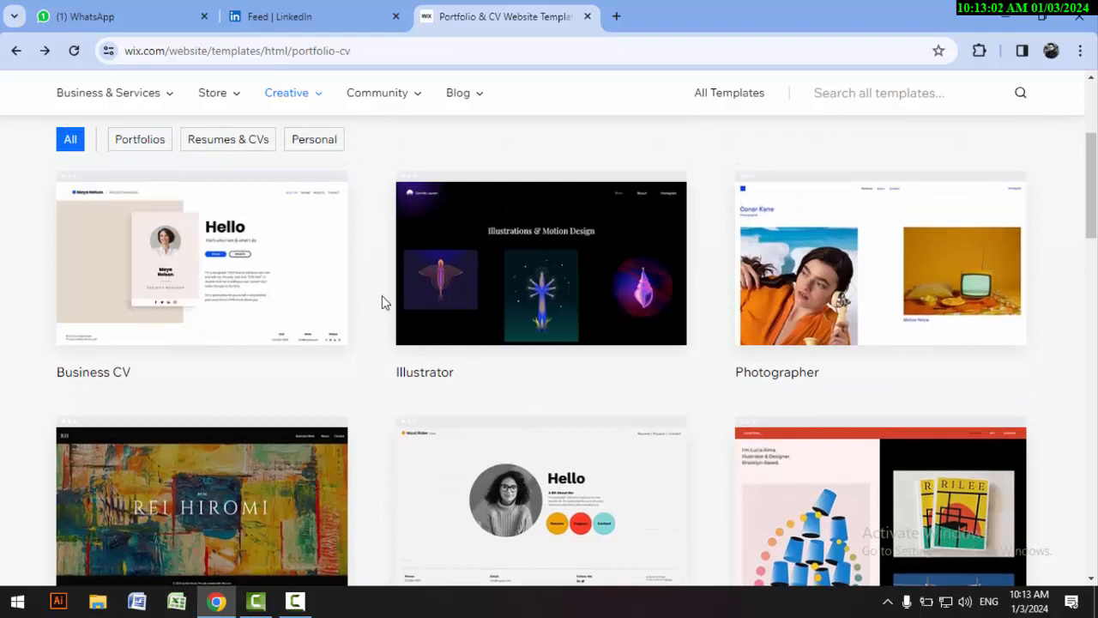
Step: Browse the Portfolio & CV templates, comparing the CV, photographer, branding, UX designer and illustrator designs
scroll(384, 302, down, 1)
mouse_move(559, 422)
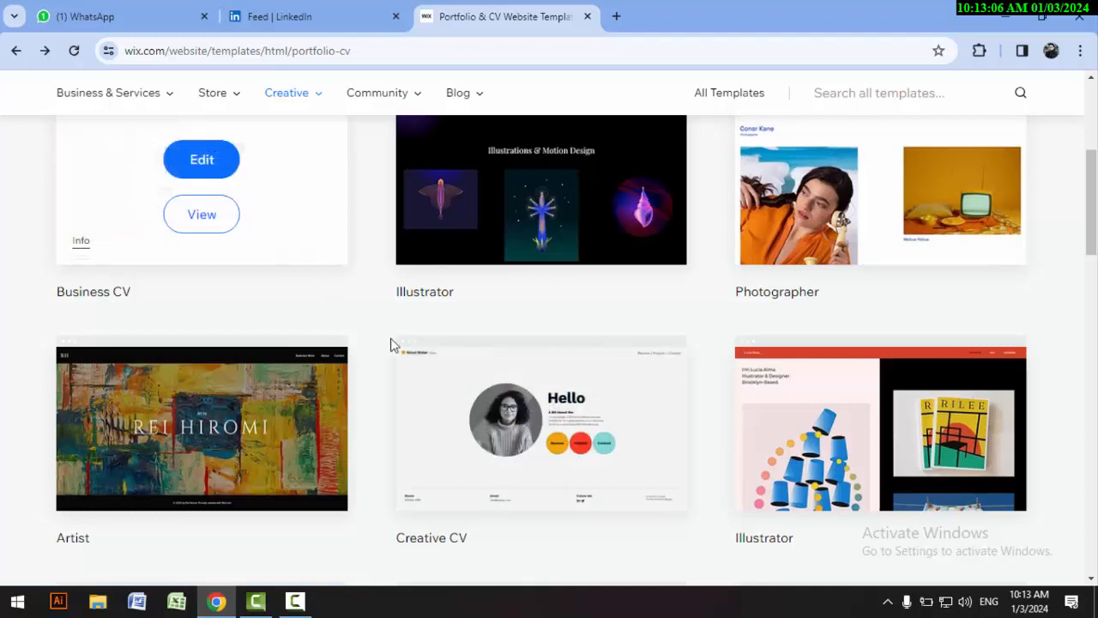
mouse_move(498, 391)
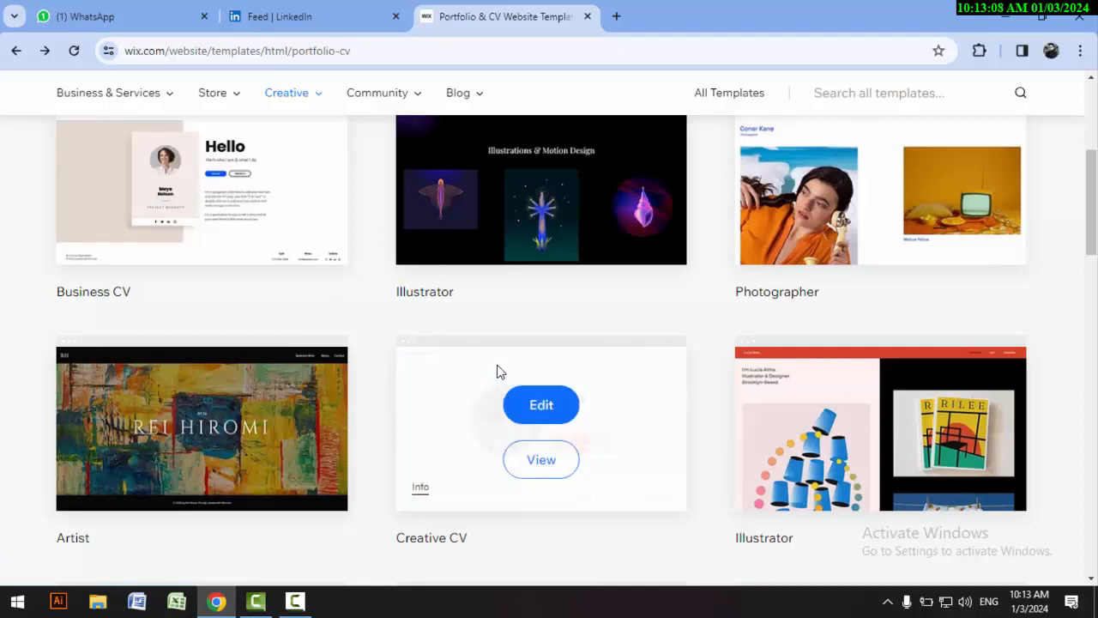
scroll(499, 370, down, 2)
scroll(499, 361, down, 2)
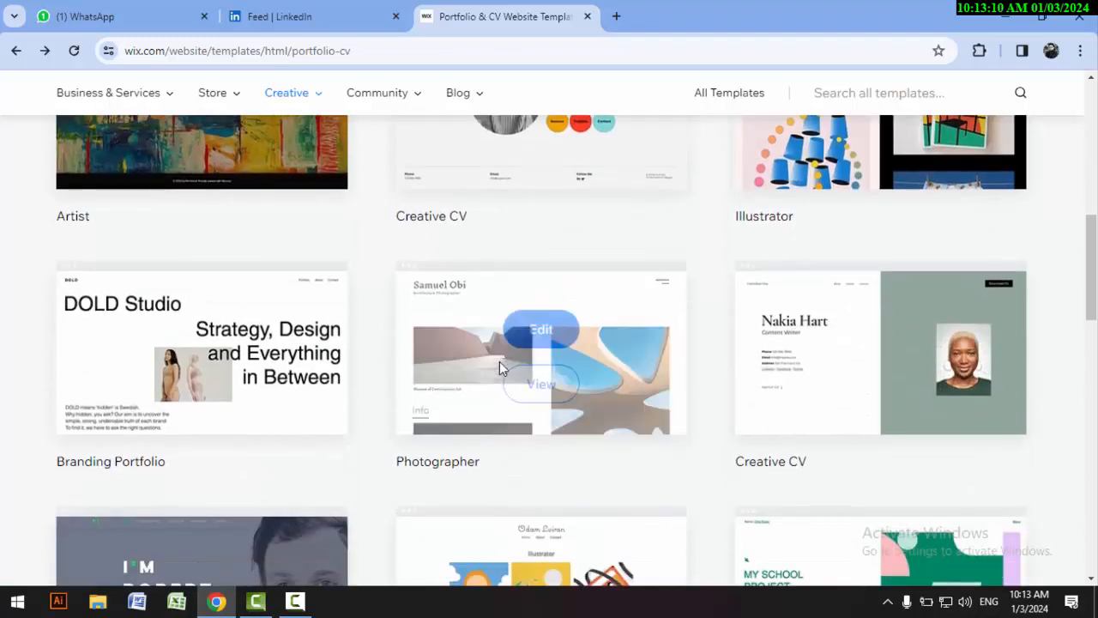
mouse_move(171, 329)
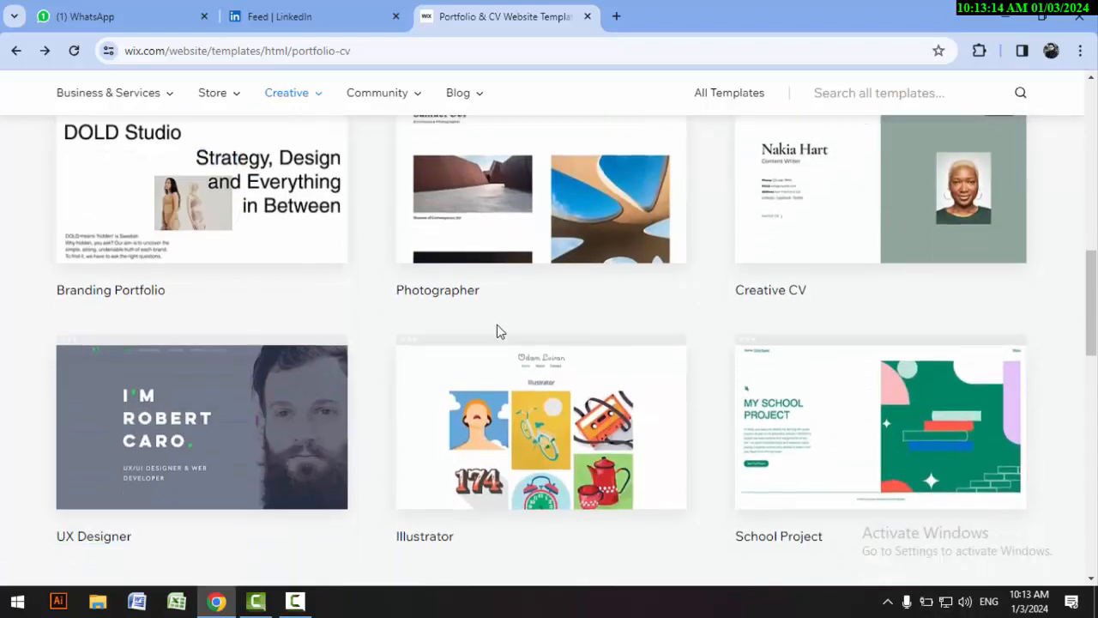
scroll(502, 337, down, 3)
scroll(720, 365, up, 3)
scroll(710, 383, up, 6)
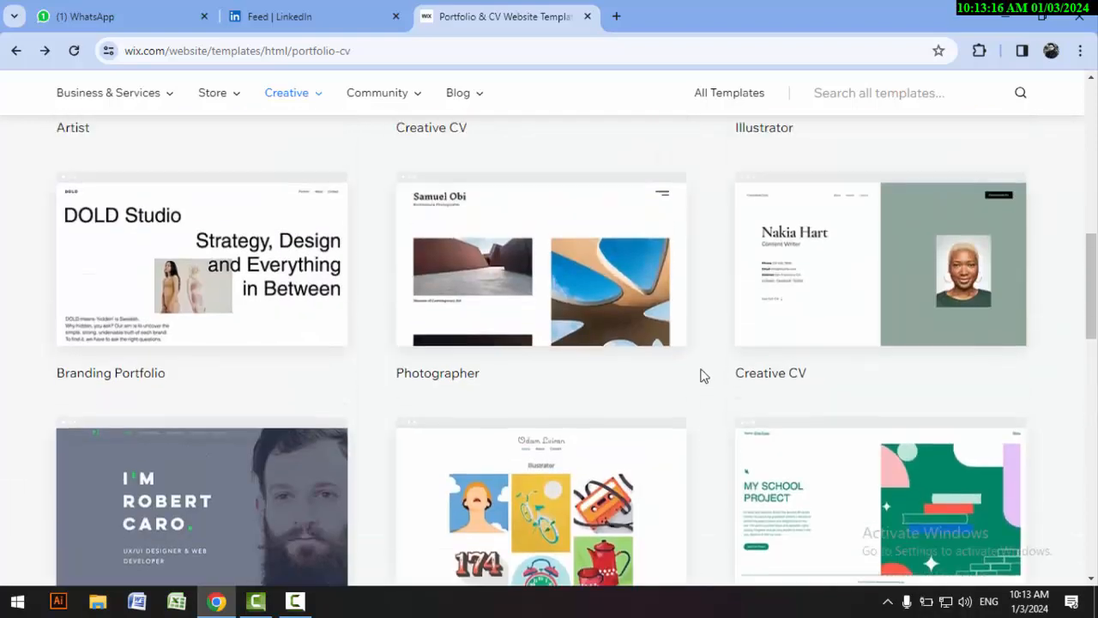
scroll(392, 282, down, 3)
scroll(944, 446, down, 1)
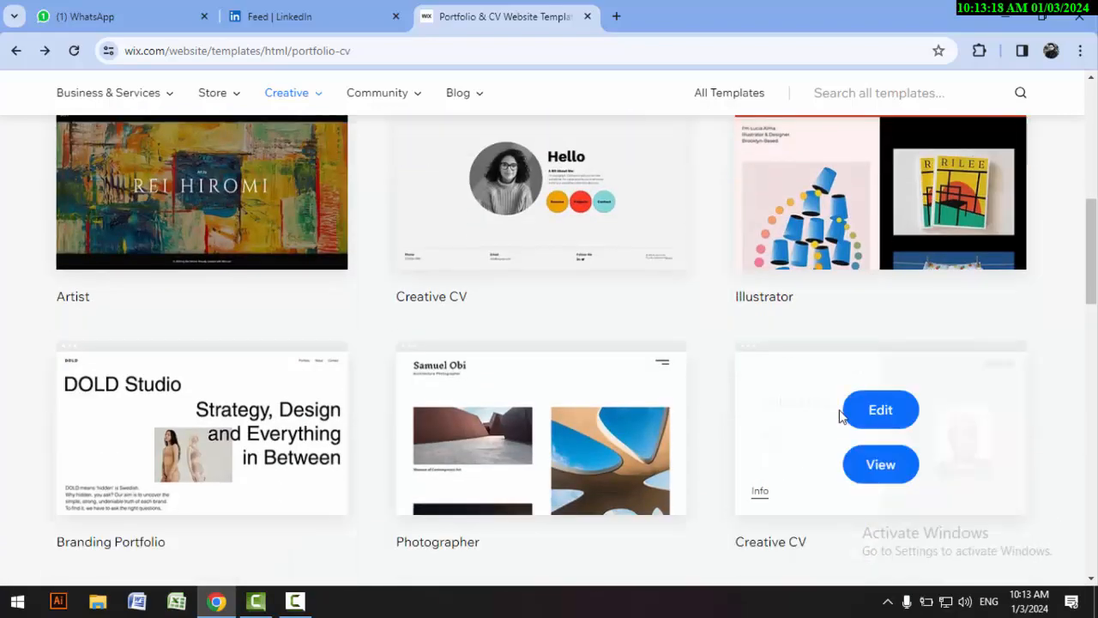
scroll(1004, 446, down, 2)
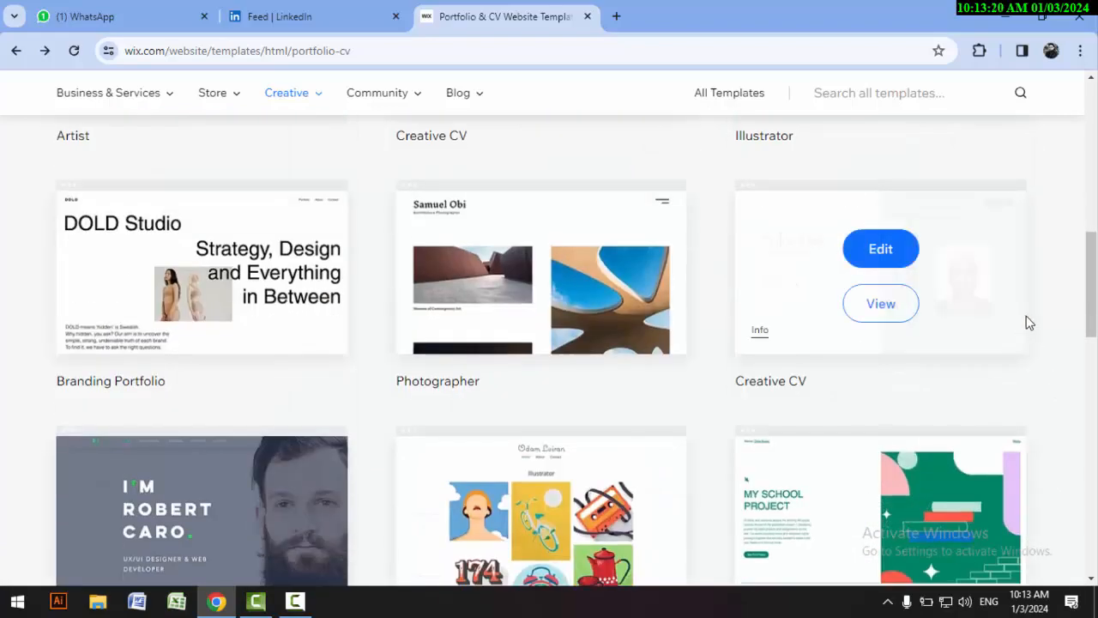
Step: Open the Business CV template for editing and dismiss the AI site content dialog
scroll(90, 216, up, 6)
mouse_move(195, 382)
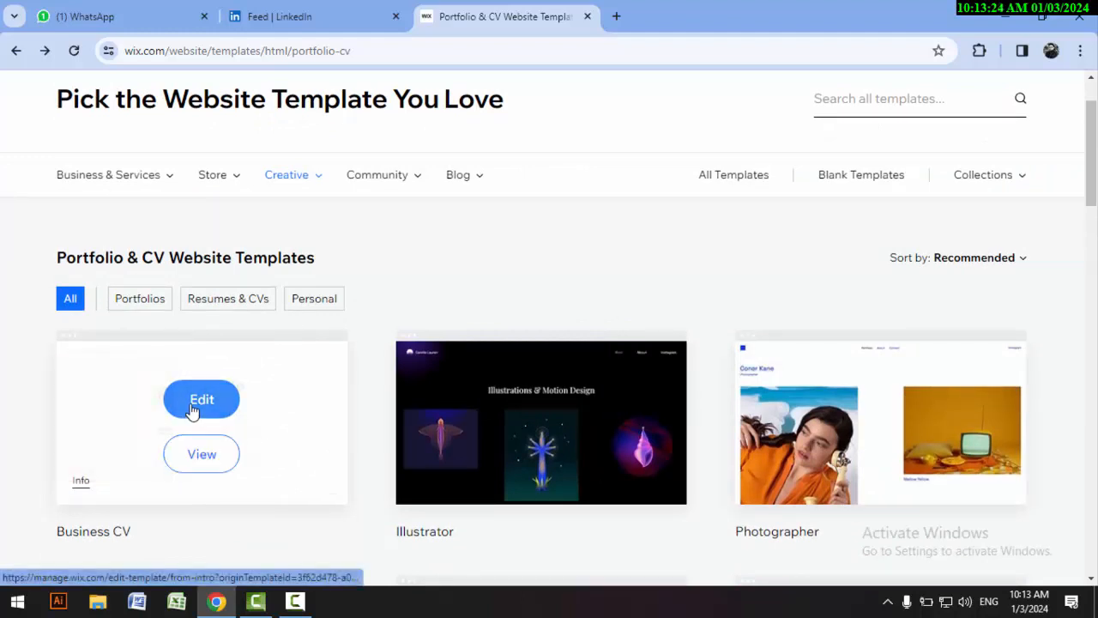
click(192, 412)
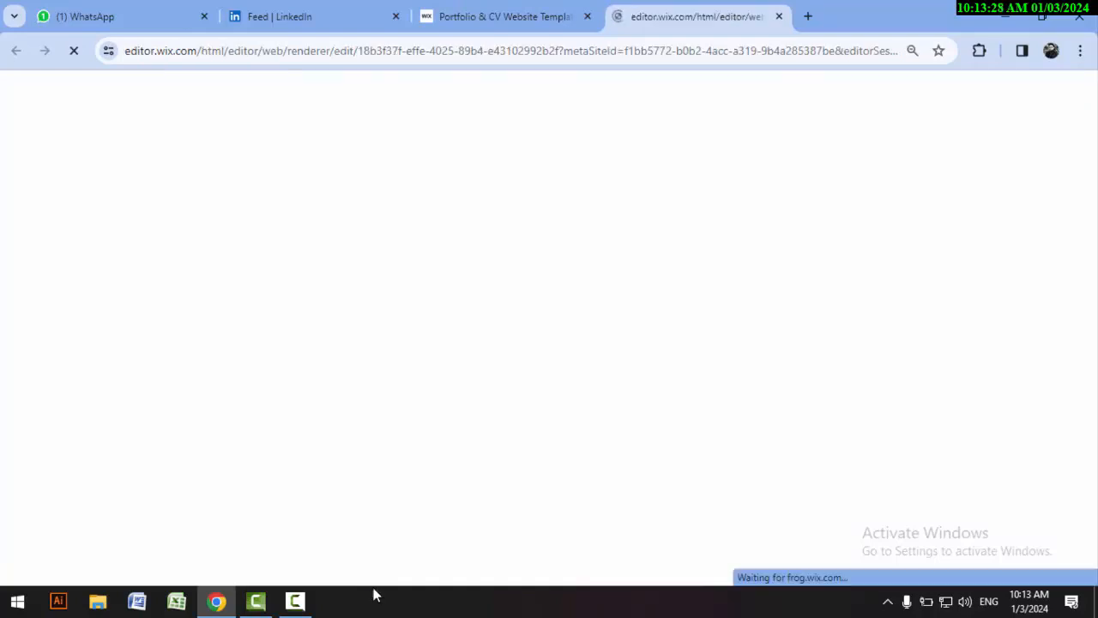
click(300, 605)
click(1021, 519)
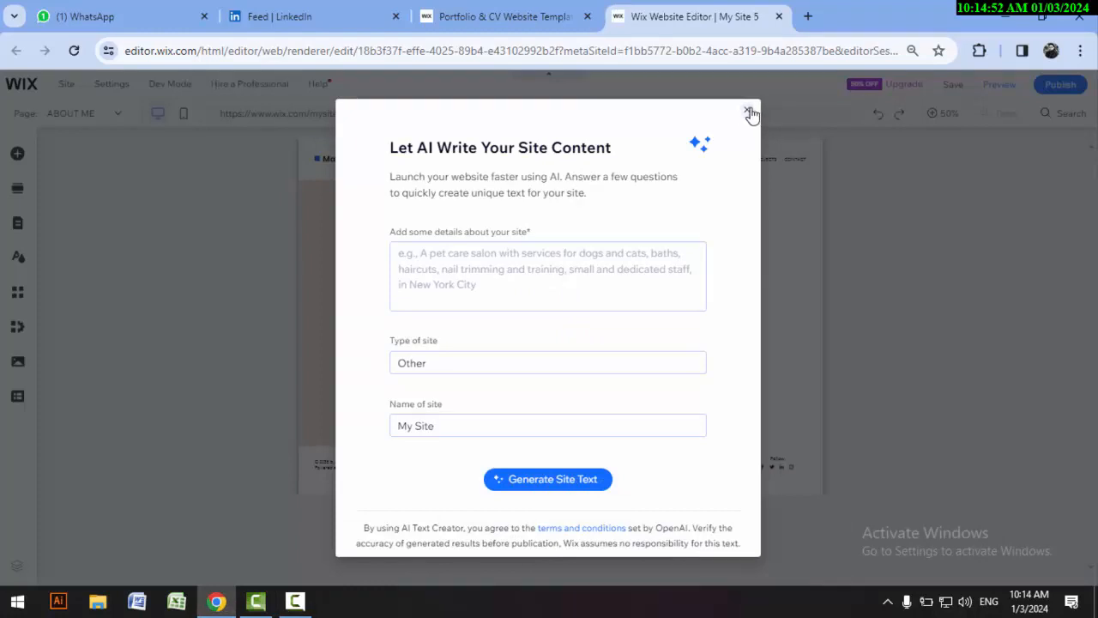
click(747, 112)
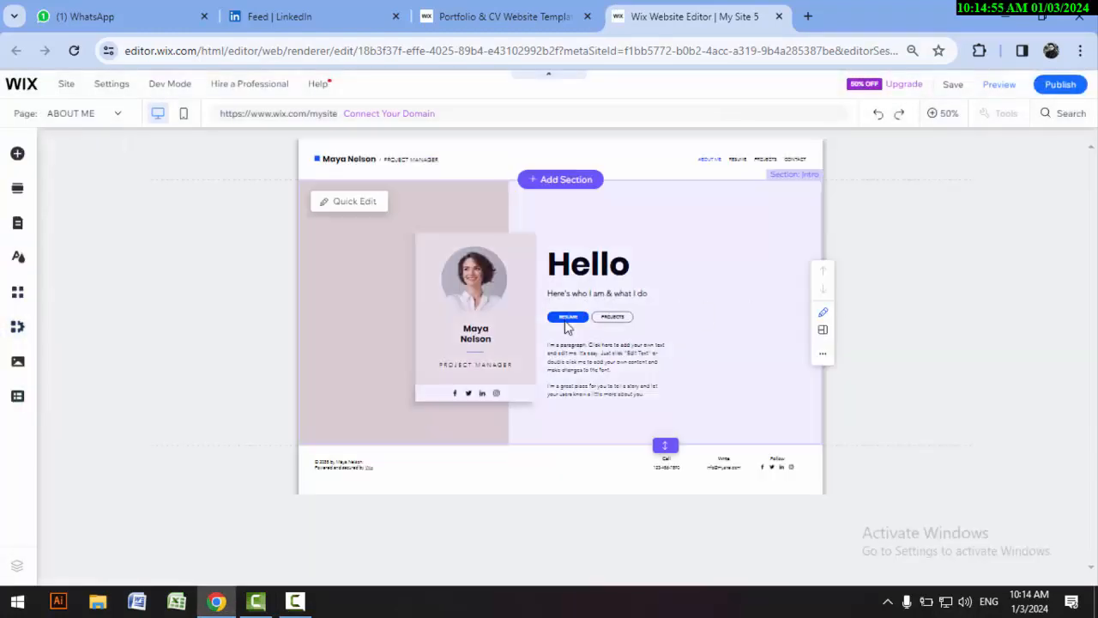
Step: Examine the ABOUT ME page at 100% zoom and check the list of the site's pages
click(511, 271)
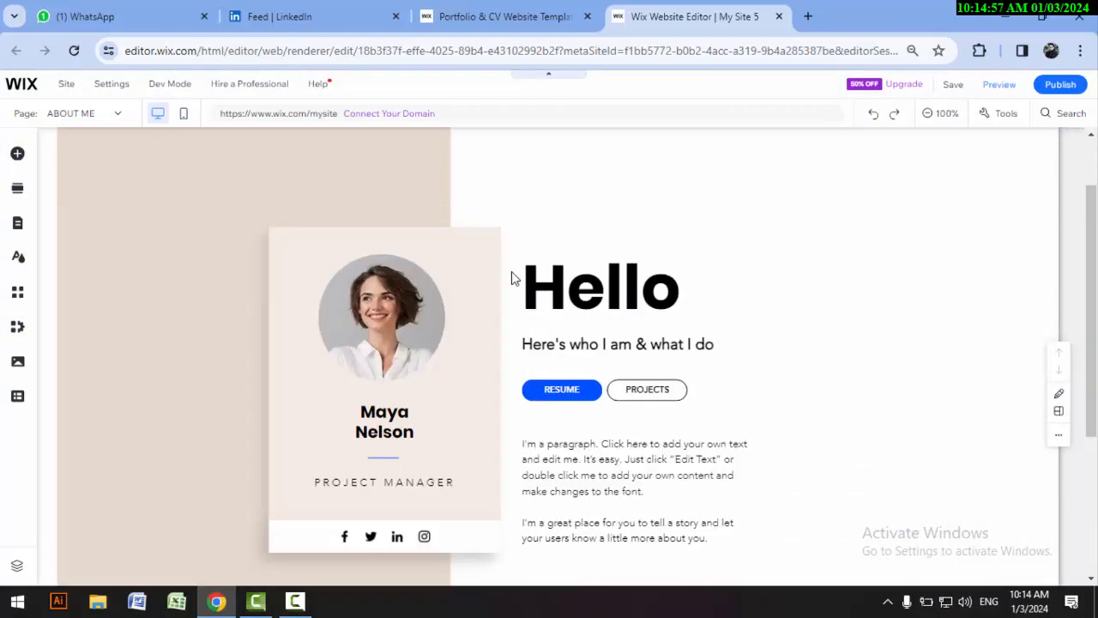
scroll(349, 283, down, 1)
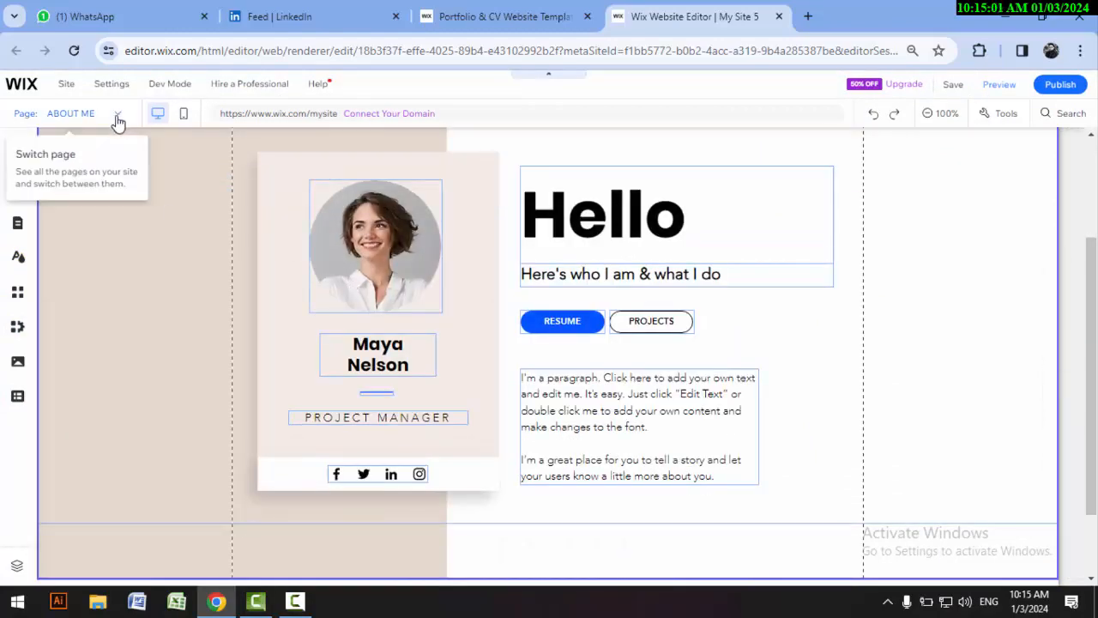
scroll(829, 427, up, 2)
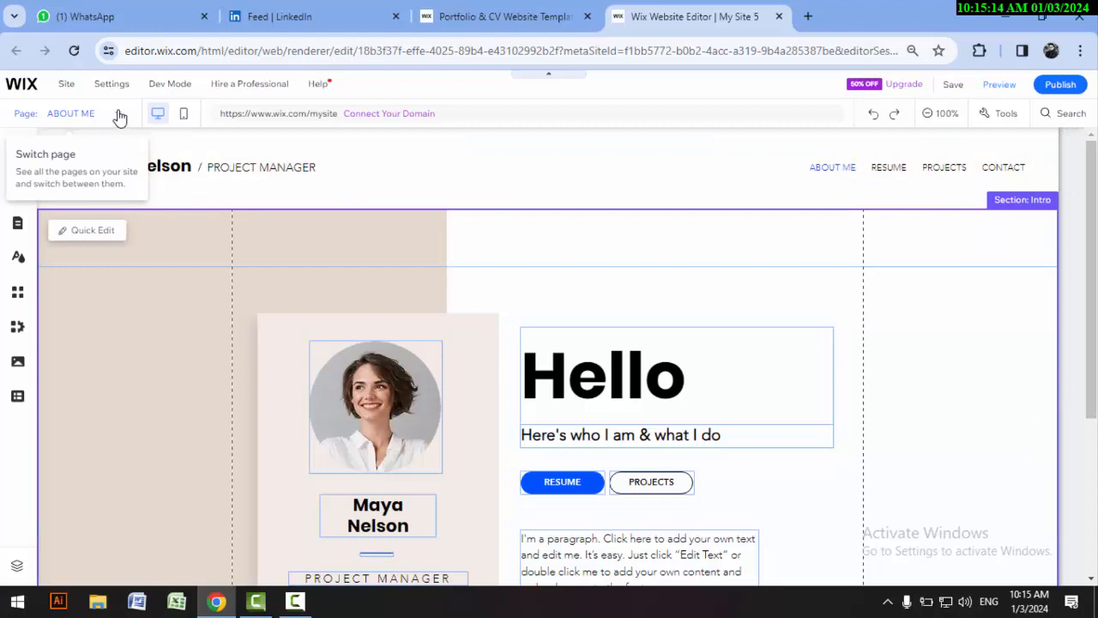
click(118, 113)
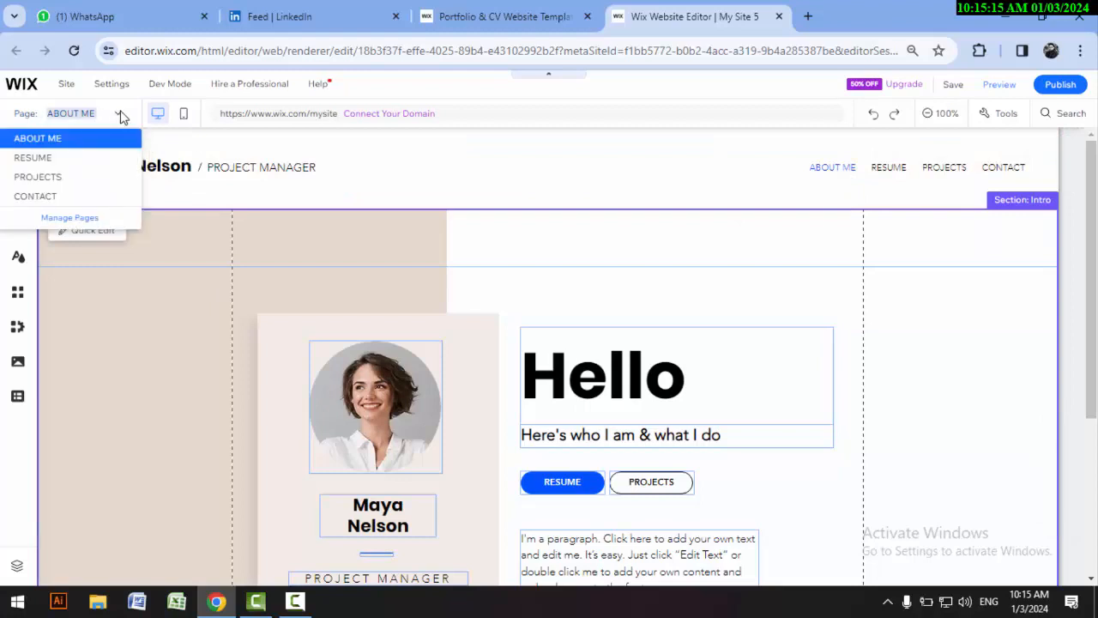
click(152, 187)
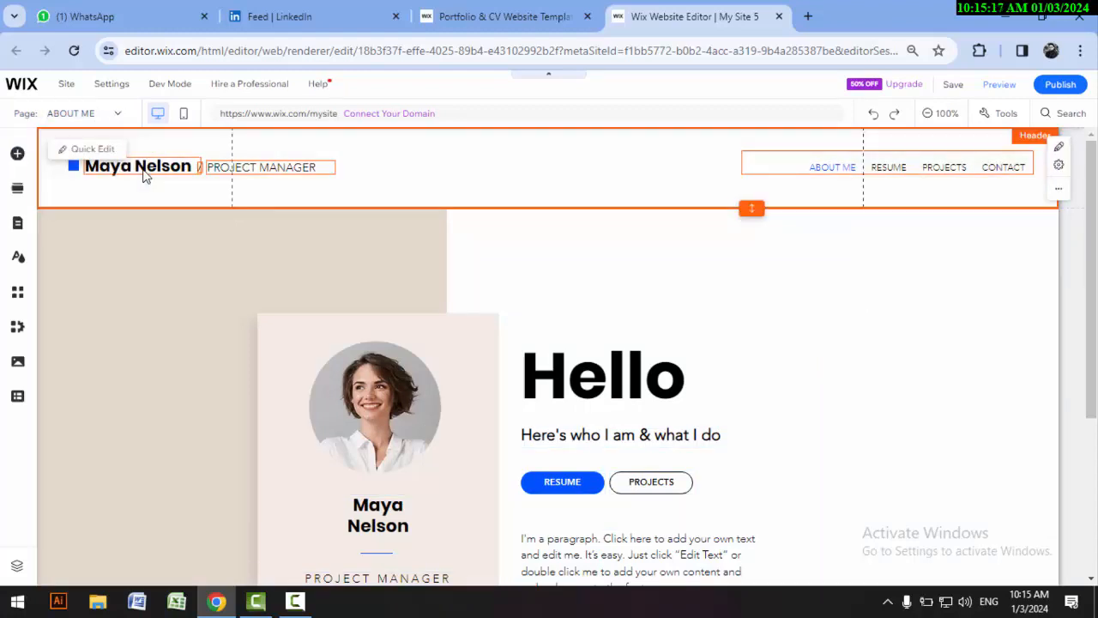
Step: Replace the placeholder name in the page header with "Digital SH"
click(149, 170)
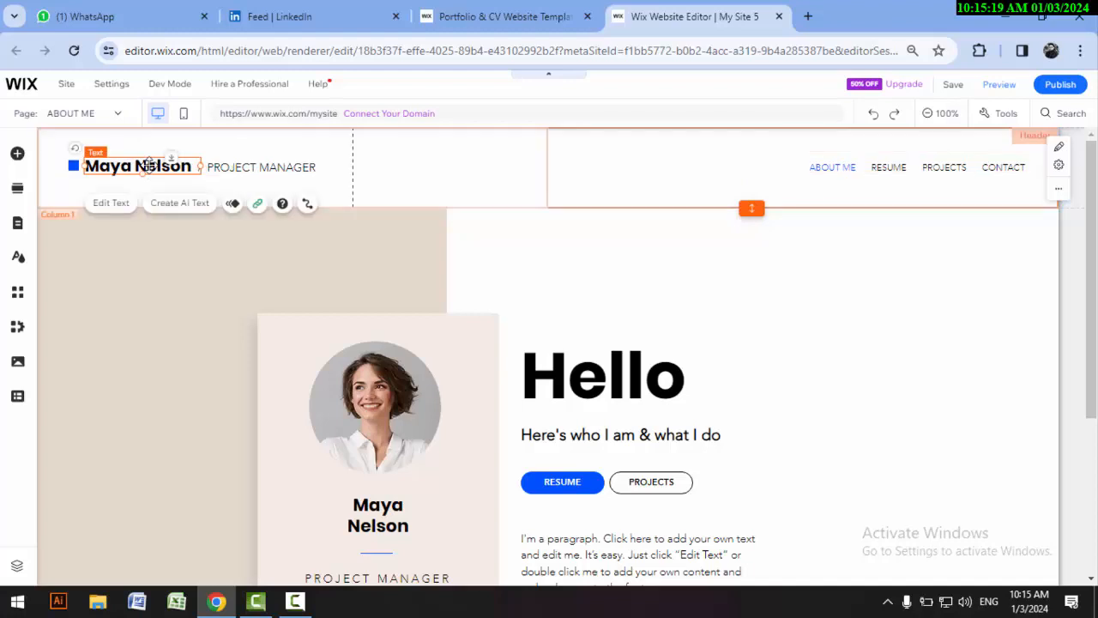
double_click(150, 166)
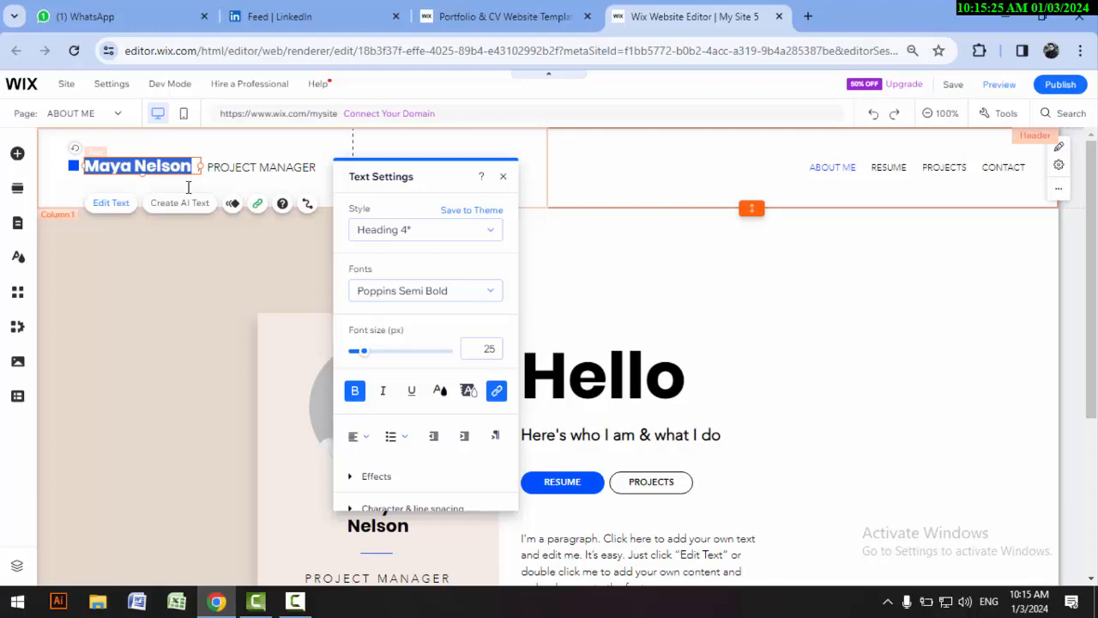
text(Di)
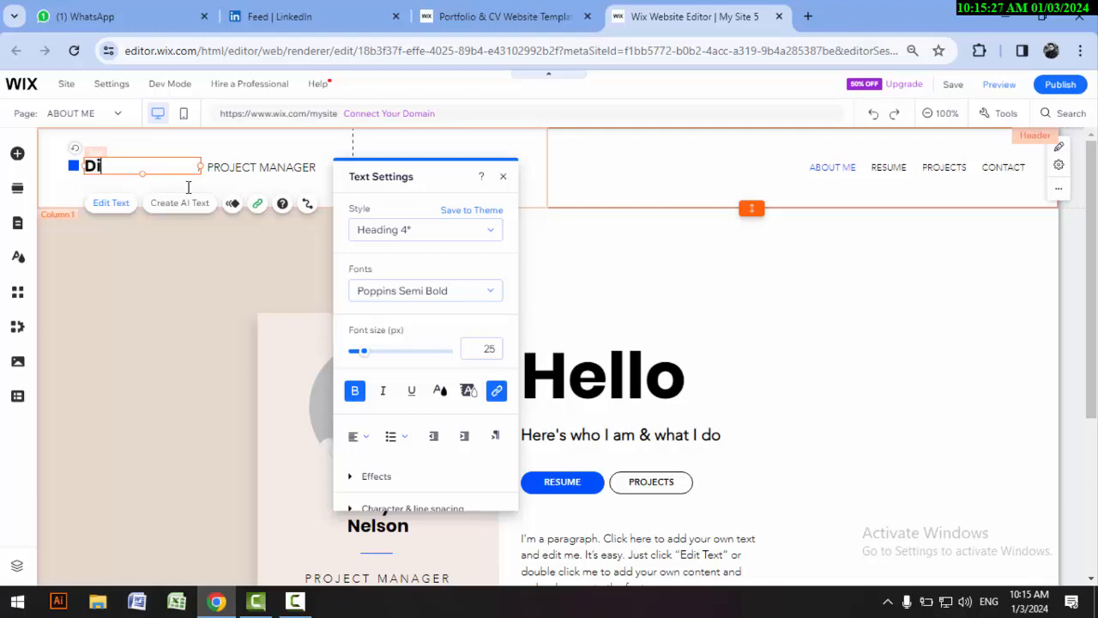
text(gital GD)
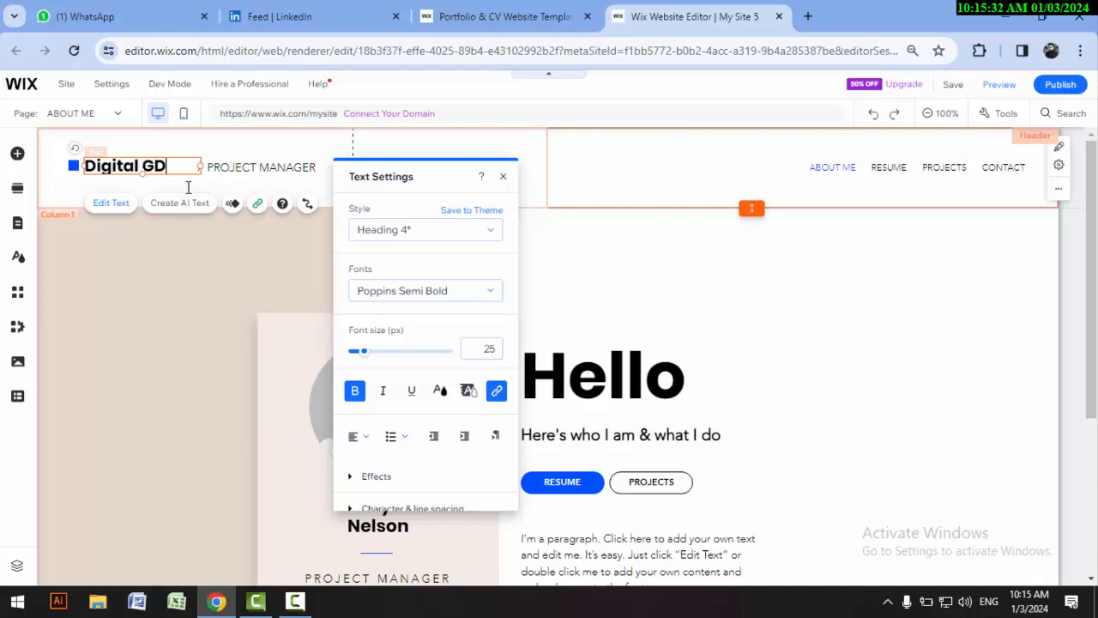
text(SH)
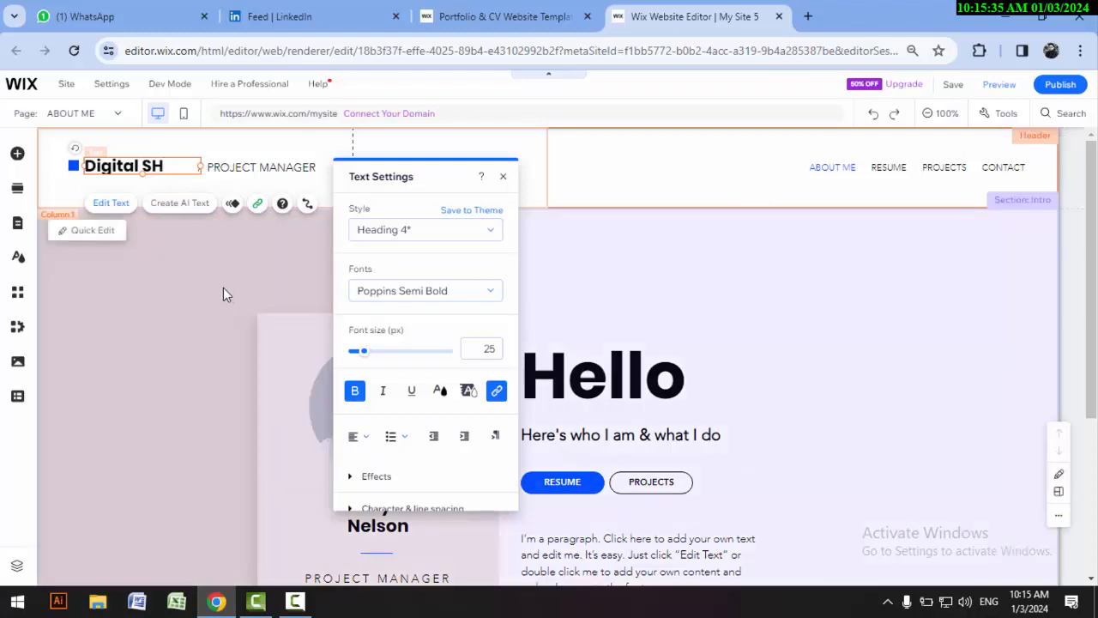
click(224, 293)
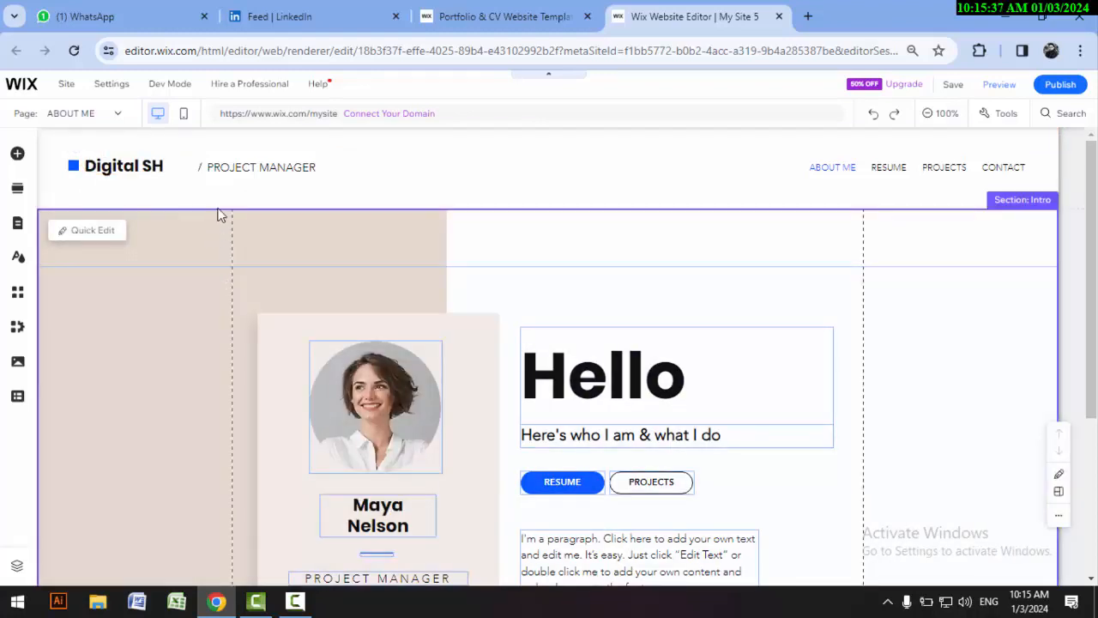
Step: Replace the job title beside the name in the page header with "Marketer"
click(248, 171)
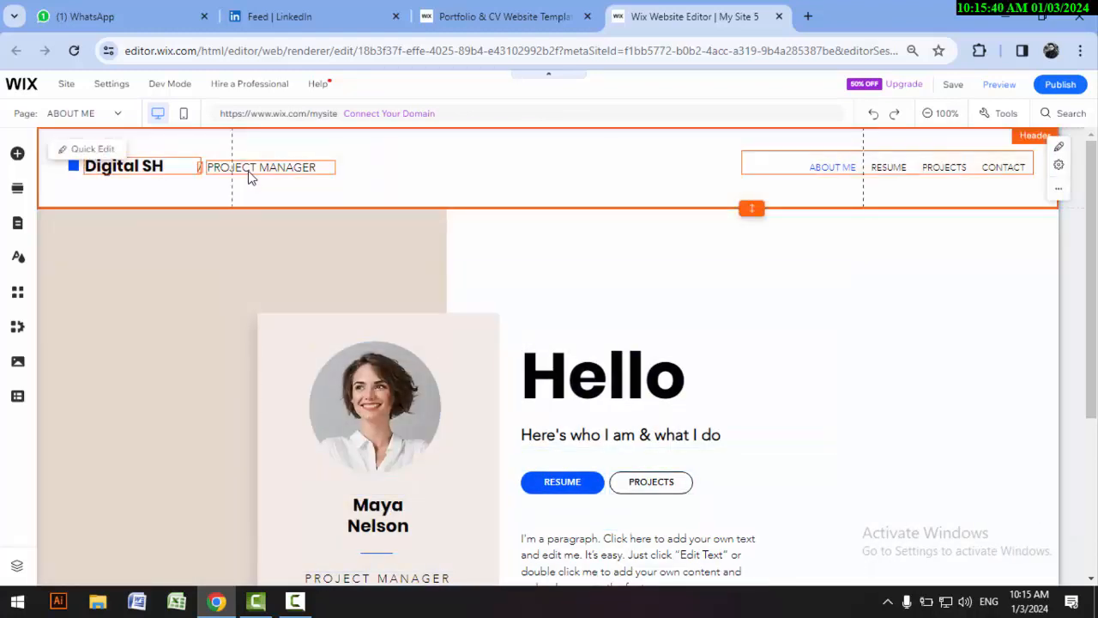
double_click(265, 176)
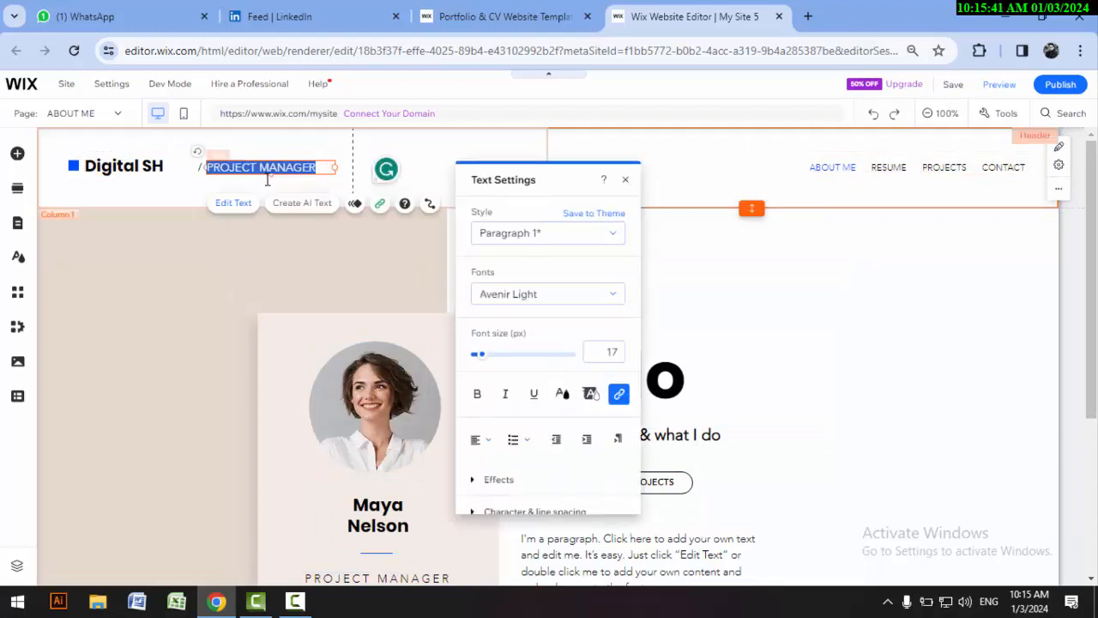
text(M)
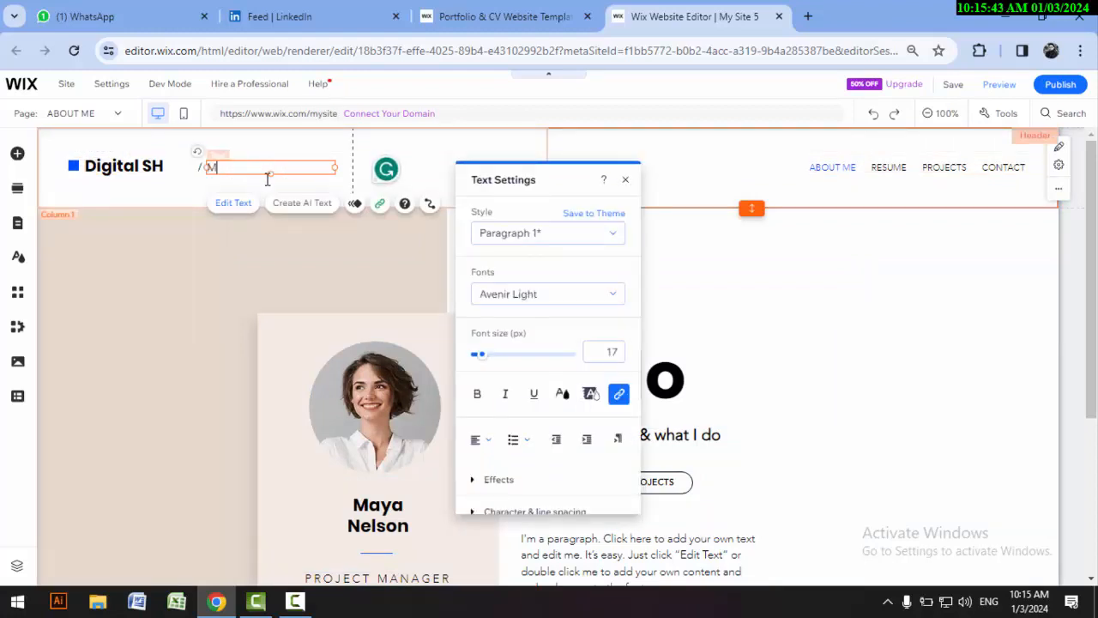
text(arketer)
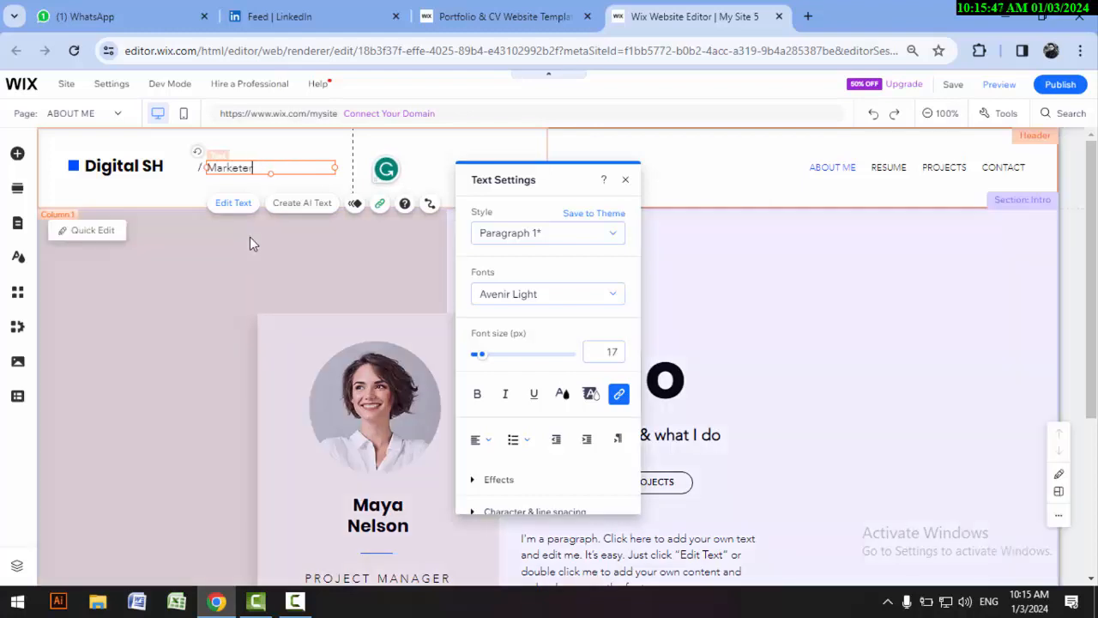
click(249, 237)
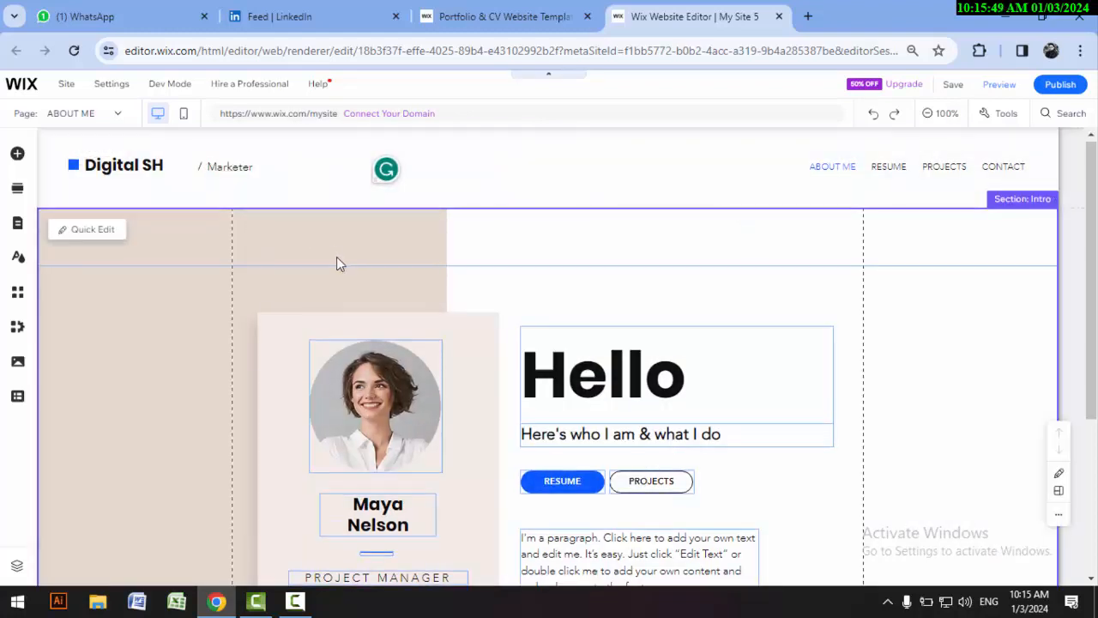
Step: Examine the Hello heading and the other elements of the intro section
scroll(337, 258, down, 1)
scroll(630, 309, down, 1)
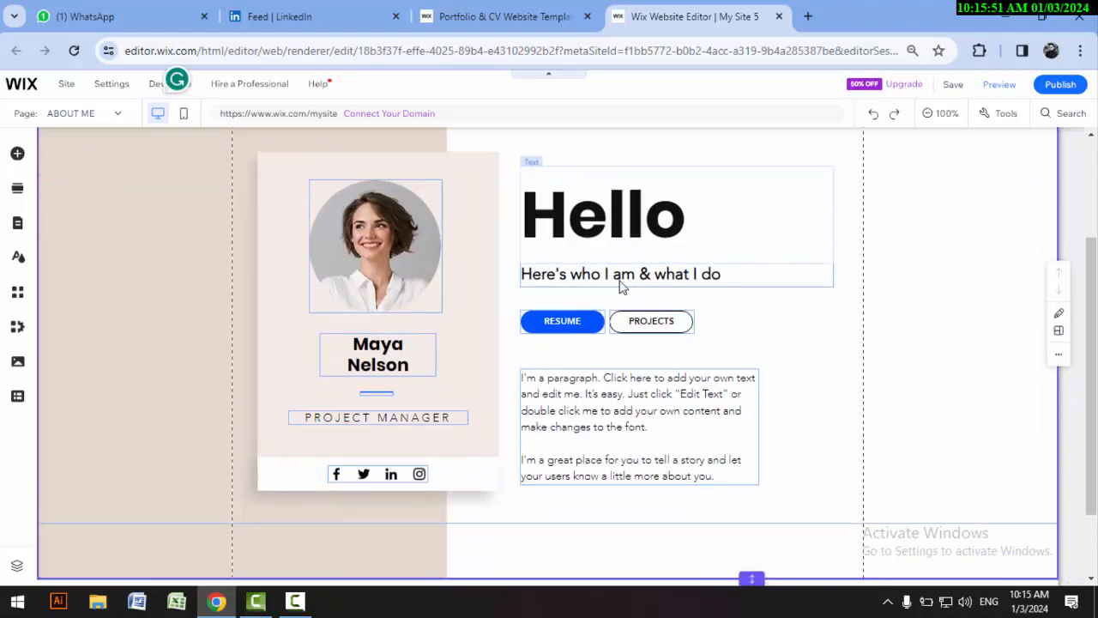
click(622, 225)
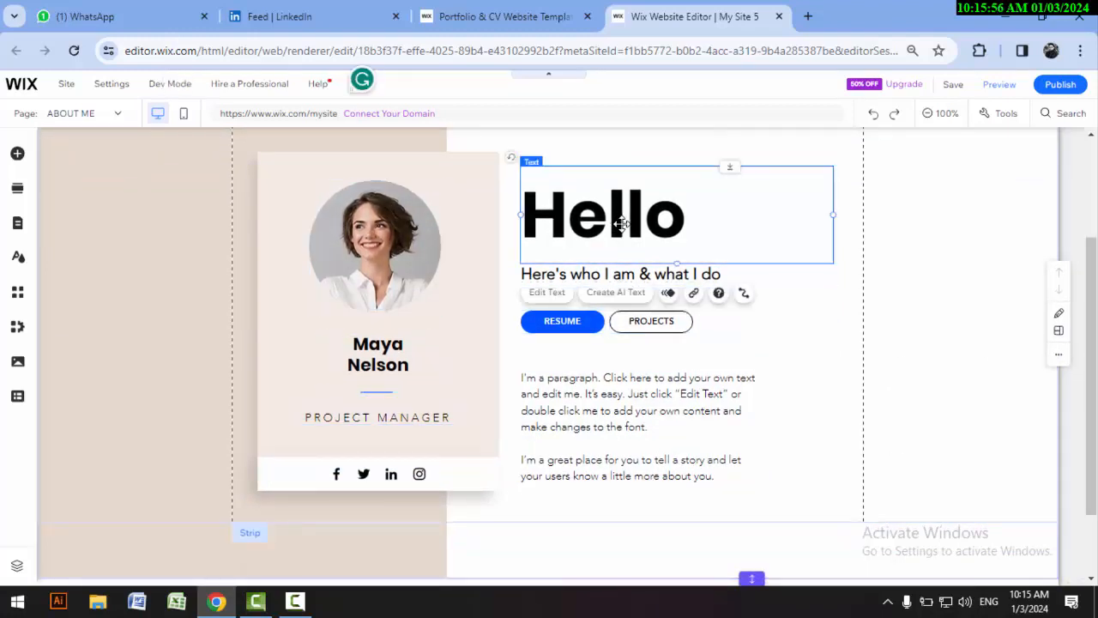
click(875, 350)
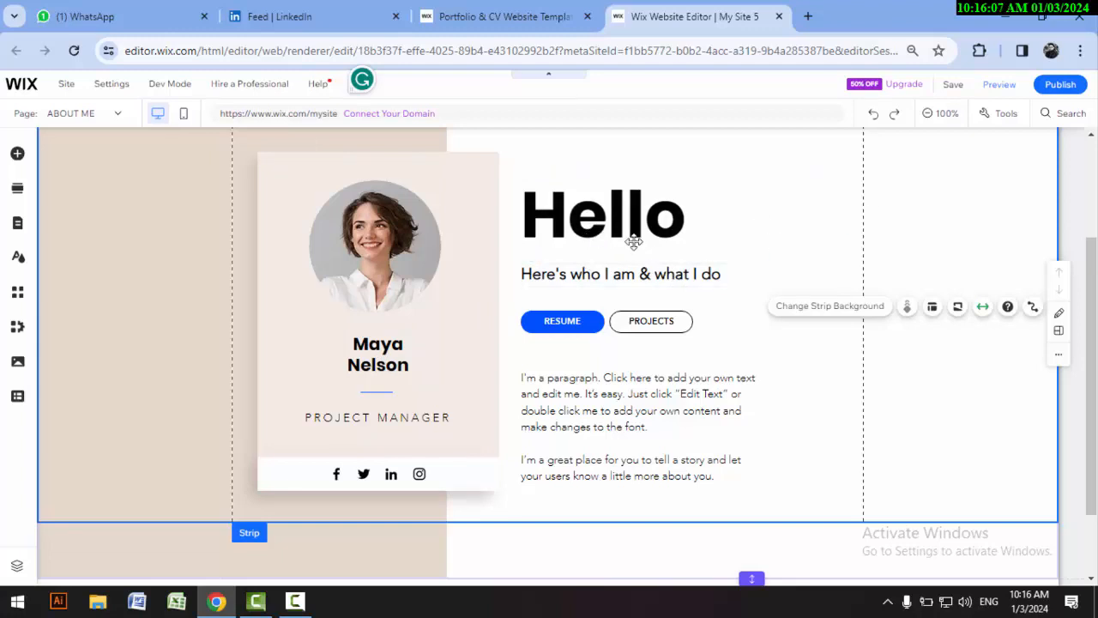
click(590, 218)
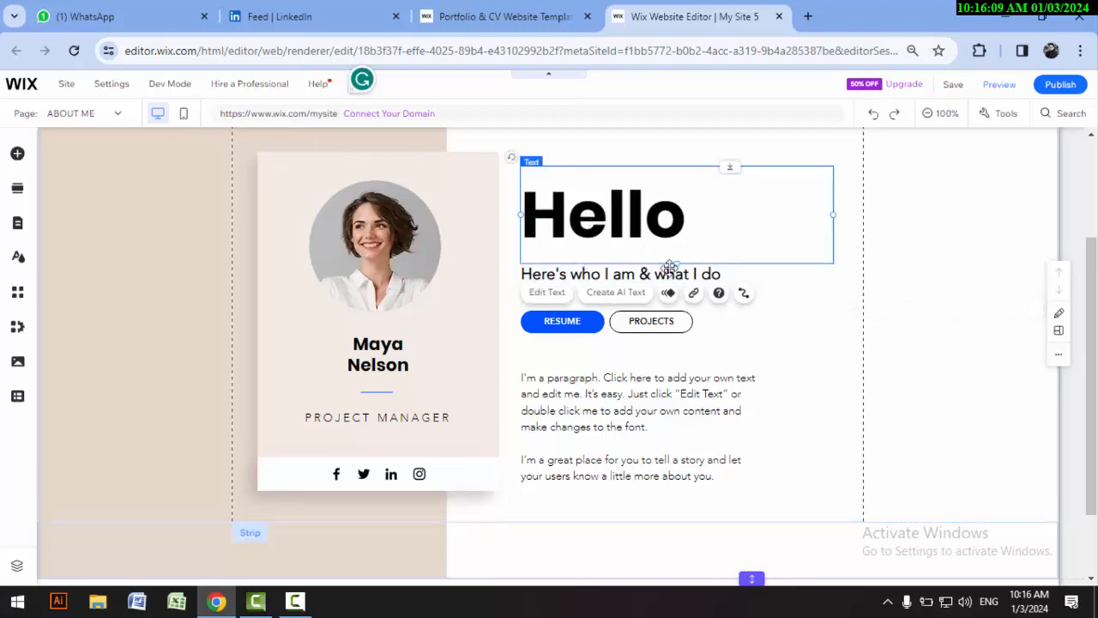
click(726, 312)
Step: Replace the tagline under the Hello heading with "Digital Market Expert"
click(571, 277)
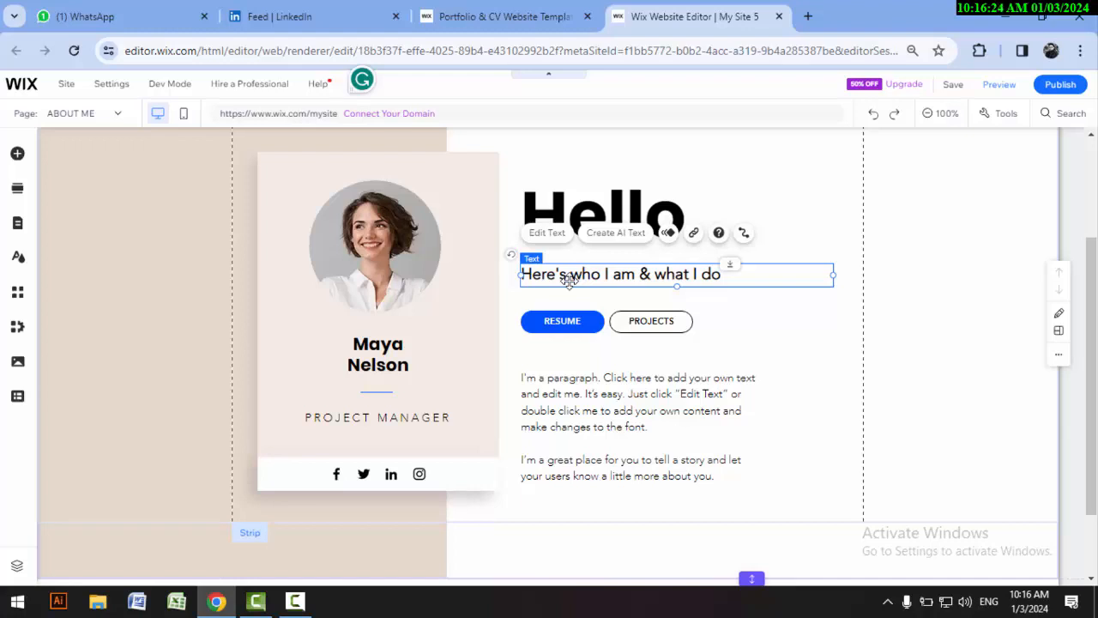
double_click(571, 279)
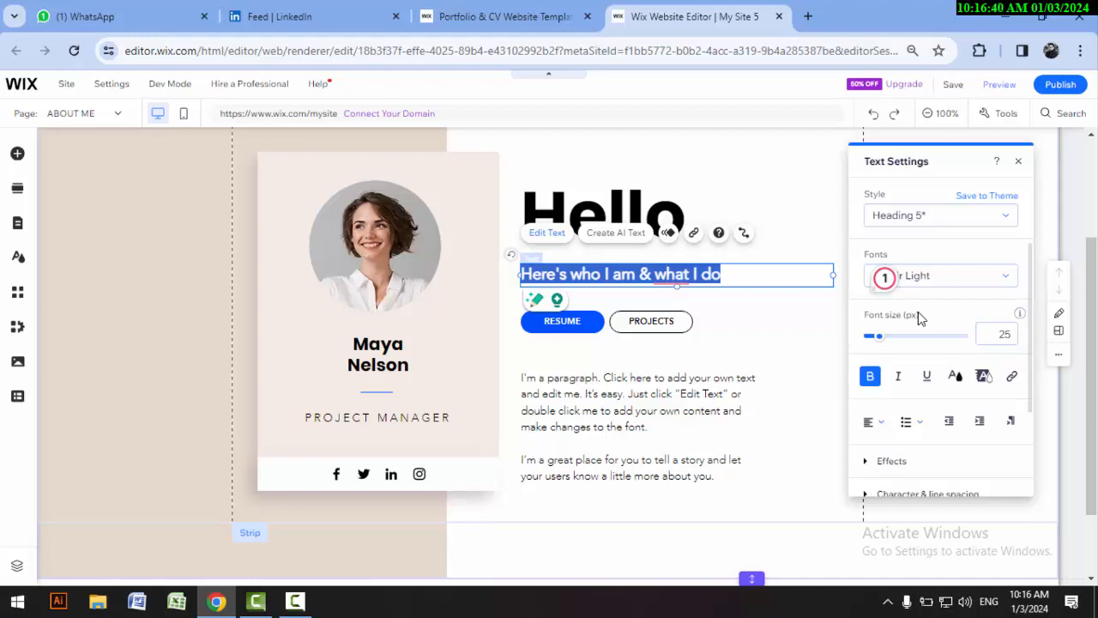
text(Digitl)
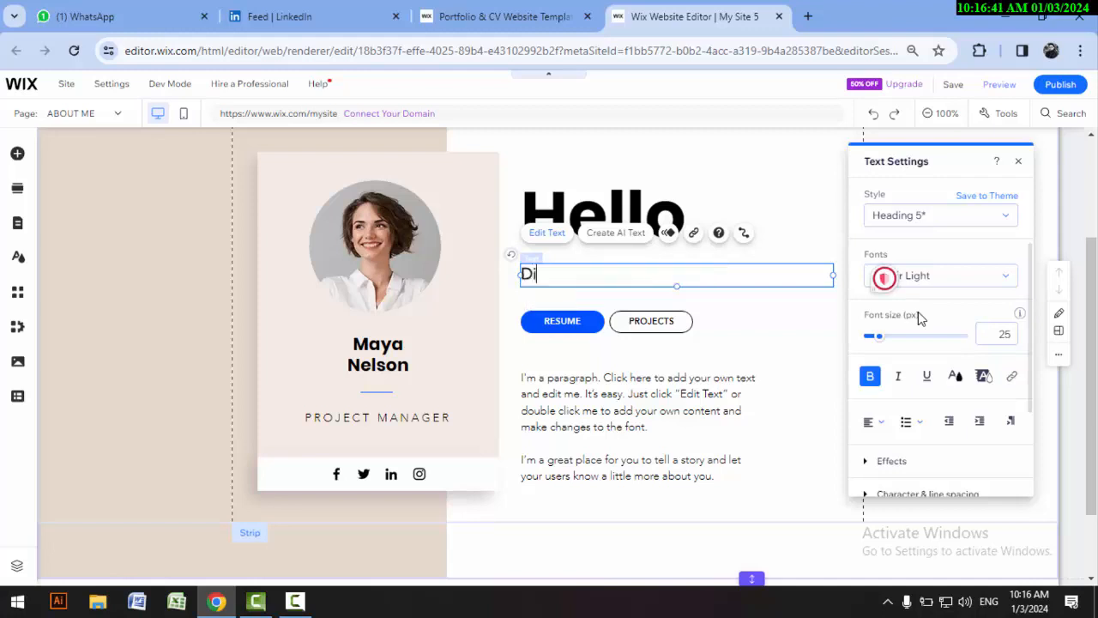
key(BackSpace)
text(al Mar)
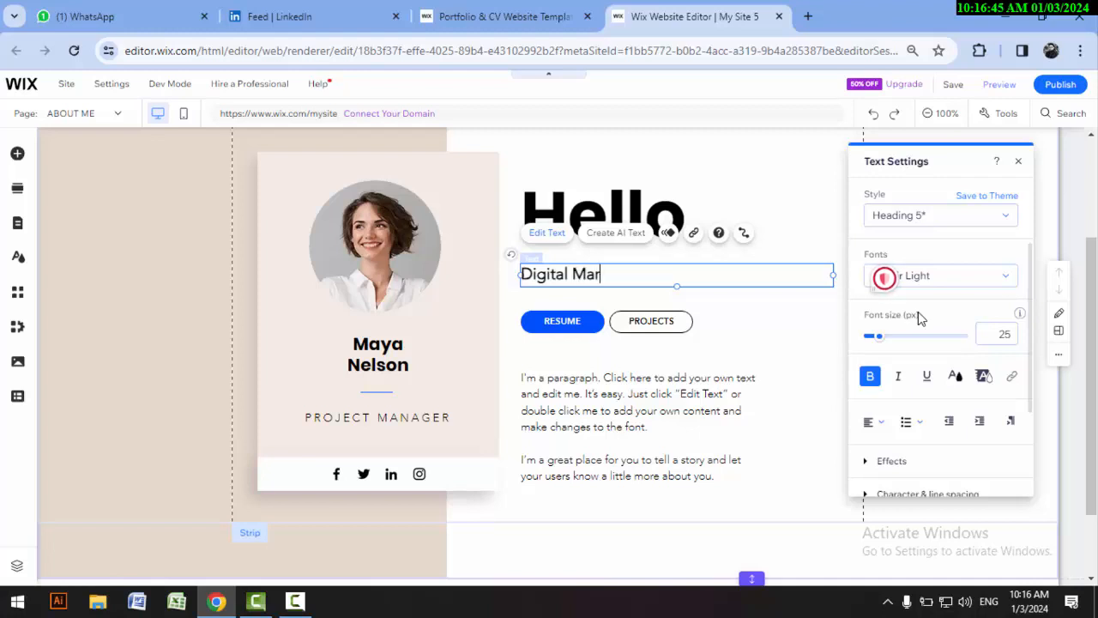
text(k)
text(tin)
key(BackSpace)
key(BackSpace)
key(BackSpace)
text(et Expert)
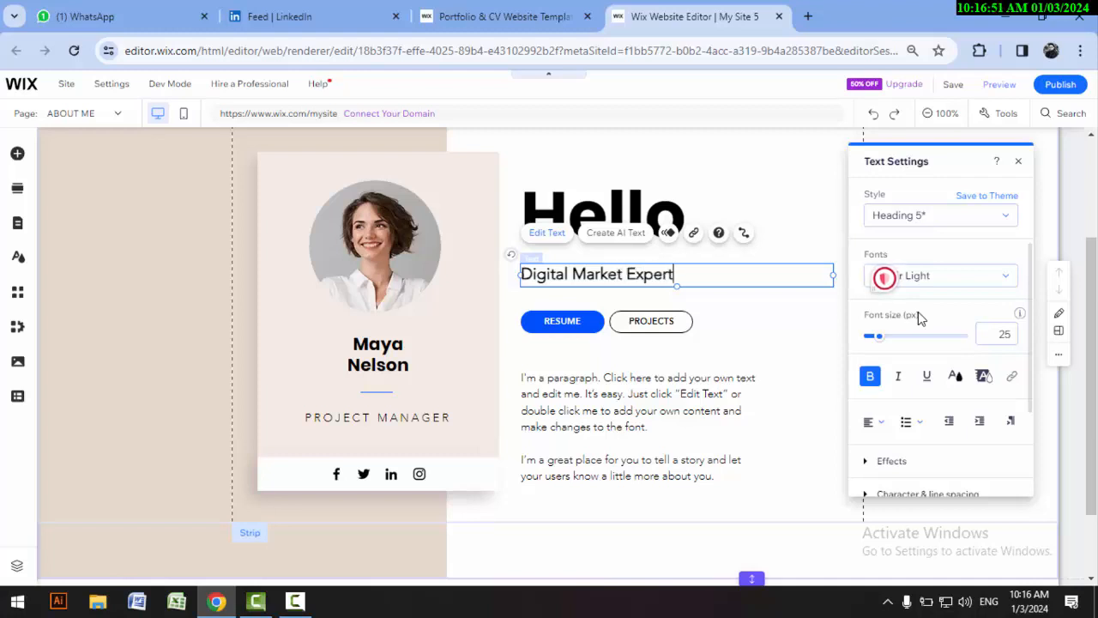
click(757, 348)
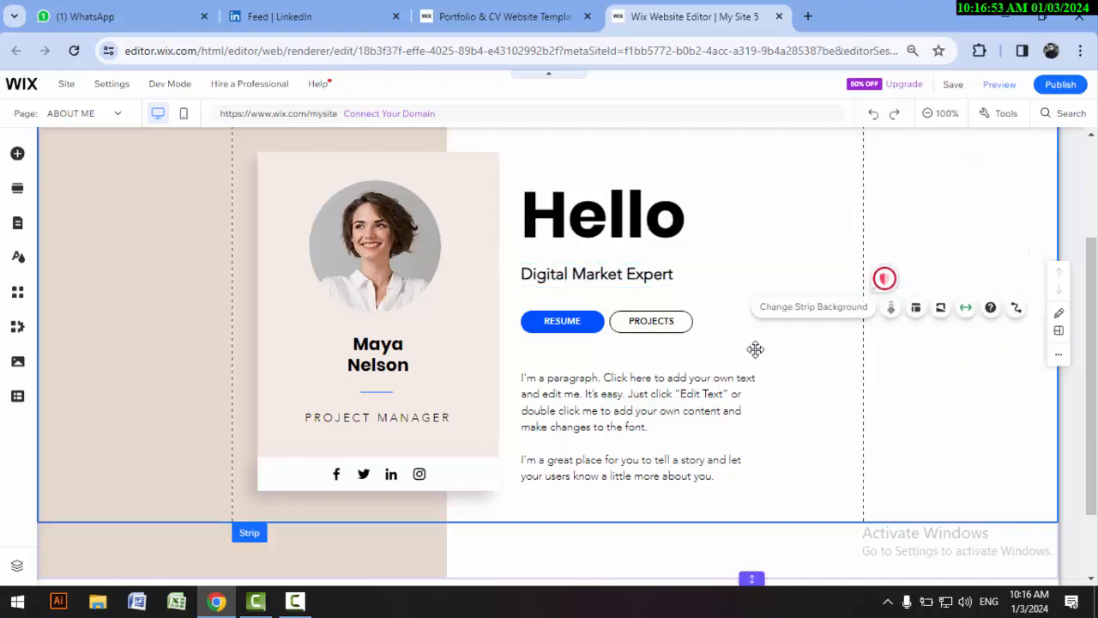
Step: Examine the RESUME button's text and link settings and compare the buttons with the site's page list
click(569, 320)
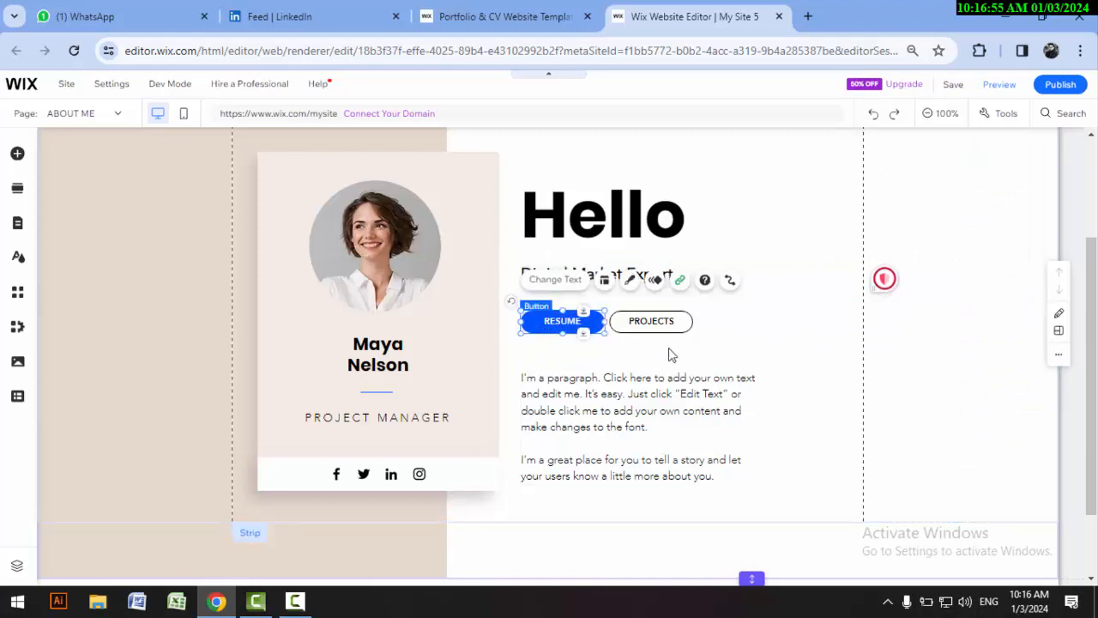
click(556, 279)
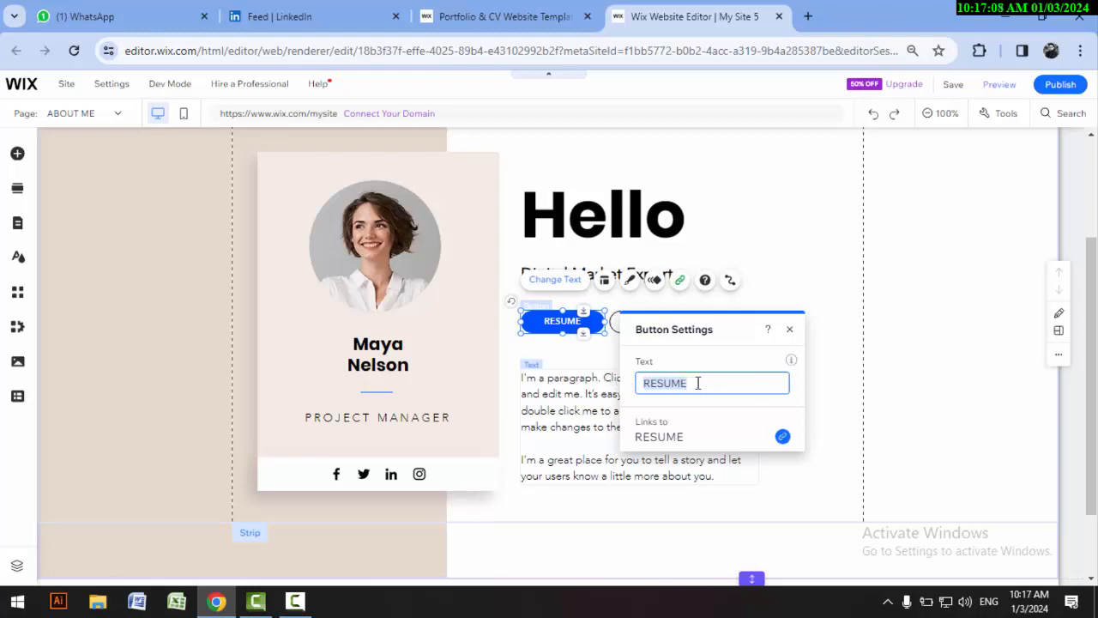
click(789, 329)
click(642, 320)
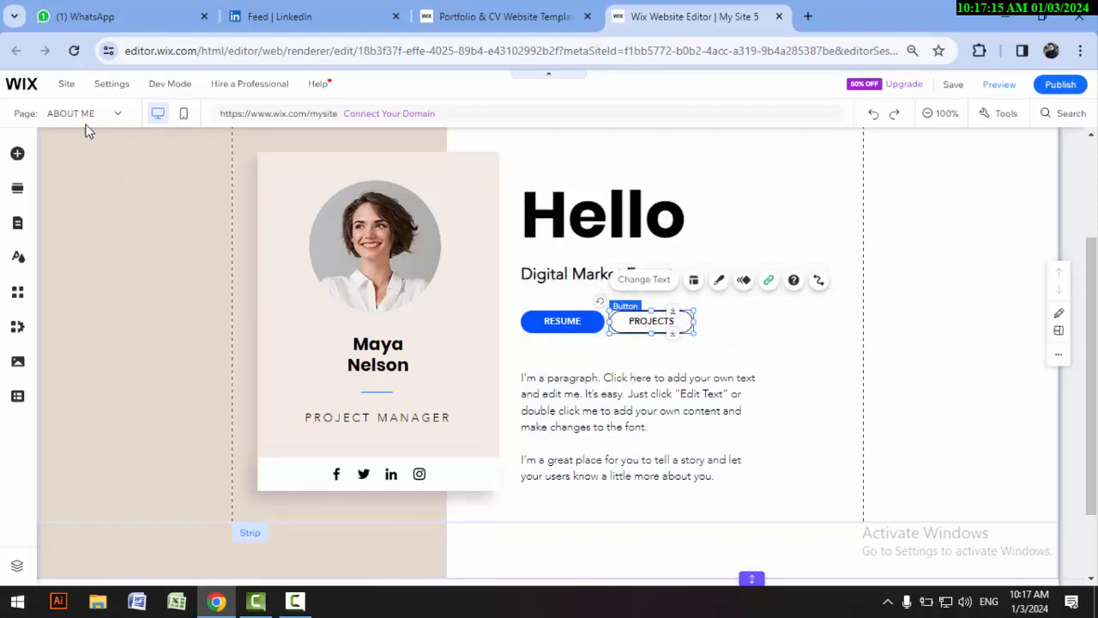
click(113, 113)
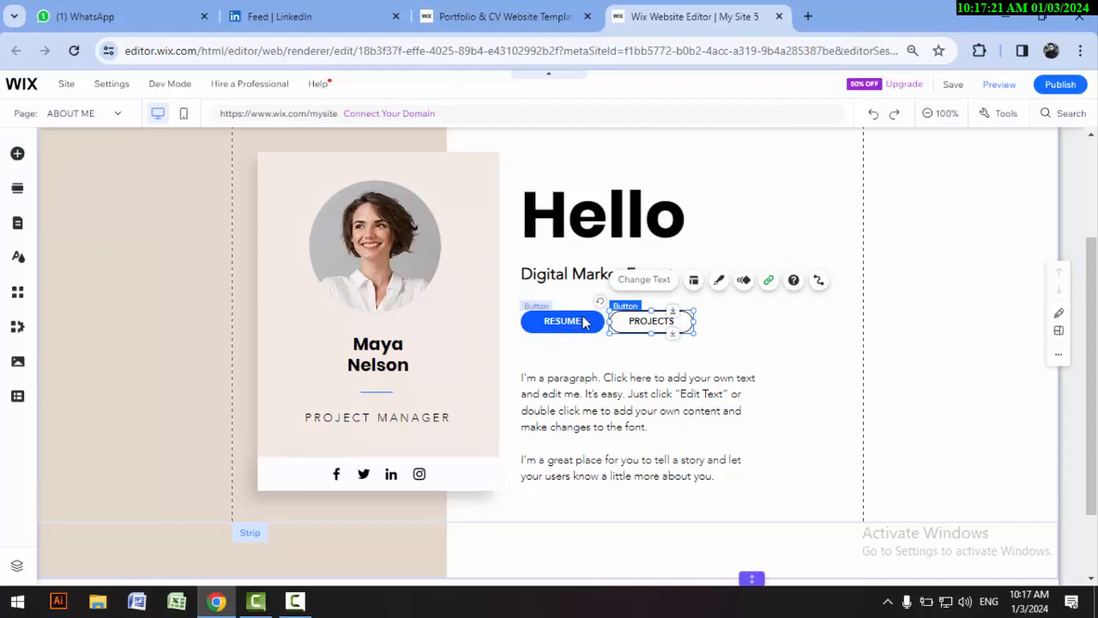
click(571, 326)
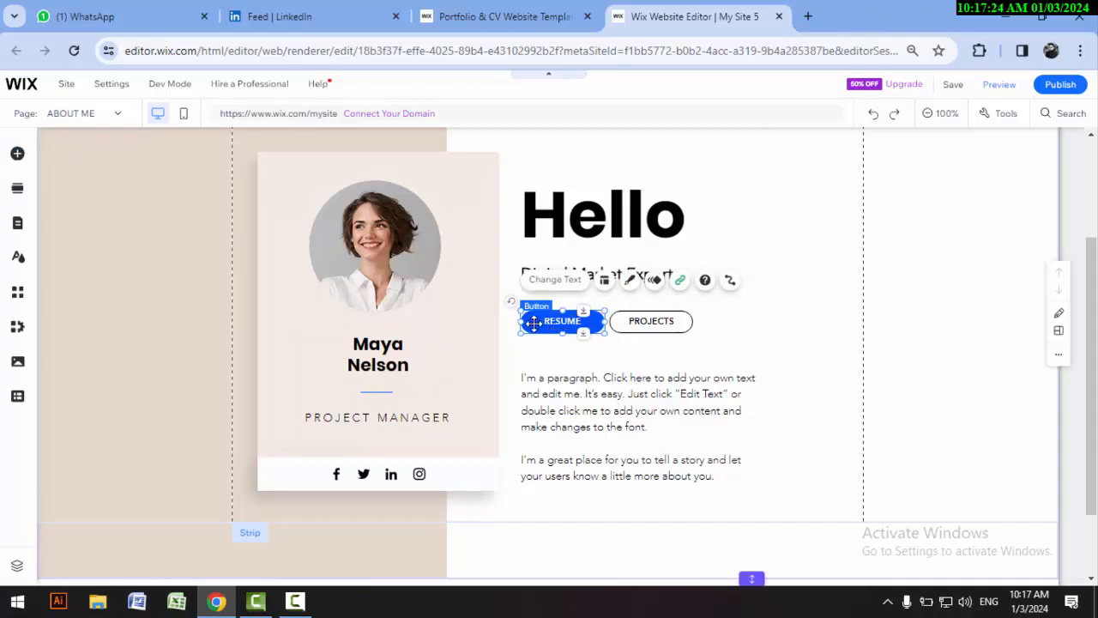
Step: Review the layout and design options of the PROJECTS button and apply an entrance animation to it
click(646, 325)
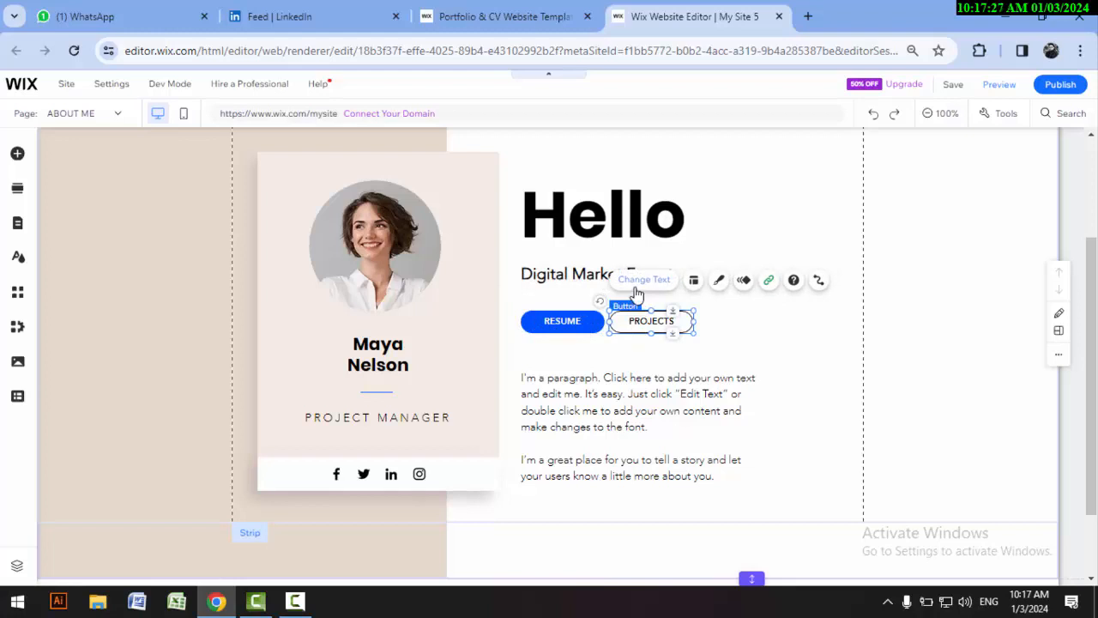
click(694, 281)
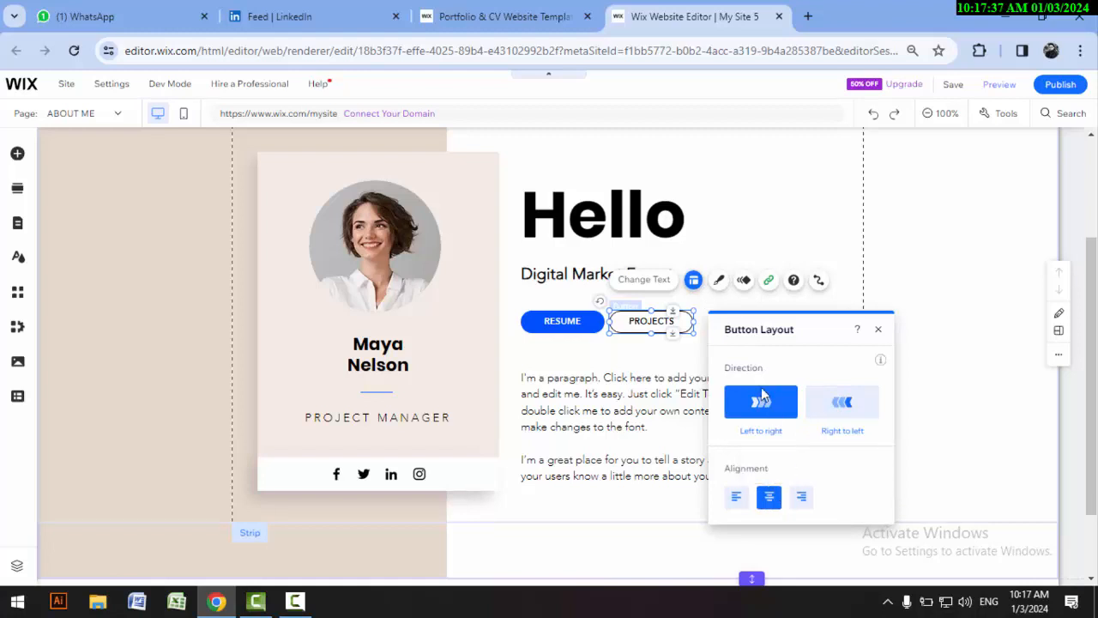
click(719, 281)
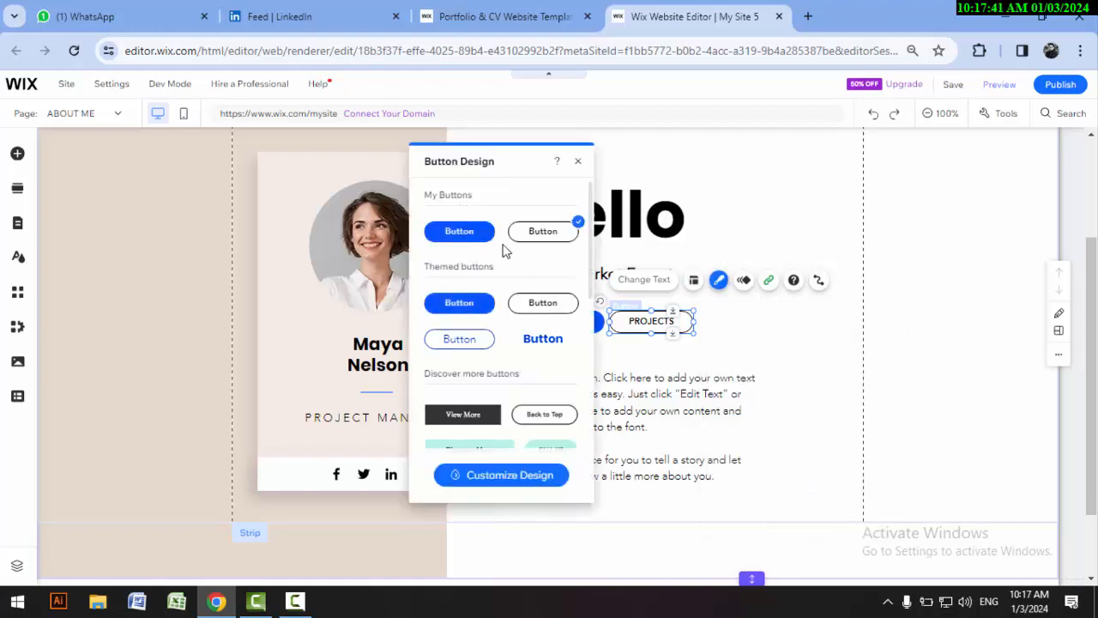
scroll(512, 283, down, 8)
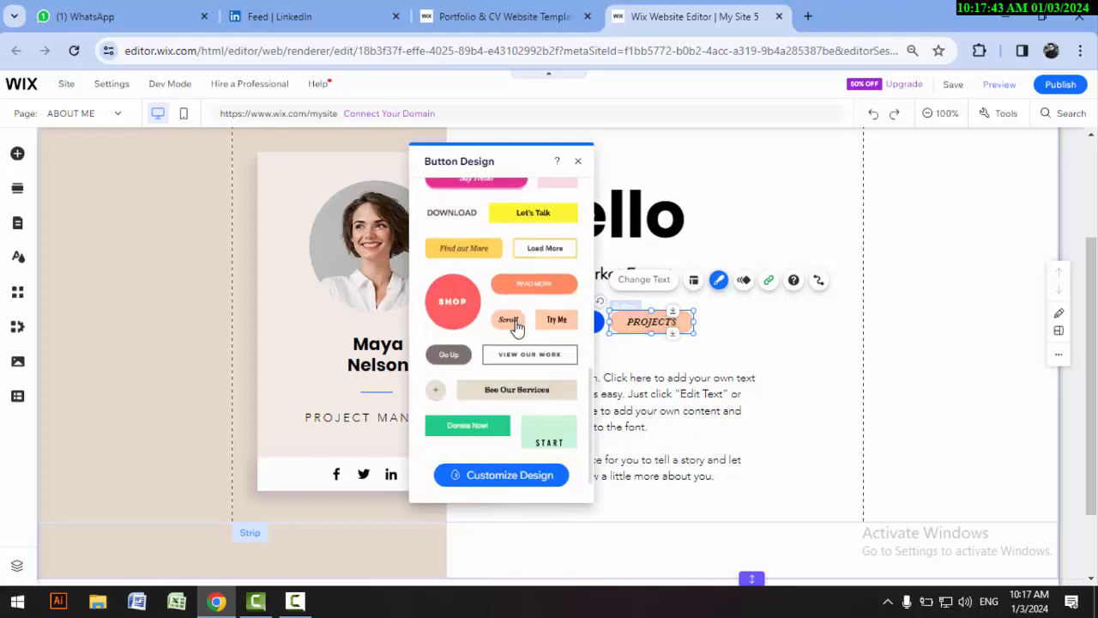
scroll(515, 327, up, 10)
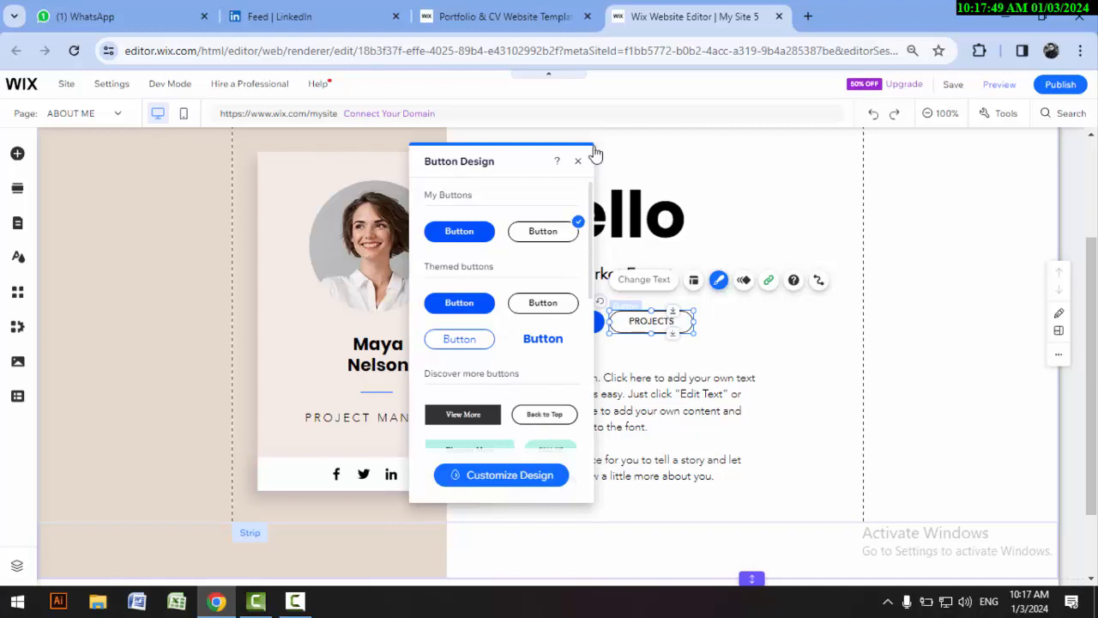
click(744, 282)
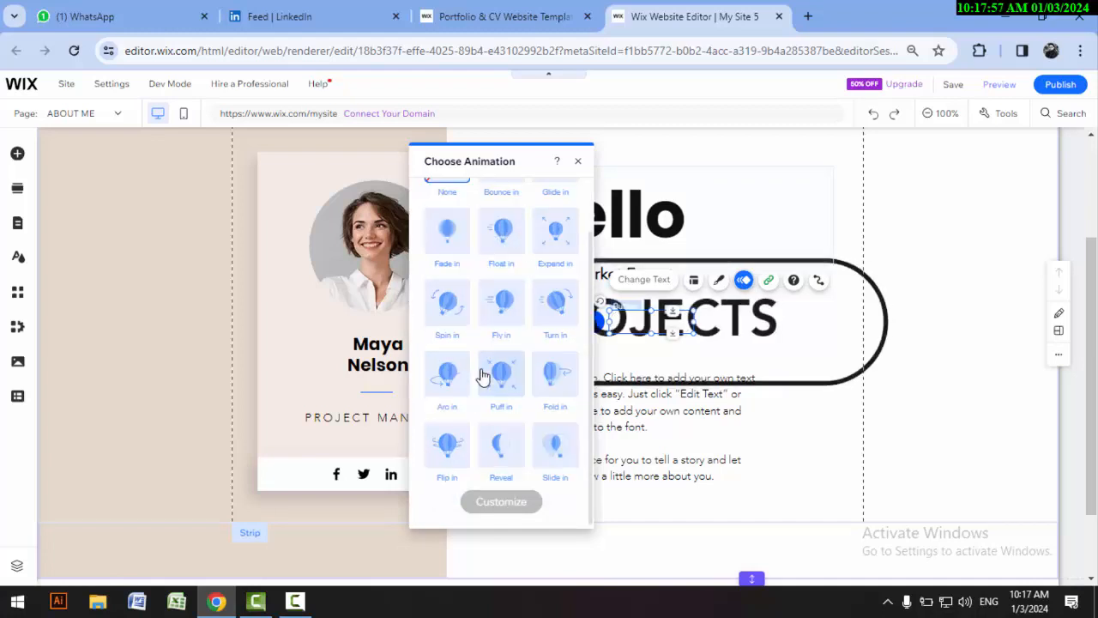
Step: Examine the PROJECTS button's link settings and the list of pages it can link to
click(767, 281)
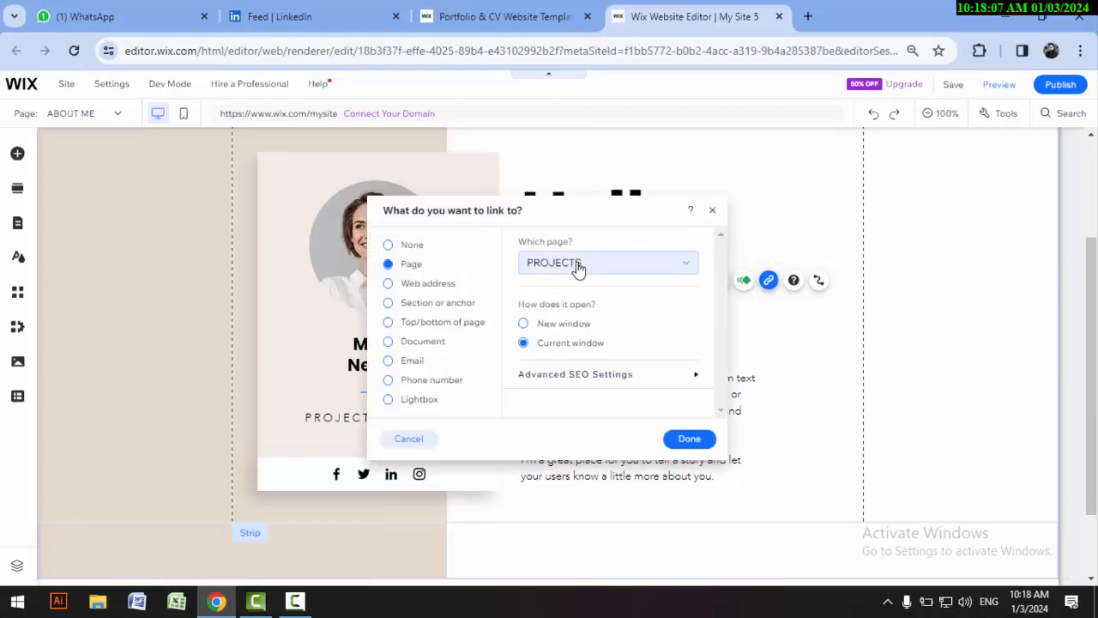
click(614, 268)
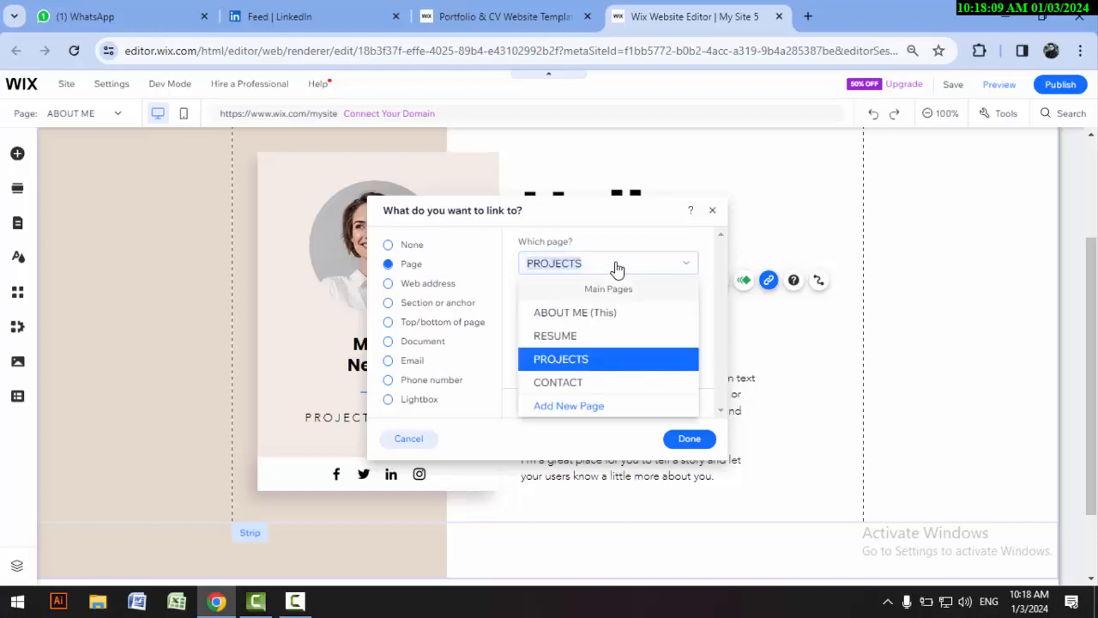
click(614, 268)
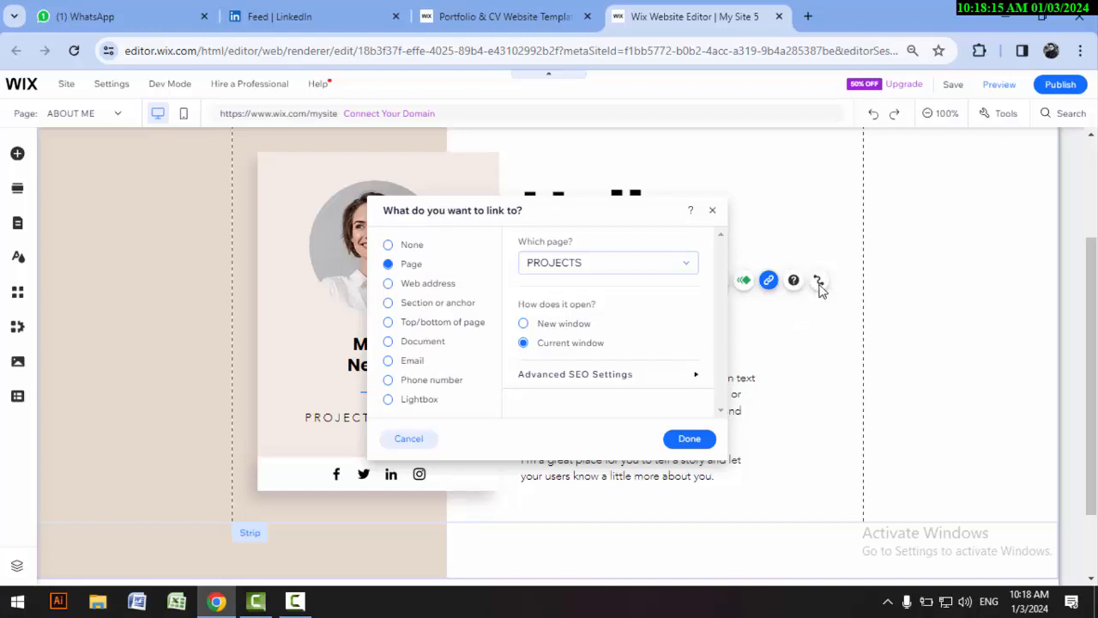
click(793, 317)
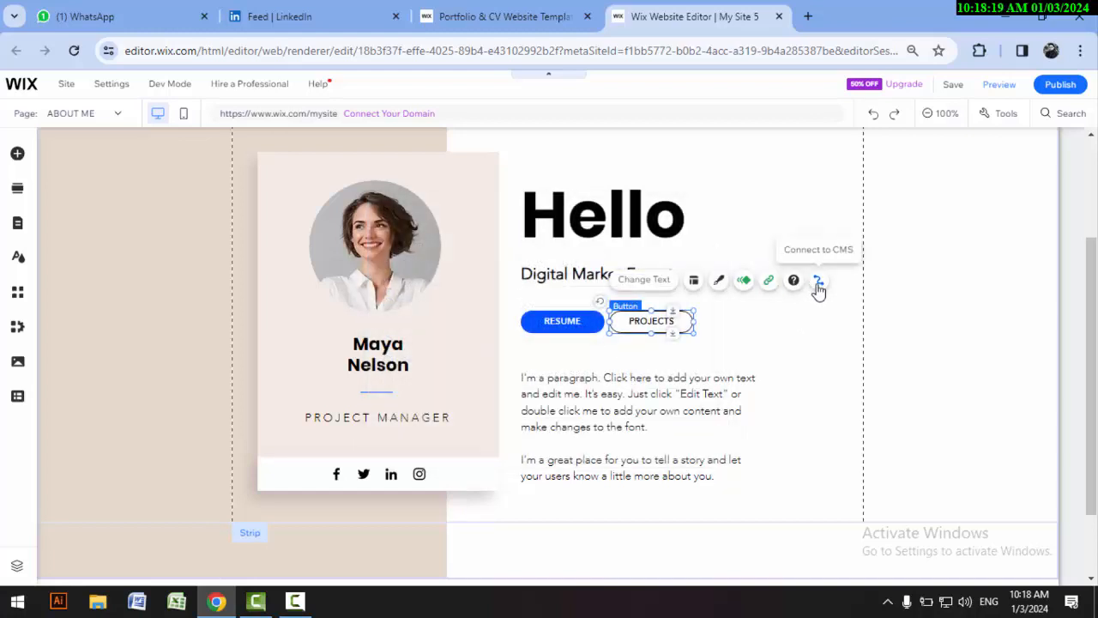
click(811, 353)
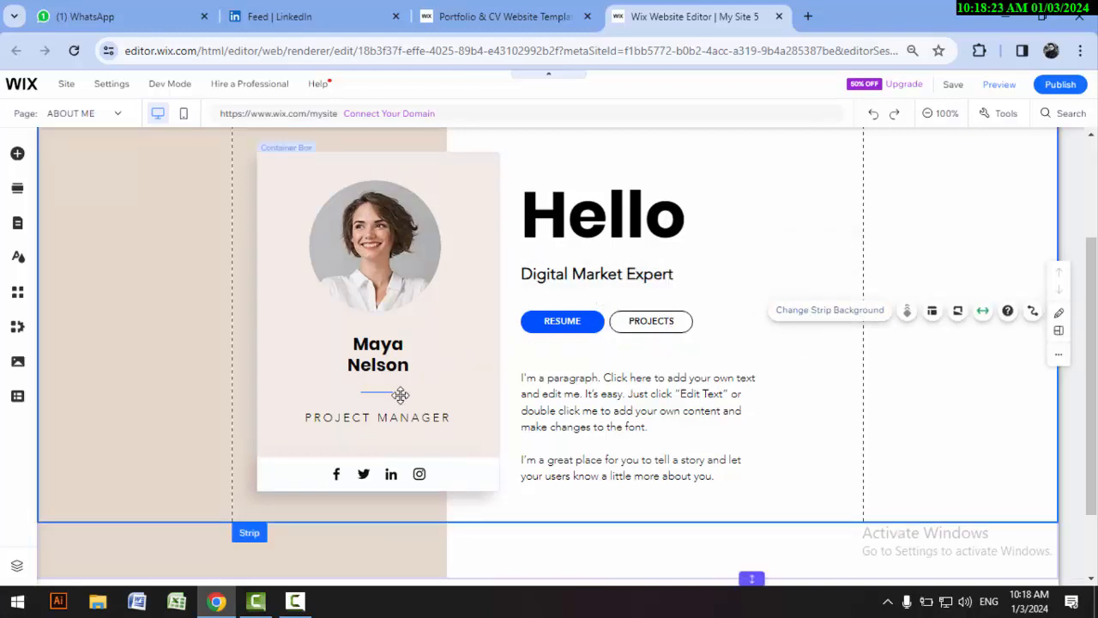
Step: Replace the placeholder name on the profile card with the site owner's full name in capitals
click(388, 361)
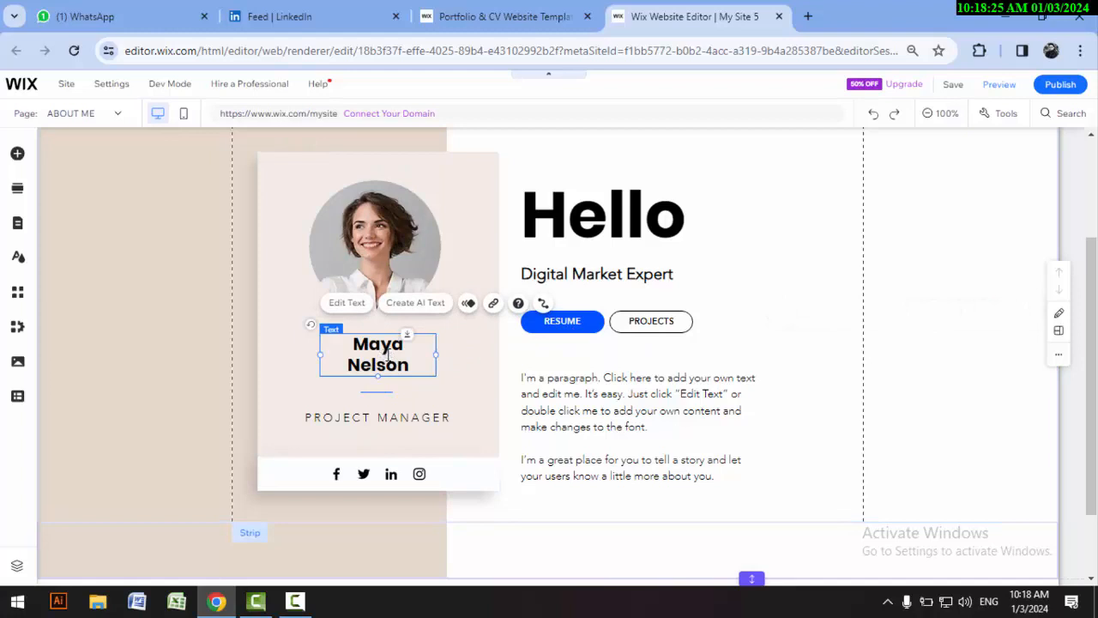
double_click(387, 358)
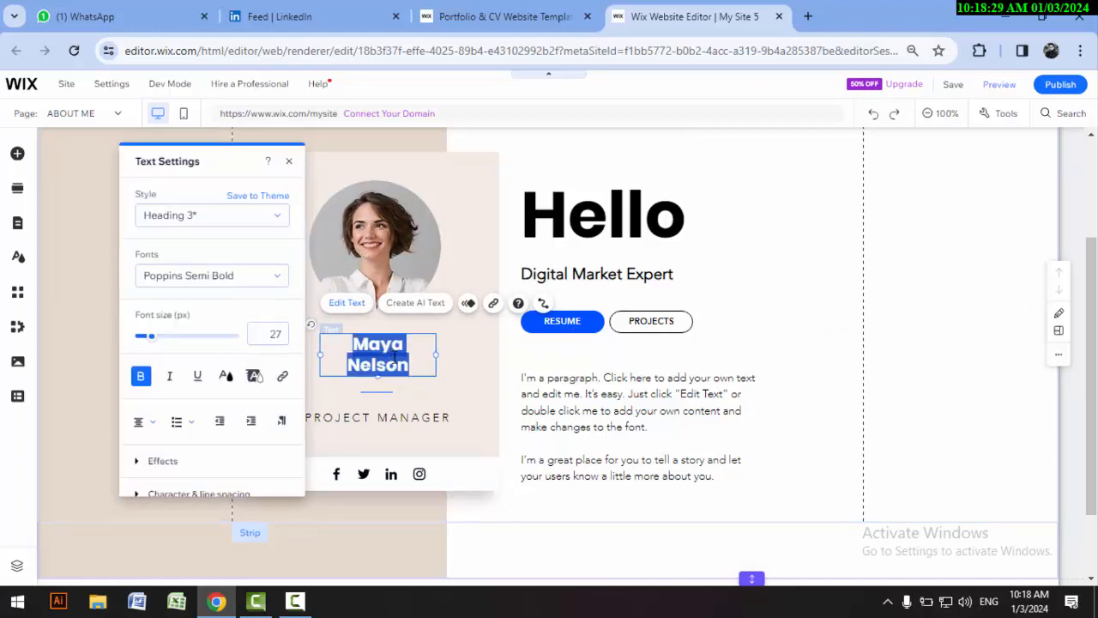
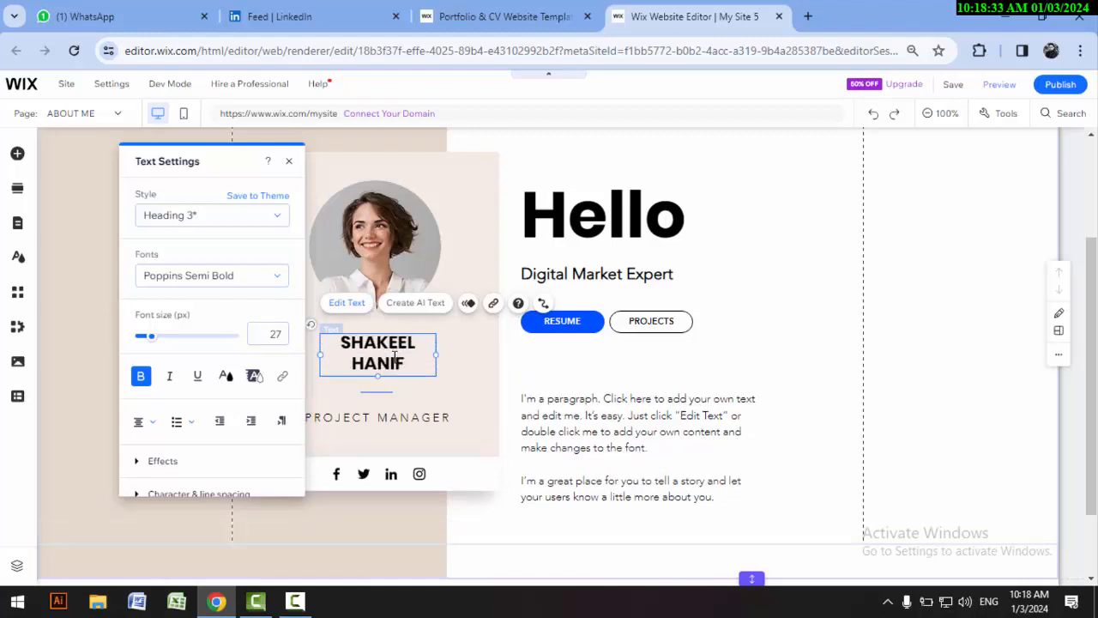
click(421, 418)
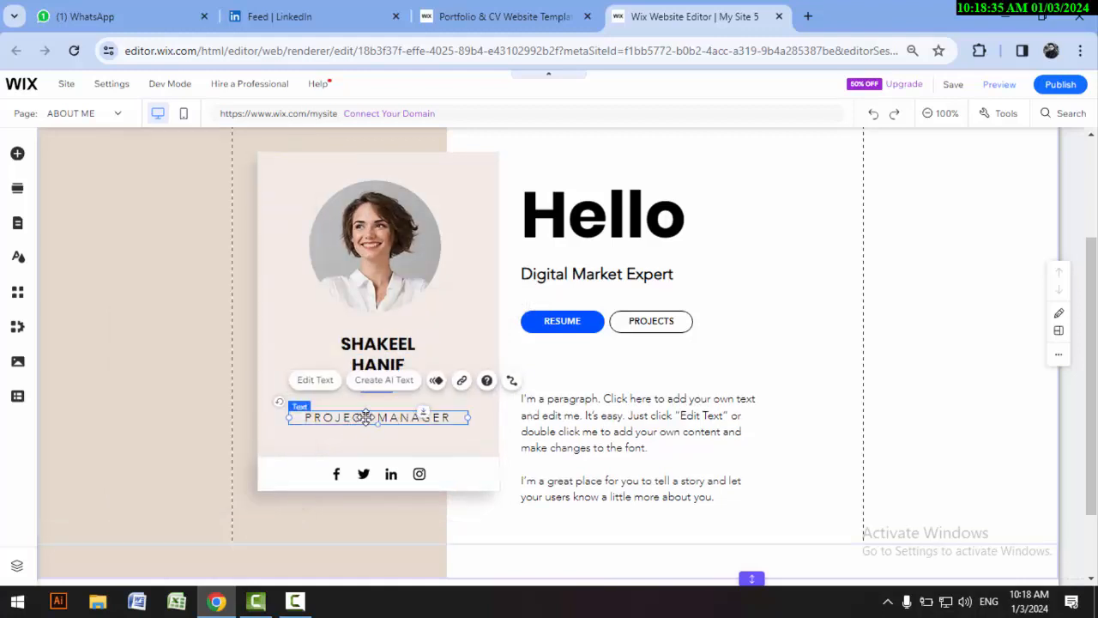
Step: Change the job title on the profile card to MARKETING MANAGER
double_click(366, 417)
click(374, 417)
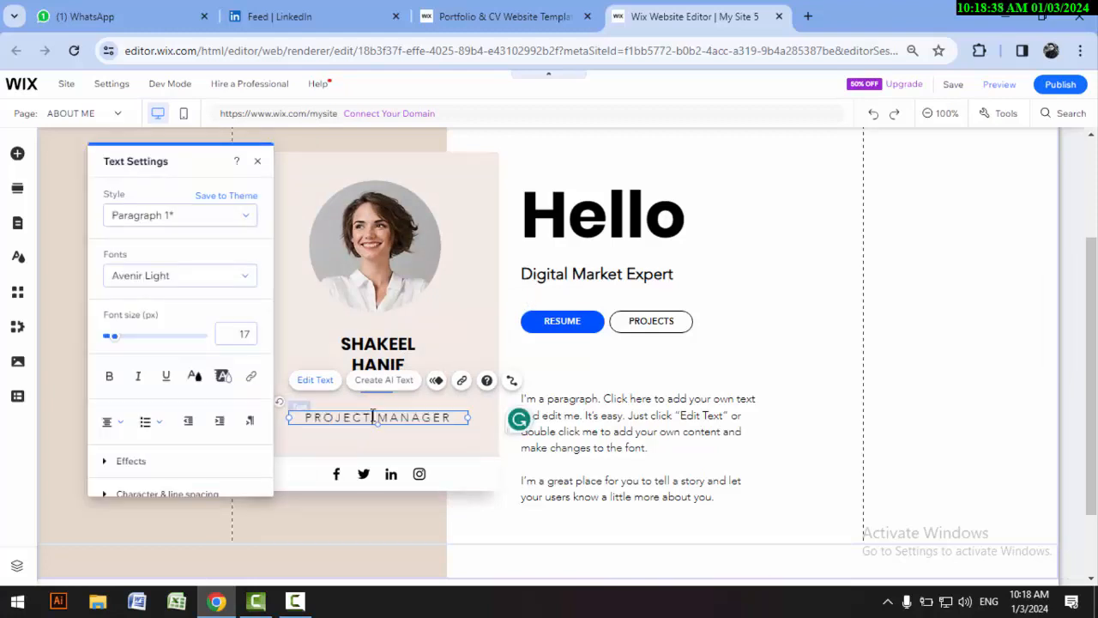
drag(369, 417, 302, 417)
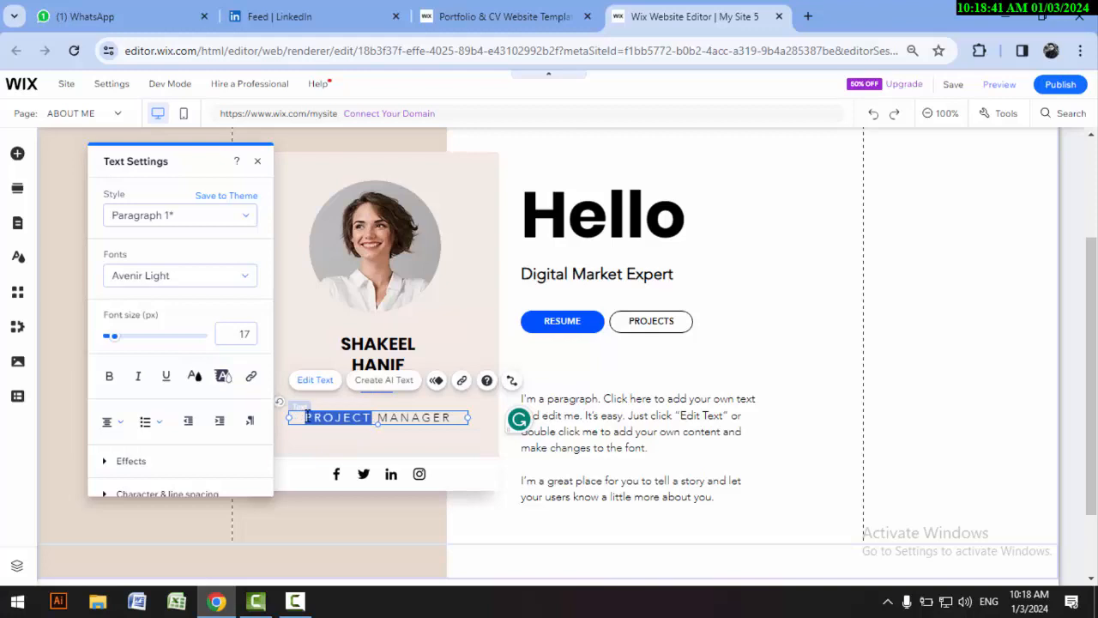
text(MARKETING)
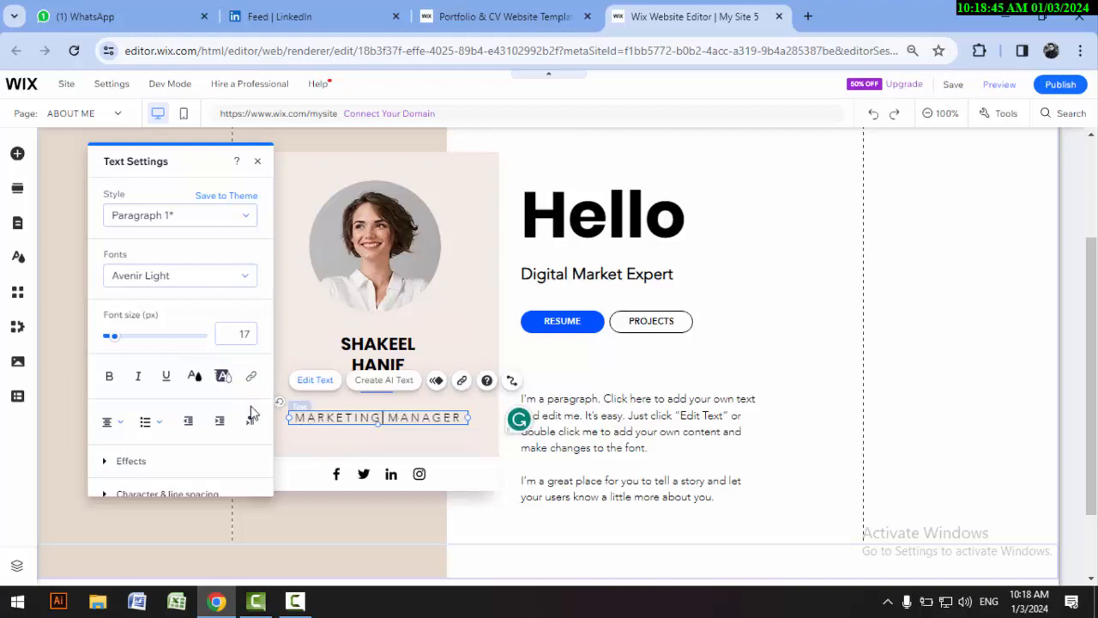
click(342, 440)
click(316, 419)
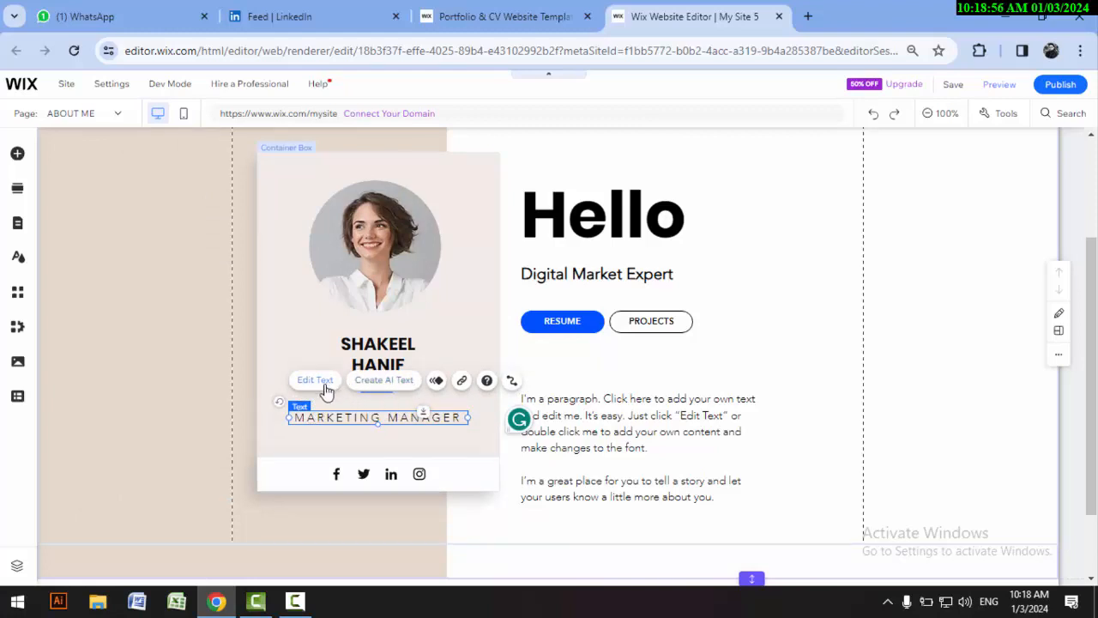
click(828, 352)
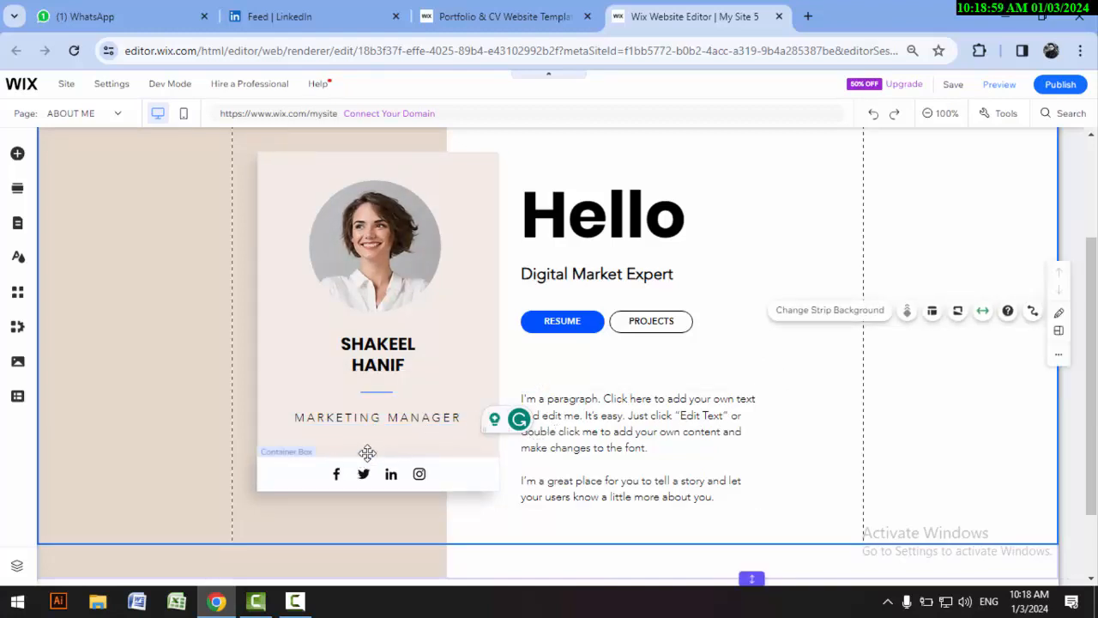
scroll(630, 401, down, 1)
scroll(631, 402, down, 1)
click(559, 330)
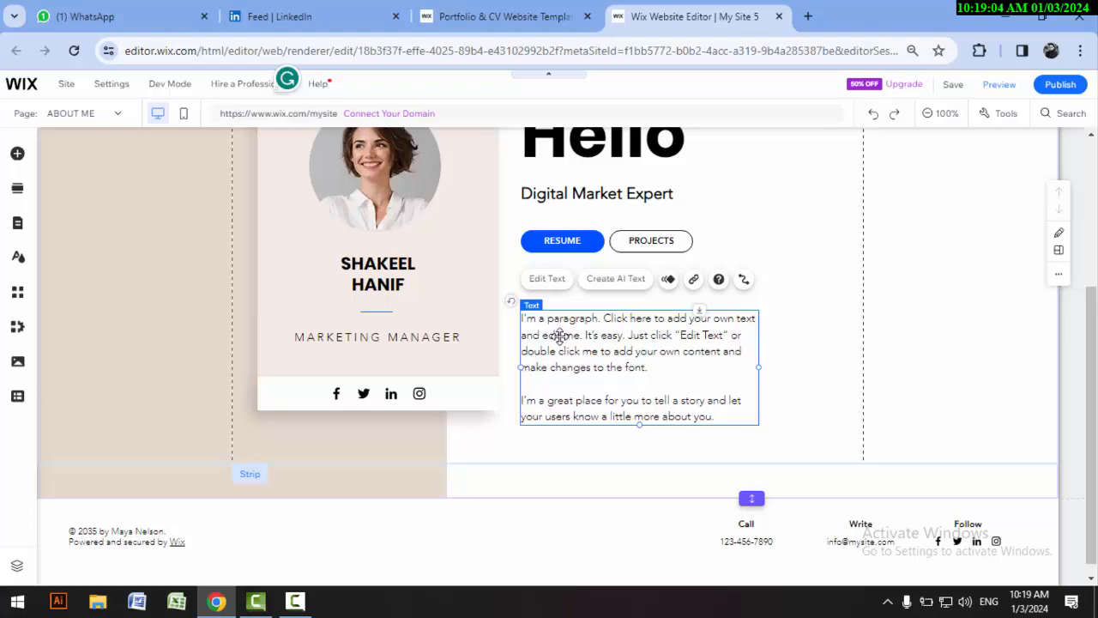
scroll(559, 335, up, 2)
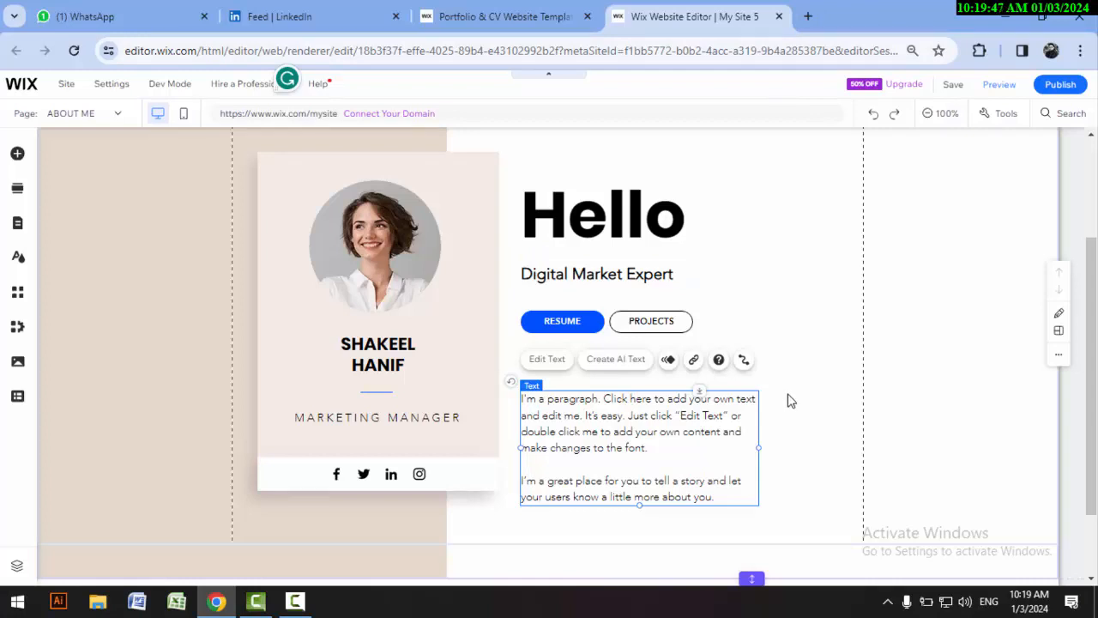
click(806, 444)
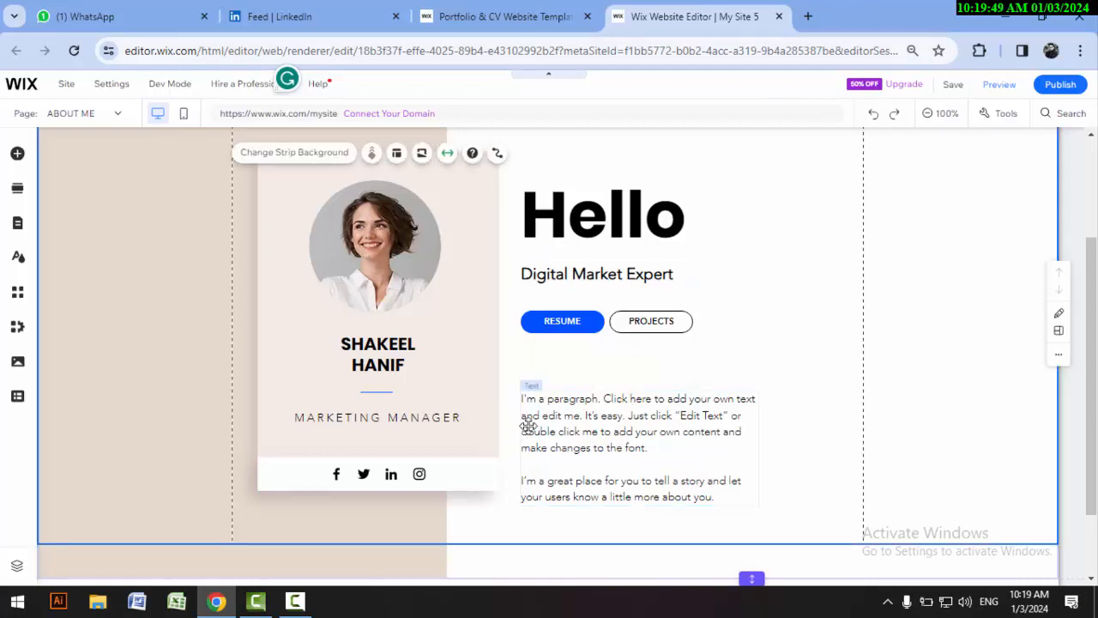
scroll(481, 429, down, 2)
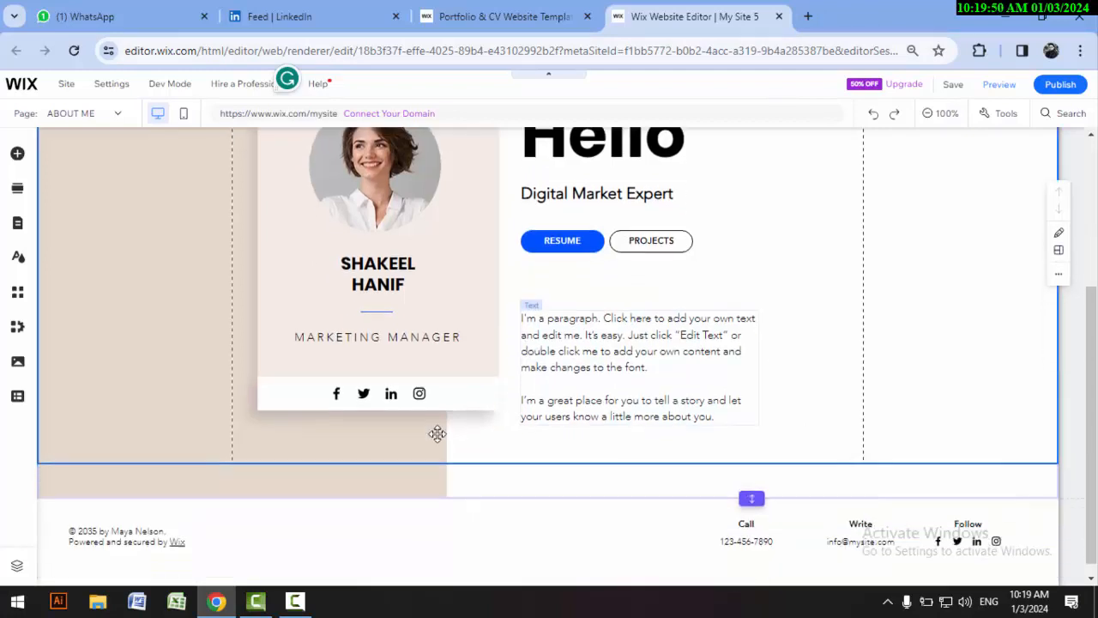
click(601, 352)
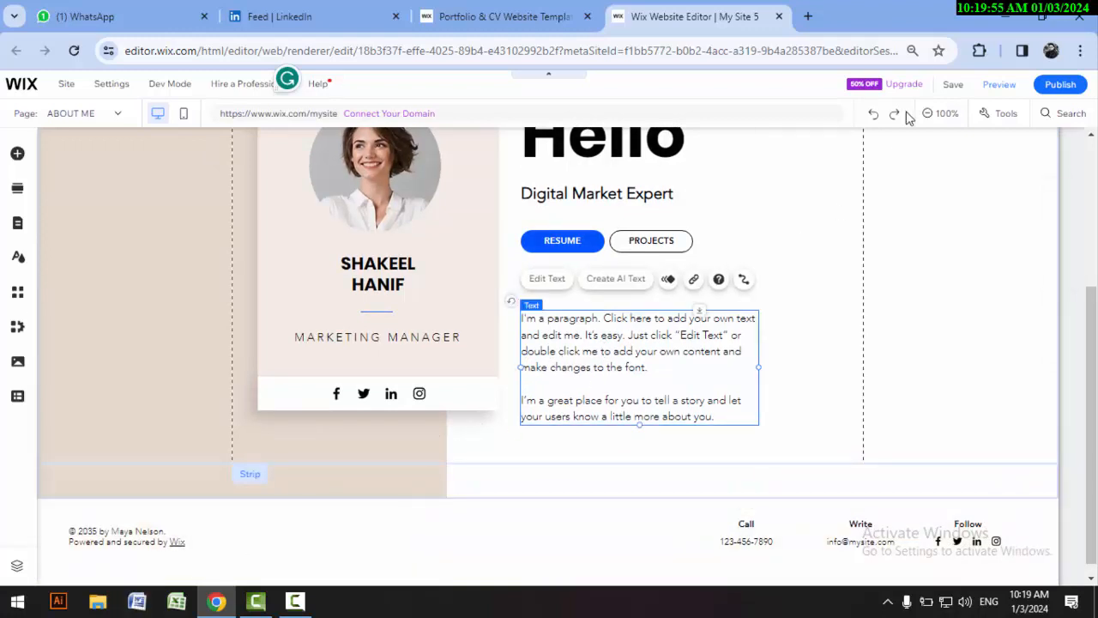
Step: Open the Social Media Management Syllabus document from the desktop in Word, copy its first Course Description paragraph and close the document
click(1001, 17)
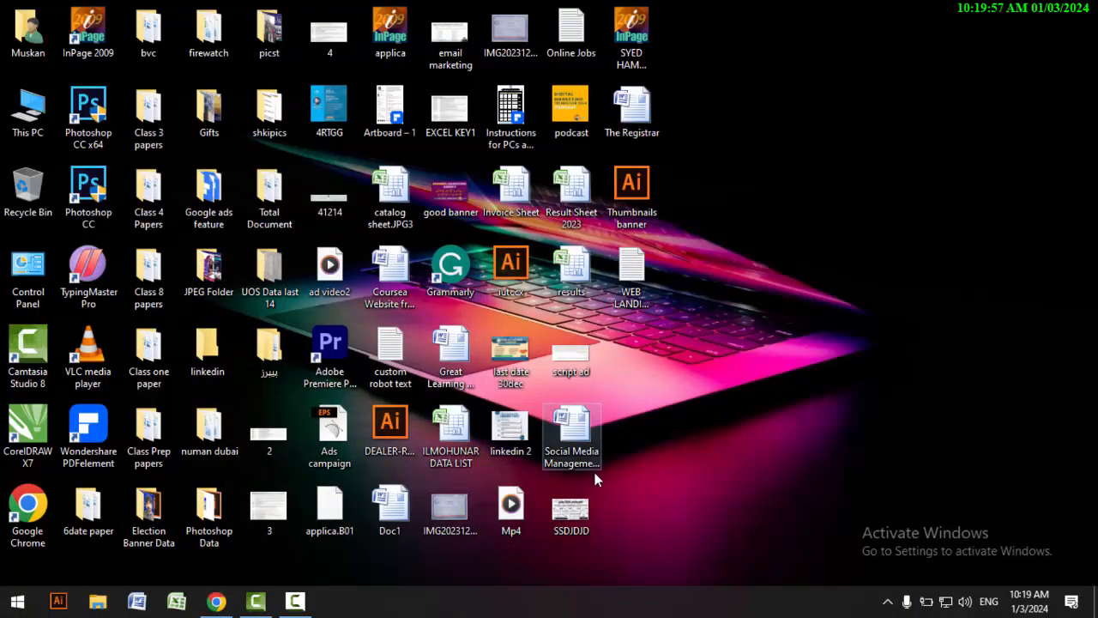
double_click(580, 432)
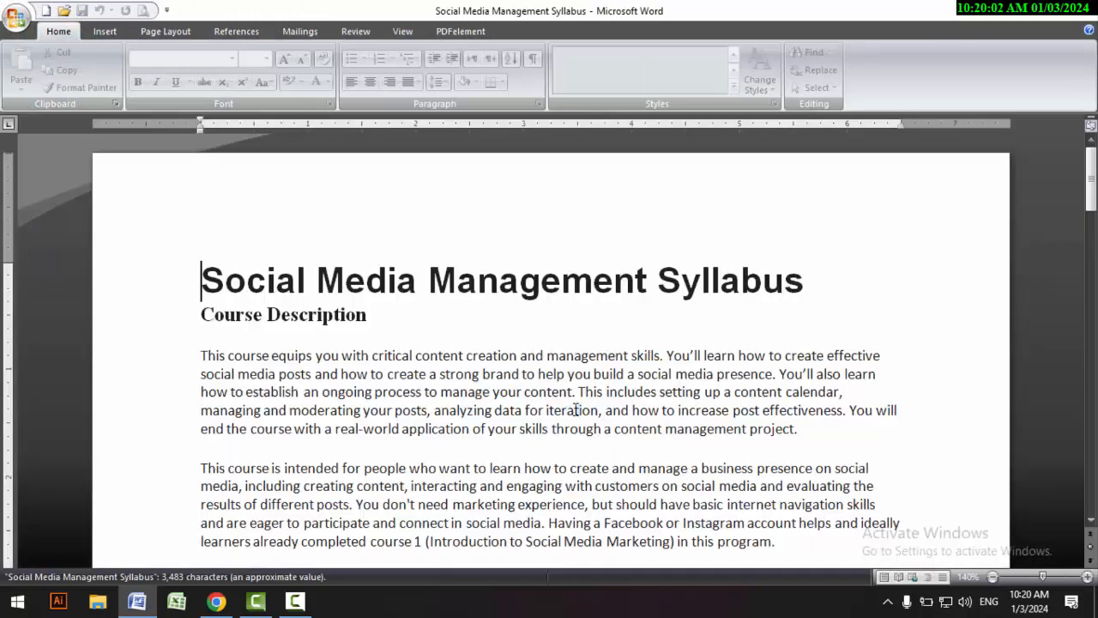
scroll(527, 385, down, 4)
scroll(203, 252, up, 2)
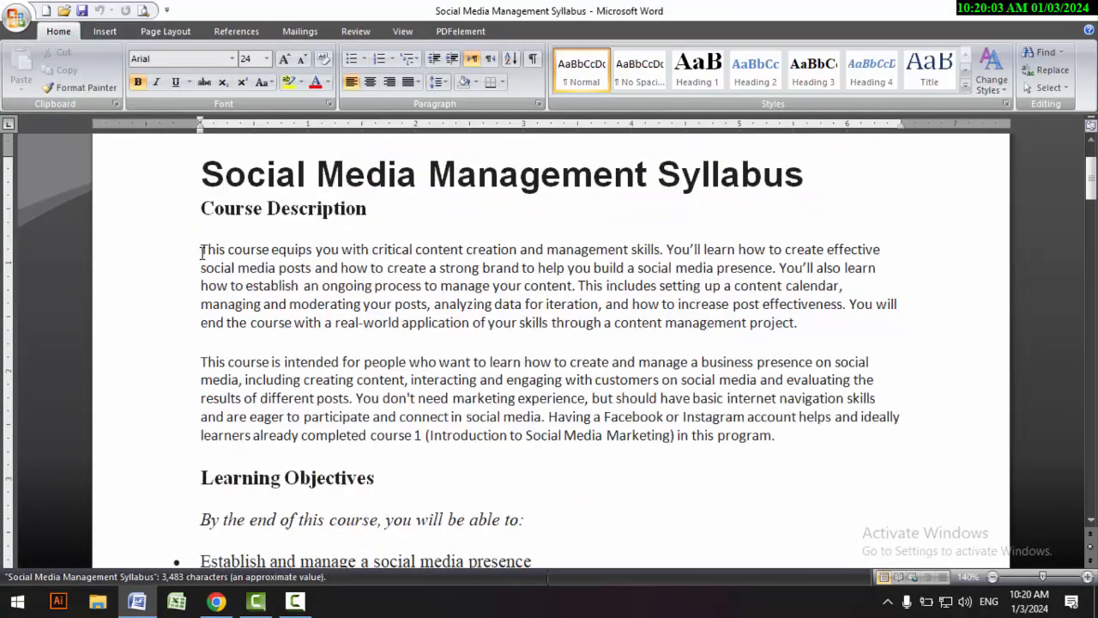
drag(202, 251, 802, 338)
key(ctrl+c)
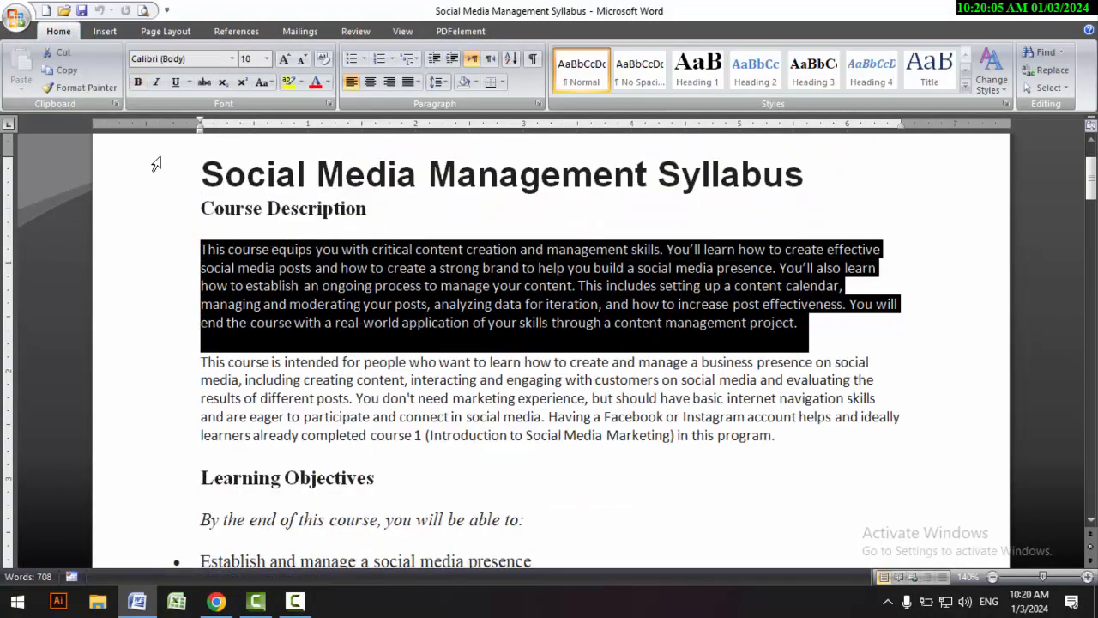
click(64, 69)
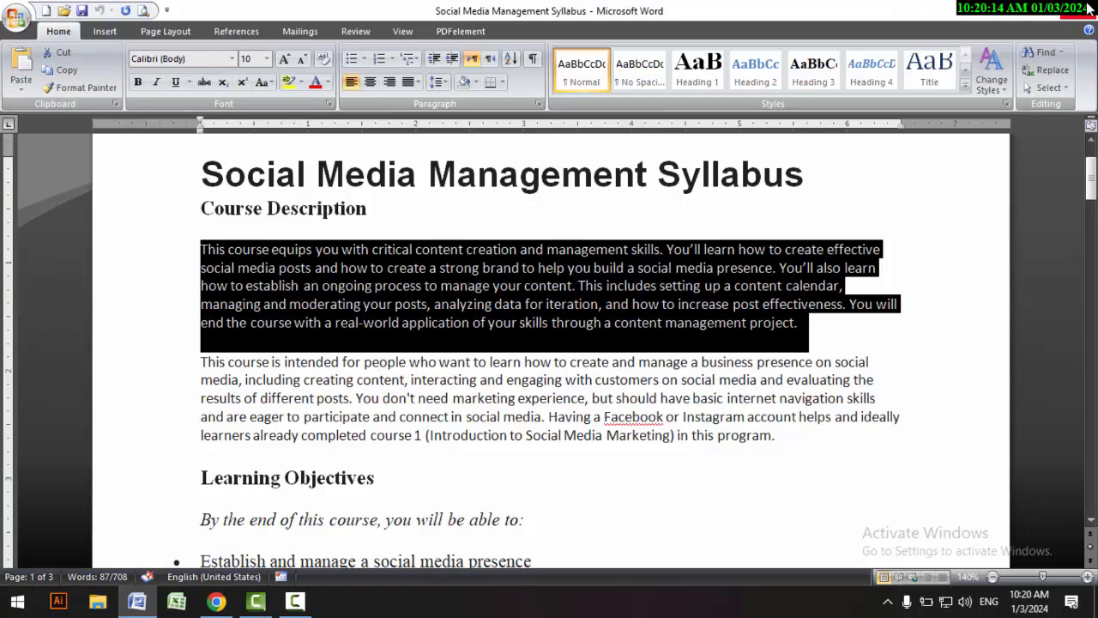
click(1088, 9)
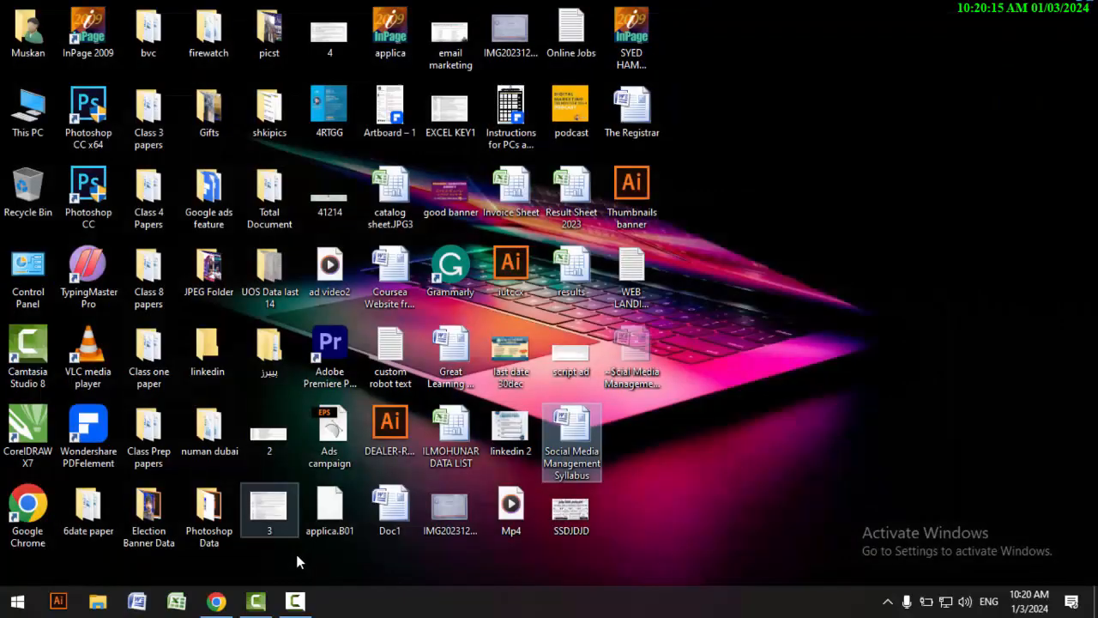
Step: Switch back to the Wix editor in Chrome and replace the placeholder paragraph under the RESUME and PROJECTS buttons with the copied text
click(216, 601)
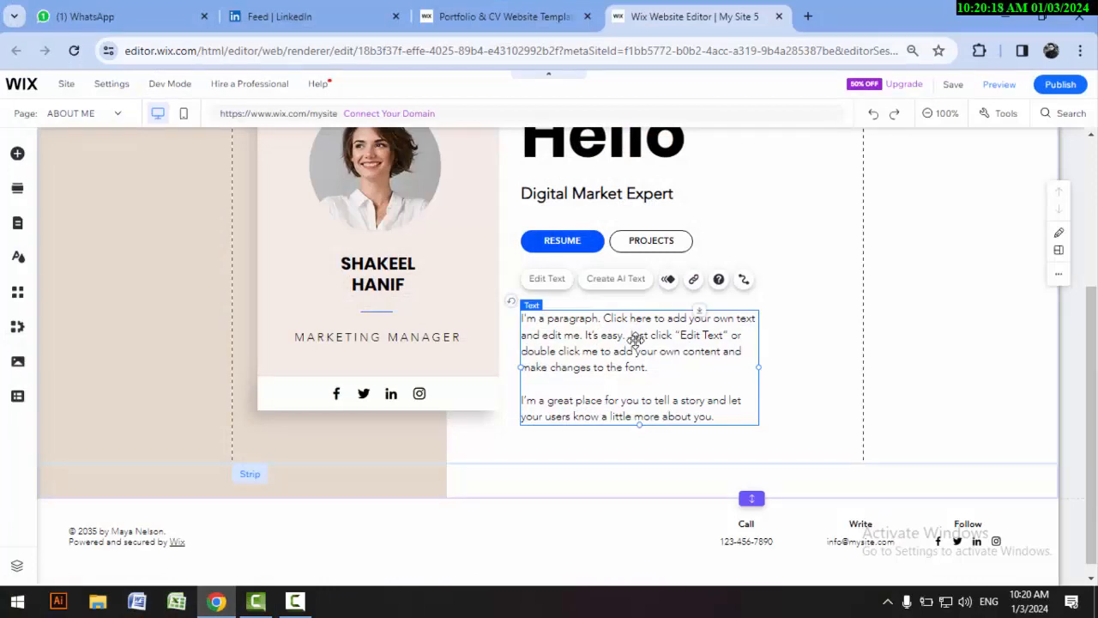
double_click(593, 350)
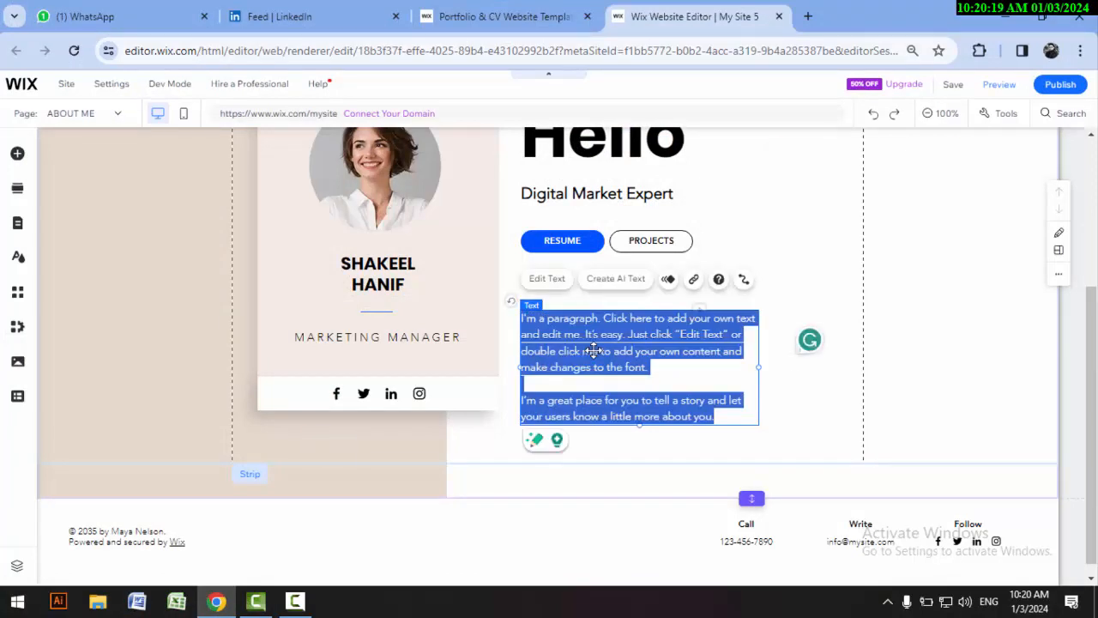
key(ctrl+v)
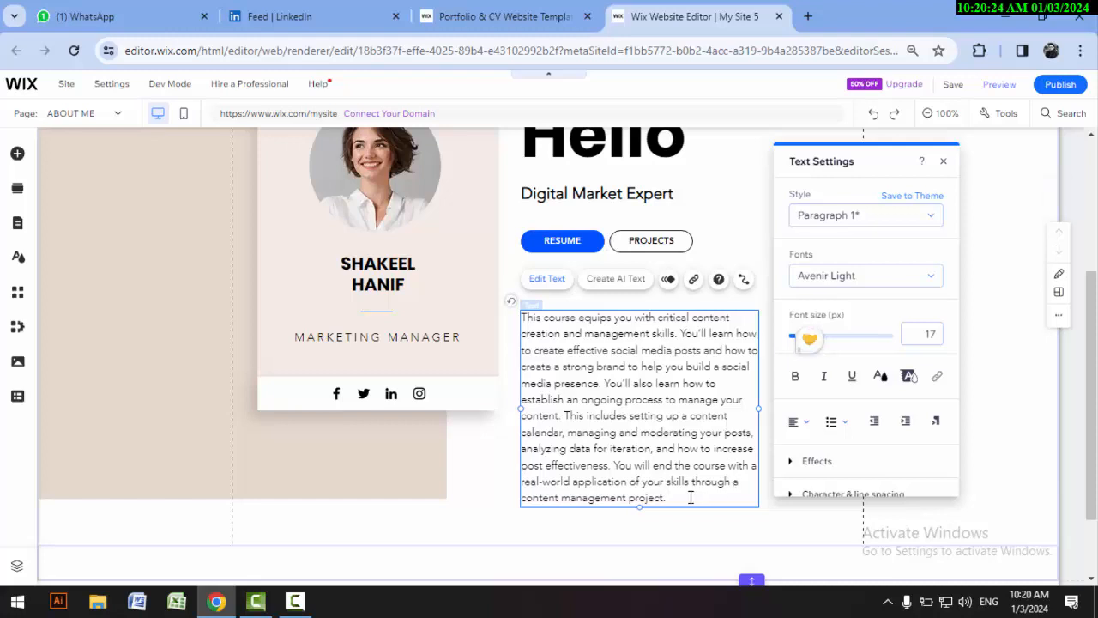
Step: Shorten the pasted paragraph by deleting everything after "This includes setting up a content"
drag(689, 496, 512, 438)
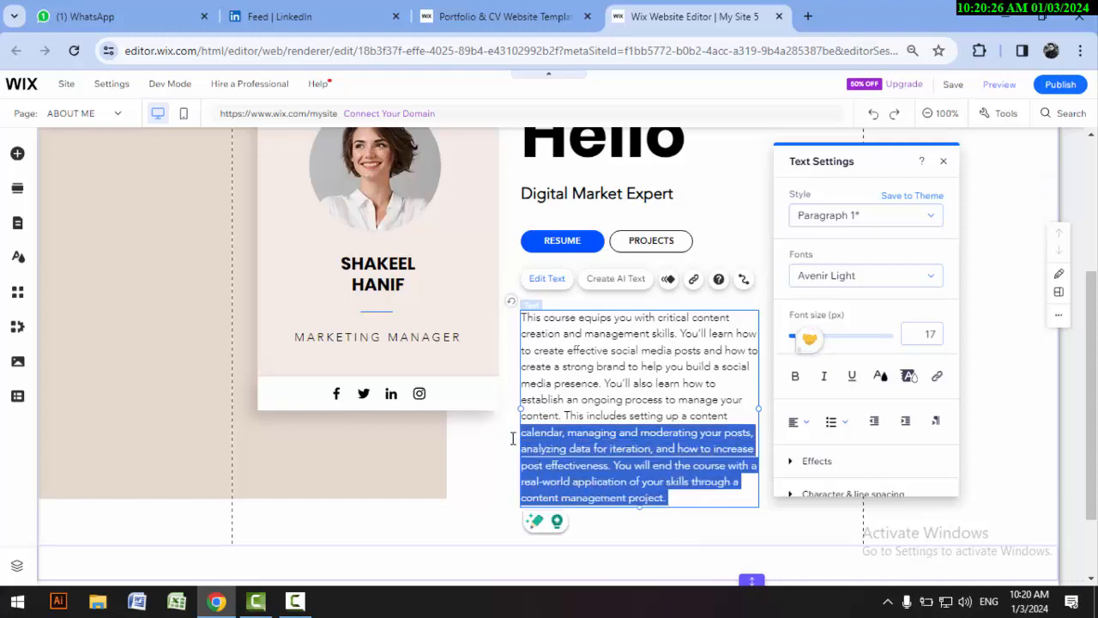
key(BackSpace)
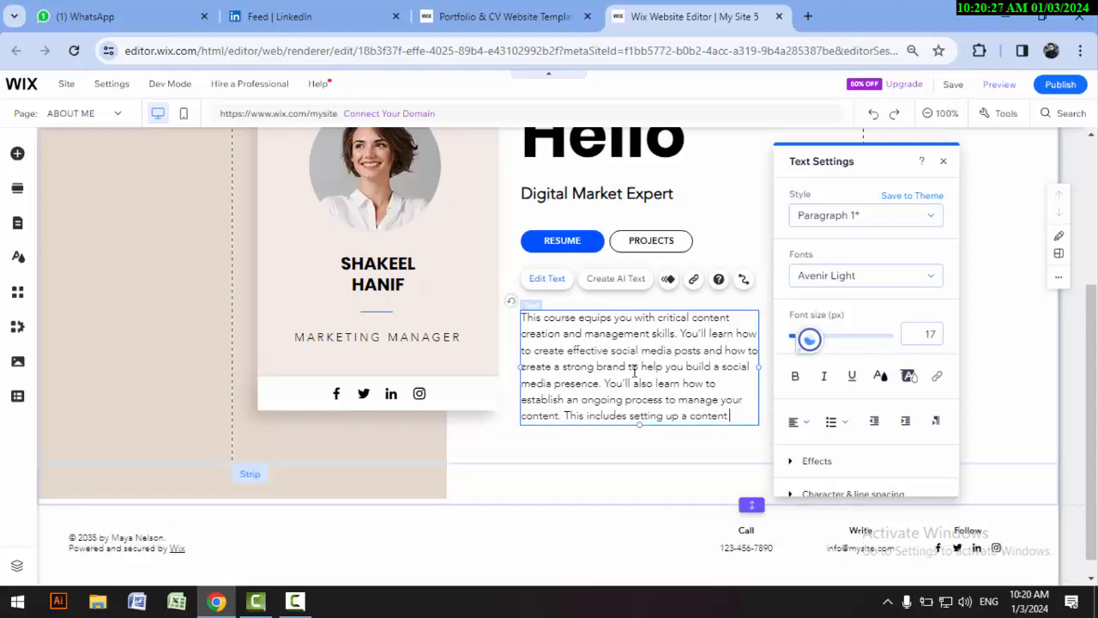
click(571, 465)
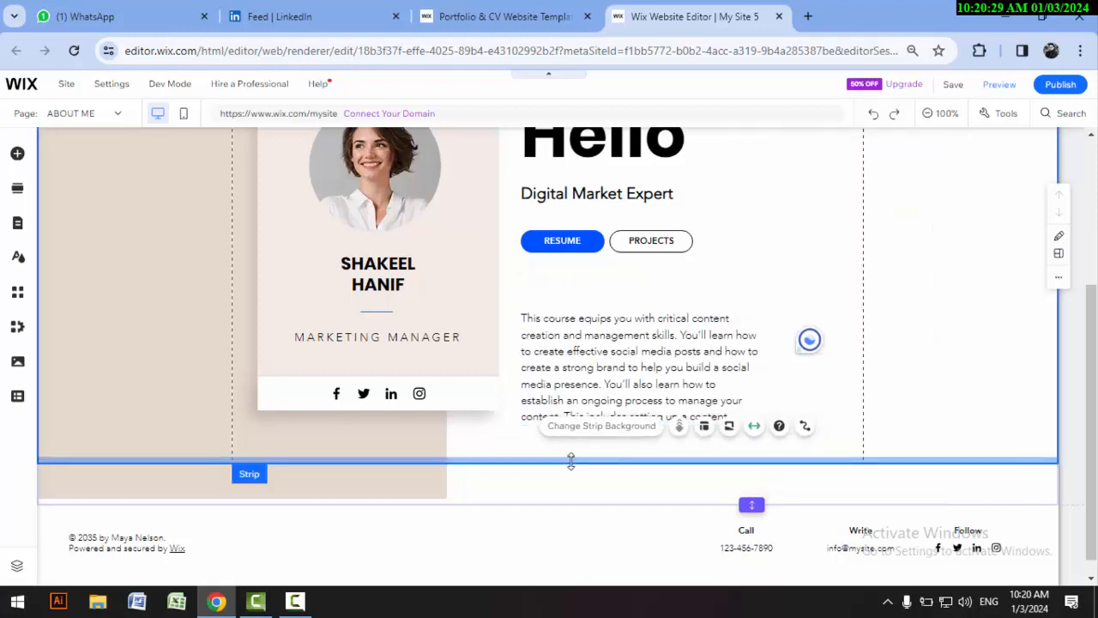
click(939, 374)
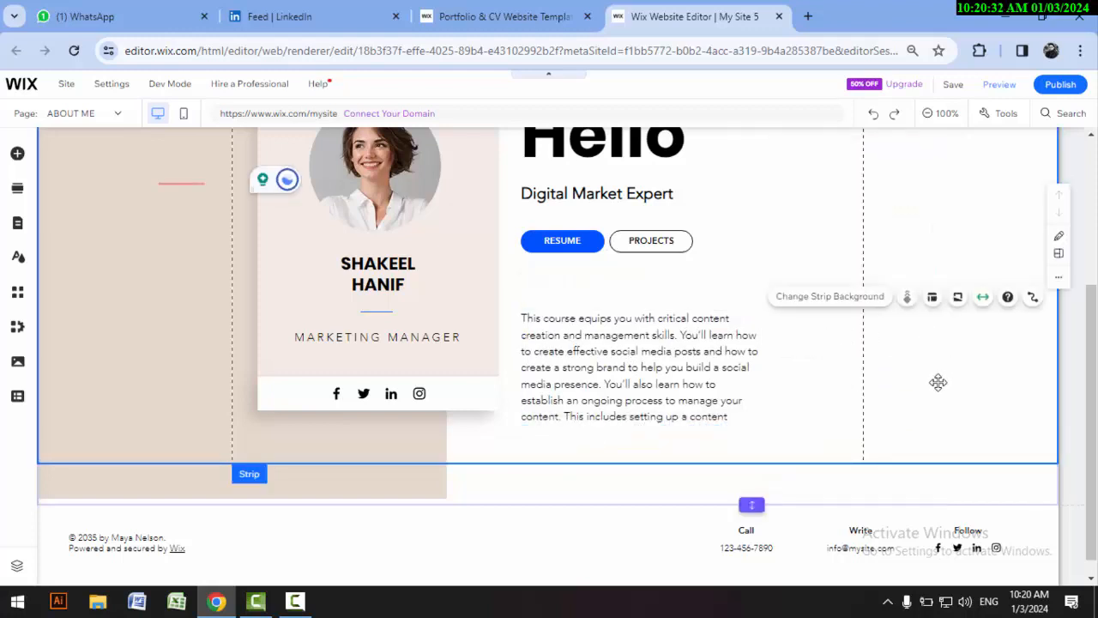
Step: Start replacing the profile card's photo with an image uploaded from the computer
scroll(483, 333, up, 2)
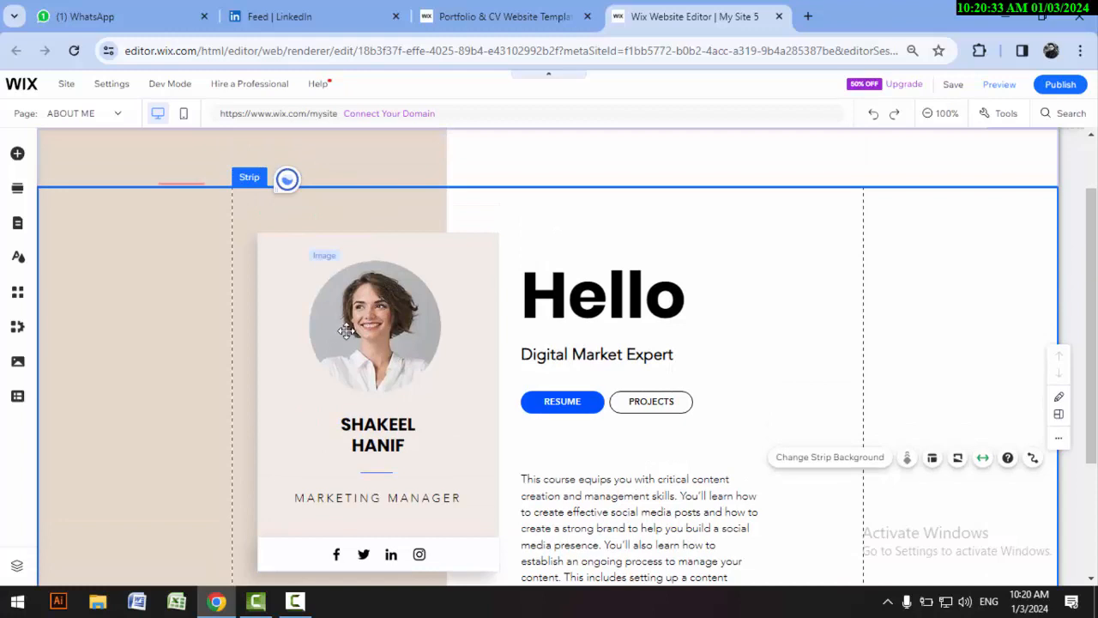
click(346, 331)
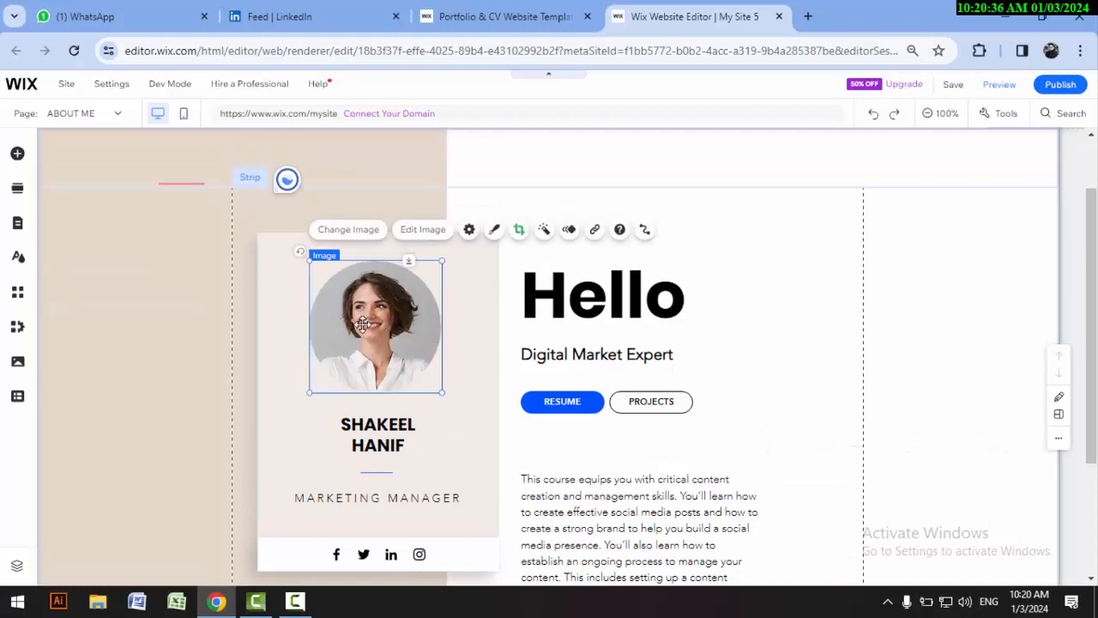
click(355, 229)
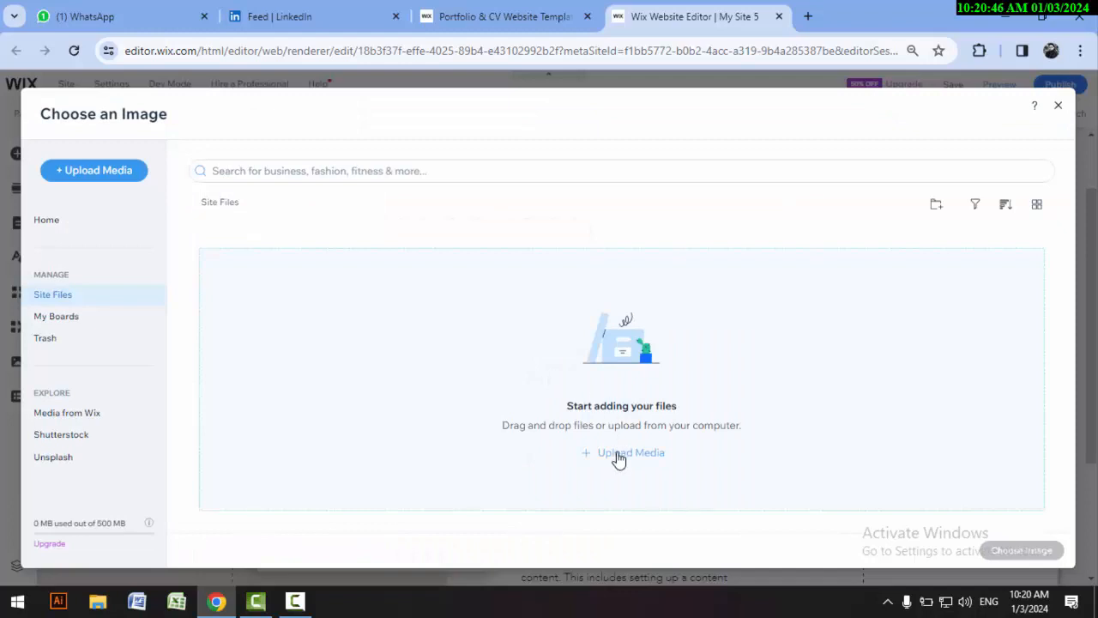
click(618, 457)
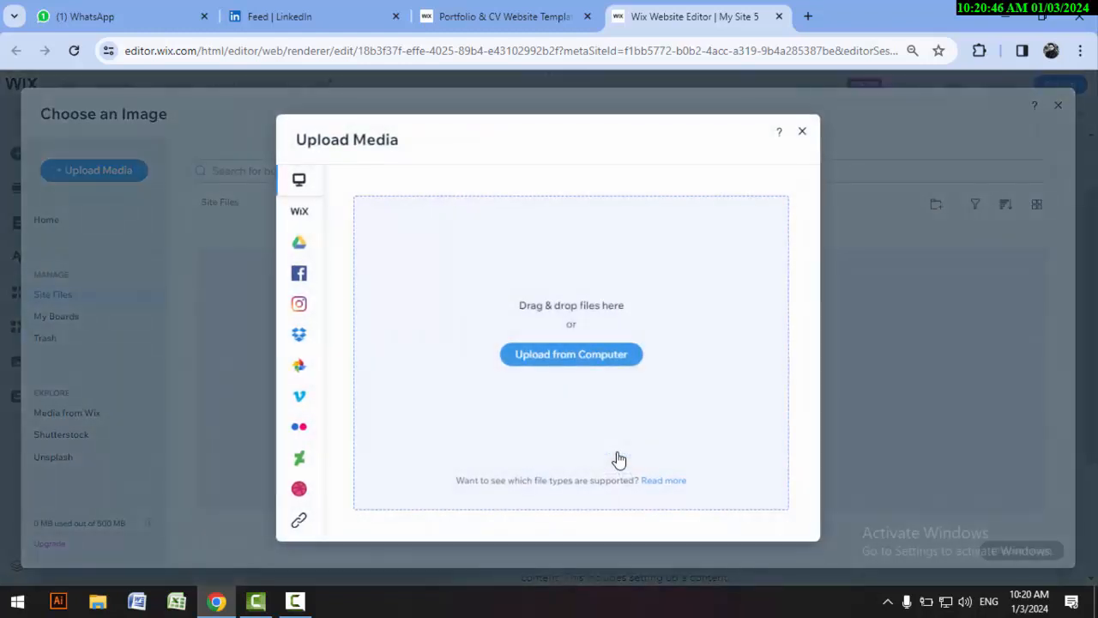
click(563, 360)
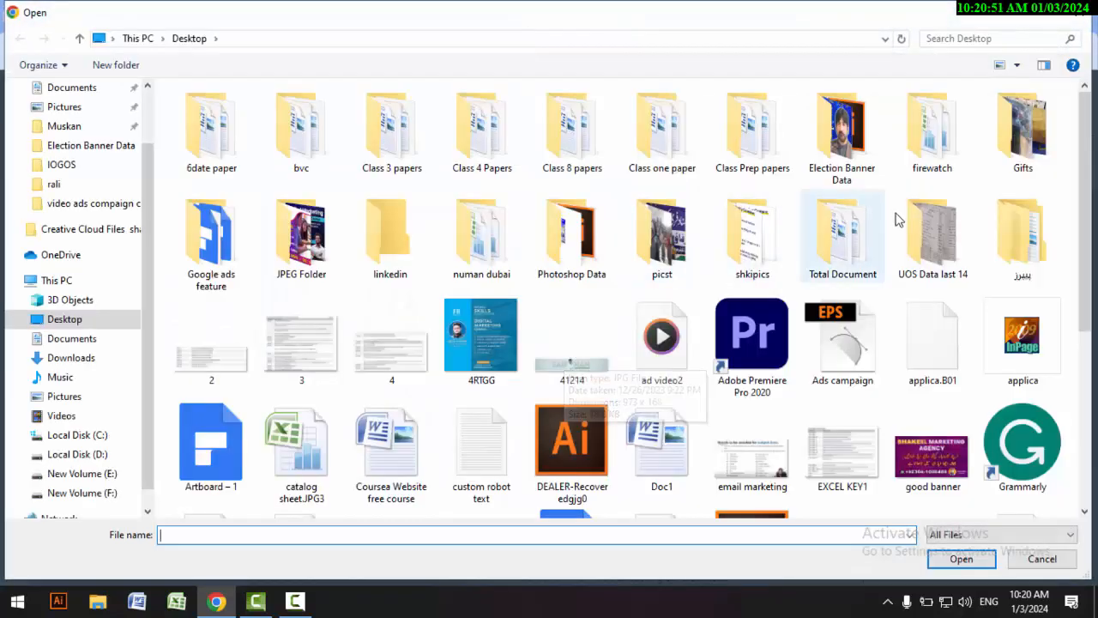
Step: Upload IMG-20230223-WA0062 from the DaskTop Data\Premier Content folder on drive D: and use it as the profile photo
click(811, 152)
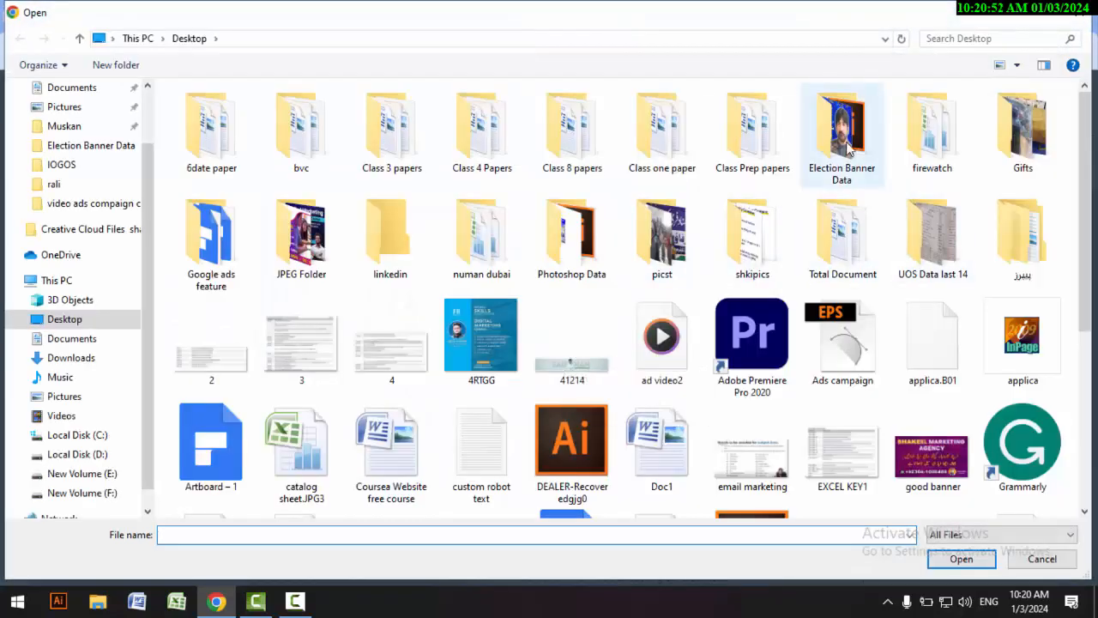
click(73, 455)
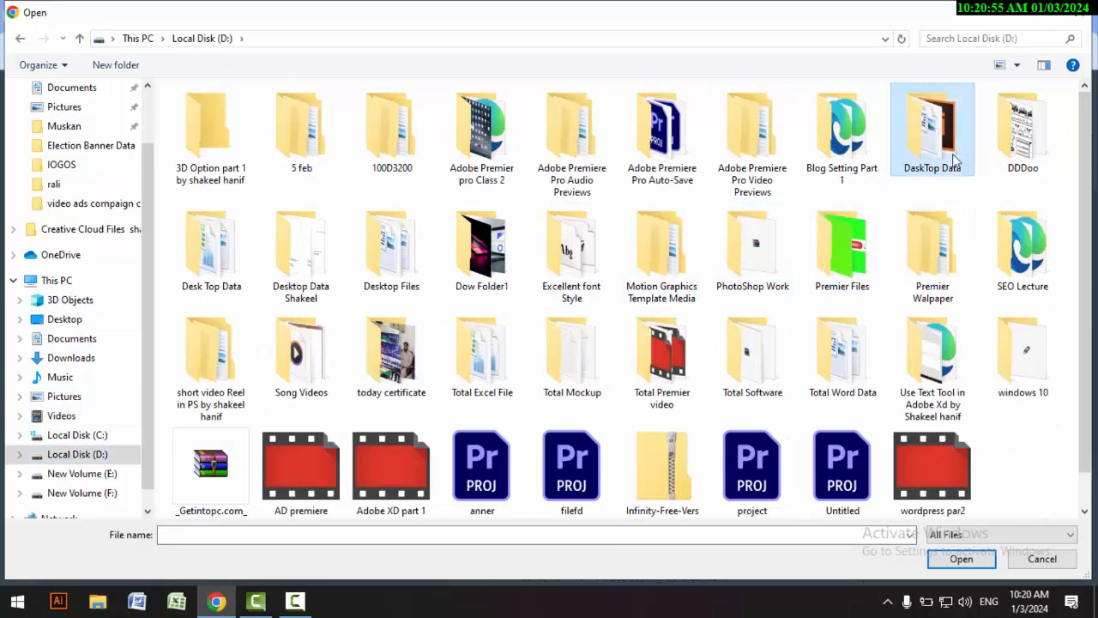
double_click(953, 159)
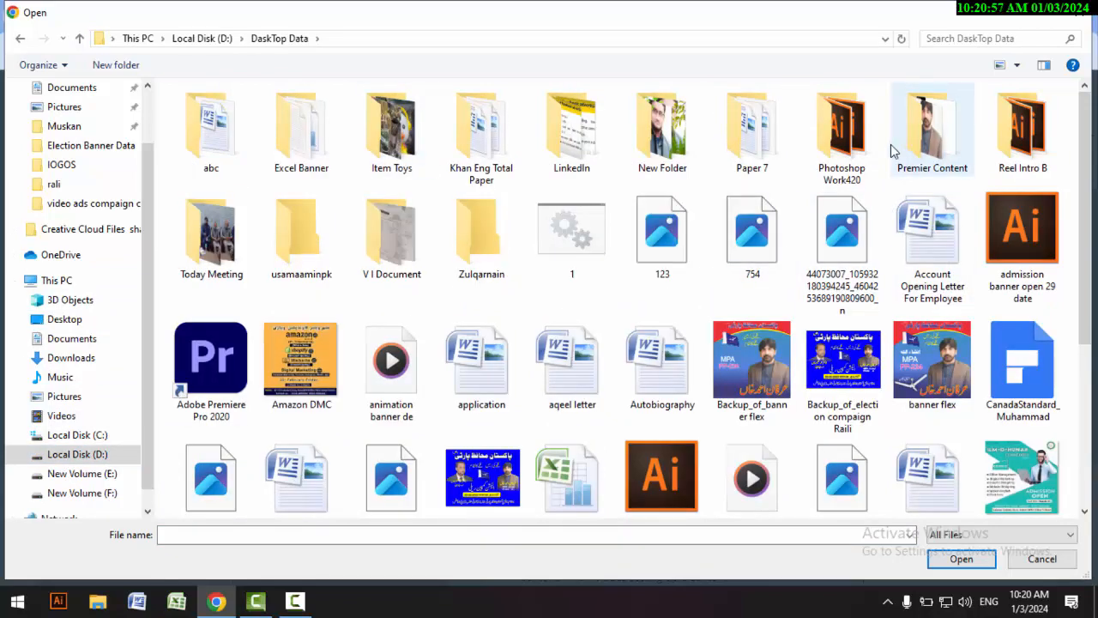
double_click(930, 150)
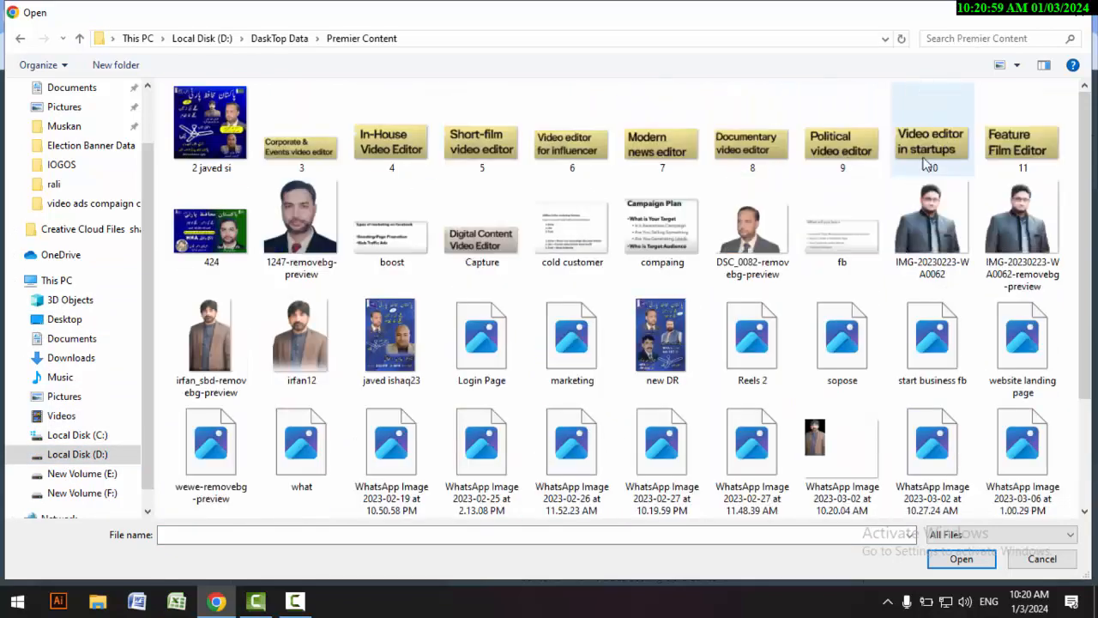
double_click(932, 222)
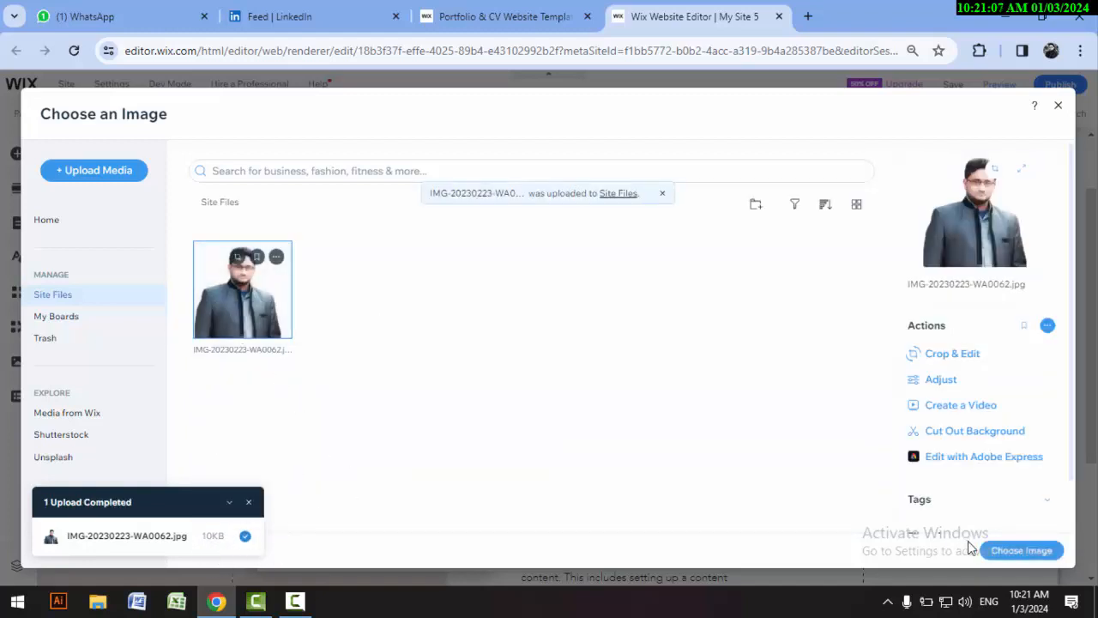
click(1018, 554)
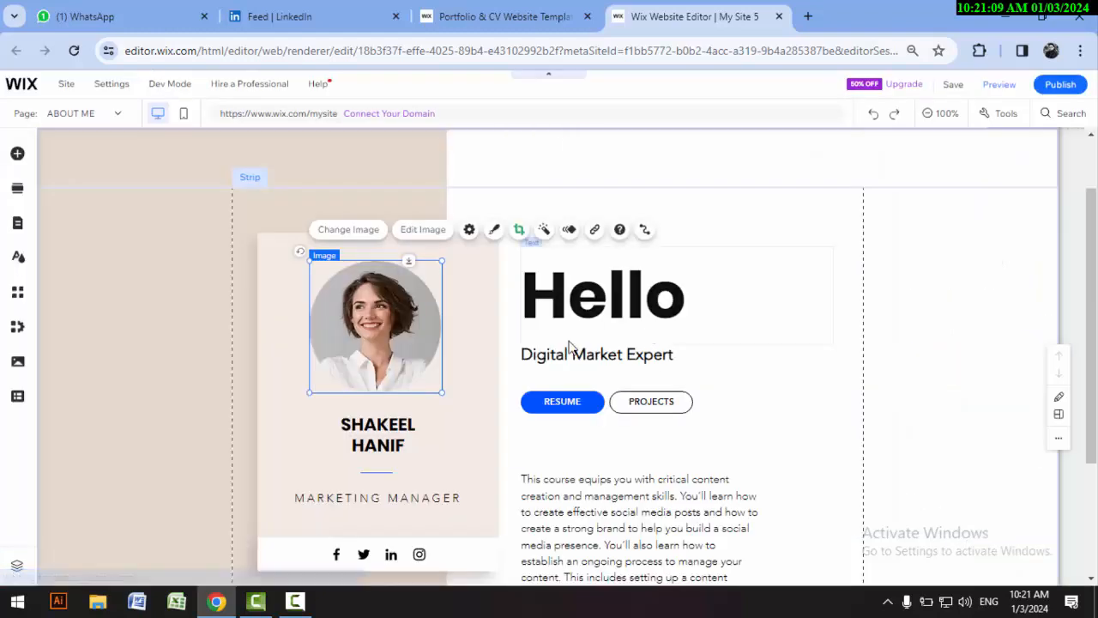
Step: Crop the profile photo to a smaller circle around the head and shoulders, recentring the picture inside it
double_click(384, 318)
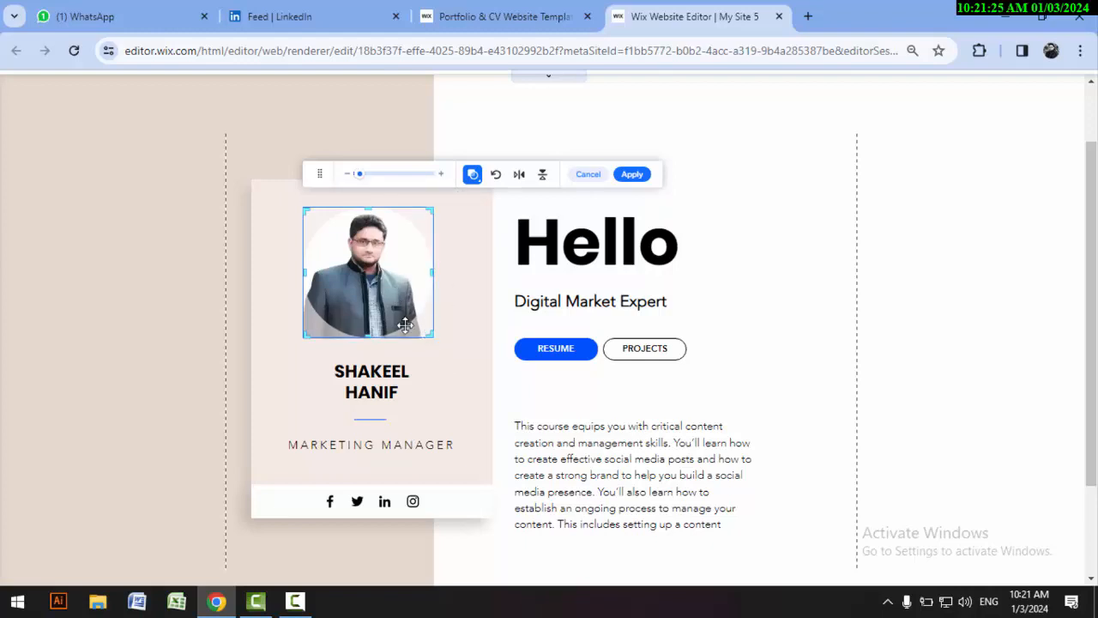
drag(429, 333, 404, 306)
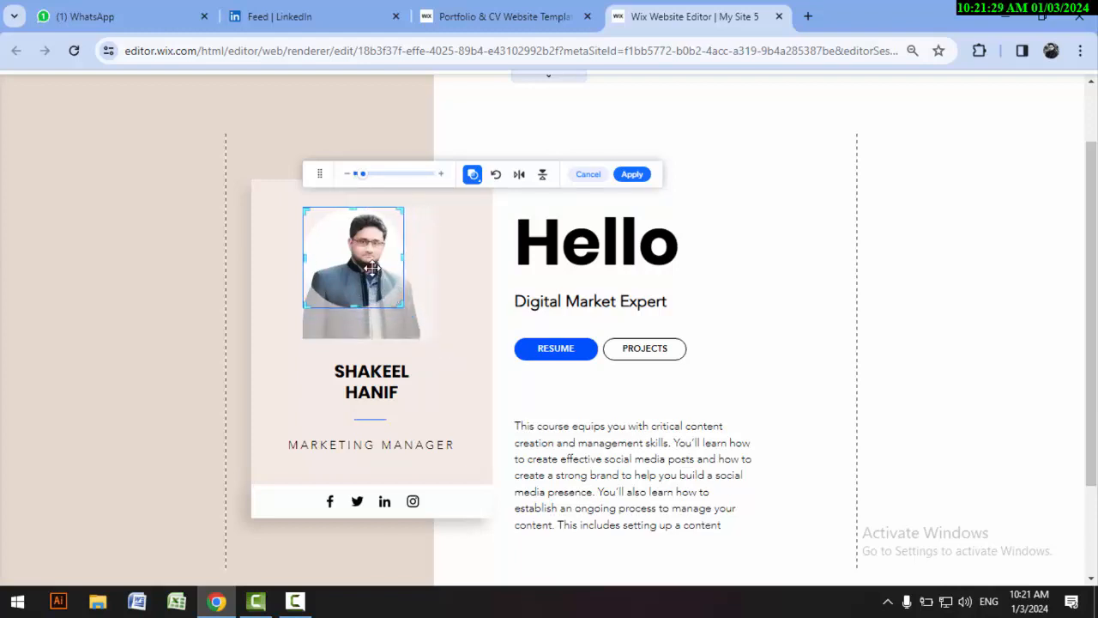
drag(364, 266, 355, 266)
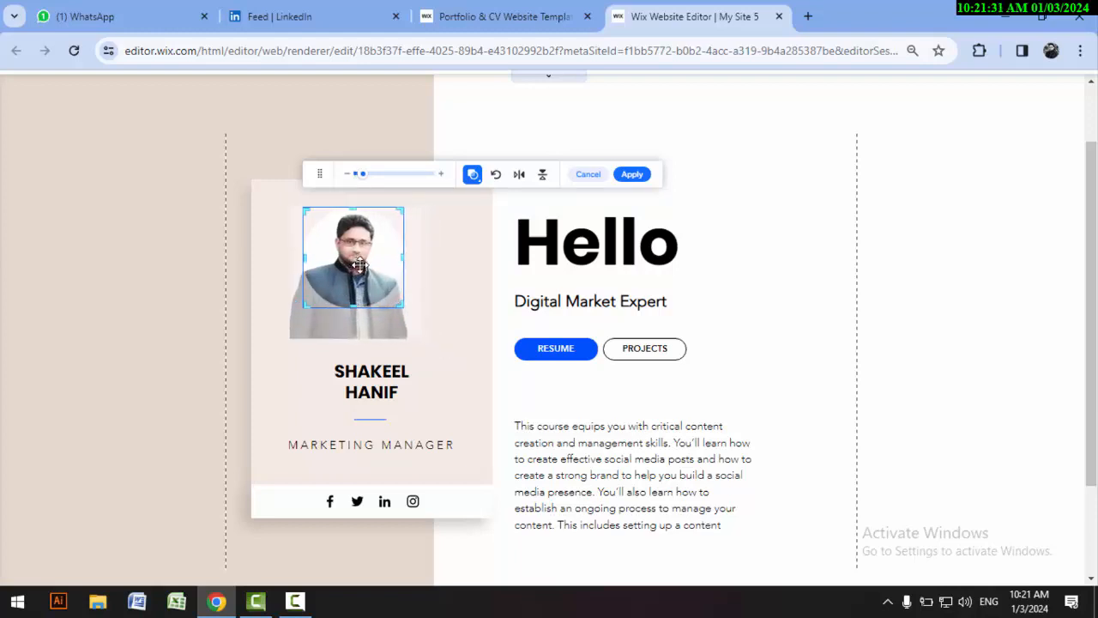
click(486, 348)
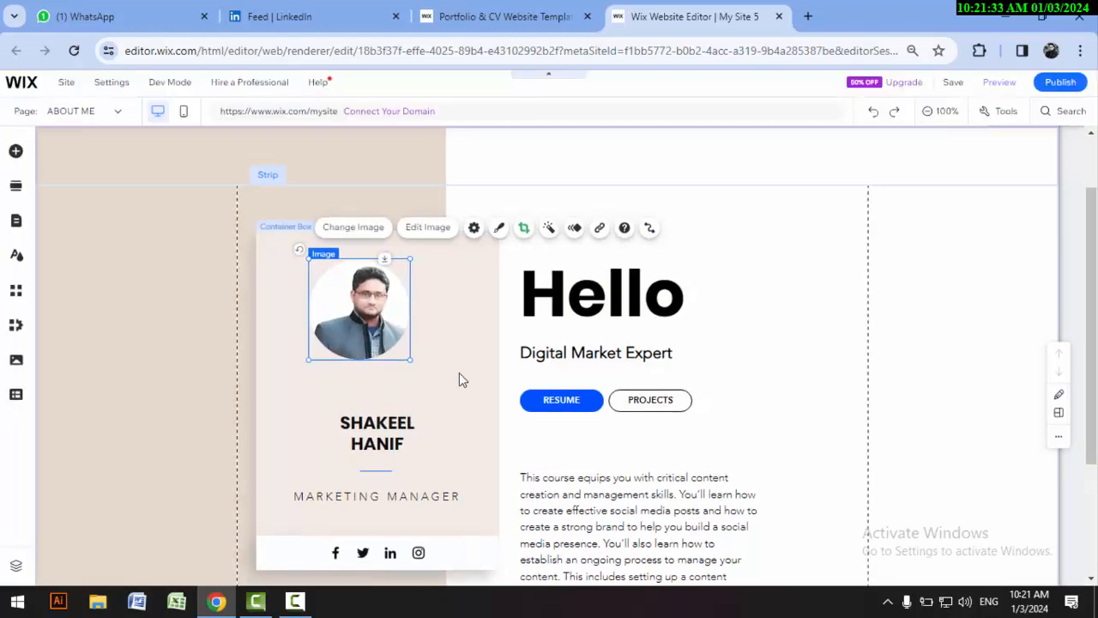
click(840, 376)
Step: Move the cropped profile photo so it sits centred above the name on the profile card
scroll(704, 449, down, 1)
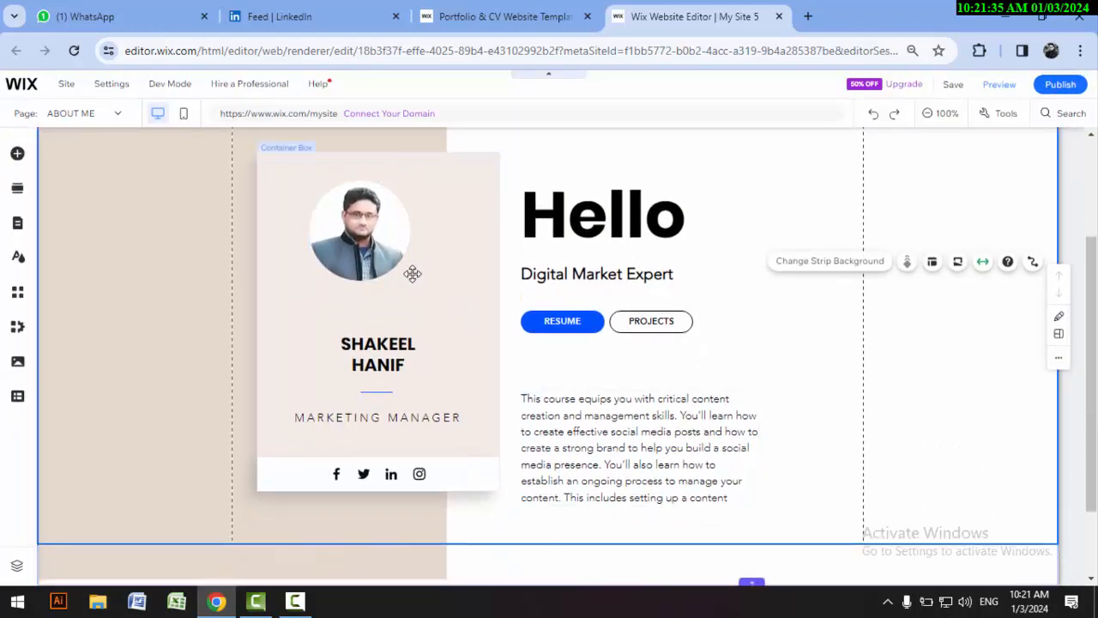
click(380, 247)
drag(380, 246, 361, 250)
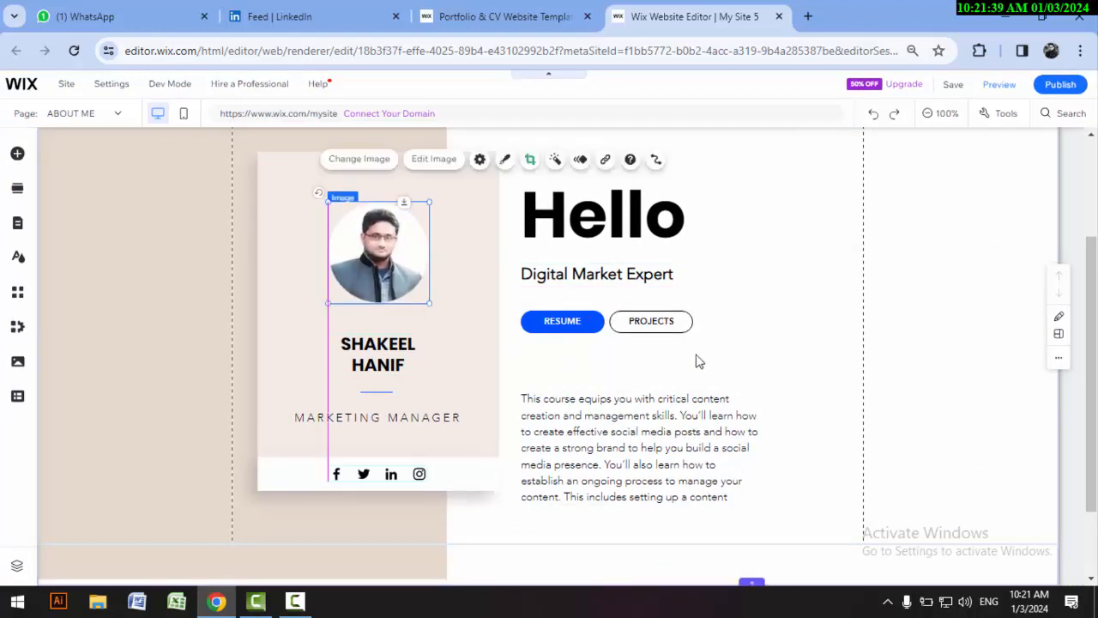
click(819, 389)
Step: Open the web address settings of the LinkedIn icon in the profile card's social bar
scroll(820, 388, down, 1)
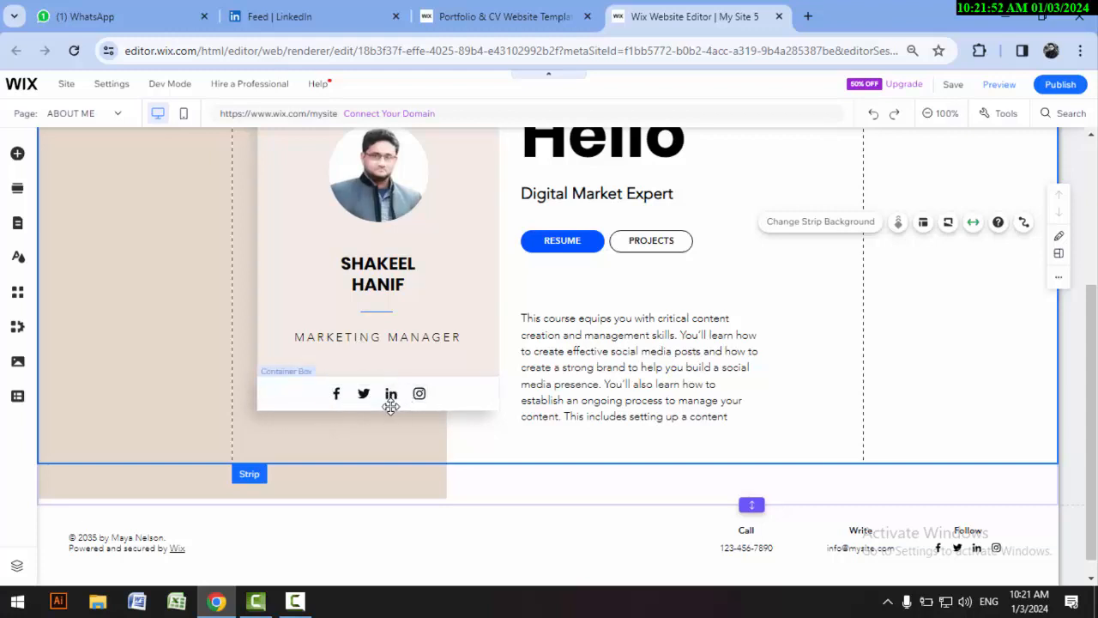
click(338, 397)
double_click(337, 396)
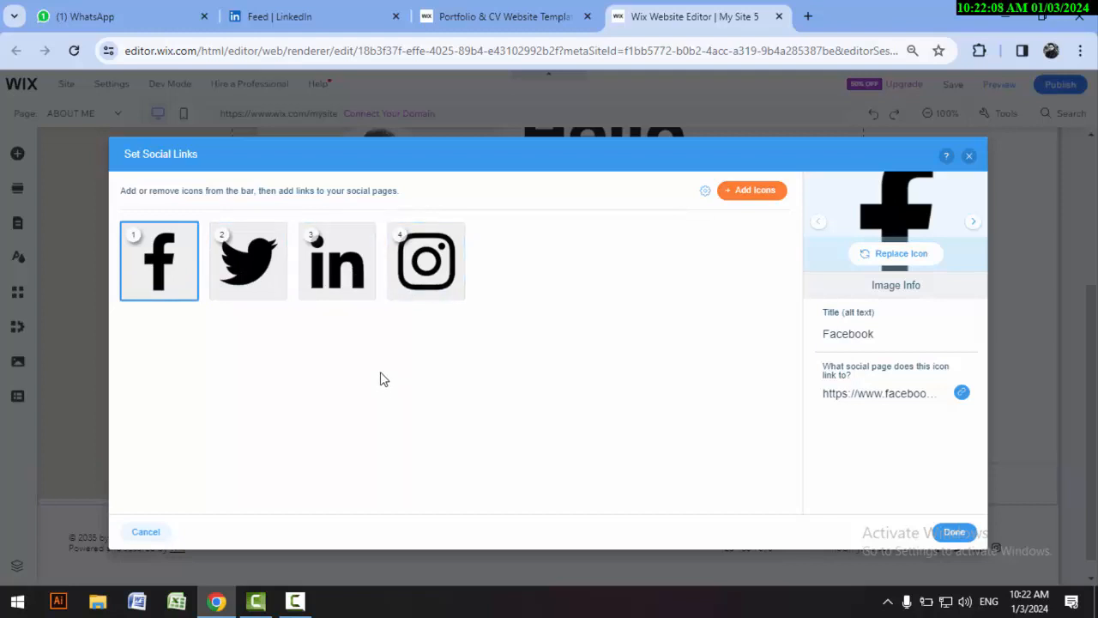
click(336, 262)
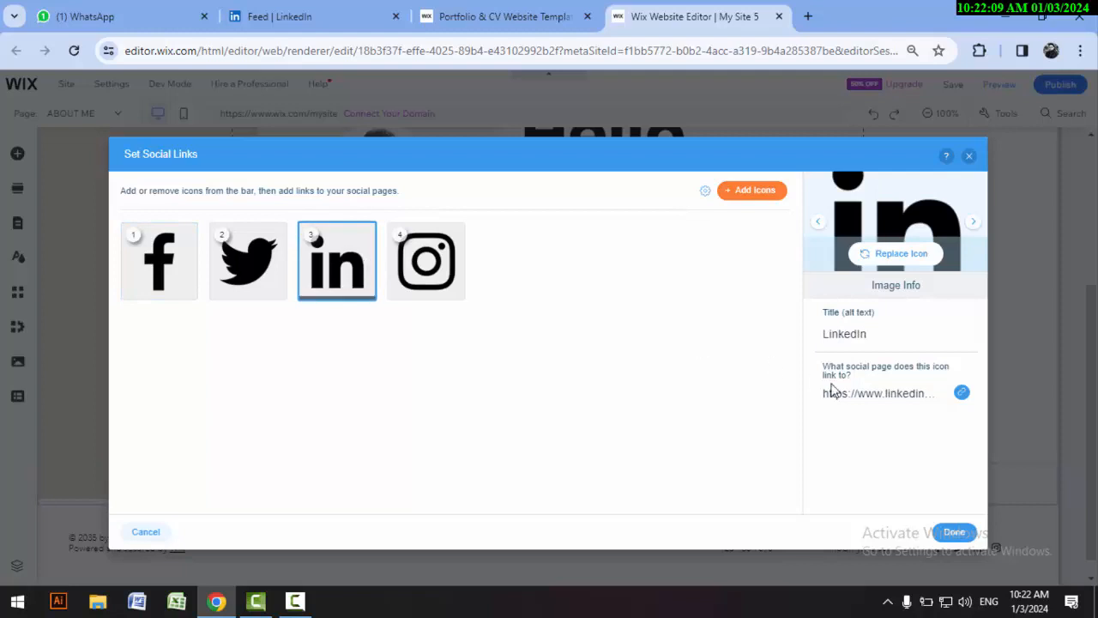
click(962, 392)
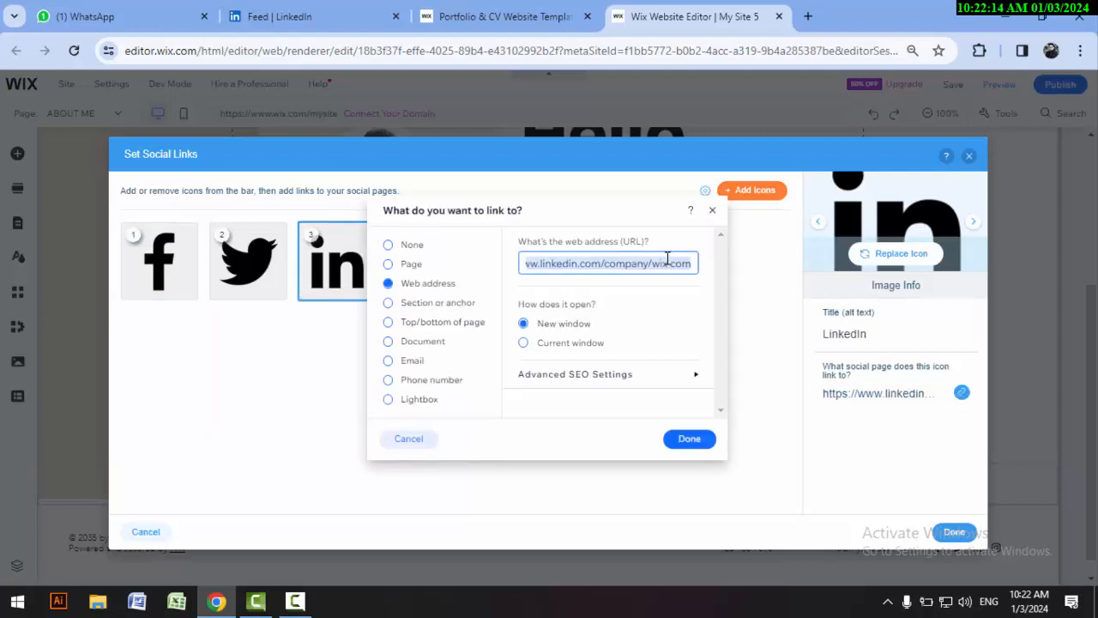
Step: Switch to LinkedIn, open the site owner's own profile and copy its public profile URL
click(326, 18)
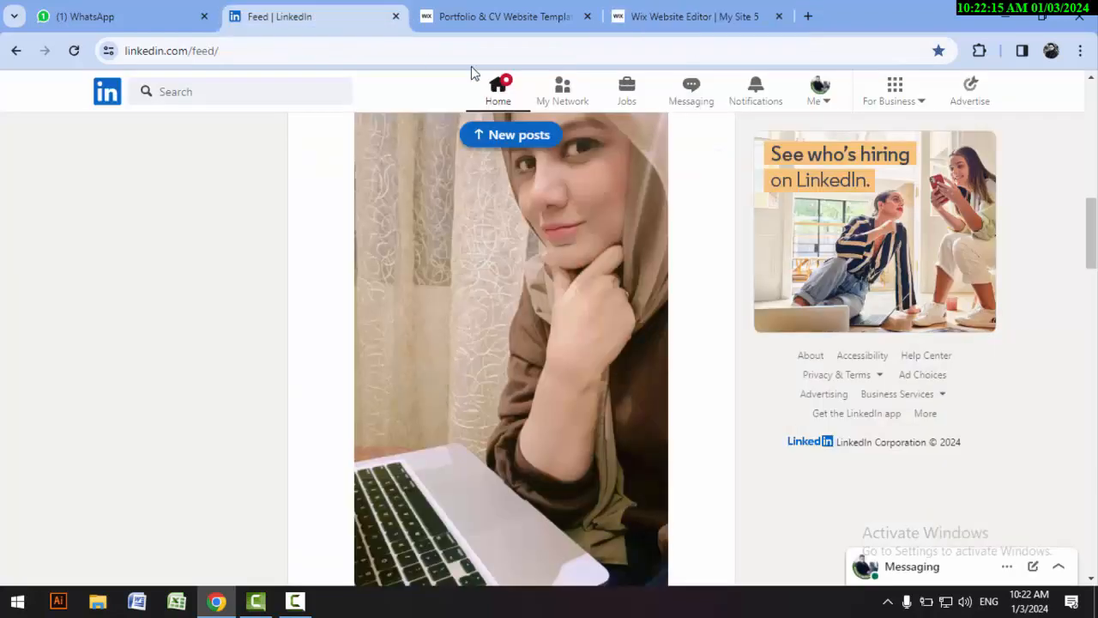
click(824, 103)
click(748, 194)
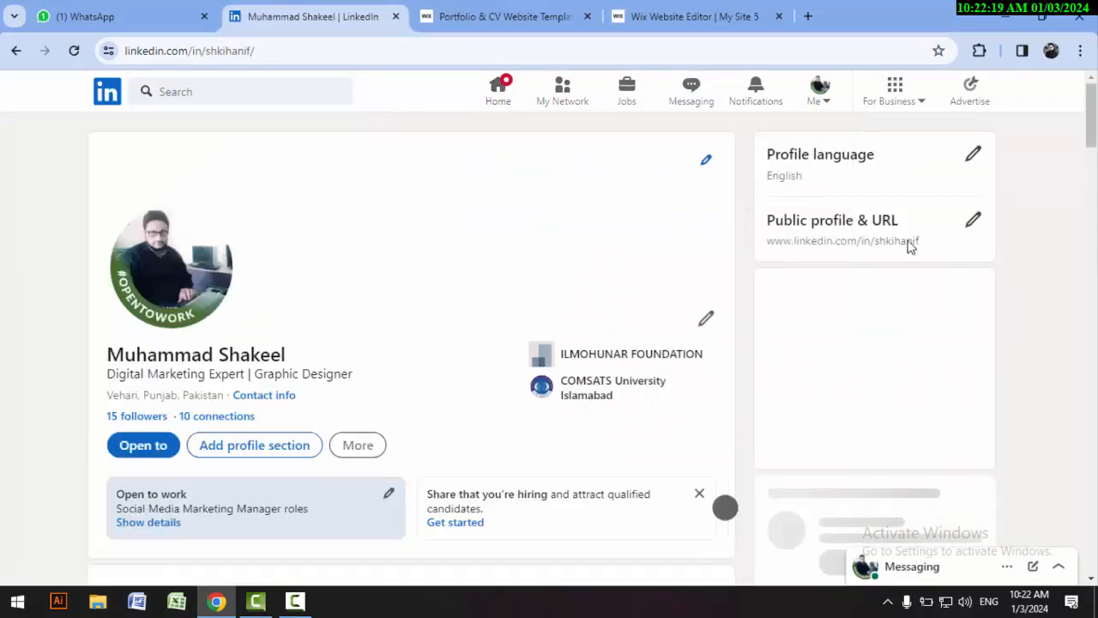
drag(911, 246, 742, 243)
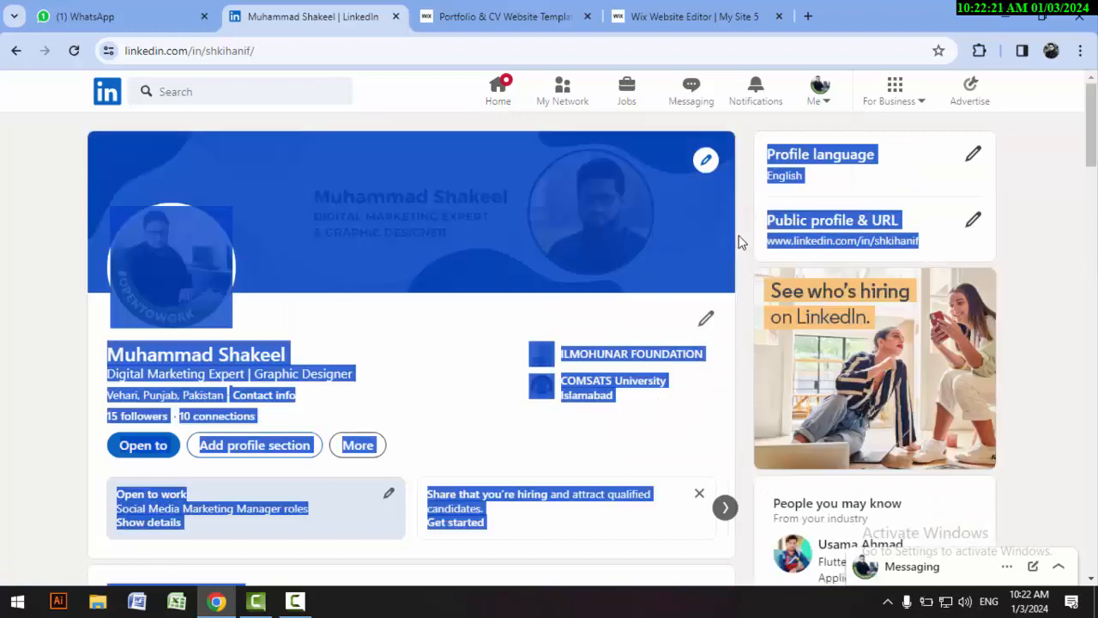
click(912, 245)
drag(920, 245, 769, 248)
right_click(772, 247)
click(525, 255)
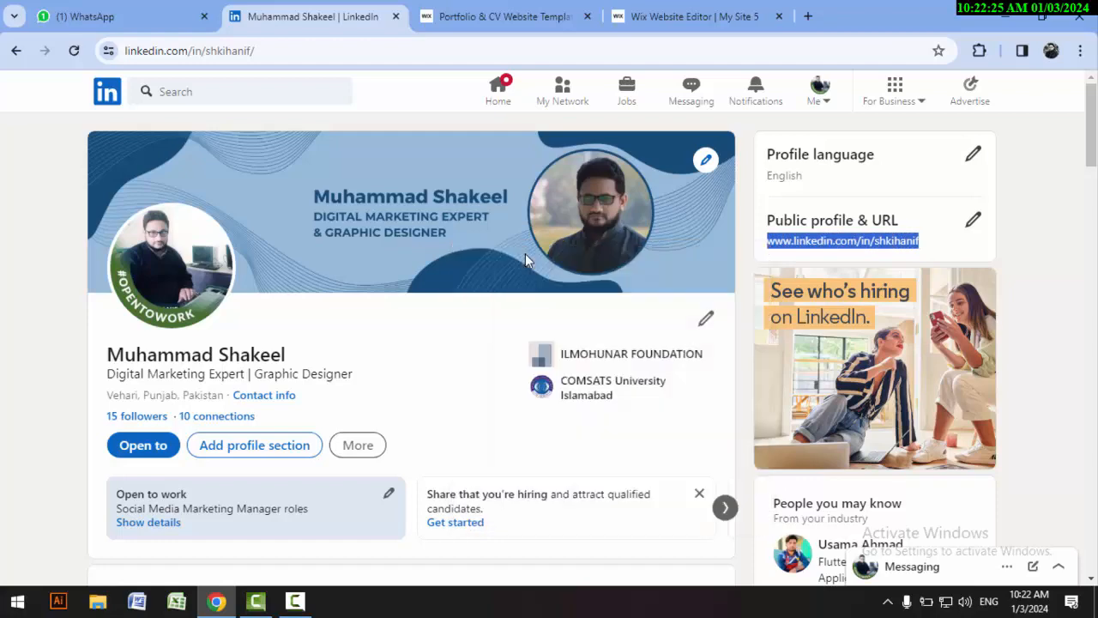
Step: Return to the Wix editor and set the LinkedIn icon's link to the copied profile URL, saving the social links
click(587, 10)
click(699, 17)
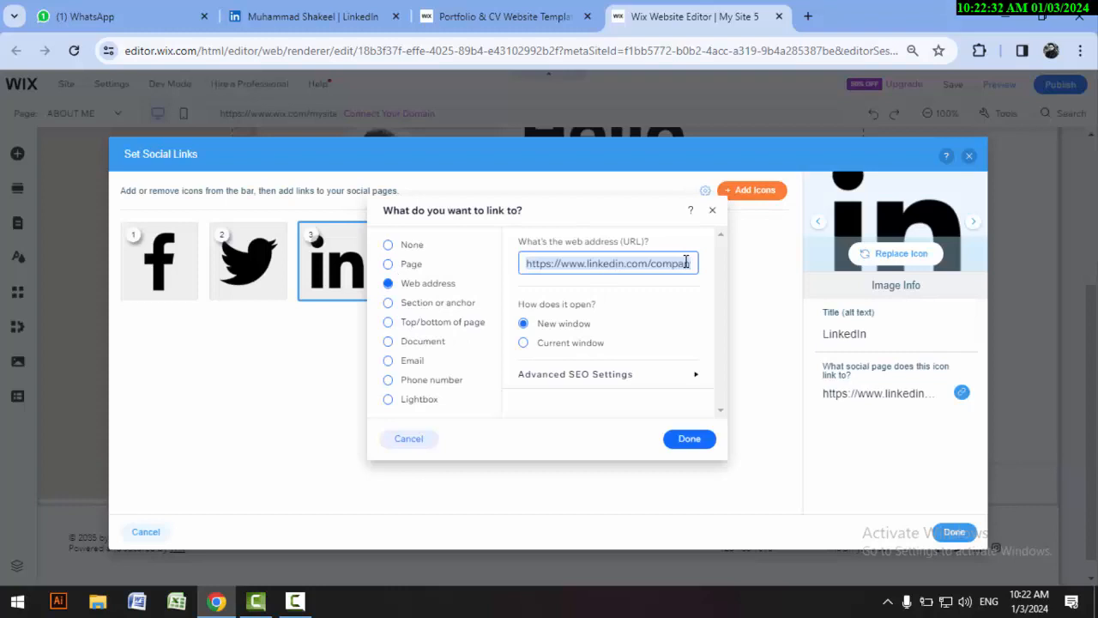
key(ctrl+v)
click(691, 439)
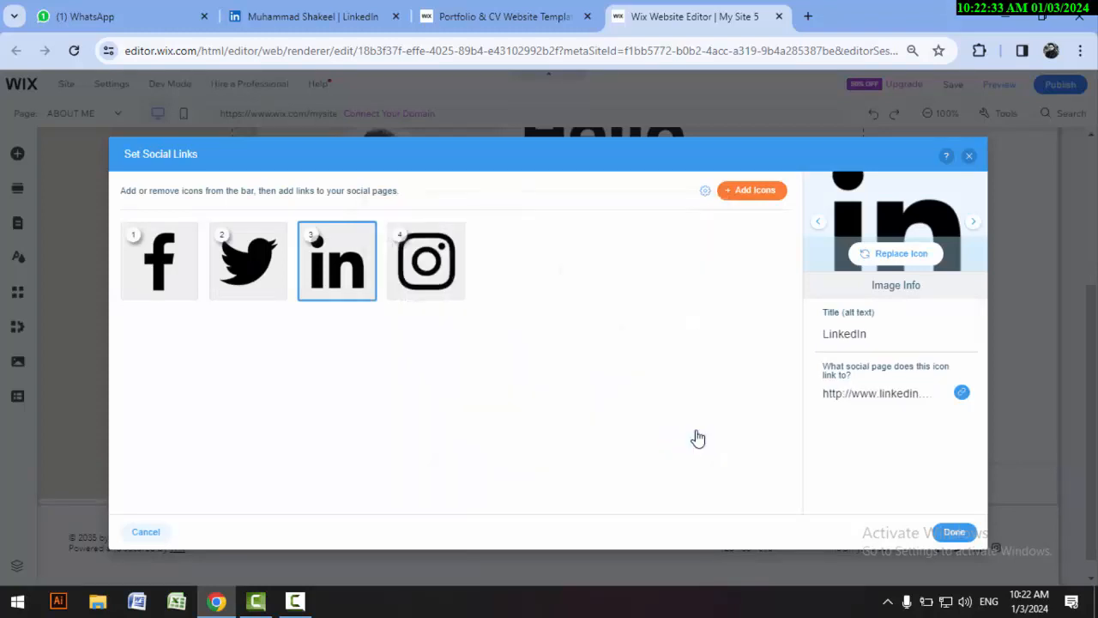
click(954, 537)
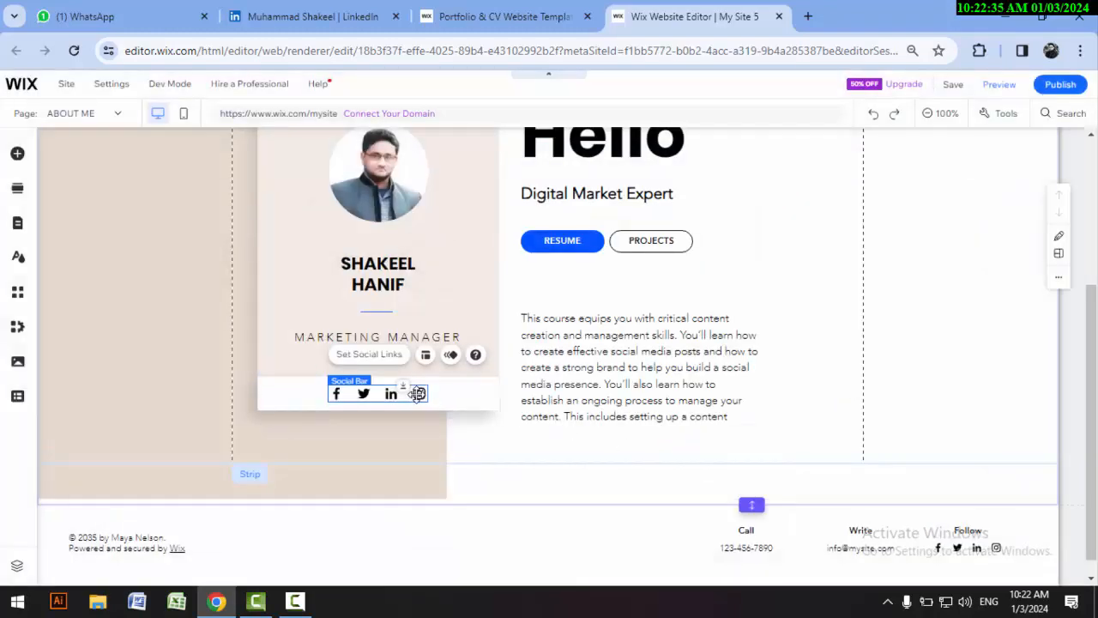
Step: Check the link settings of the Twitter and Instagram icons in the social bar and discard any changes
double_click(365, 393)
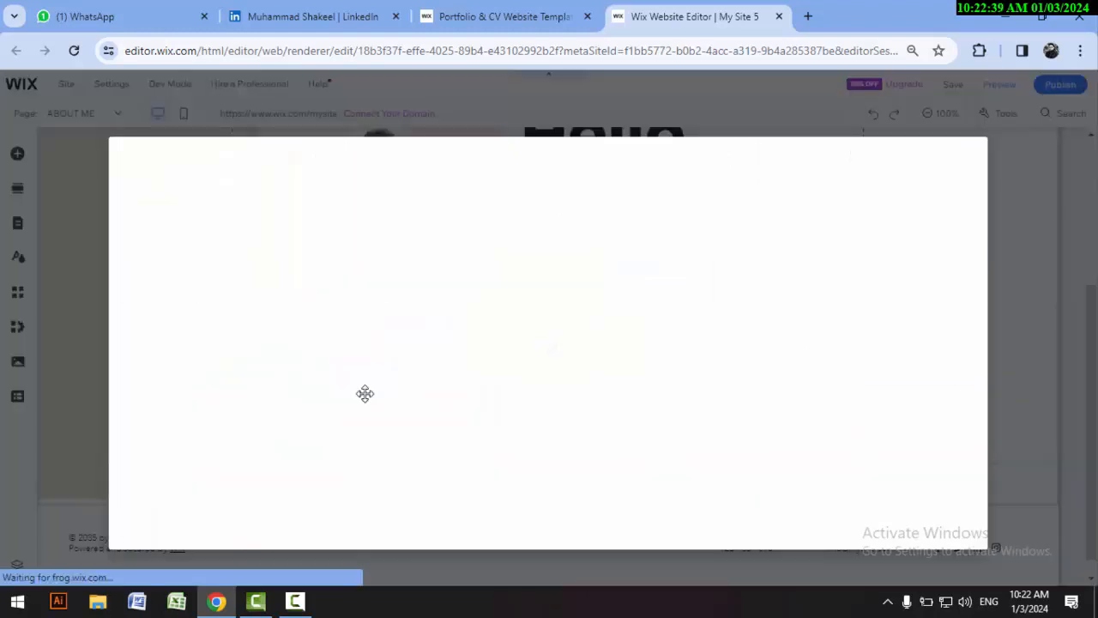
click(270, 280)
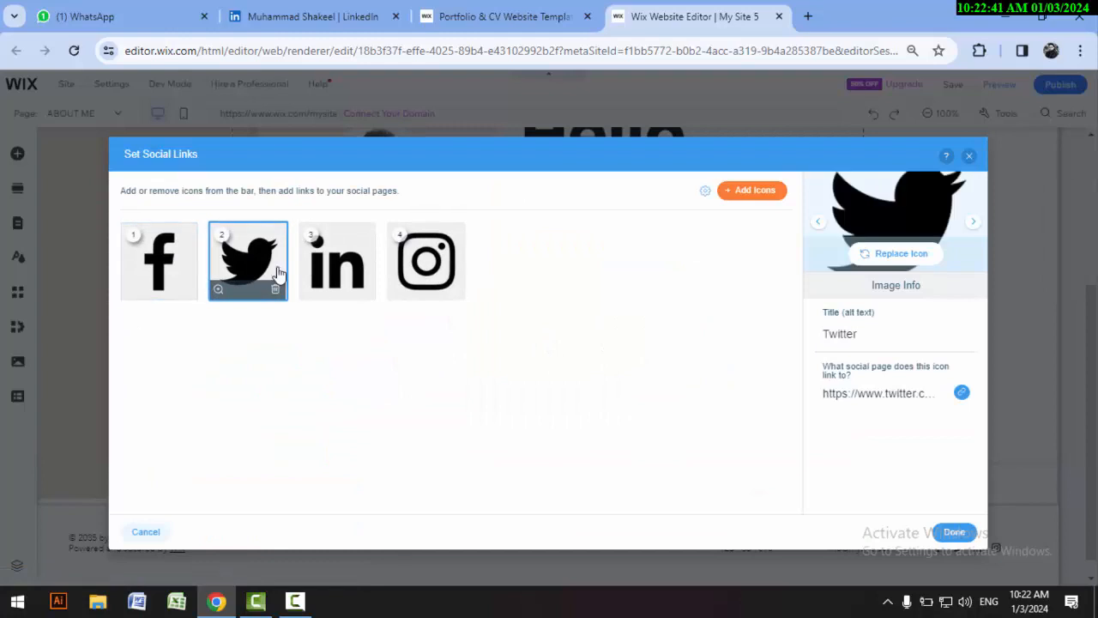
click(962, 393)
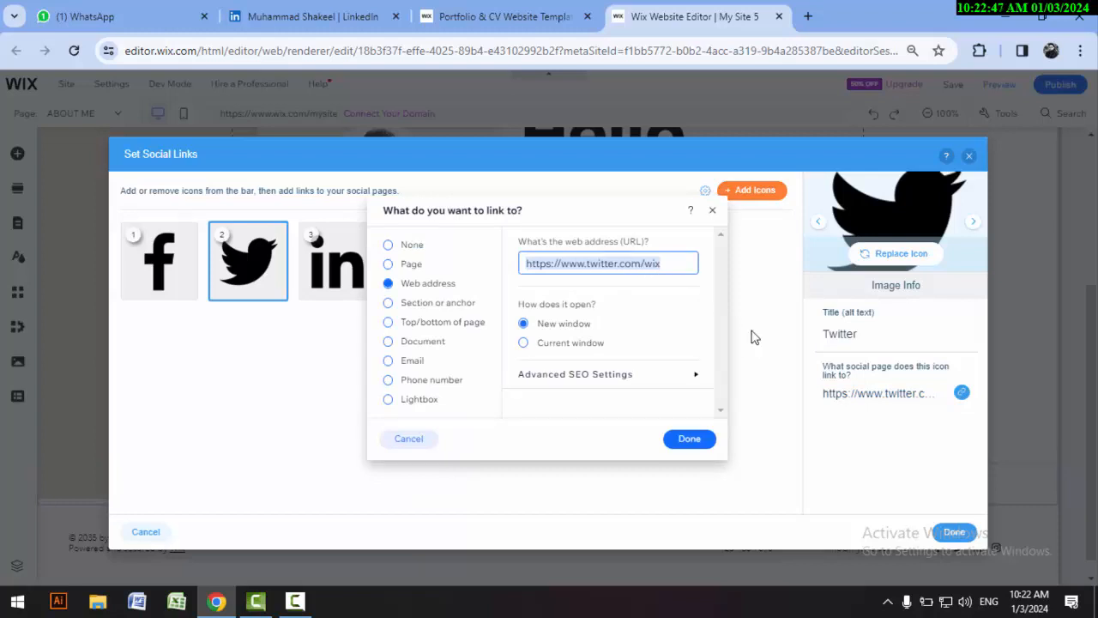
click(689, 439)
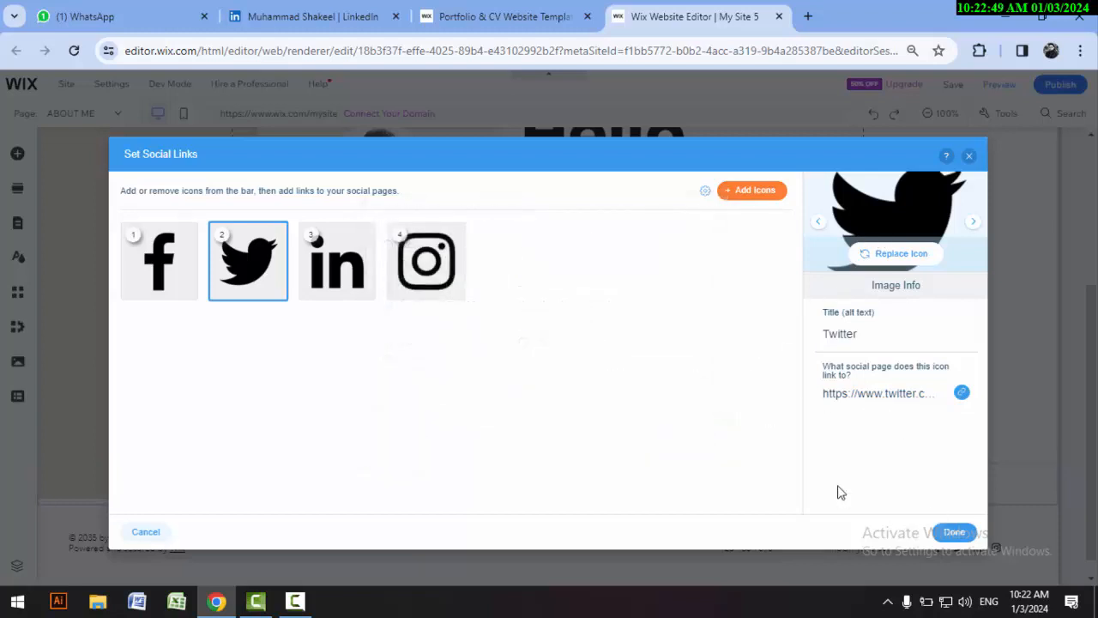
click(433, 269)
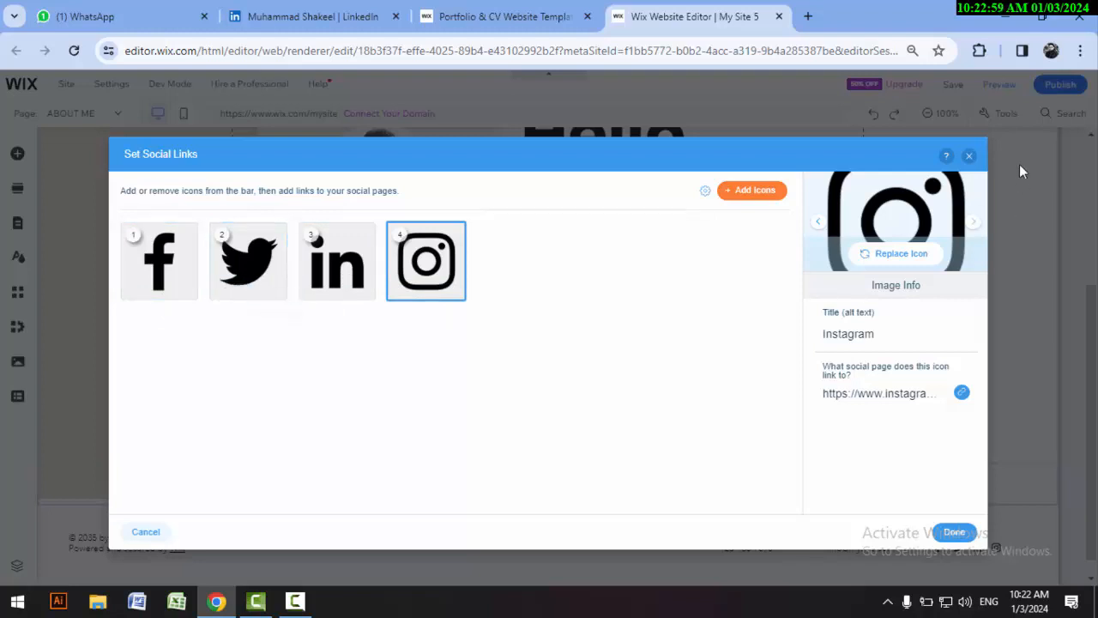
click(969, 157)
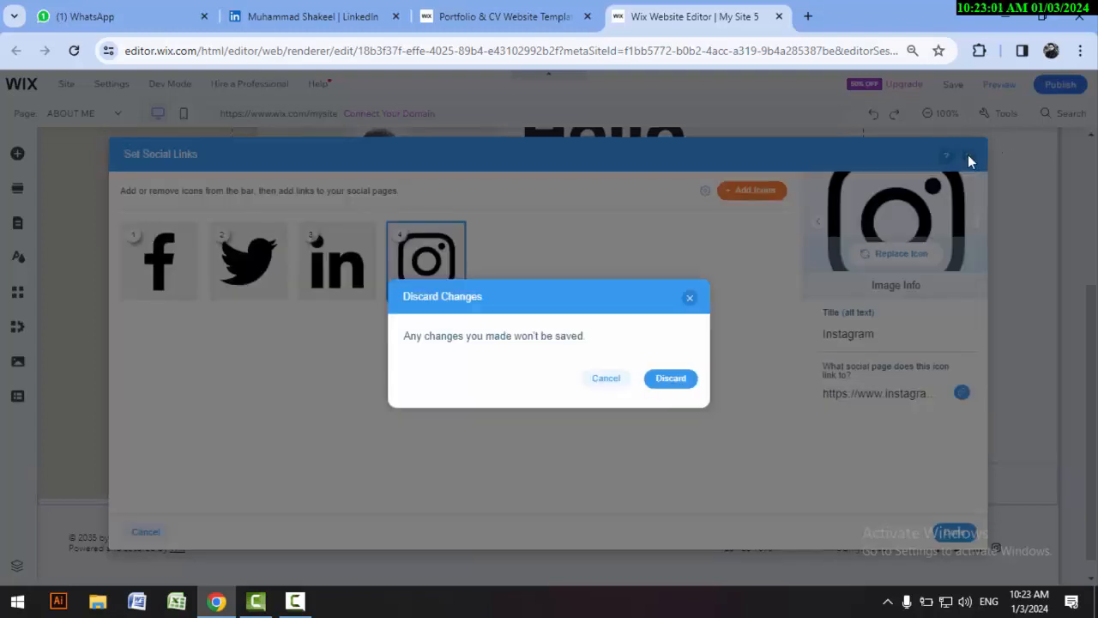
click(661, 378)
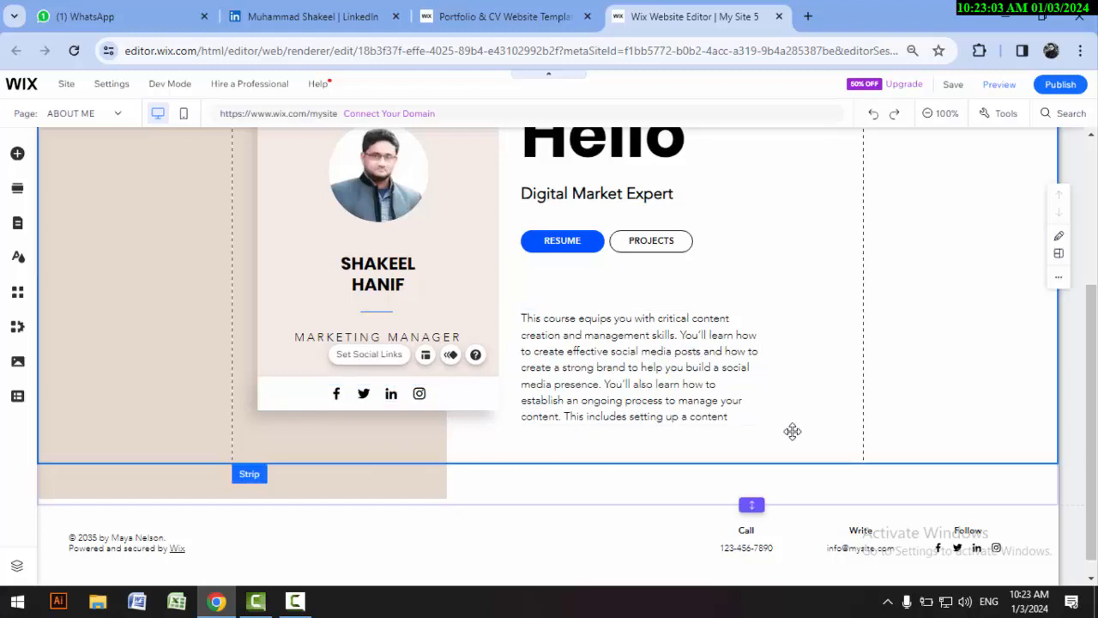
Step: Change the footer's copyright line to the year 2024 and the site owner's name
click(947, 387)
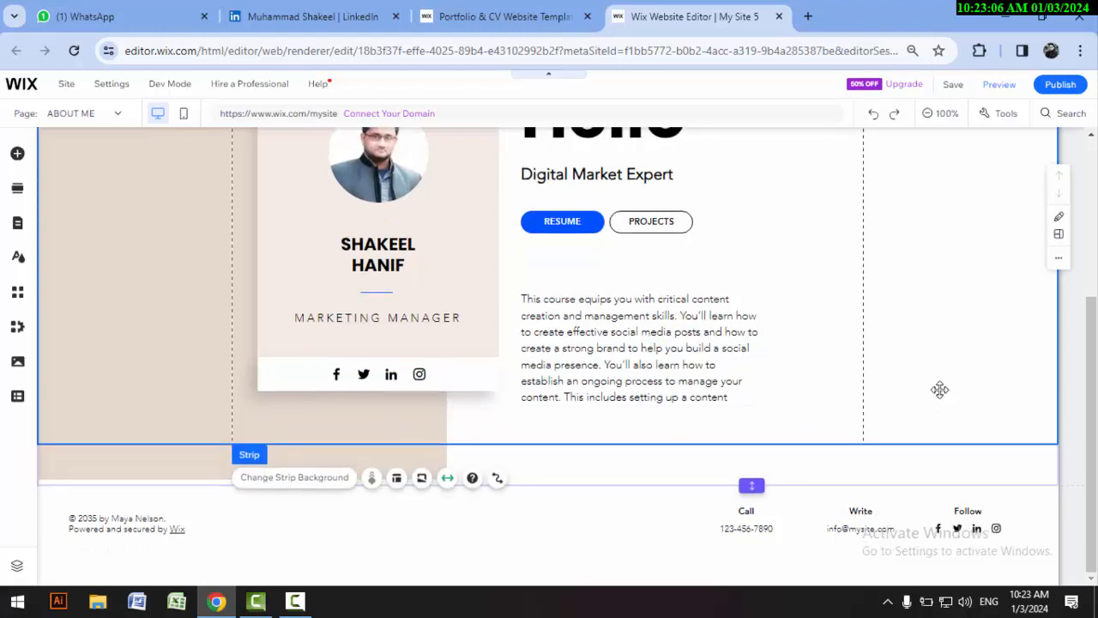
click(140, 532)
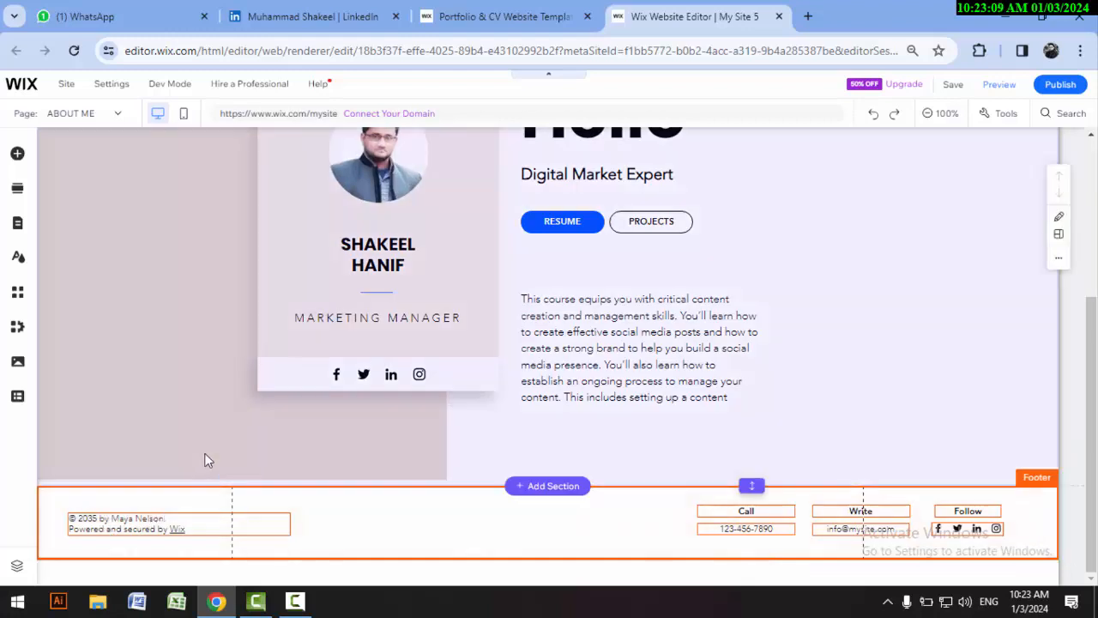
click(204, 460)
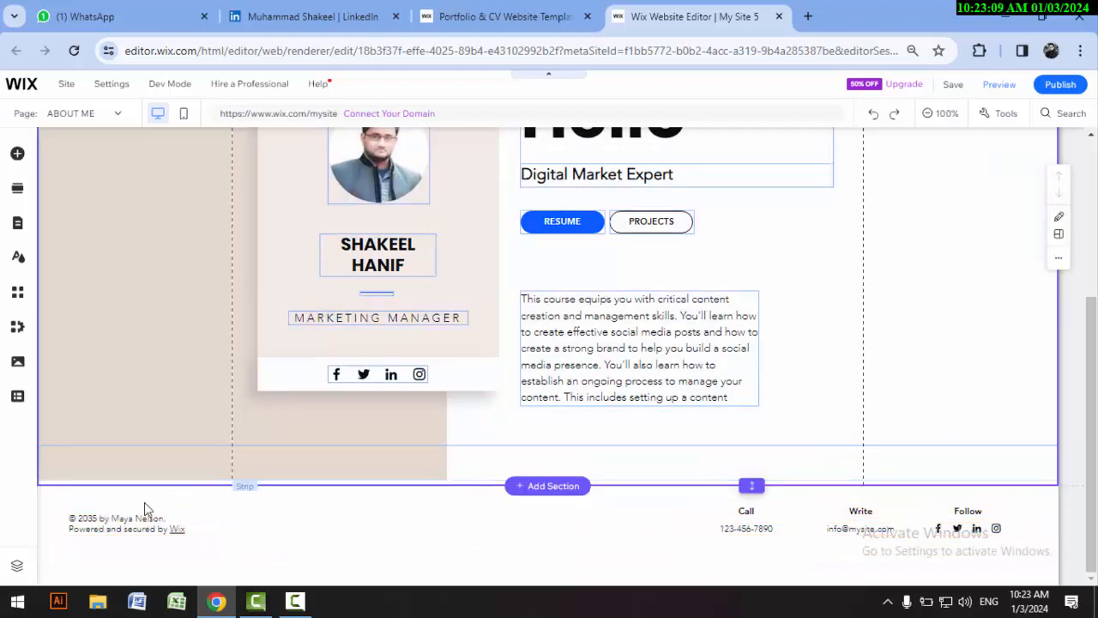
click(158, 527)
click(152, 520)
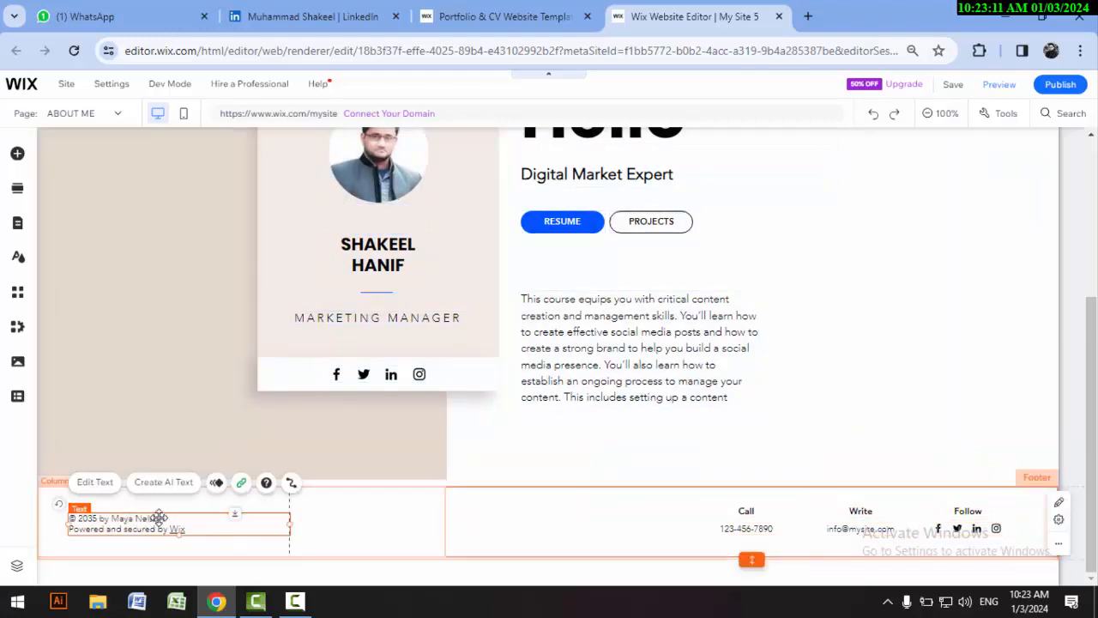
double_click(226, 532)
key(Left)
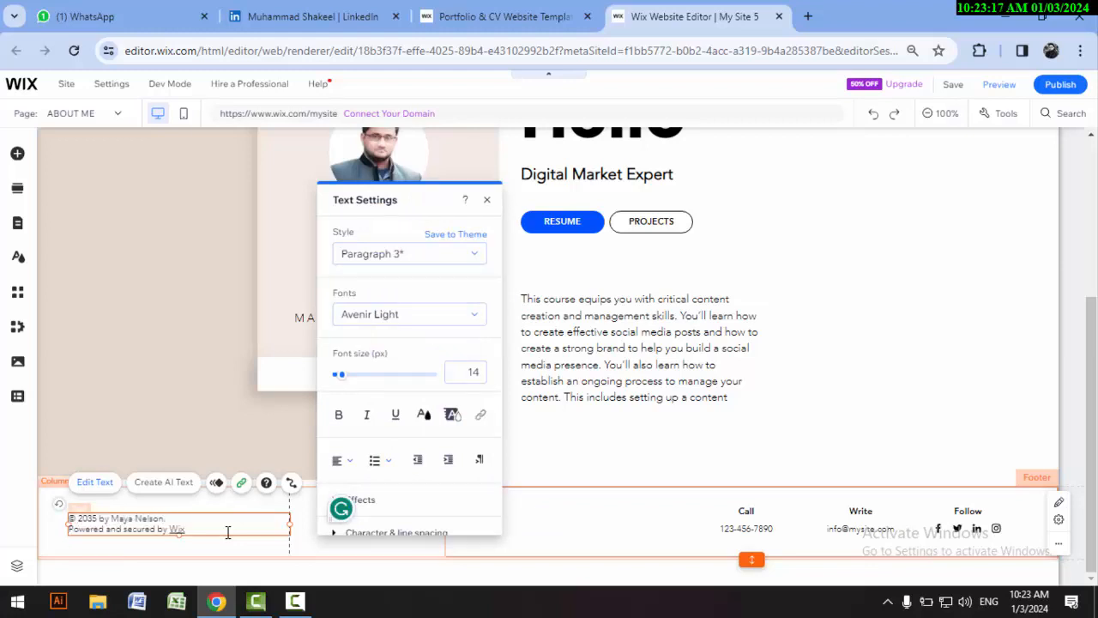
key(BackSpace)
key(BackSpace)
key(BackSpace)
key(BackSpace)
key(BackSpace)
key(BackSpace)
key(BackSpace)
key(BackSpace)
key(BackSpace)
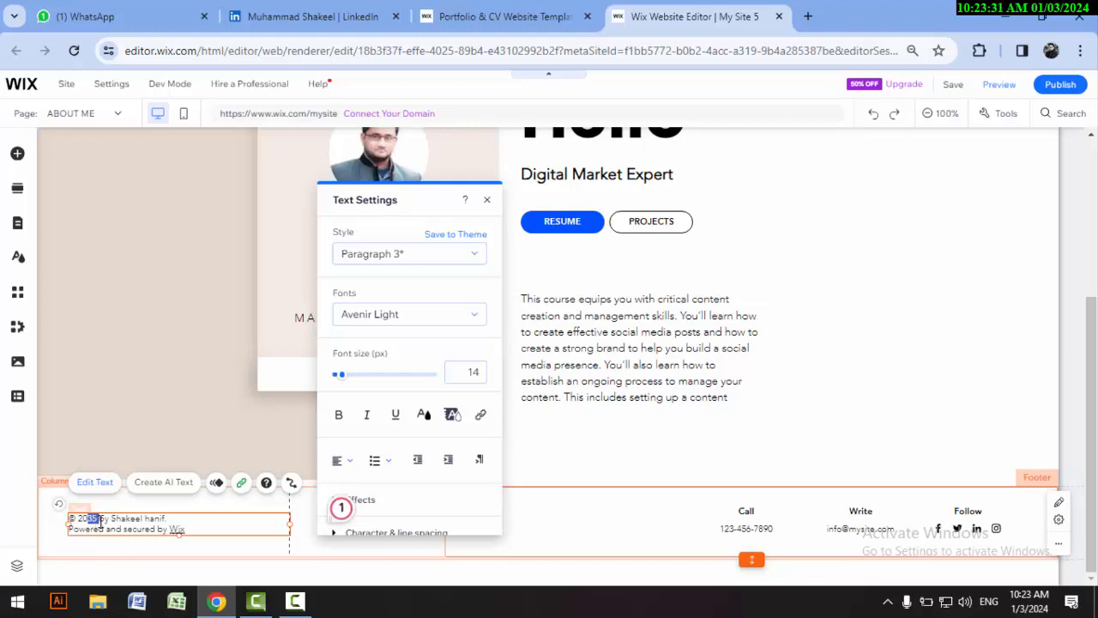
text(24)
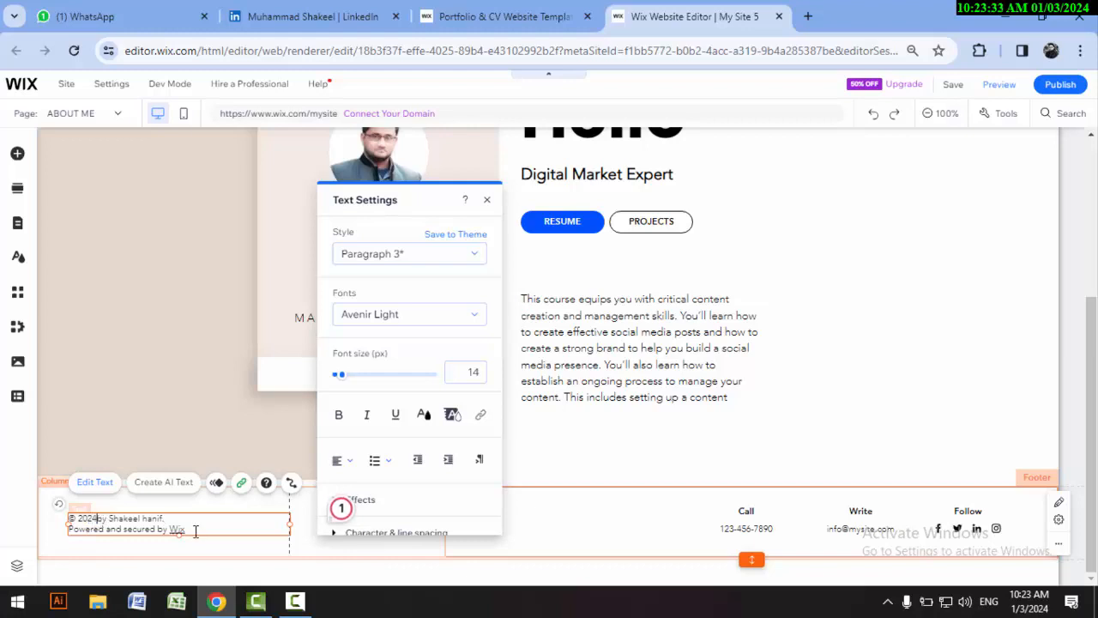
Step: Replace "and secured by Wix" in the footer's second line with the site owner's name after "Powered"
click(196, 531)
key(BackSpace)
key(BackSpace)
key(BackSpace)
key(BackSpace)
key(BackSpace)
key(BackSpace)
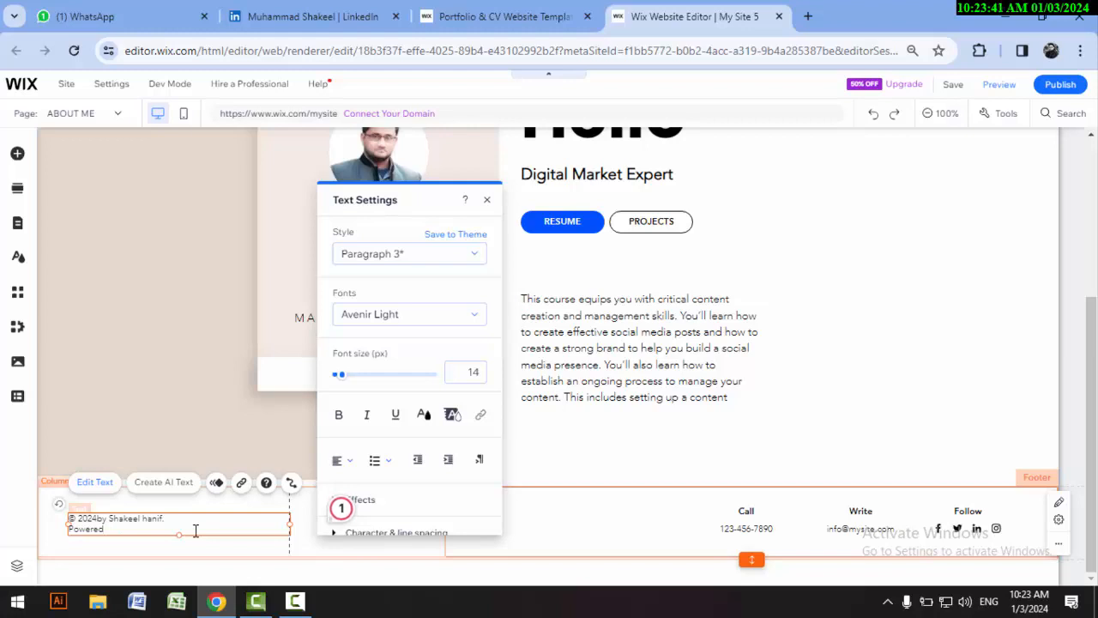
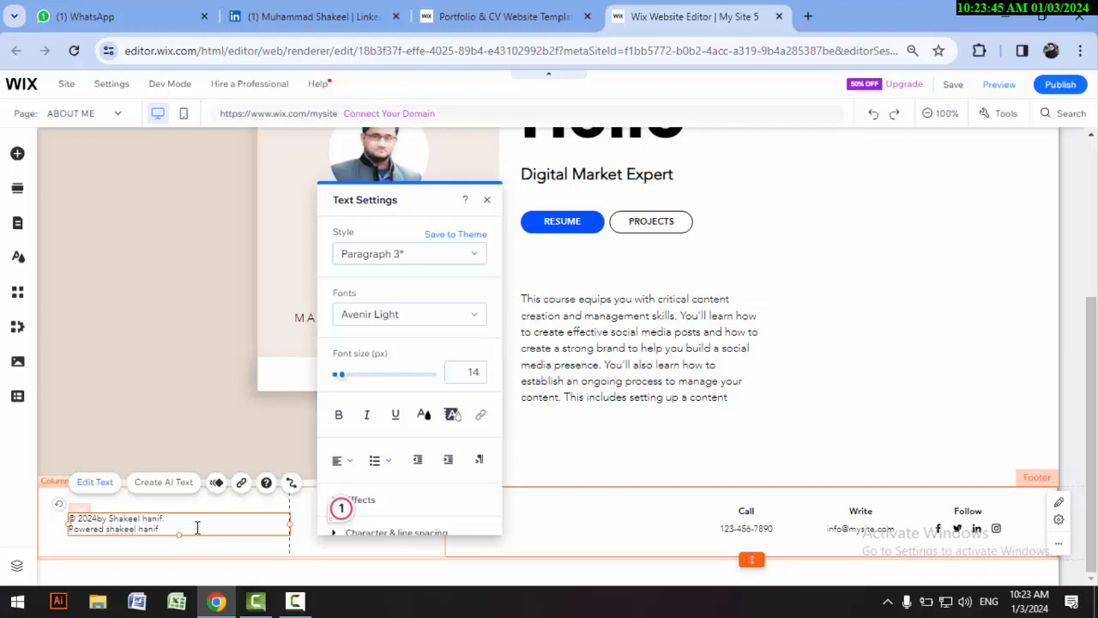
click(581, 536)
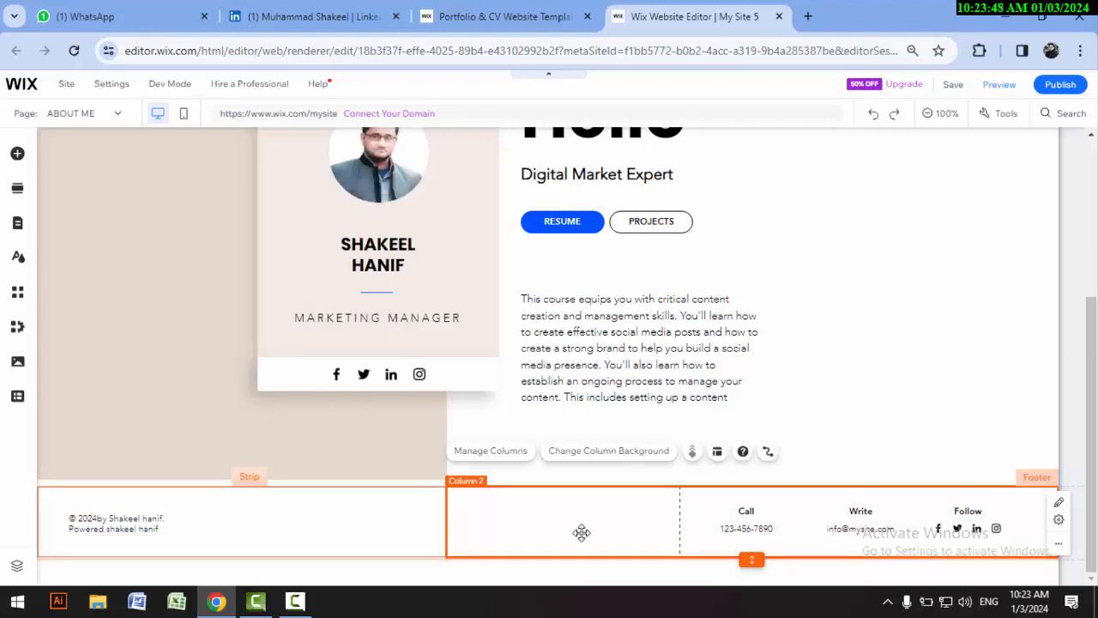
click(127, 529)
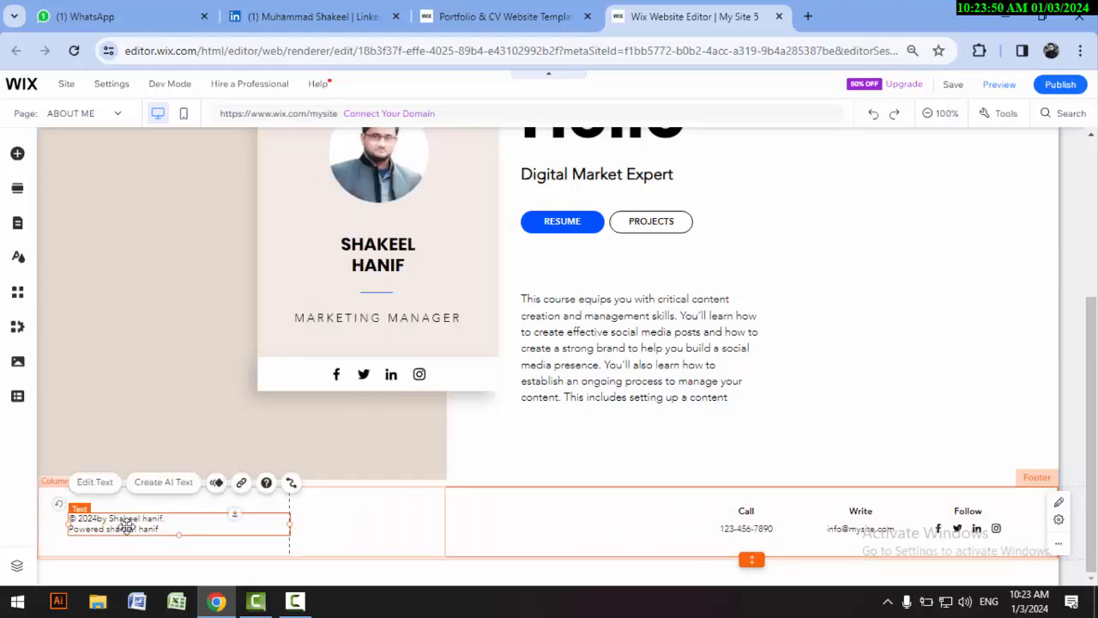
Step: Replace the placeholder phone number under Call in the footer with the site owner's phone number
double_click(127, 527)
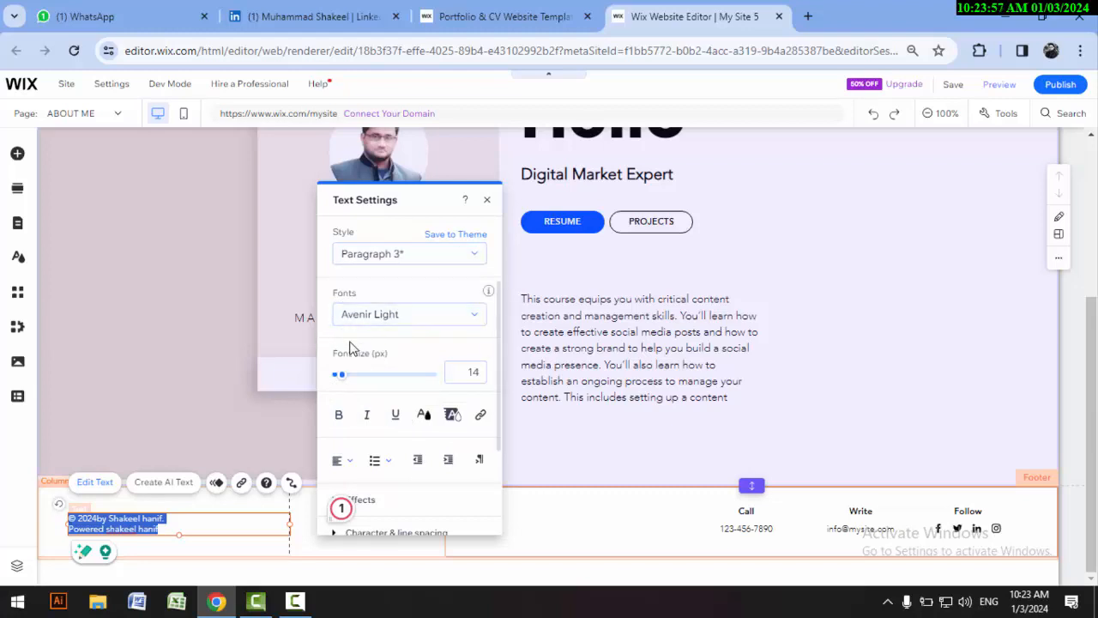
click(745, 530)
double_click(745, 530)
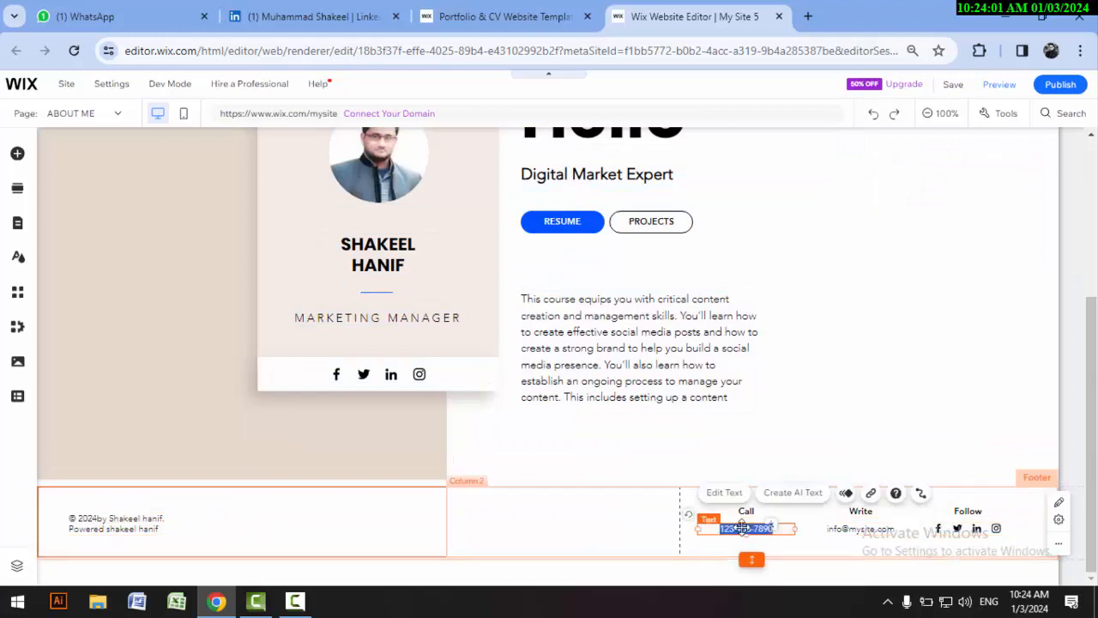
key(BackSpace)
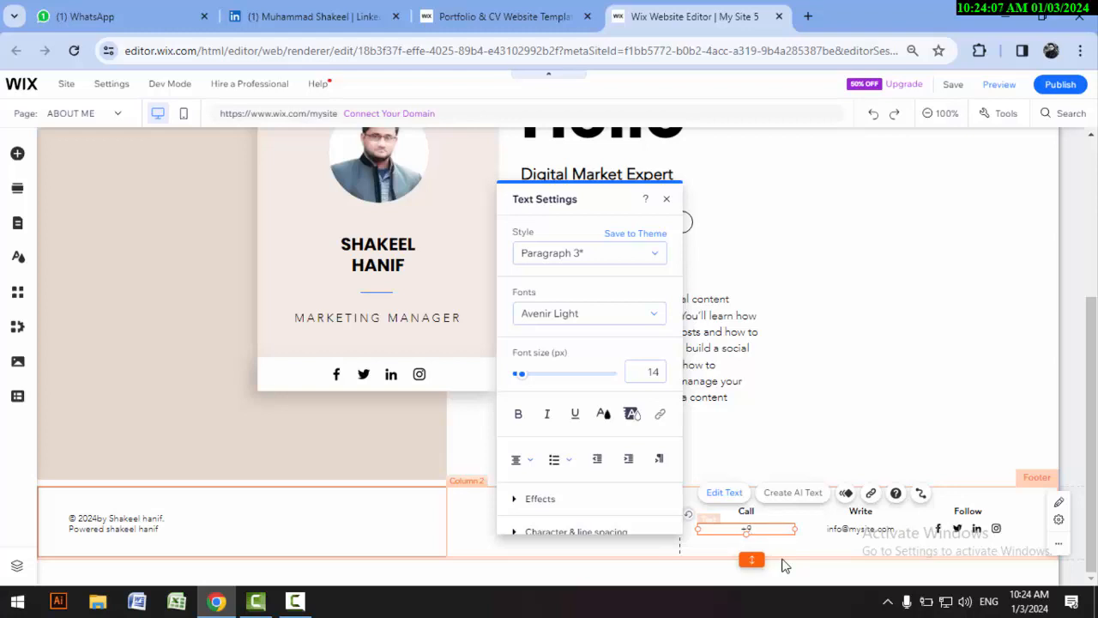
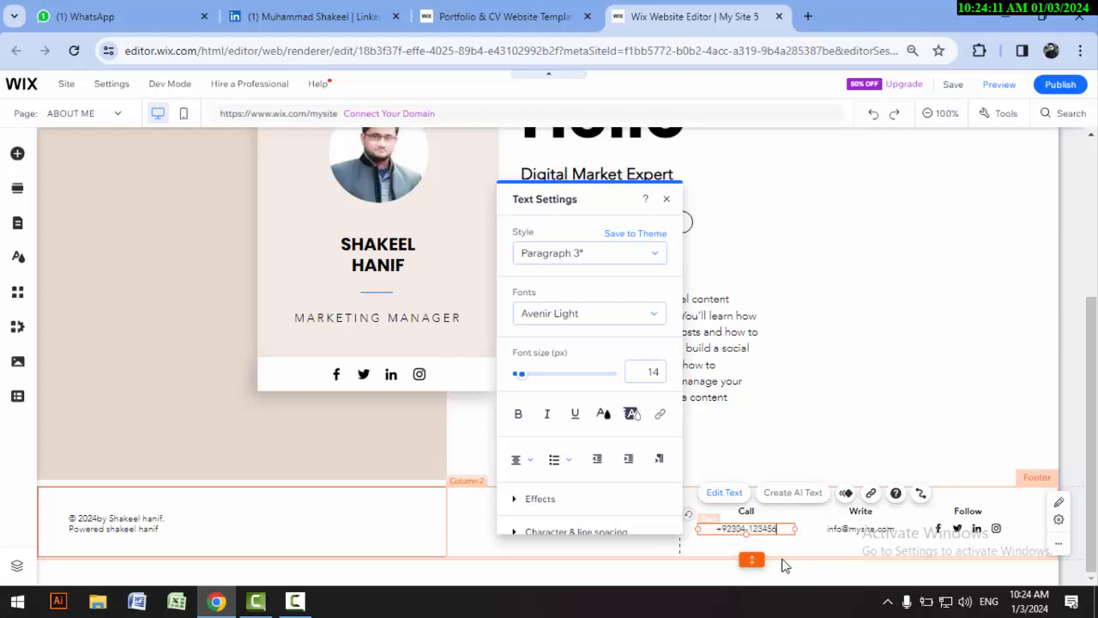
click(809, 542)
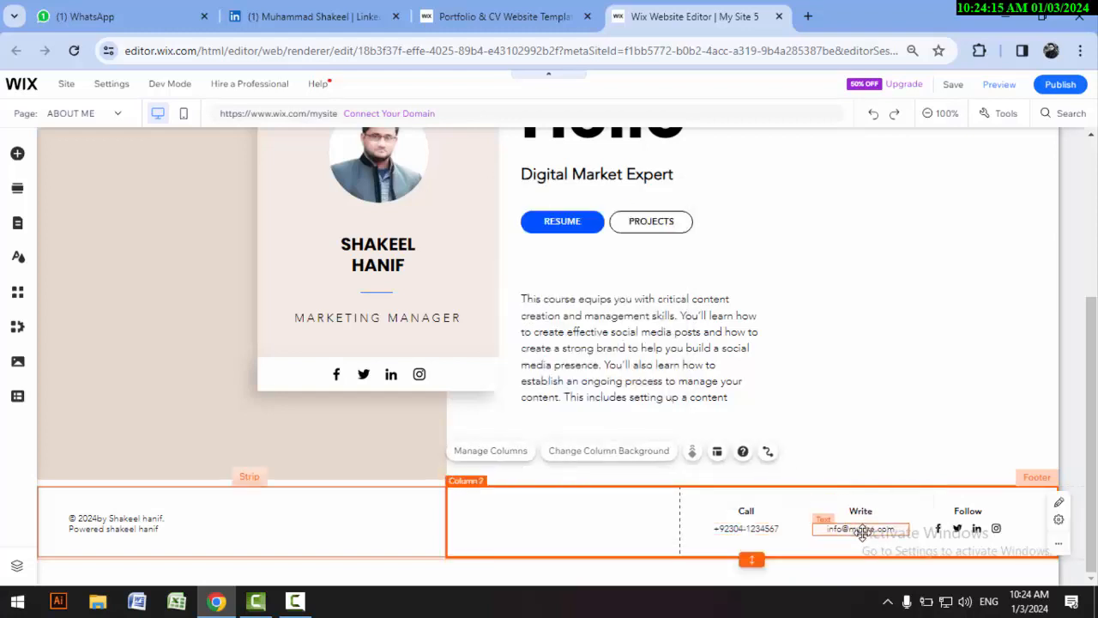
Step: Replace the placeholder address under Write in the footer with the site owner's e-mail address
click(862, 532)
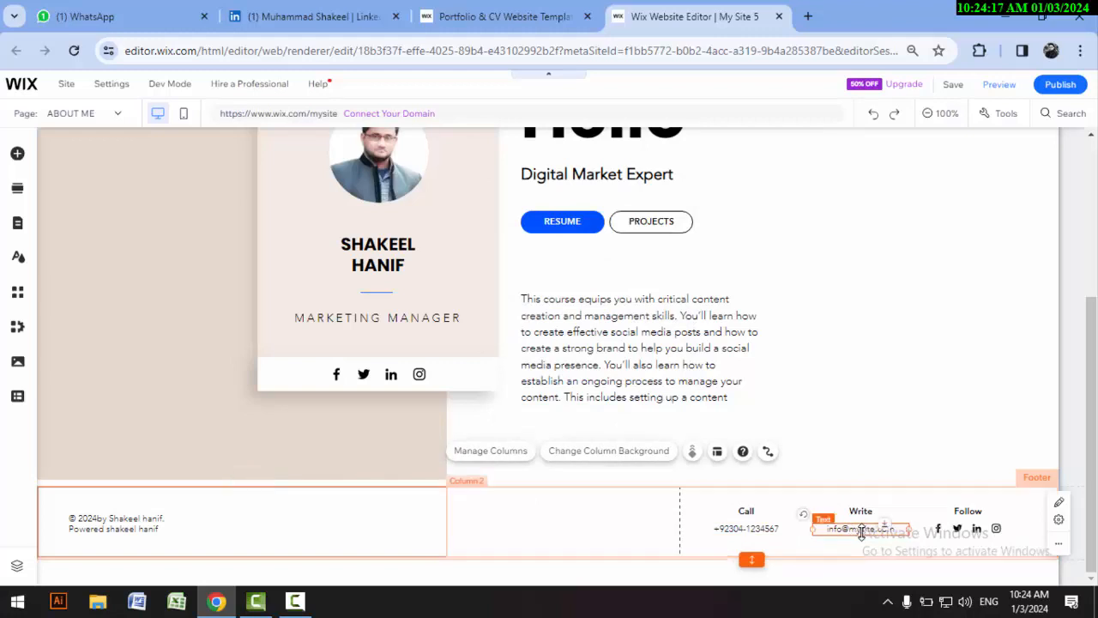
click(861, 534)
key(BackSpace)
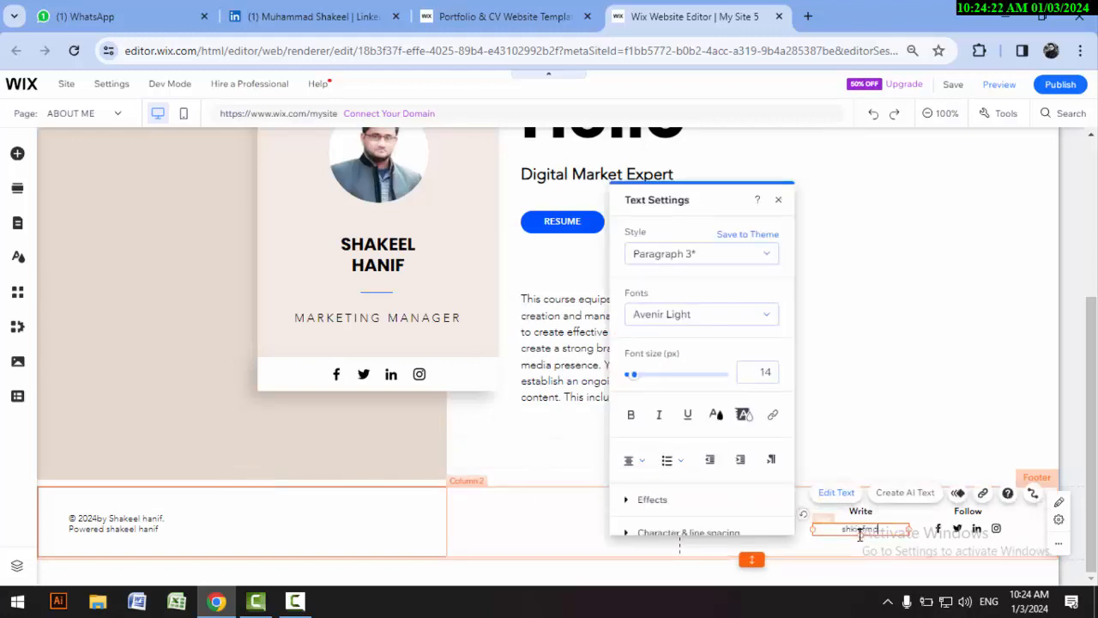
click(949, 479)
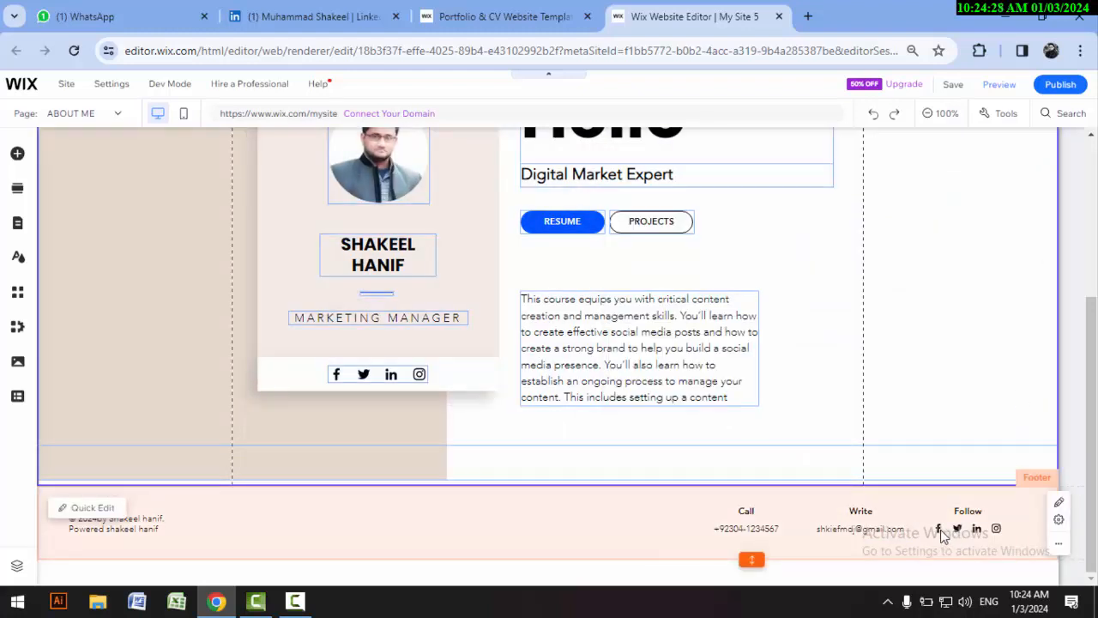
Step: Publish the site with its latest changes and decline the offer to edit the mobile version
click(938, 535)
double_click(938, 532)
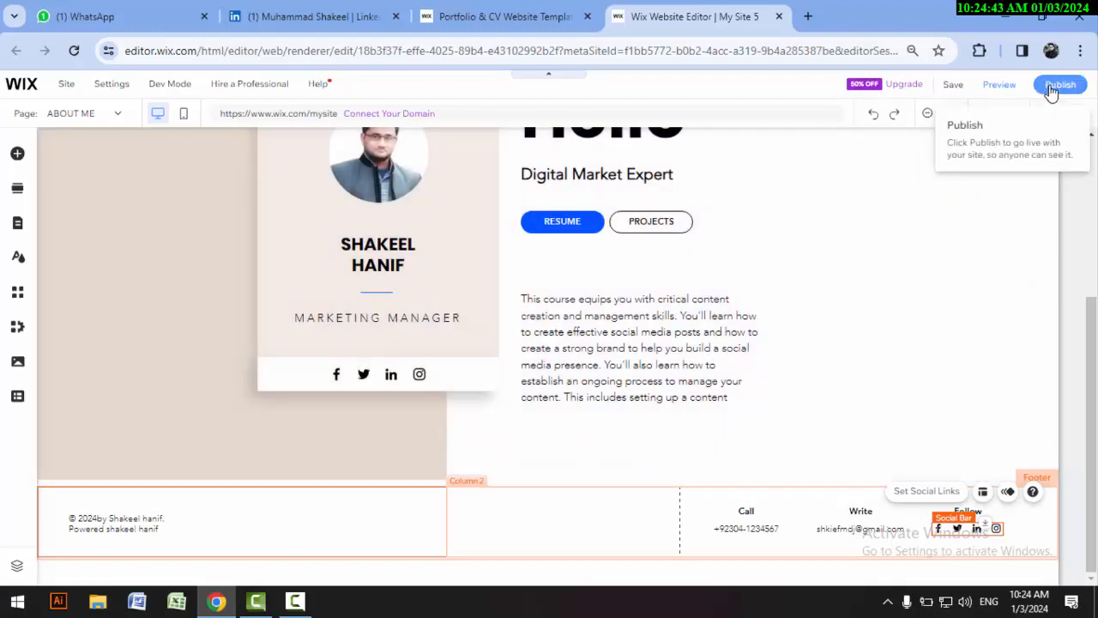
click(1052, 90)
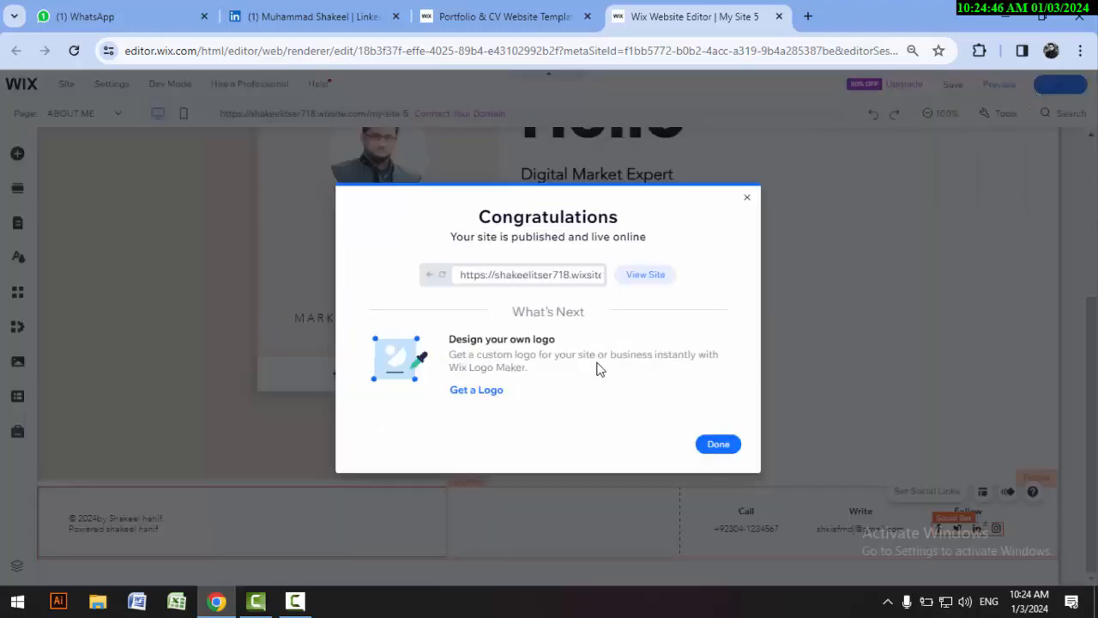
click(712, 450)
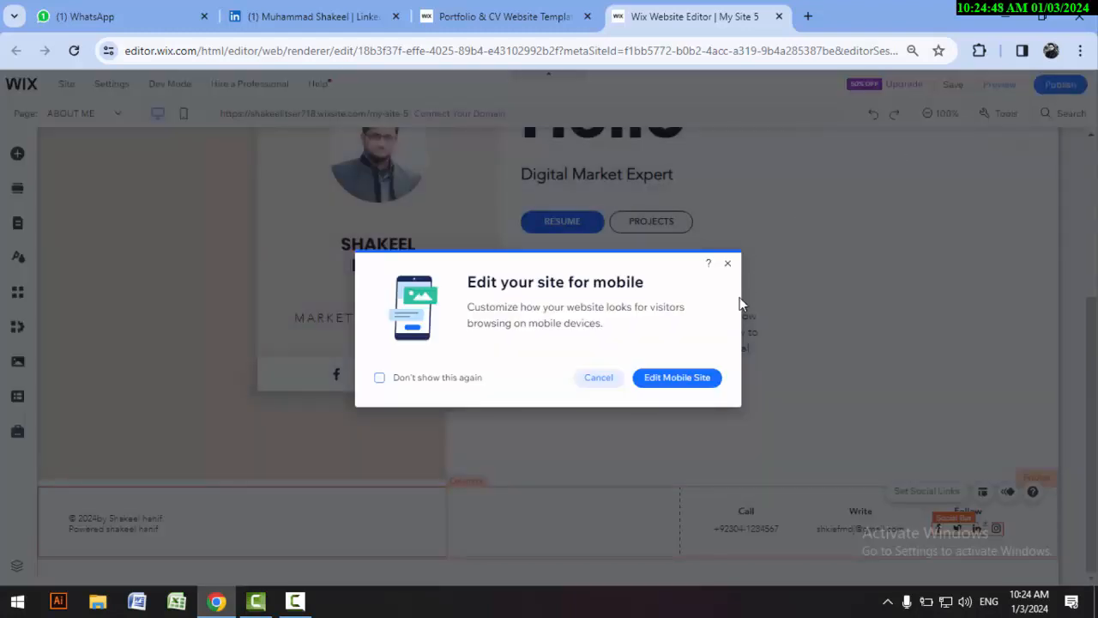
click(598, 379)
Step: Preview the site and examine the ABOUT ME page down to the footer's contact details and social icons
click(999, 90)
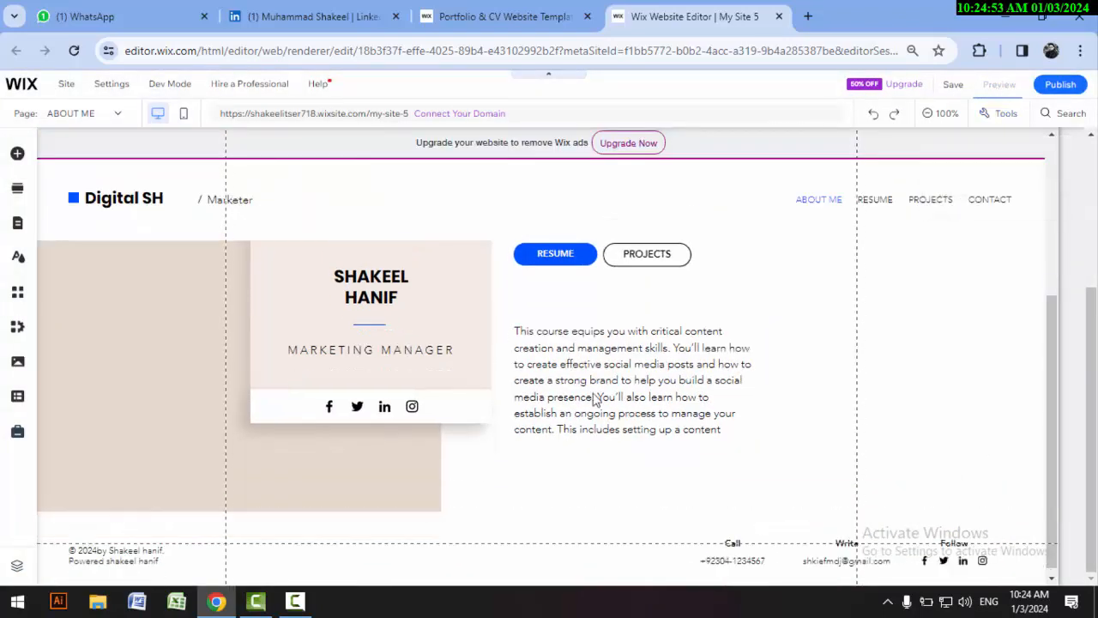
scroll(1022, 395, down, 3)
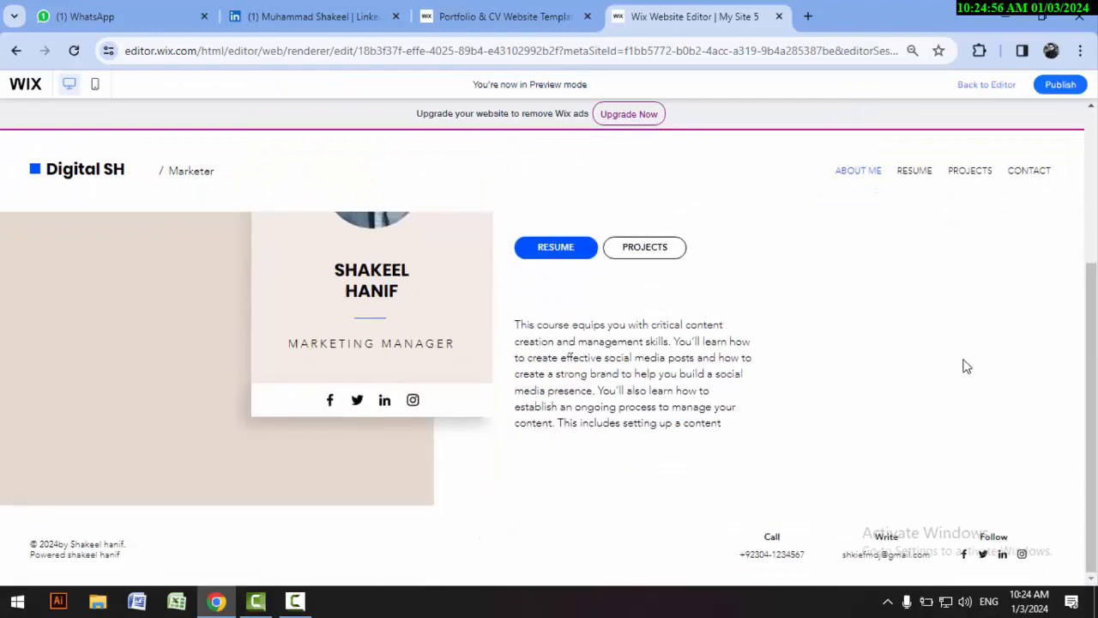
scroll(967, 361, up, 3)
scroll(967, 360, down, 3)
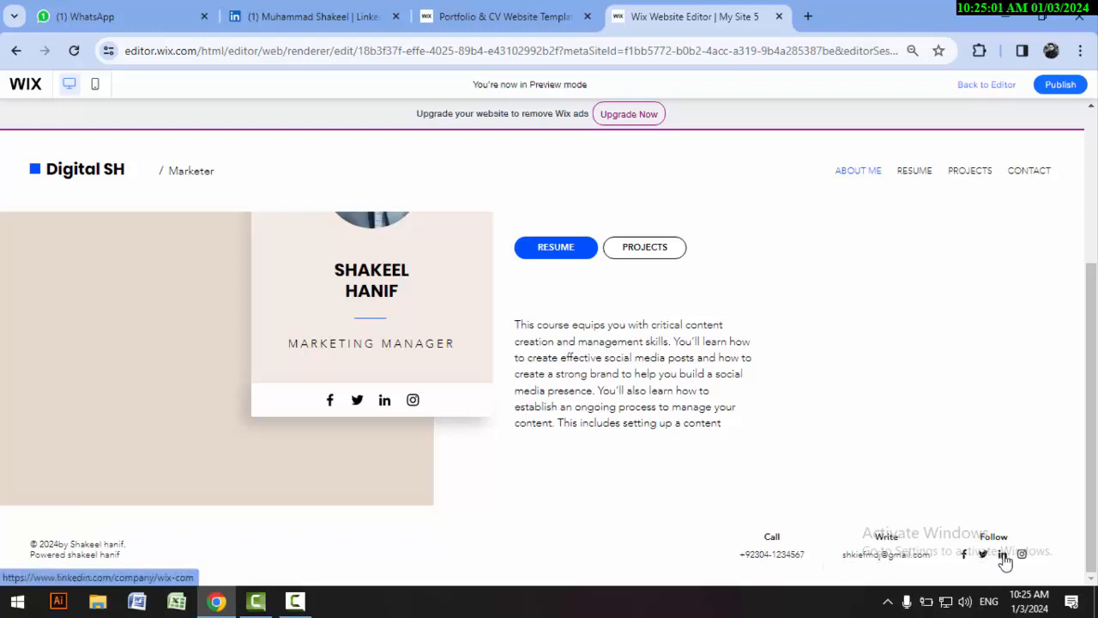
scroll(351, 399, up, 3)
scroll(353, 425, down, 3)
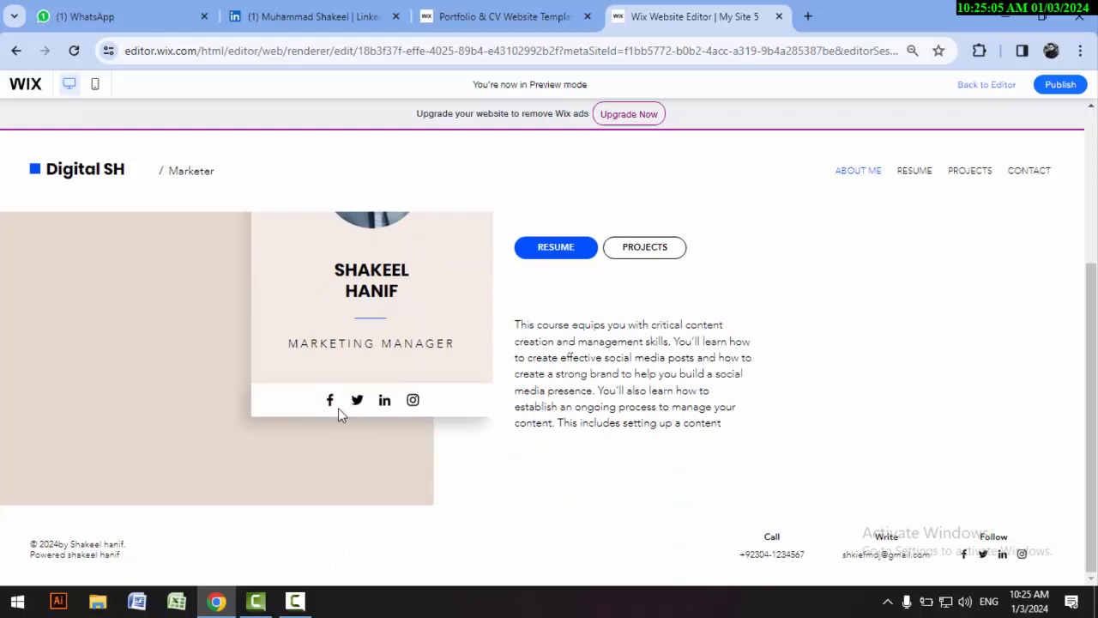
Step: Test the LinkedIn icon on the preview's profile card, close the opened profile, and look over the ABOUT ME page again
click(385, 402)
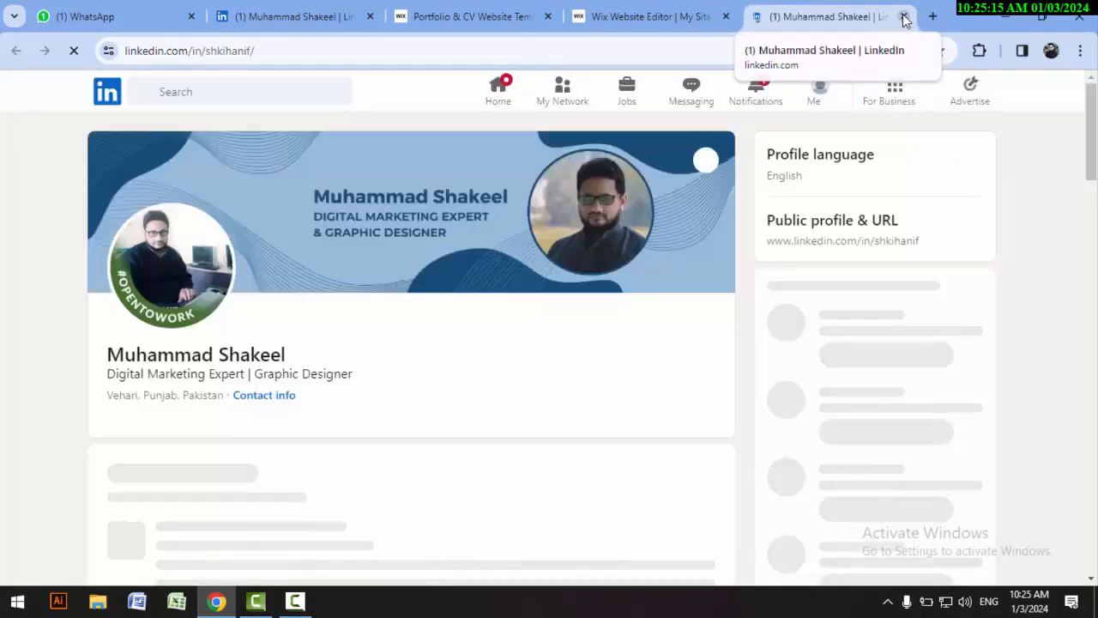
click(906, 18)
scroll(577, 345, up, 1)
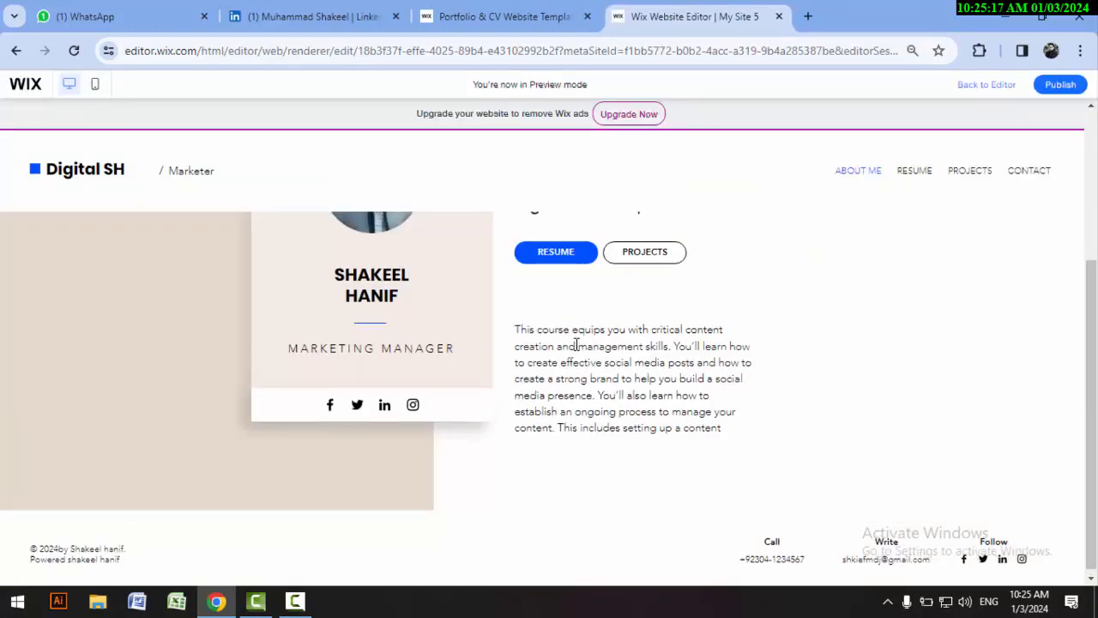
scroll(577, 345, up, 1)
scroll(591, 266, up, 2)
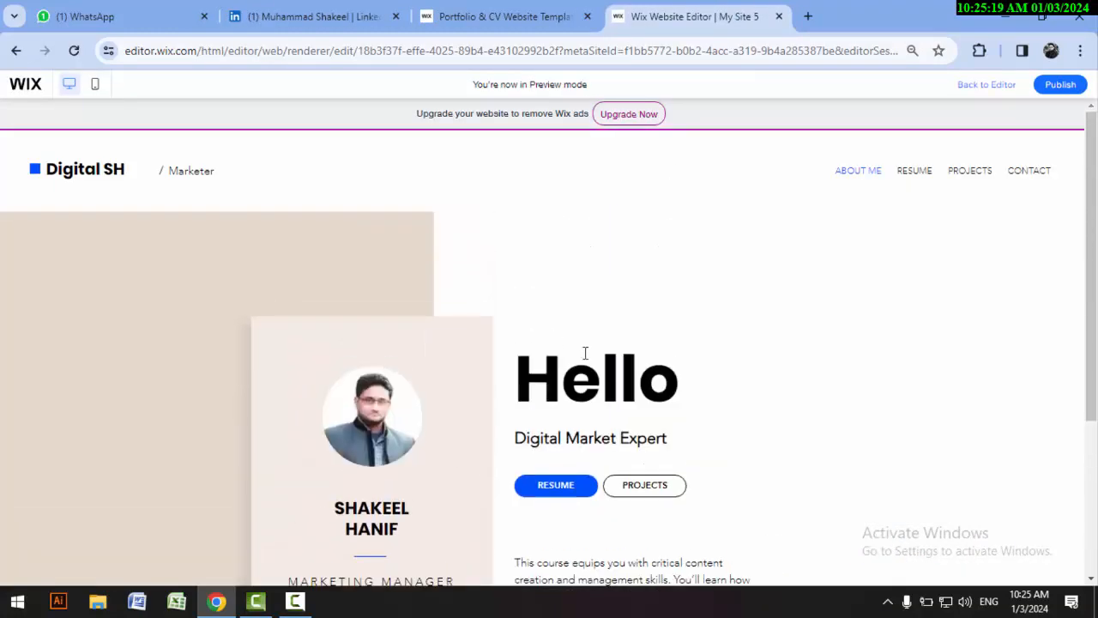
scroll(584, 350, down, 3)
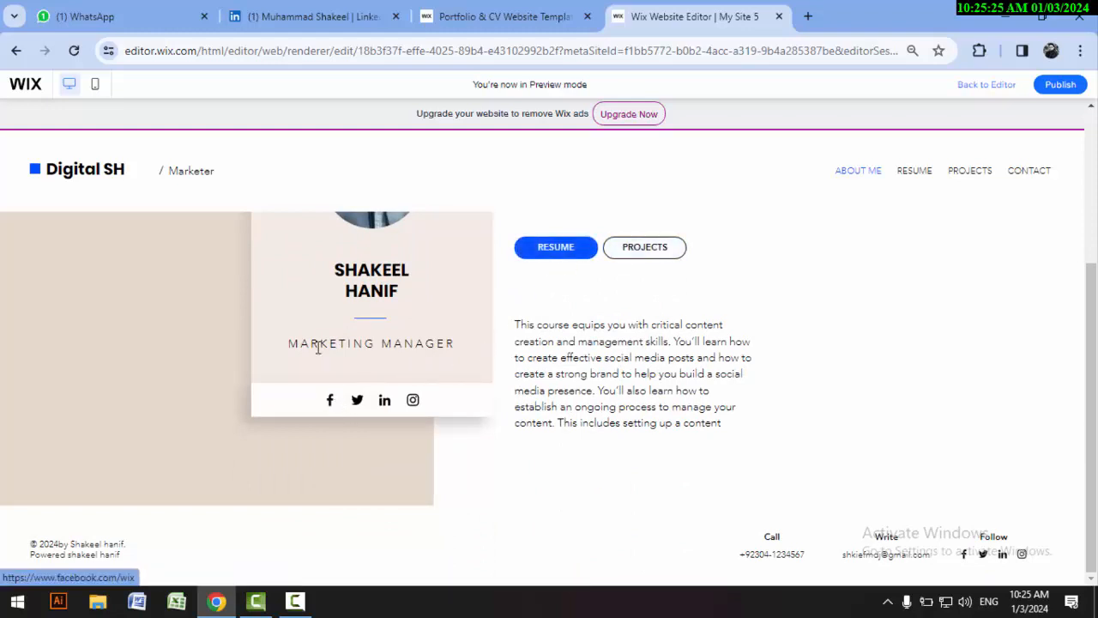
scroll(660, 443, up, 2)
scroll(601, 429, down, 1)
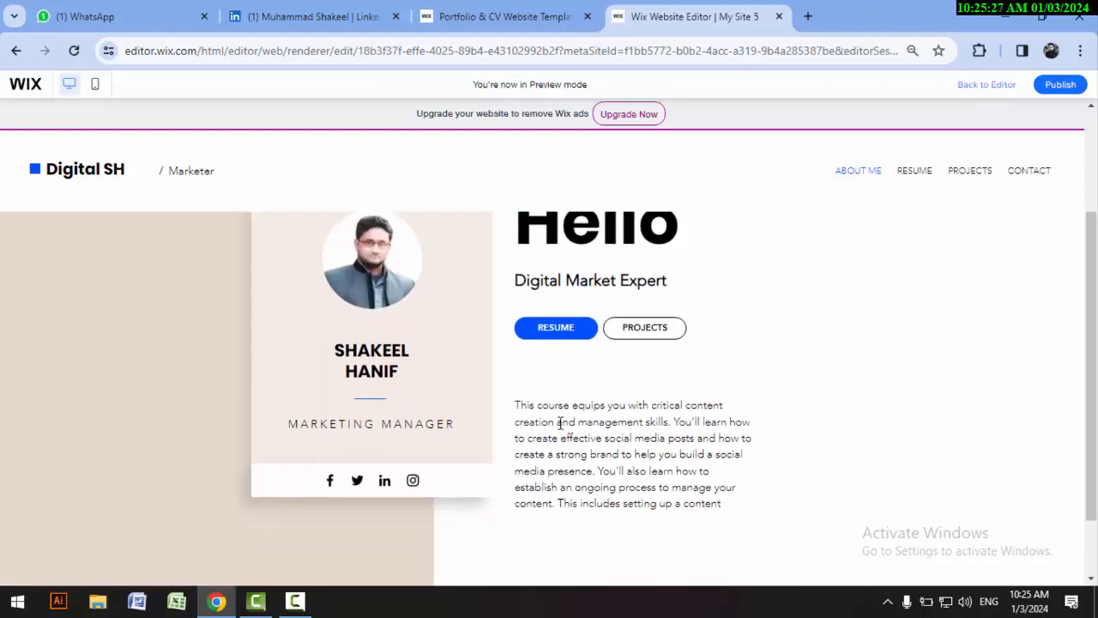
scroll(610, 444, up, 2)
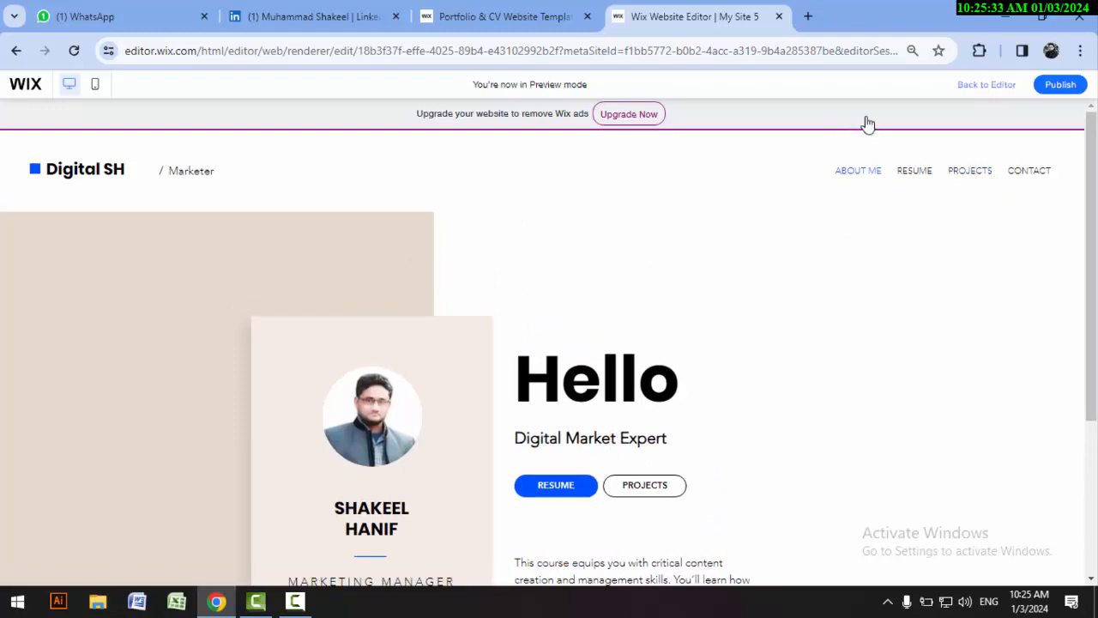
Step: Return to the editor, open the RESUME page and review its Experience section
click(987, 85)
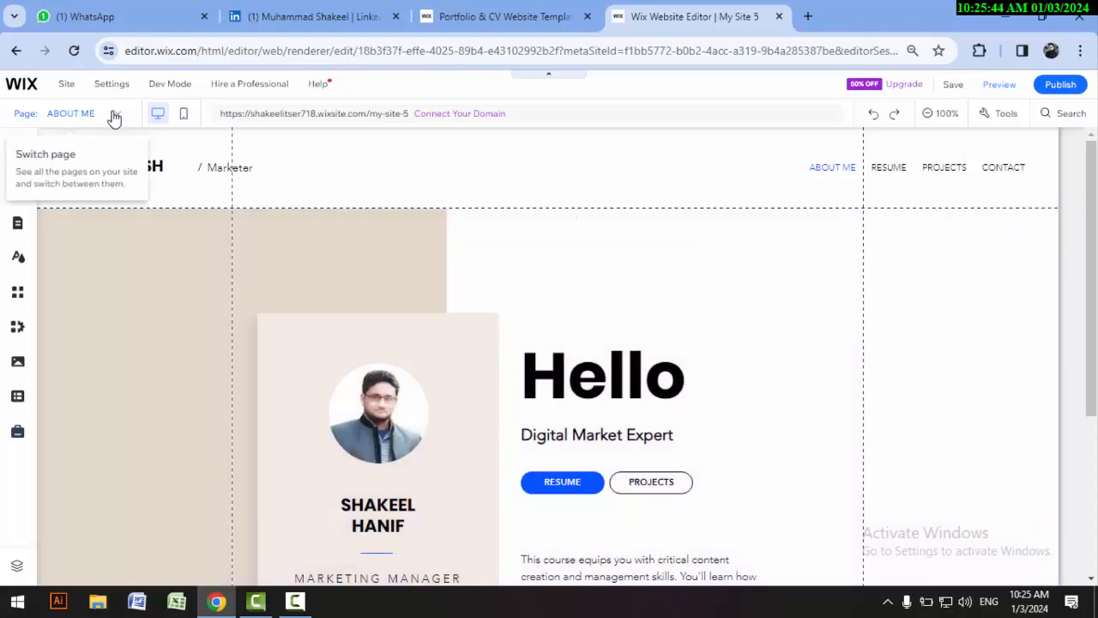
click(114, 115)
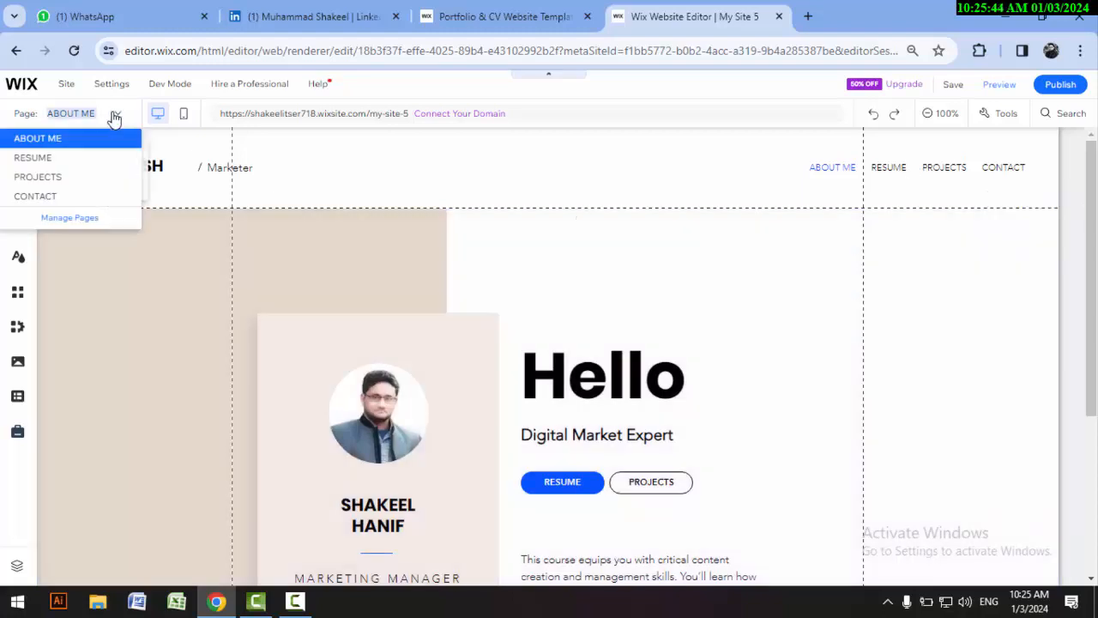
click(50, 160)
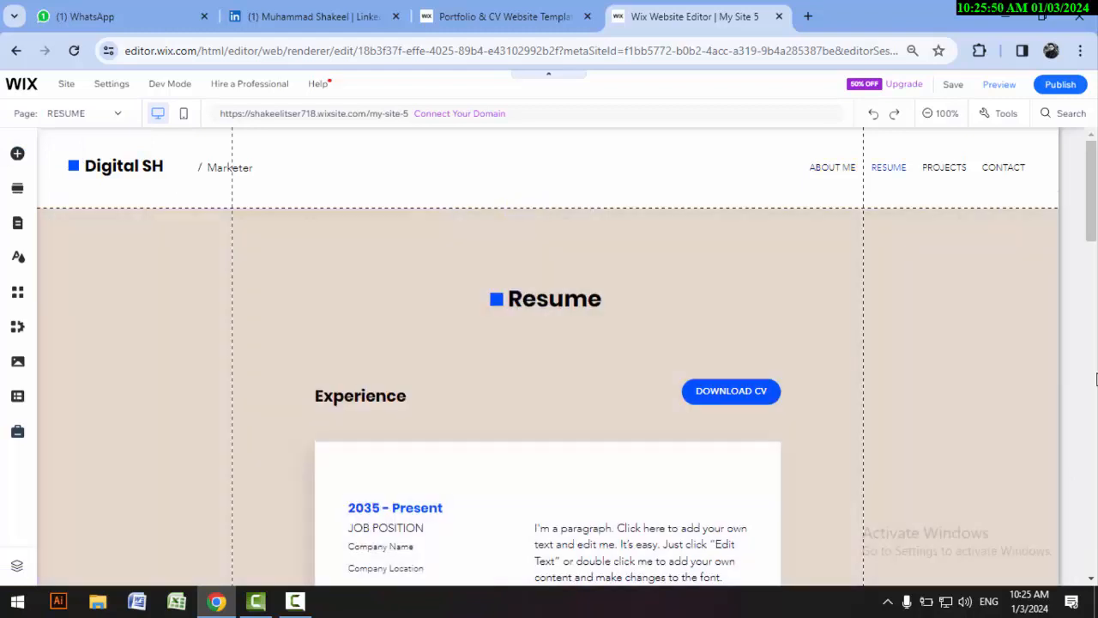
scroll(1000, 391, down, 1)
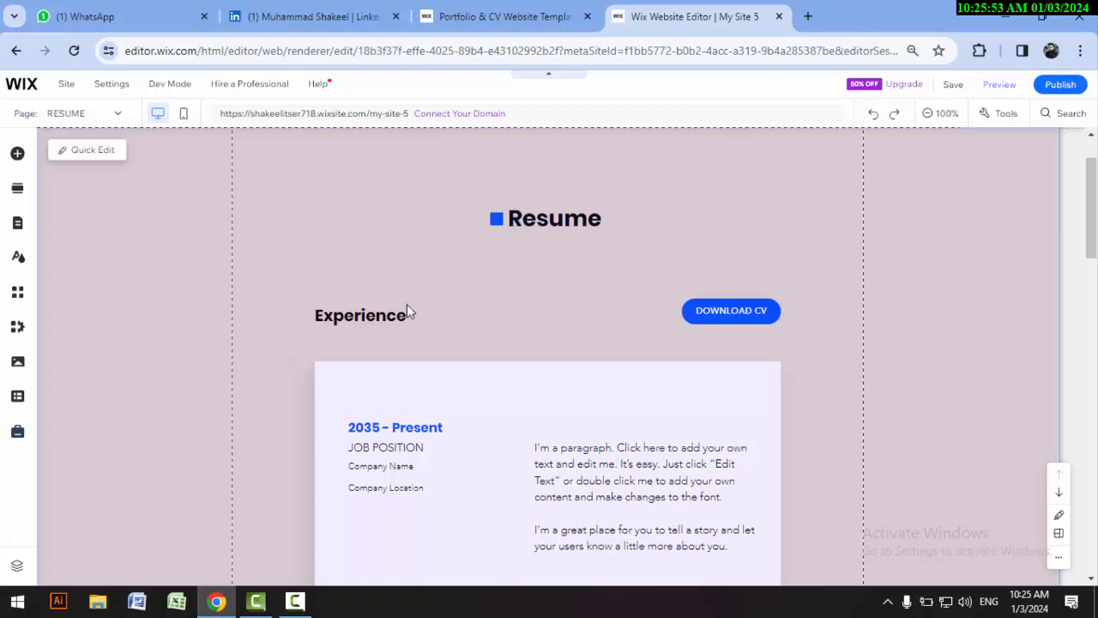
scroll(369, 296, down, 1)
scroll(497, 301, down, 1)
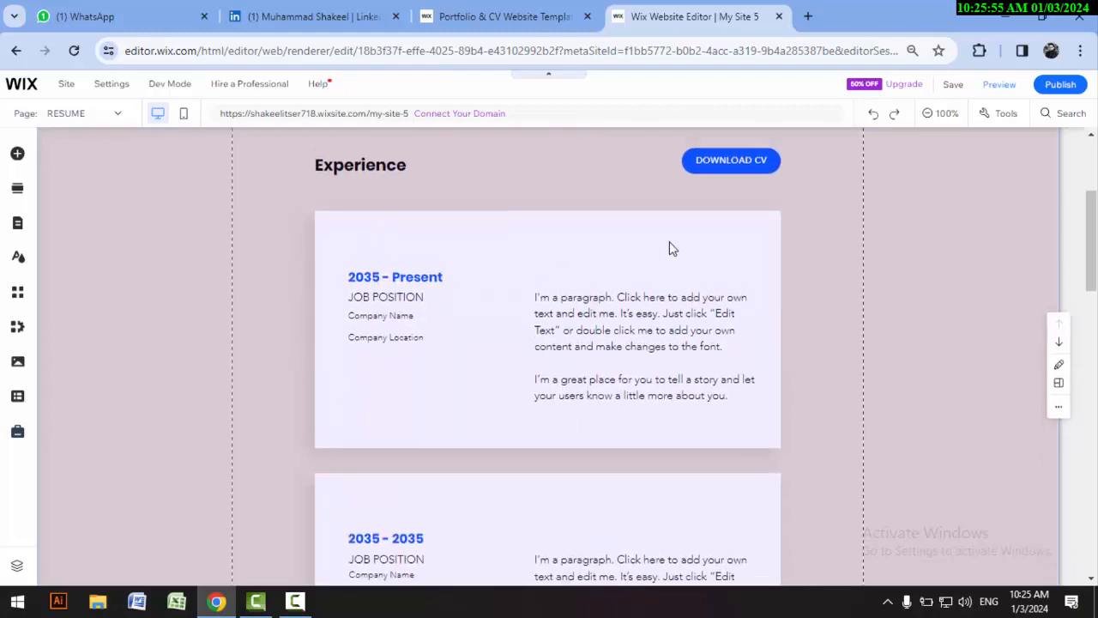
scroll(672, 248, up, 1)
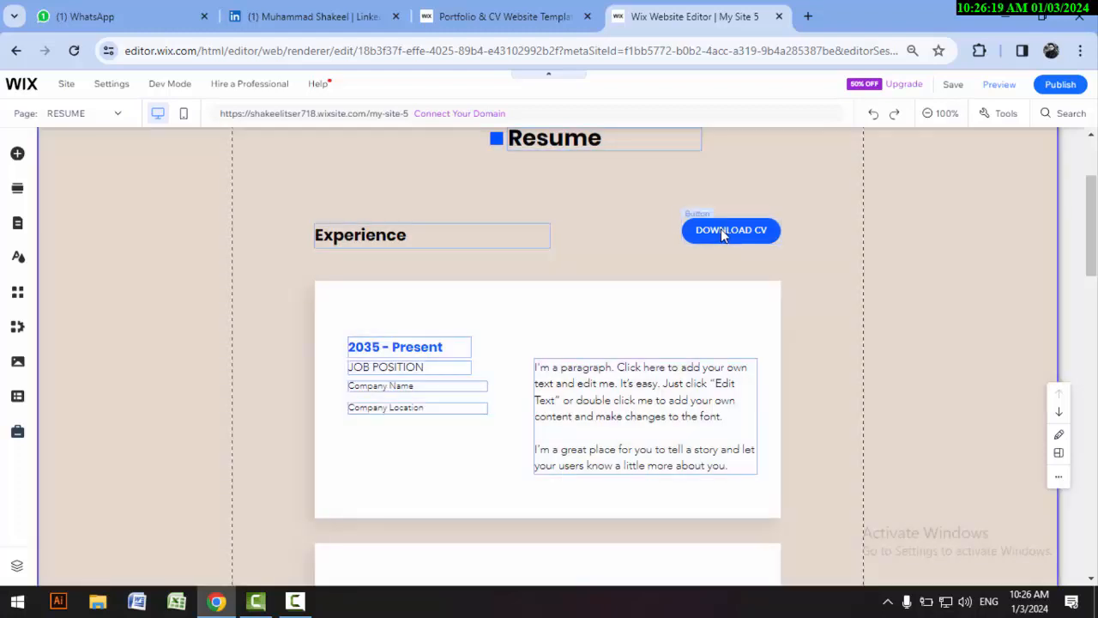
Step: Upload Artboard – 1.pdf from the Desktop and link the RESUME page's DOWNLOAD CV button to that document
click(725, 233)
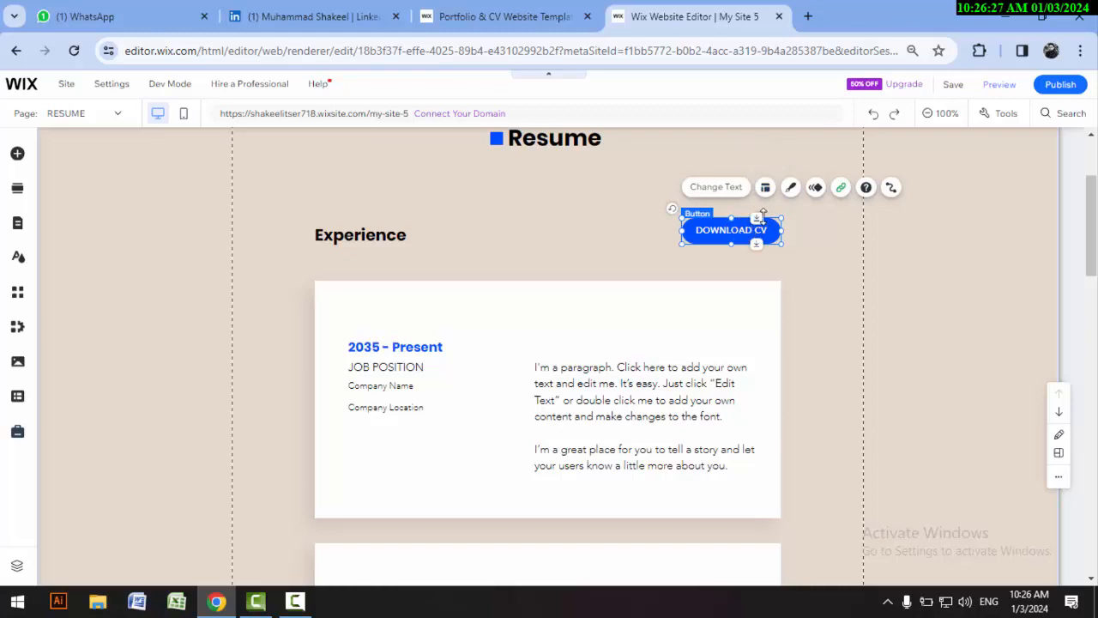
click(841, 188)
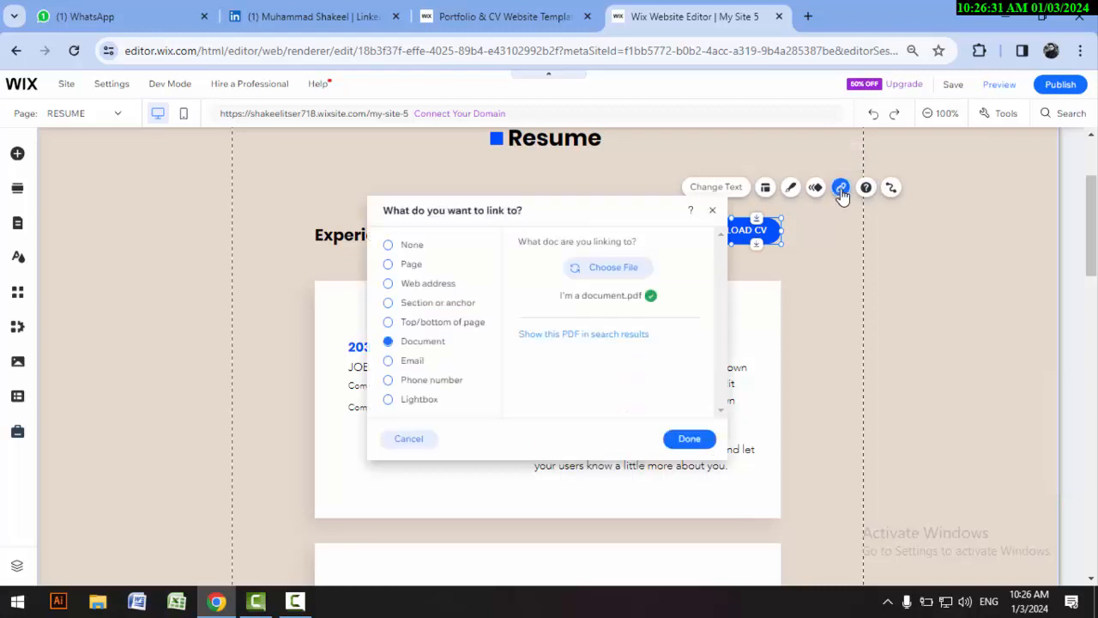
click(595, 268)
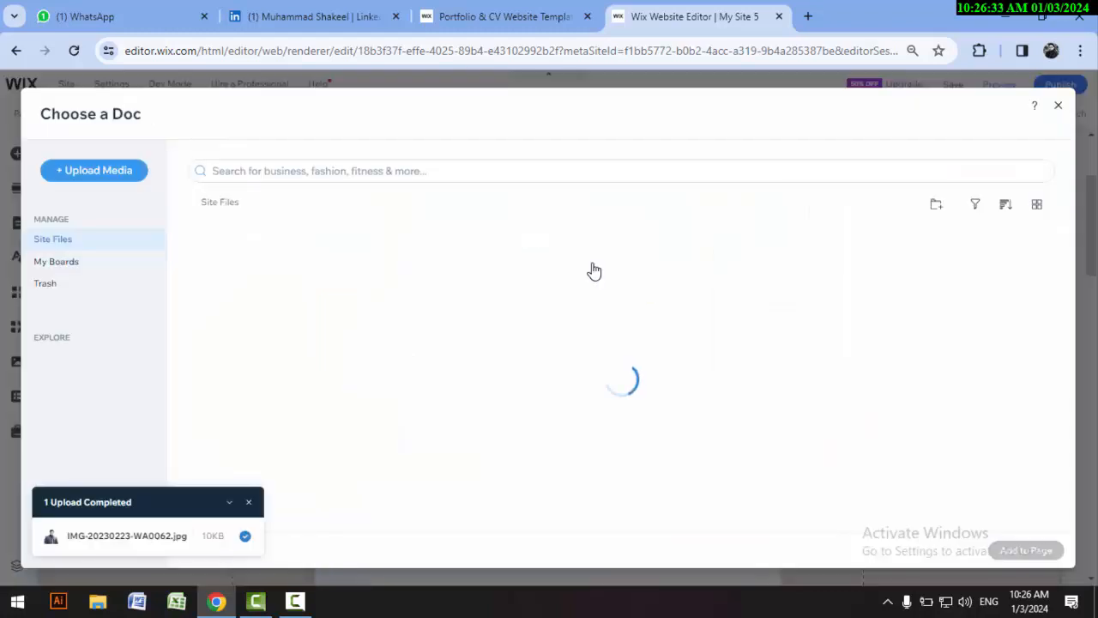
click(92, 170)
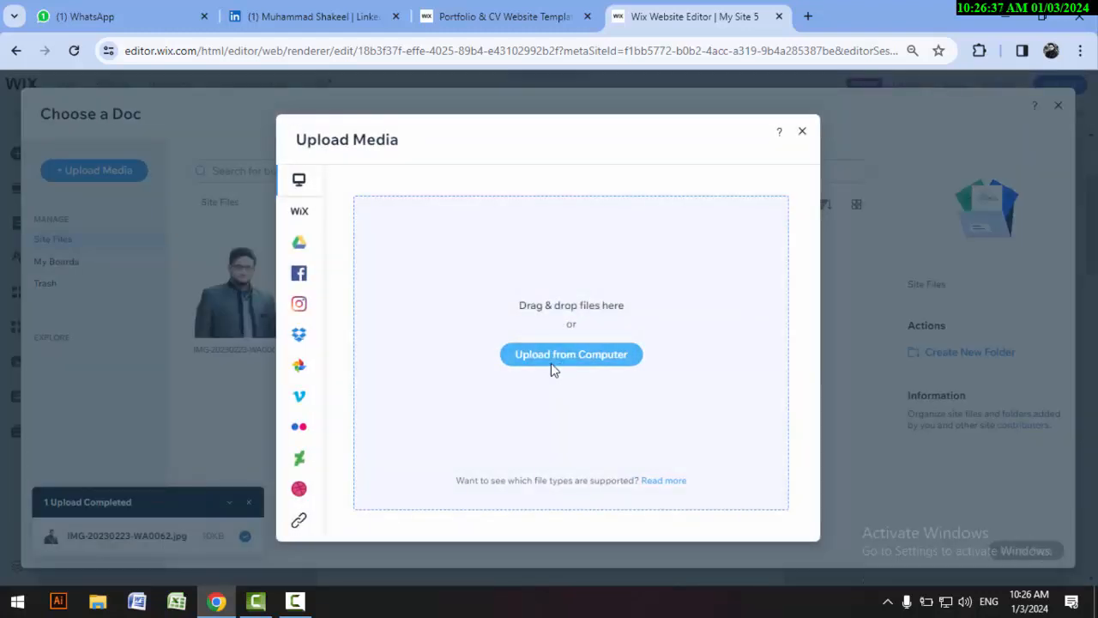
click(544, 355)
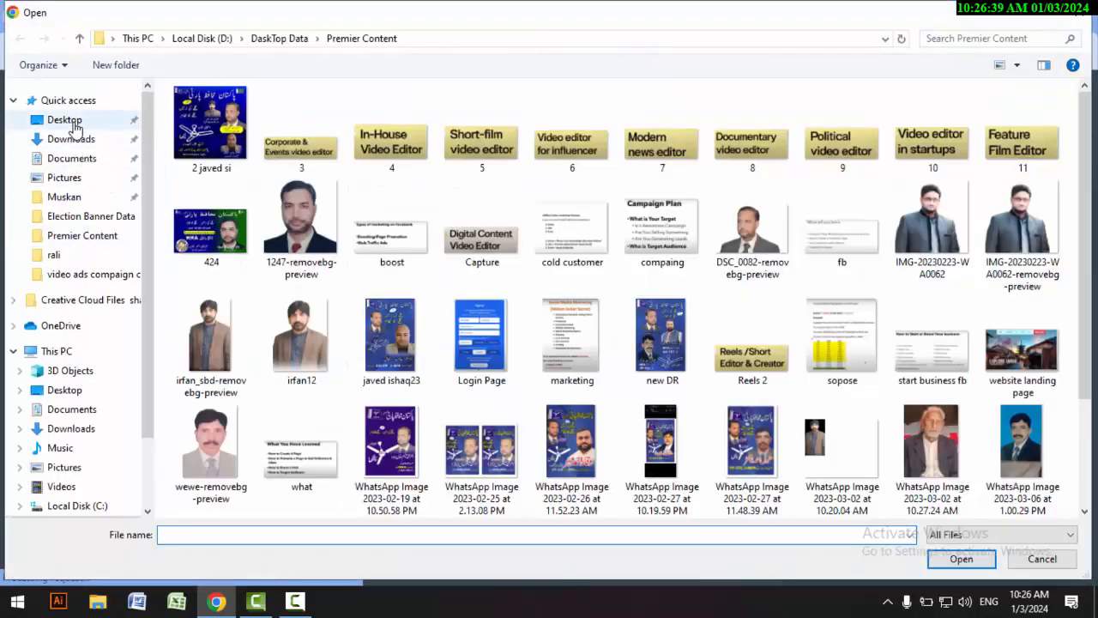
scroll(736, 206, down, 3)
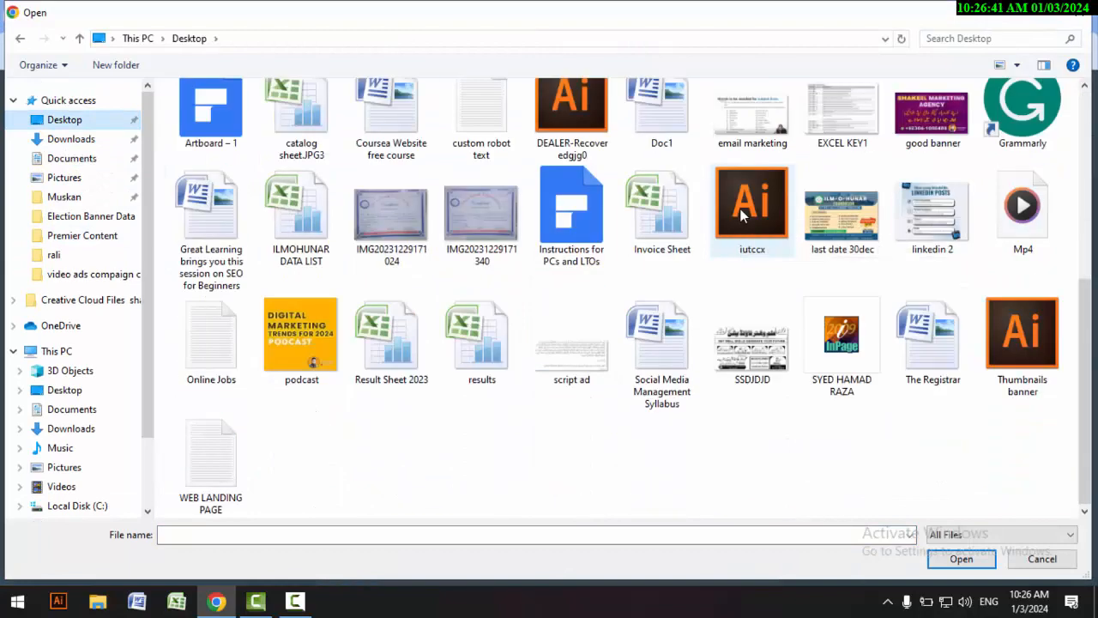
scroll(908, 459, up, 1)
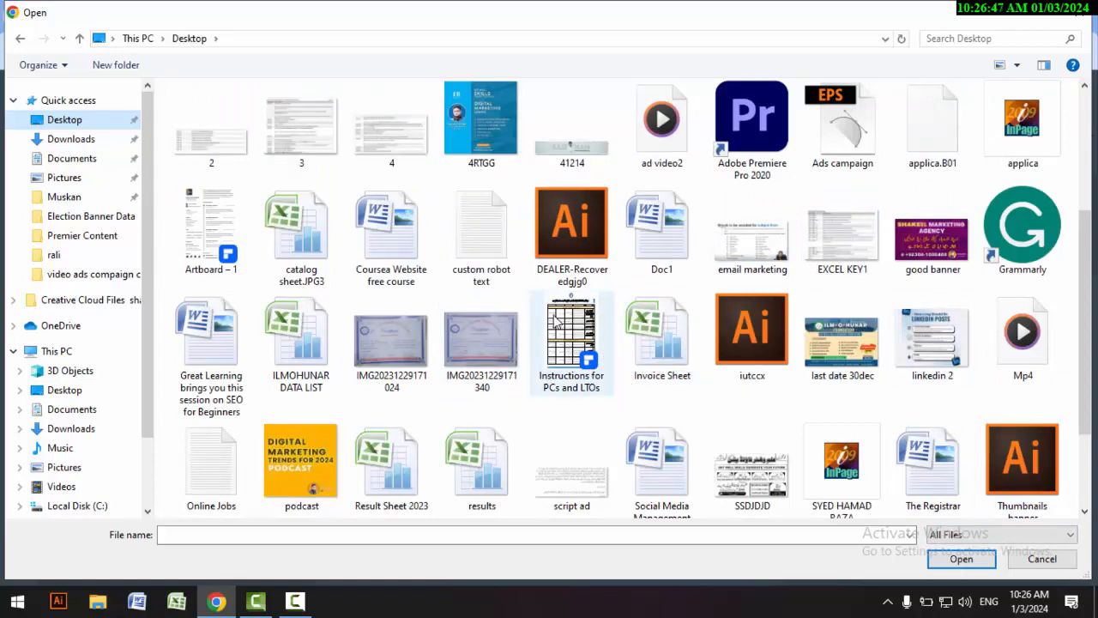
click(204, 221)
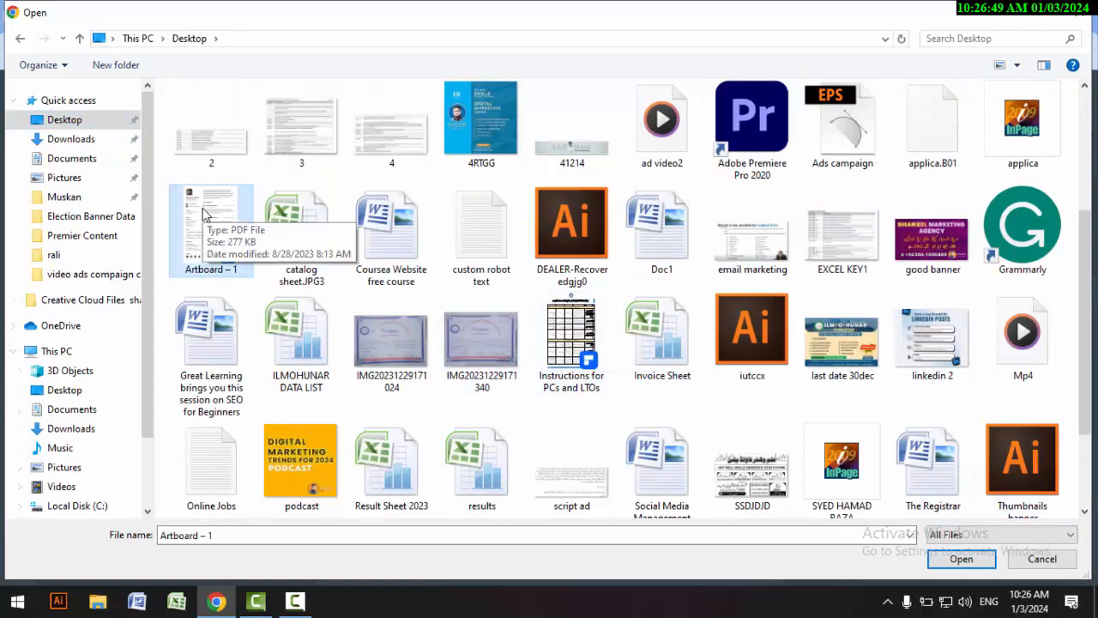
double_click(206, 219)
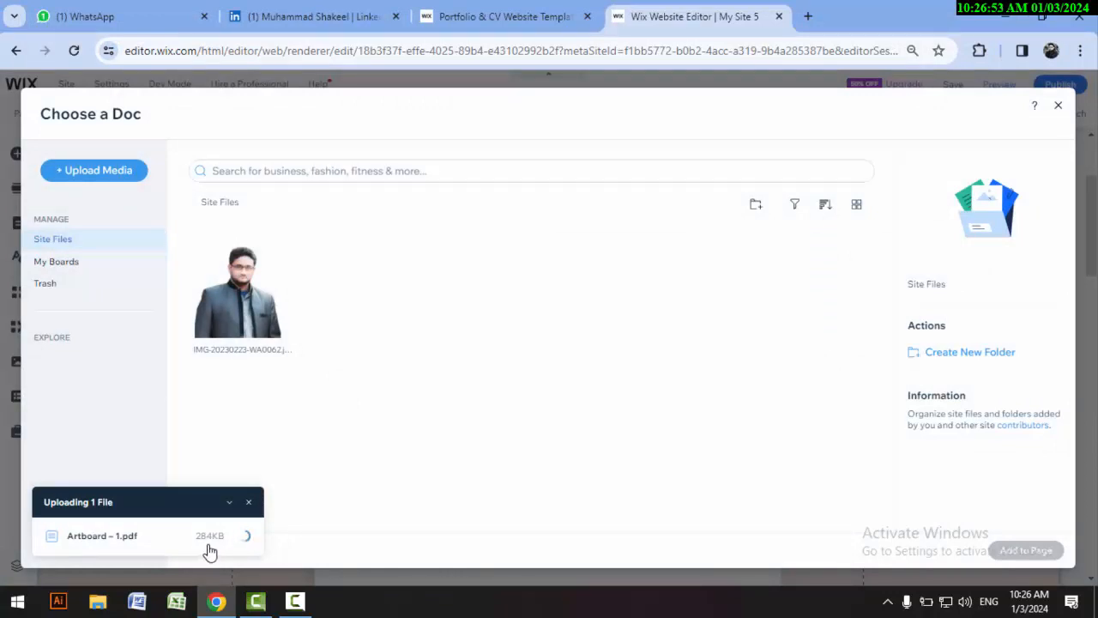
click(1023, 551)
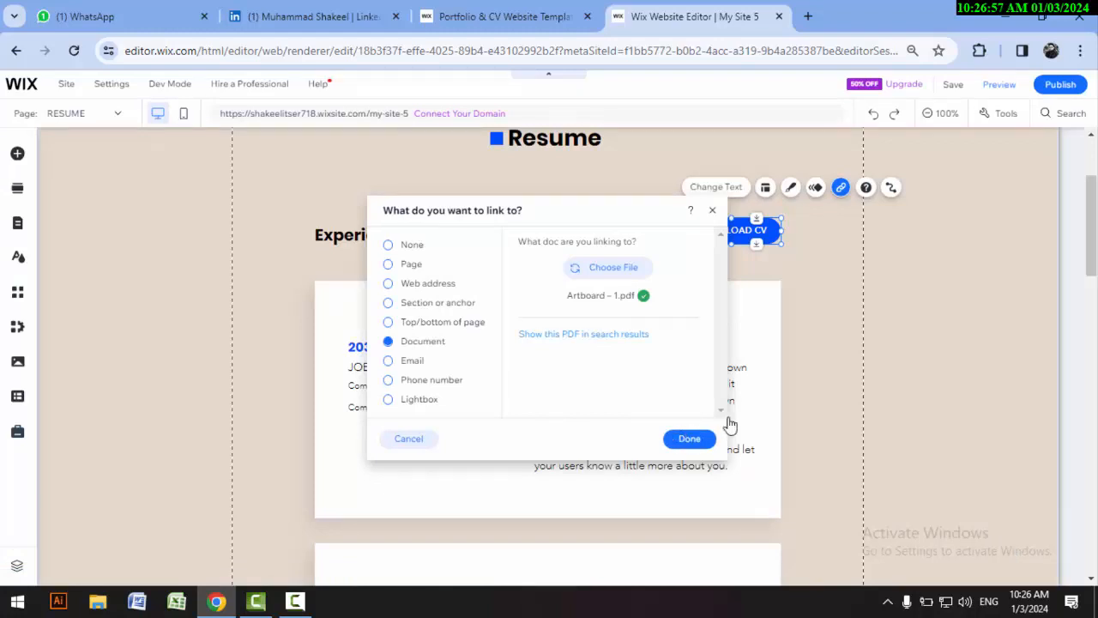
click(689, 439)
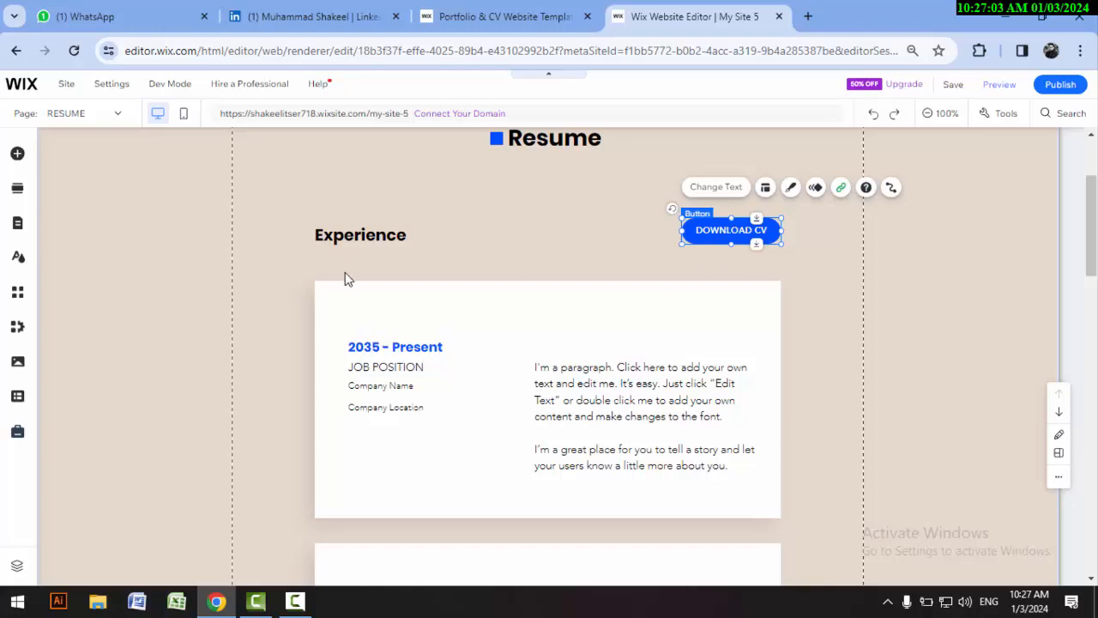
Step: Examine the editable date, job position and company location texts in the first Experience card
click(426, 273)
scroll(432, 314, down, 1)
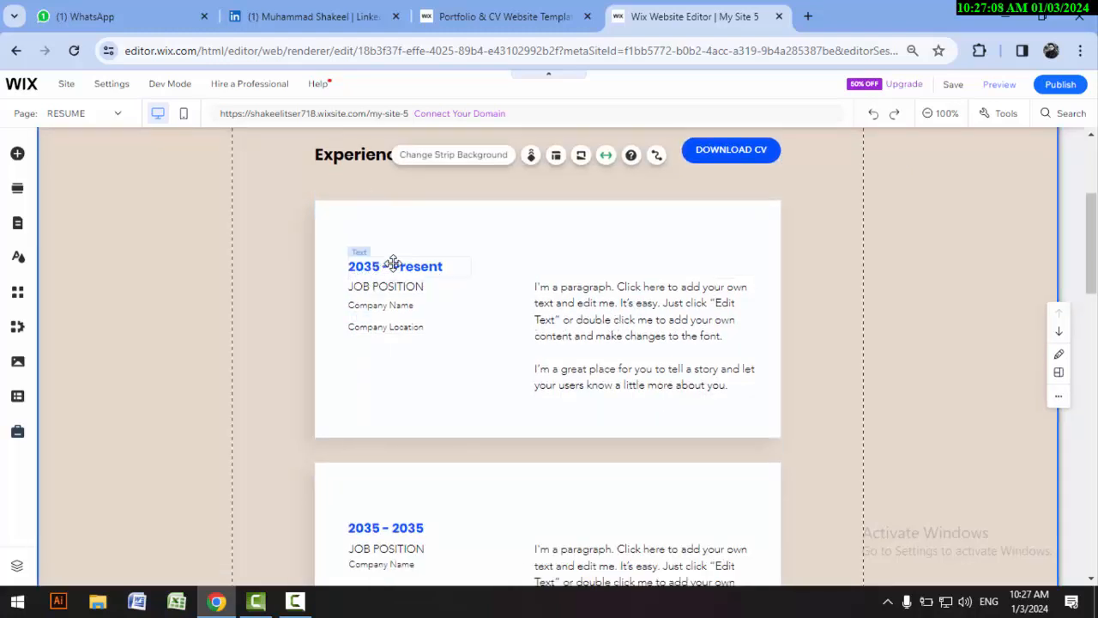
click(444, 266)
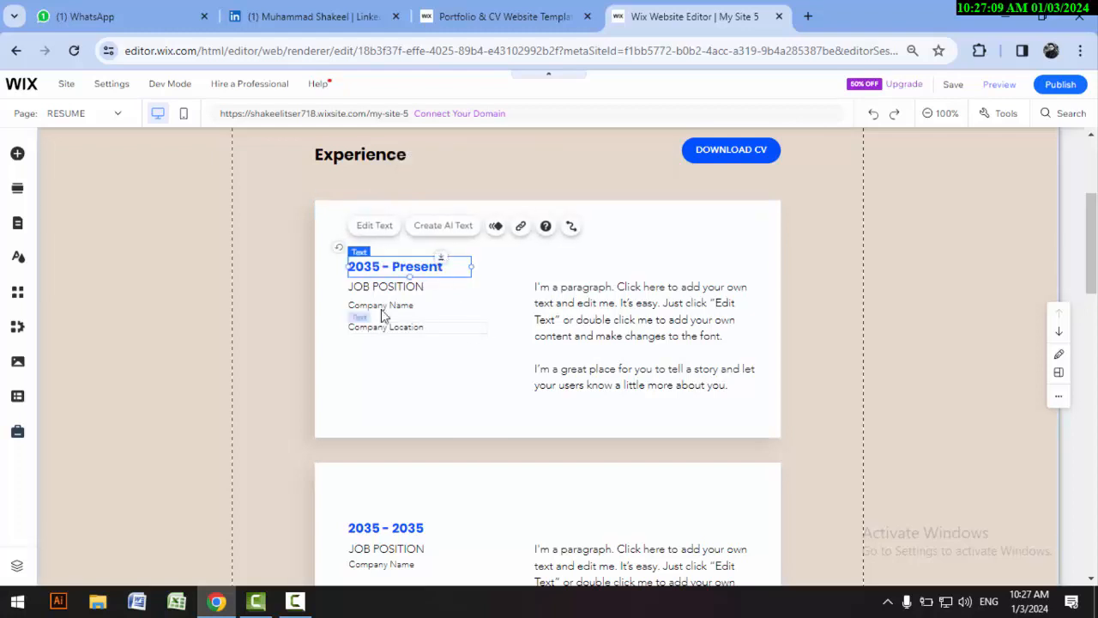
click(359, 290)
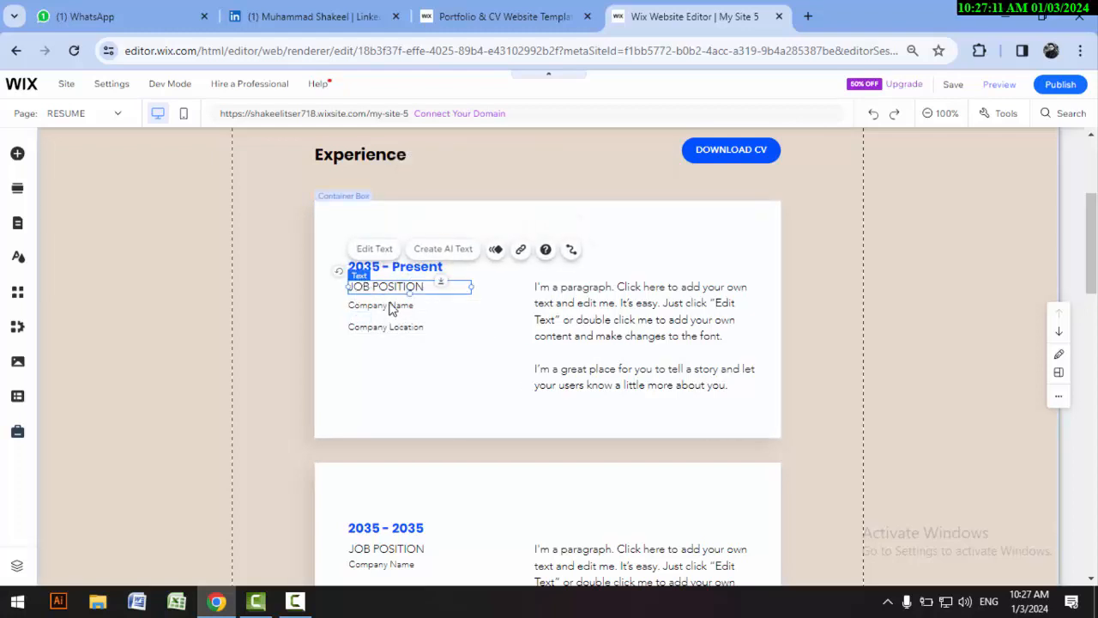
click(388, 327)
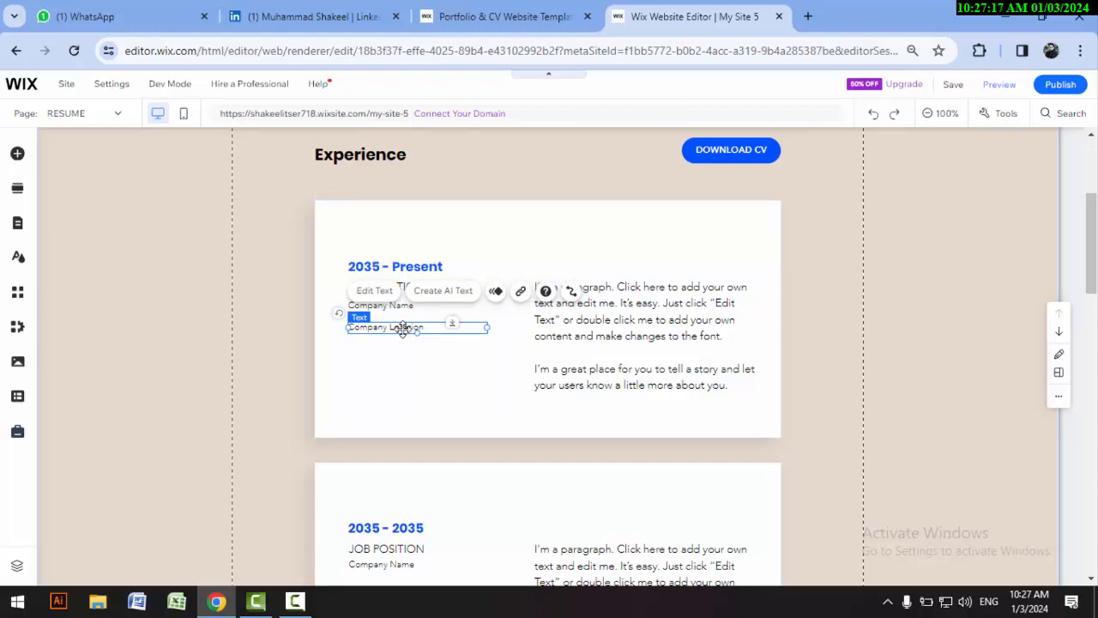
click(399, 270)
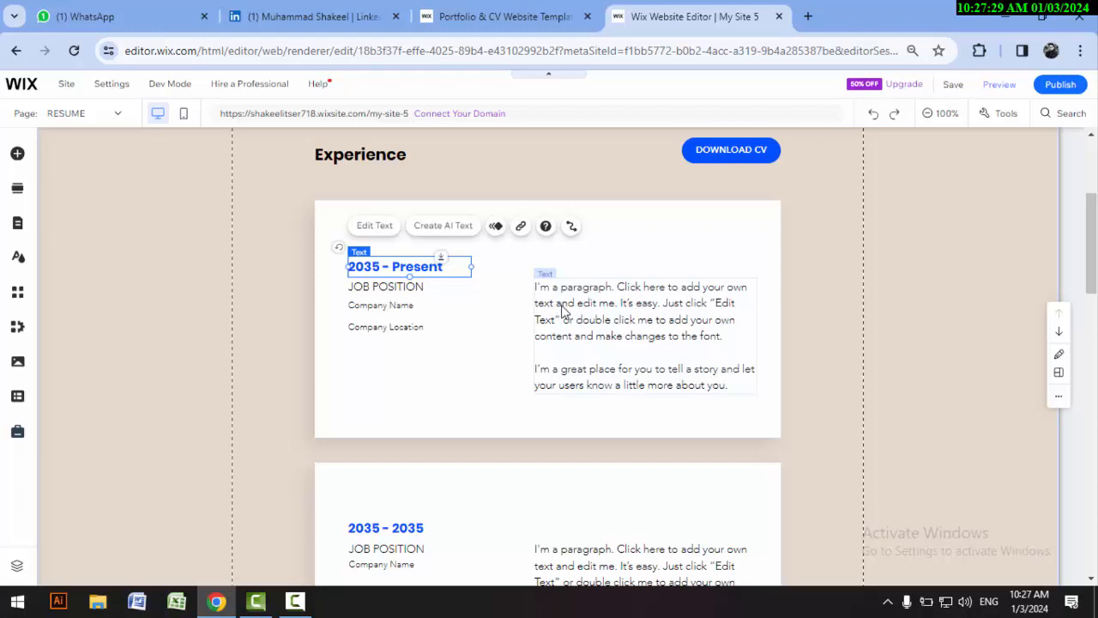
Step: Look over the remaining Experience cards and the Education cards on the RESUME page
scroll(562, 309, down, 3)
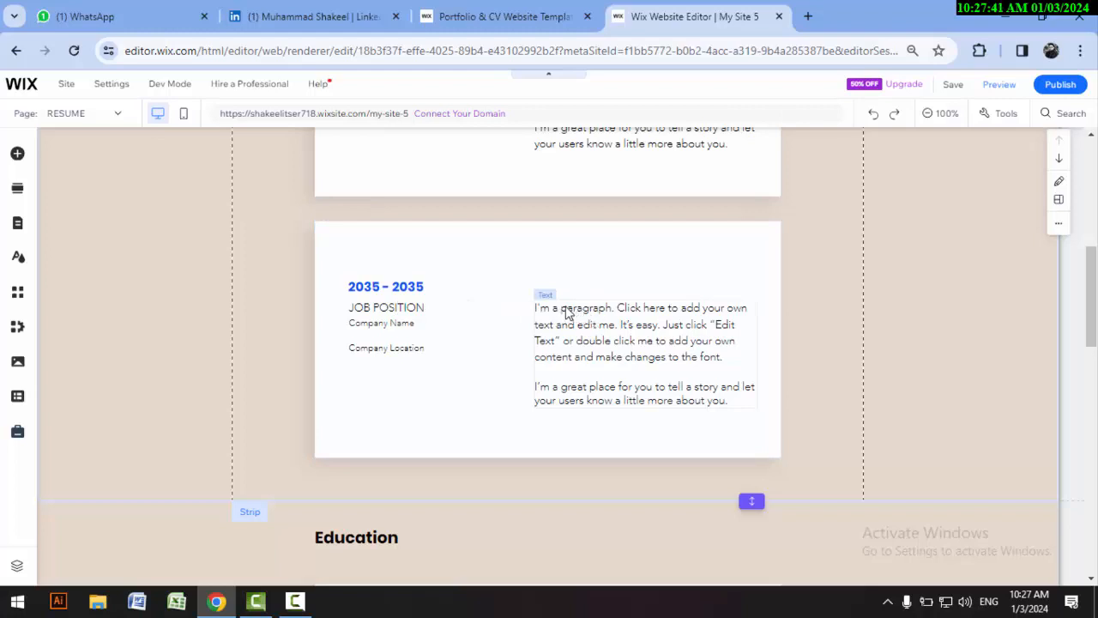
scroll(507, 304, down, 1)
scroll(508, 304, down, 3)
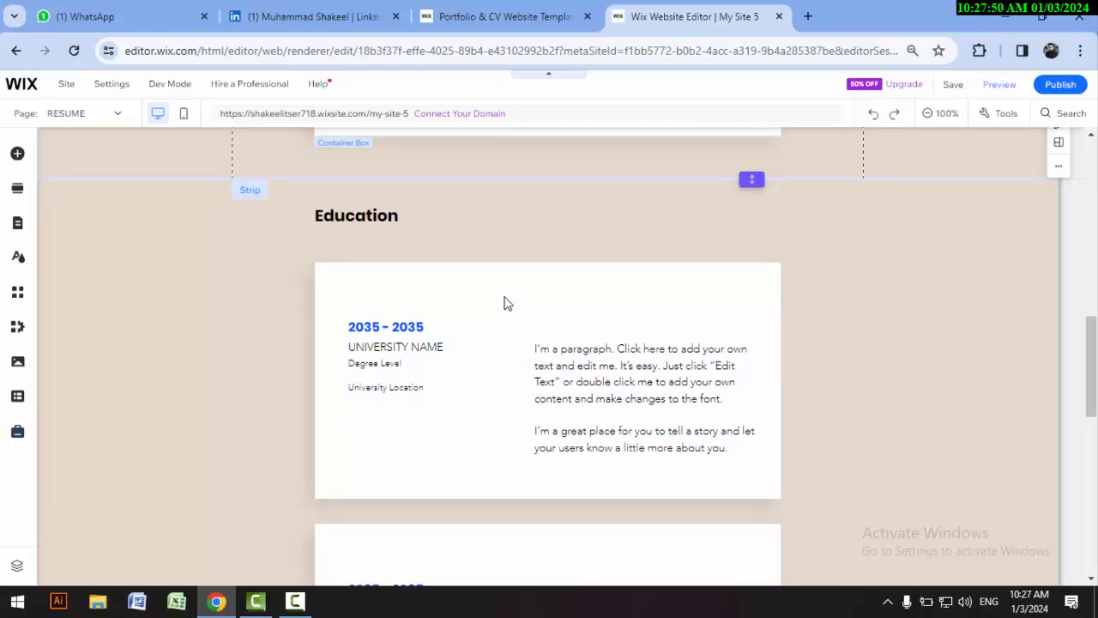
scroll(500, 302, up, 4)
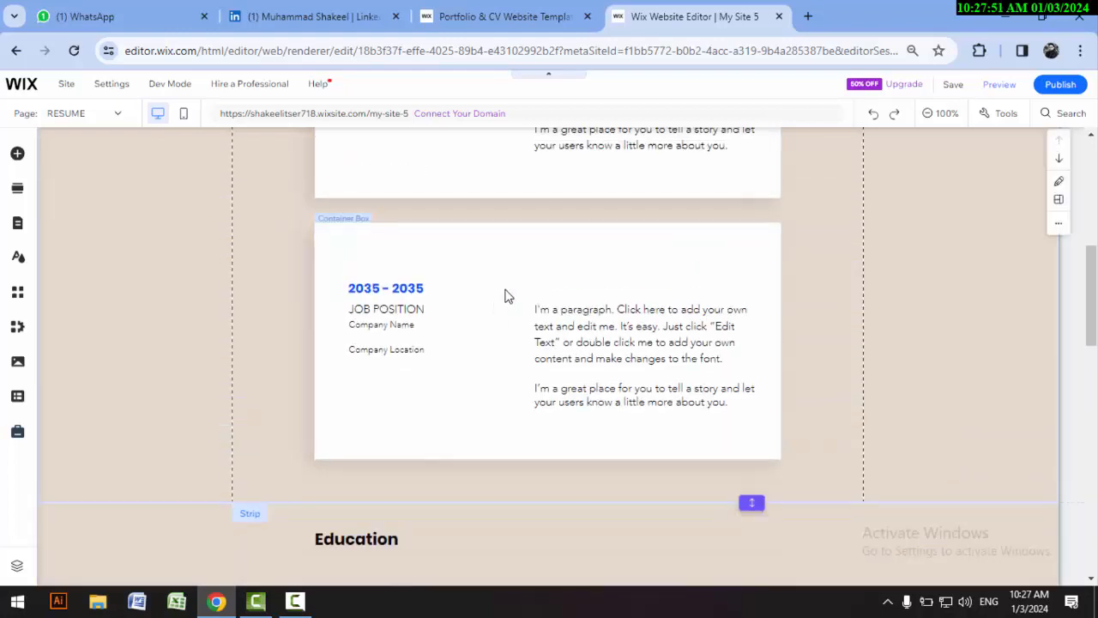
scroll(496, 294, down, 5)
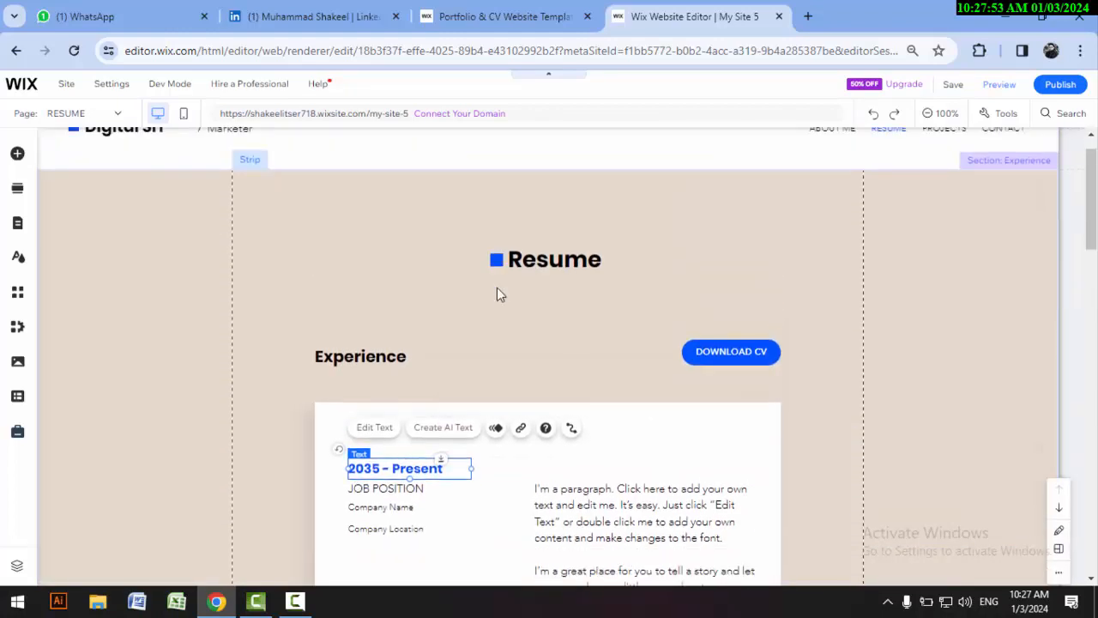
scroll(496, 298, down, 2)
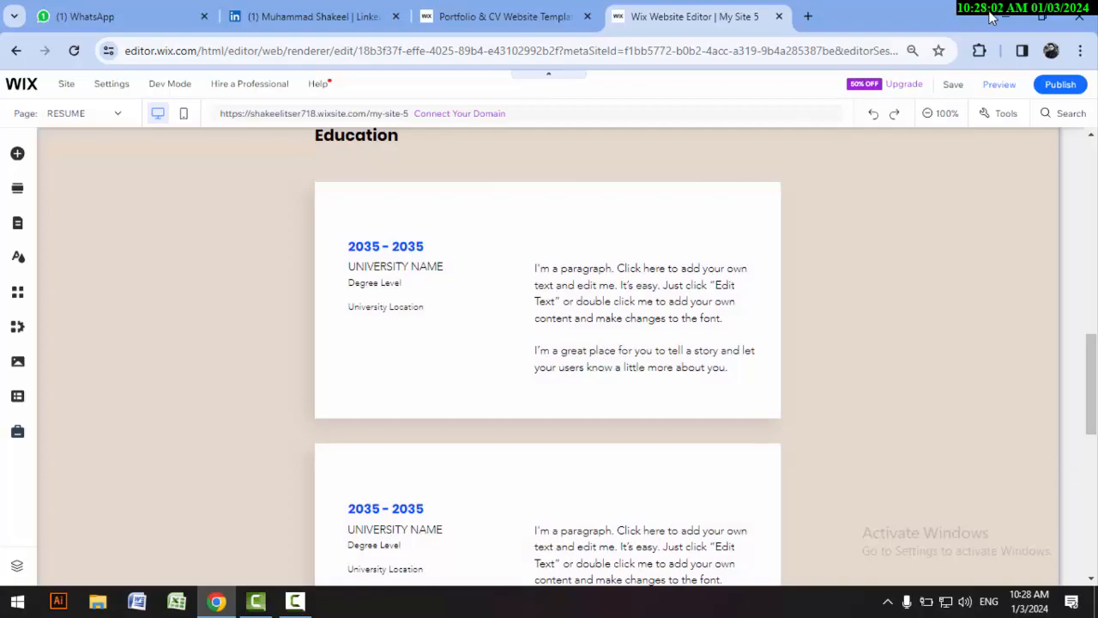
Step: Switch to the desktop, open Artboard – 1.pdf in PDFelement and read through the CV from the introduction to the education details
key(super+d)
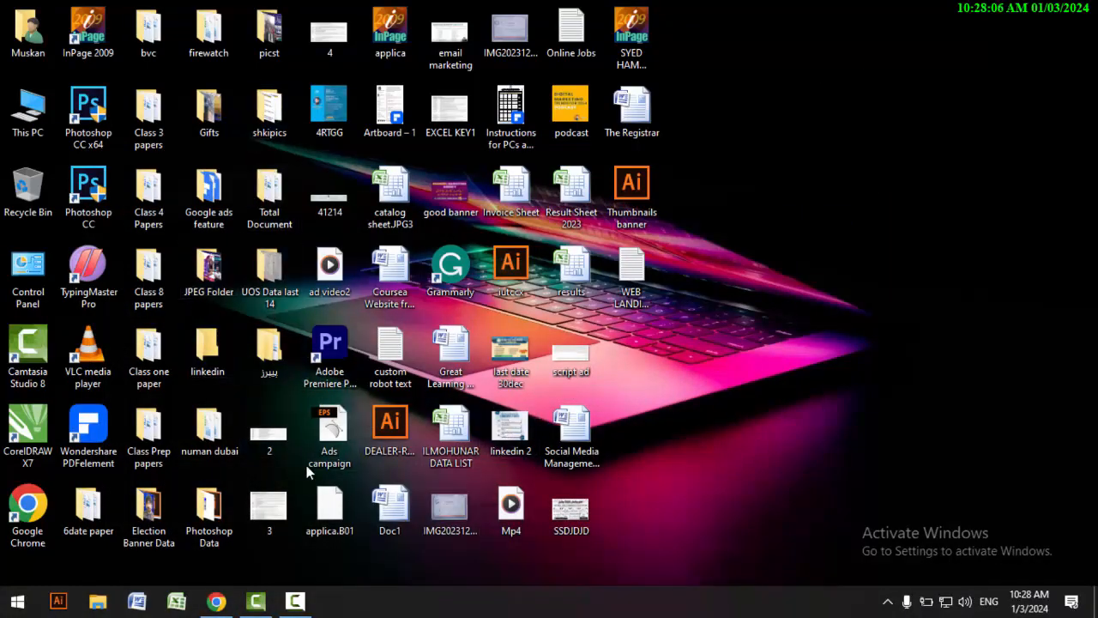
click(295, 600)
click(1021, 525)
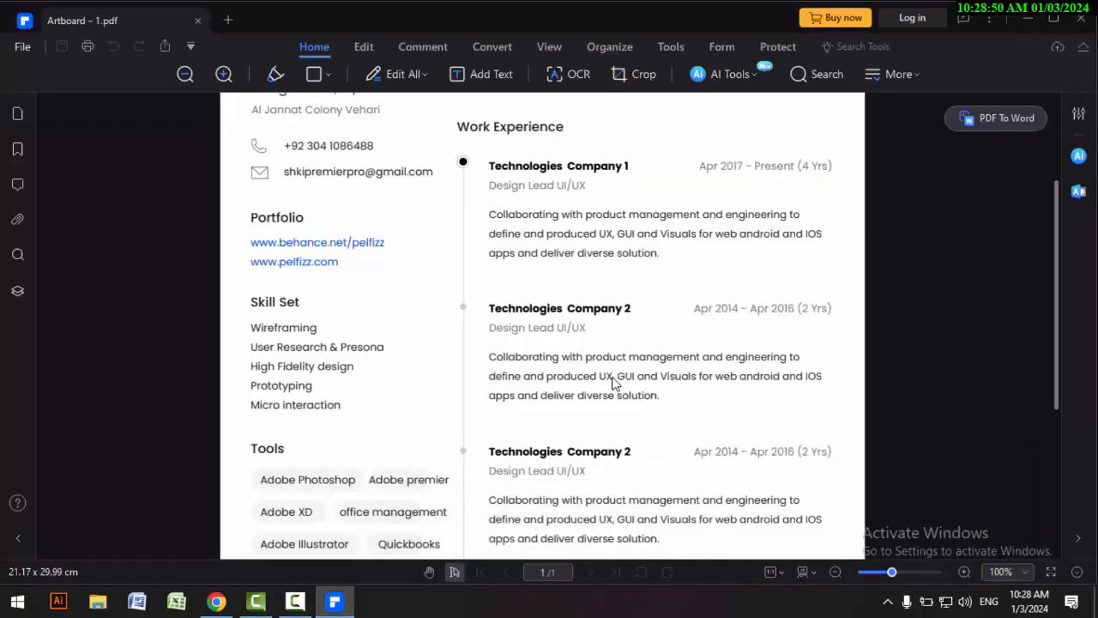
scroll(613, 386, up, 3)
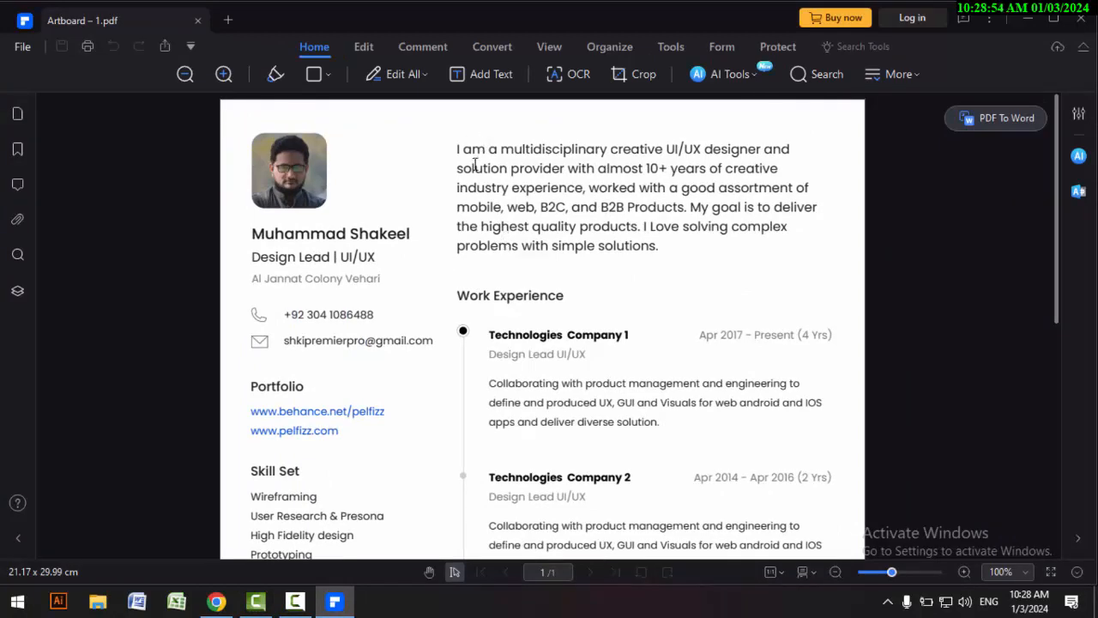
scroll(475, 165, down, 2)
scroll(474, 164, down, 3)
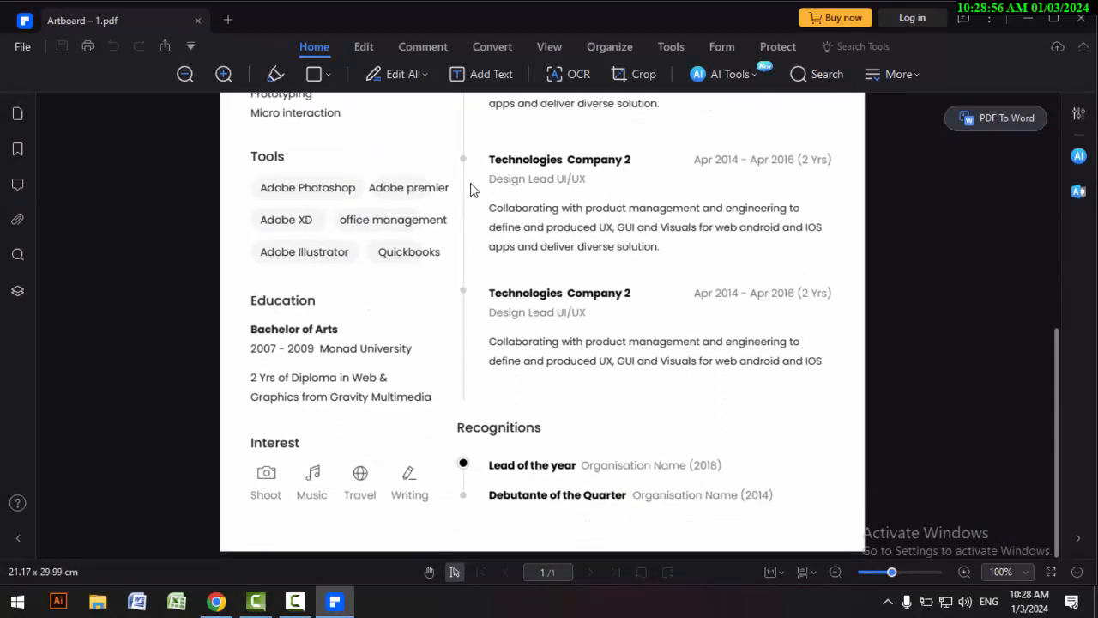
scroll(368, 387, up, 1)
scroll(261, 401, down, 1)
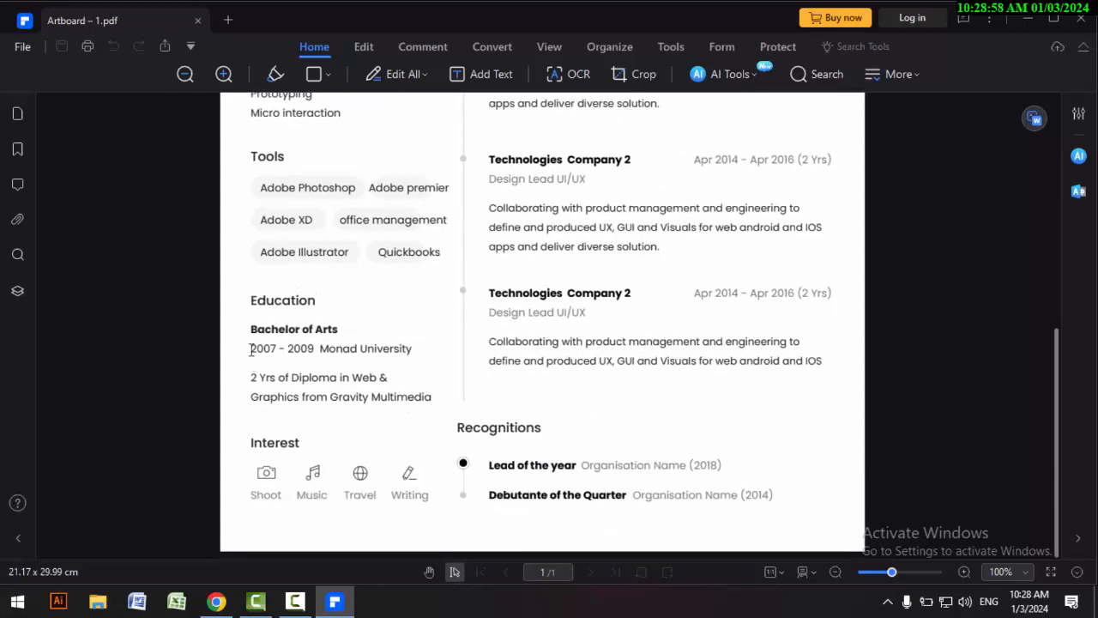
Step: Examine the CV's Education entries by selecting the degree, the 2007 - 2009 university line and the diploma text
mouse_move(251, 350)
mouse_down()
mouse_move(400, 350)
mouse_move(380, 356)
mouse_up()
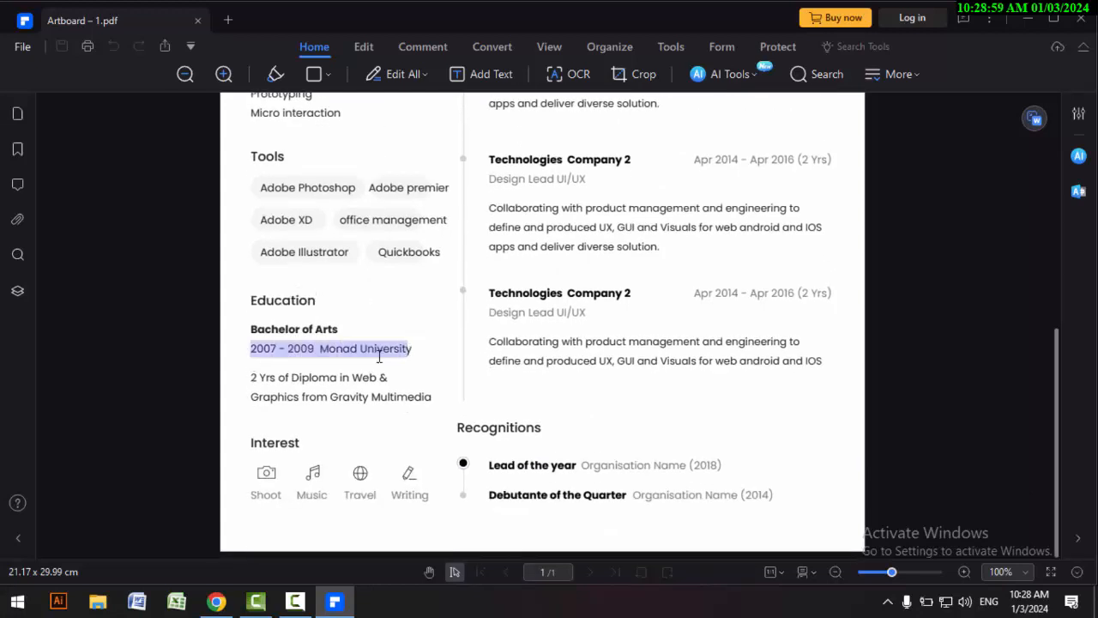
click(277, 352)
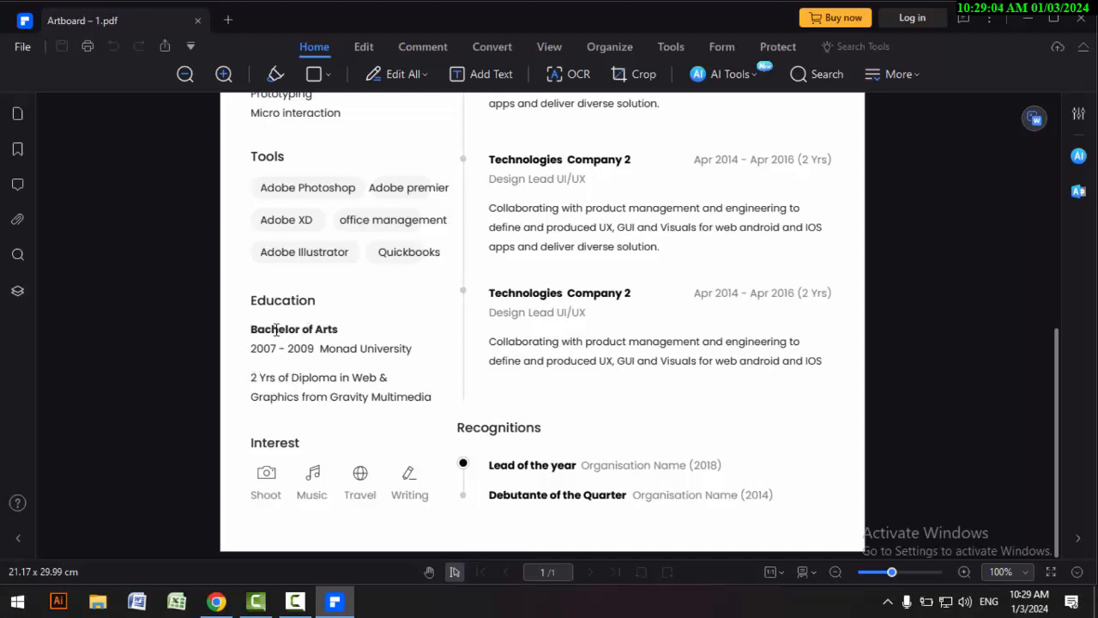
drag(252, 332, 341, 334)
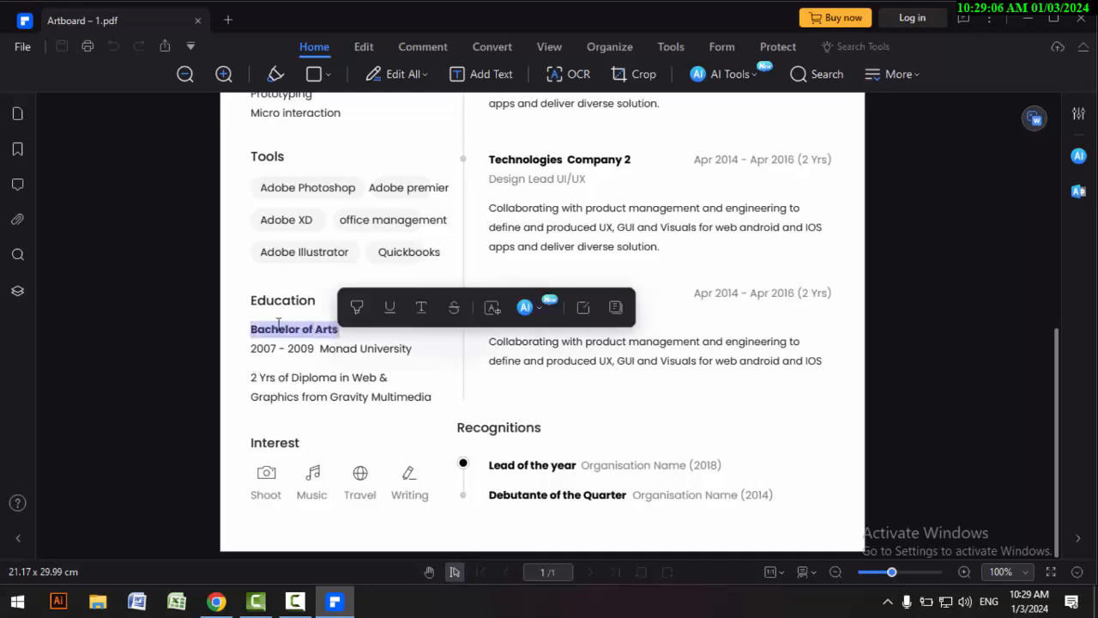
drag(250, 350, 415, 350)
click(247, 391)
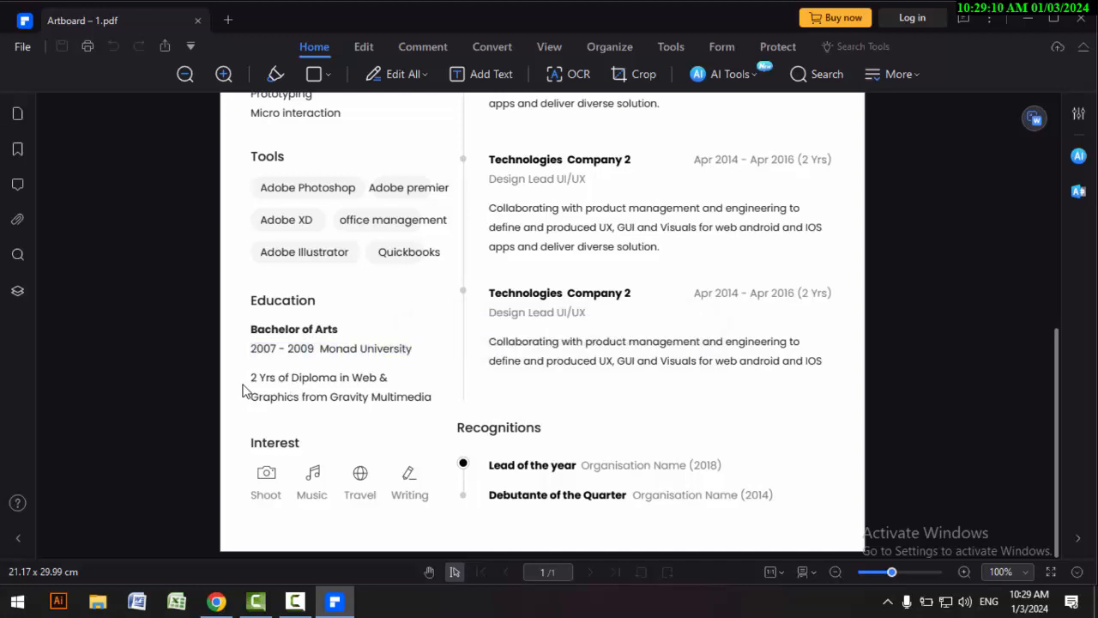
drag(241, 374, 431, 398)
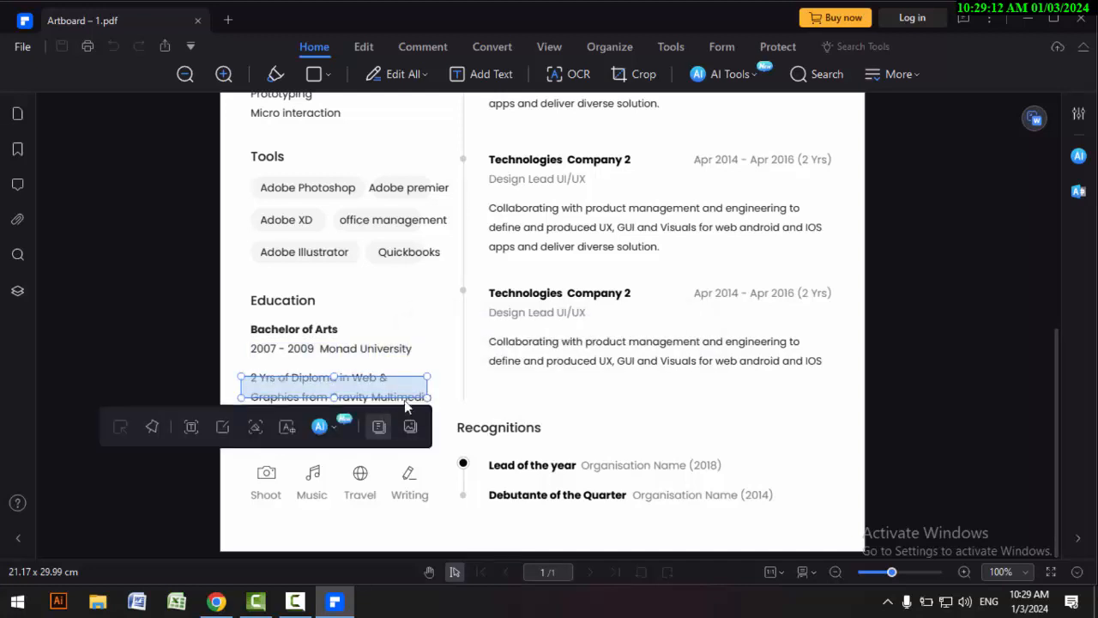
Step: Close the PDF, switch back to the Wix editor and review the Education, Professional skillset and Languages sections
click(1082, 19)
click(216, 603)
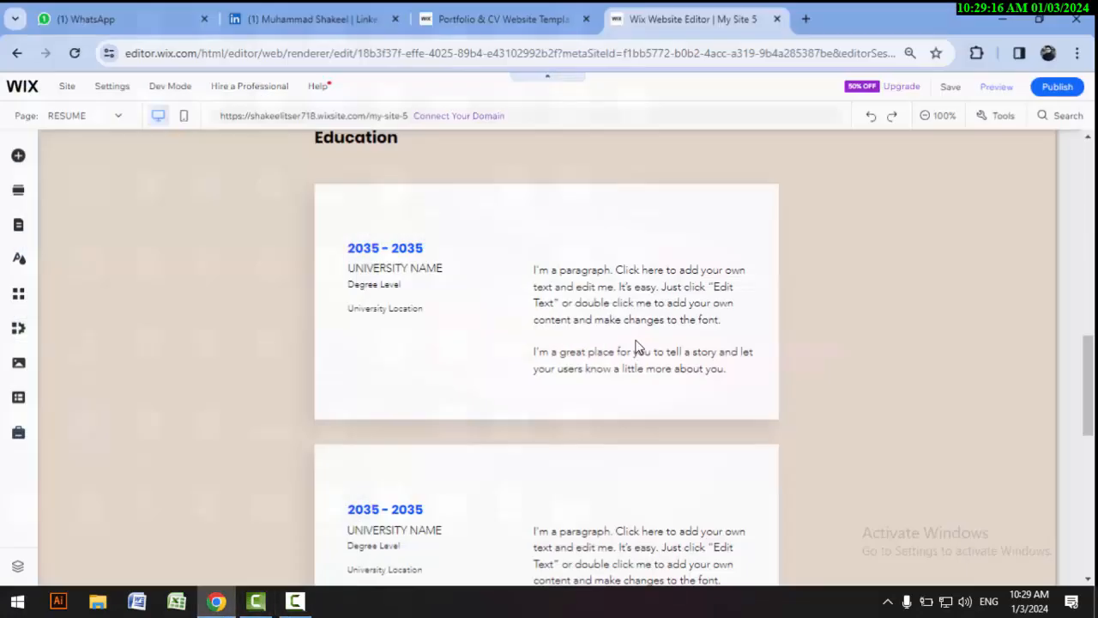
scroll(512, 347, down, 5)
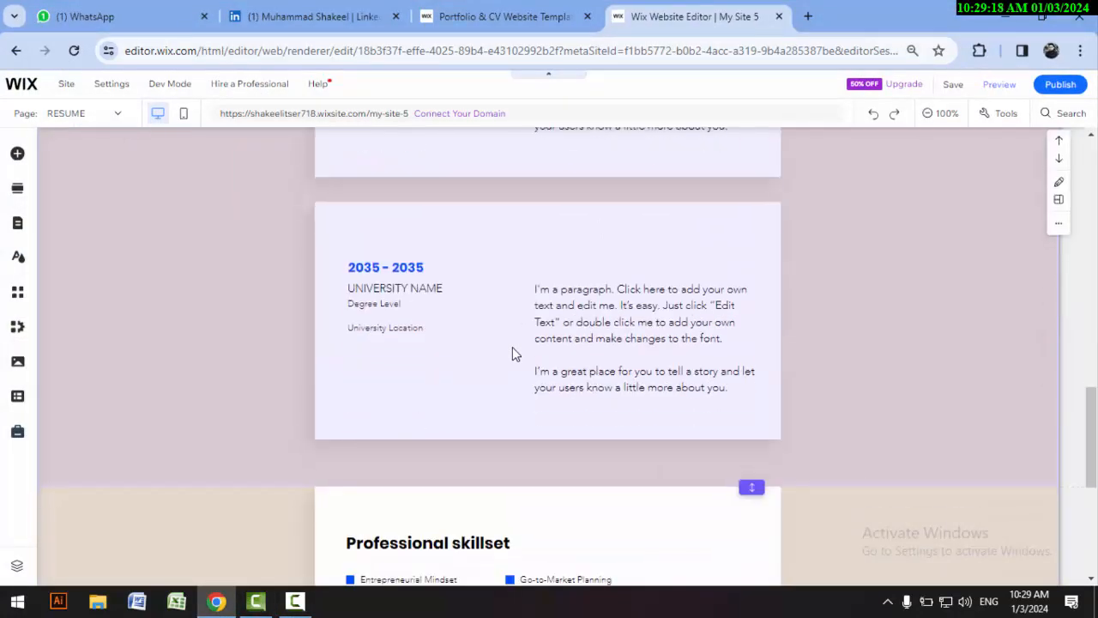
scroll(512, 347, down, 1)
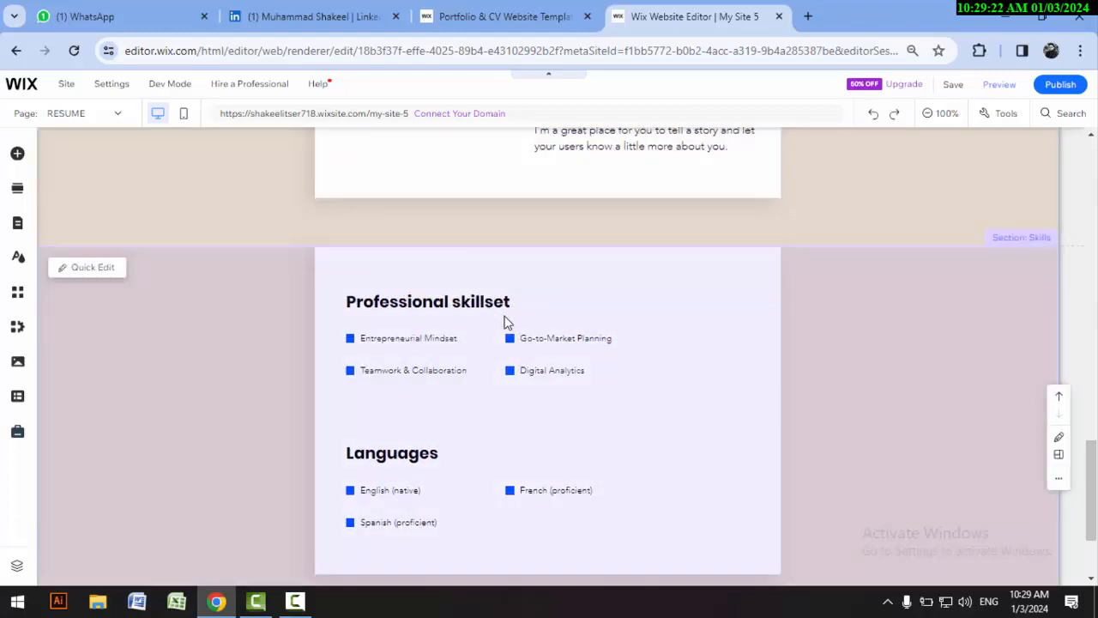
scroll(507, 322, down, 1)
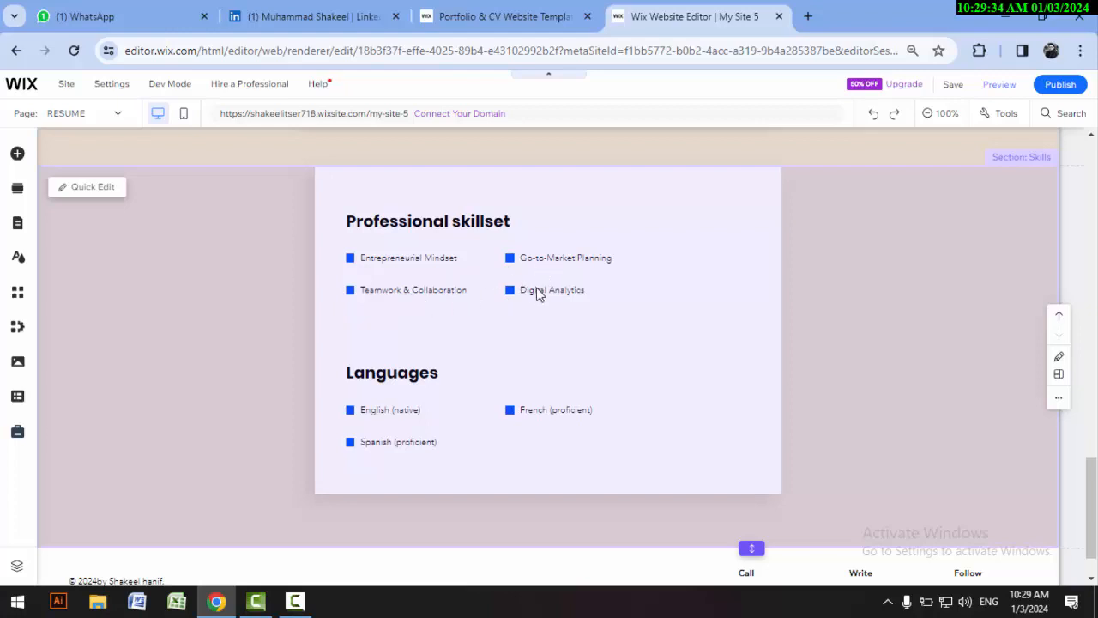
Step: Review the Professional skillset, Languages and footer areas at the end of the RESUME page
scroll(405, 353, down, 1)
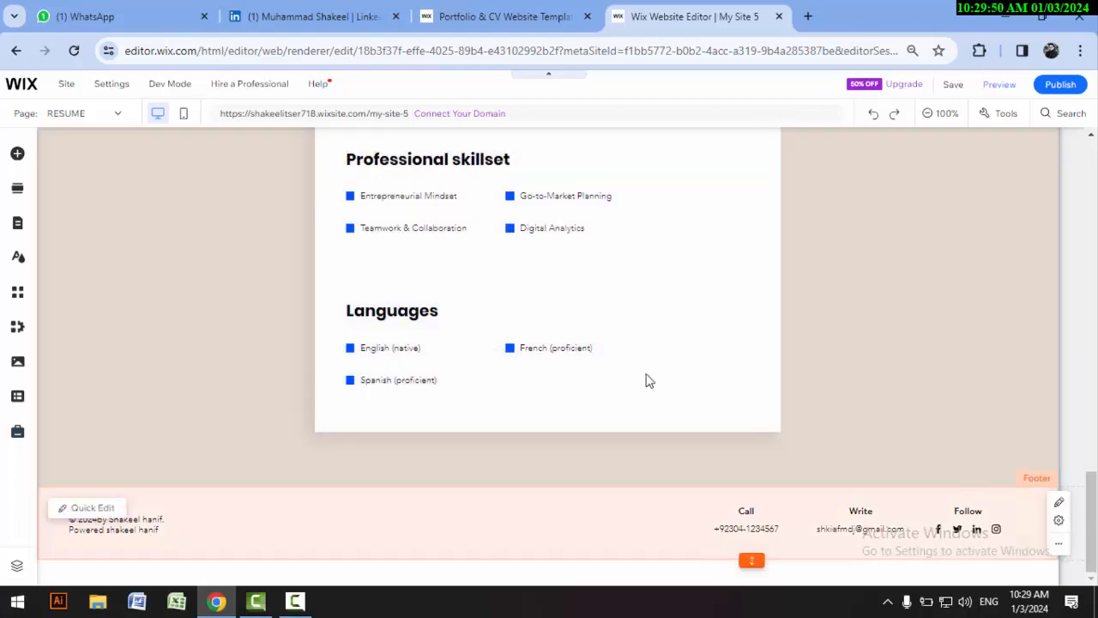
scroll(601, 387, up, 1)
scroll(532, 397, up, 15)
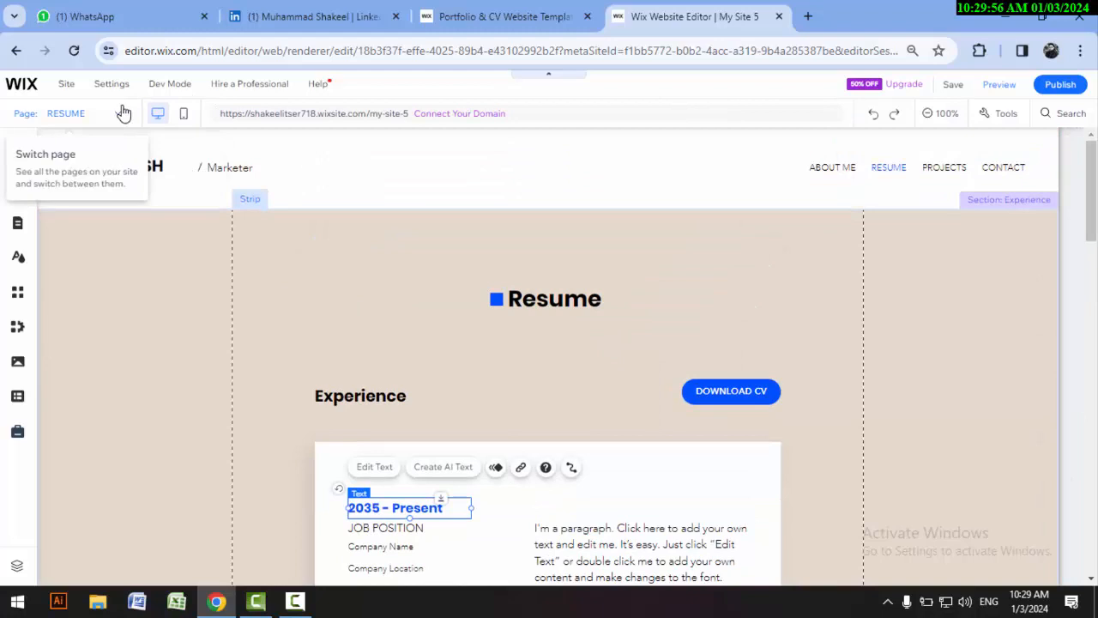
Step: Switch to the PROJECTS page and look through its three project cards down to the footer
click(120, 112)
click(73, 181)
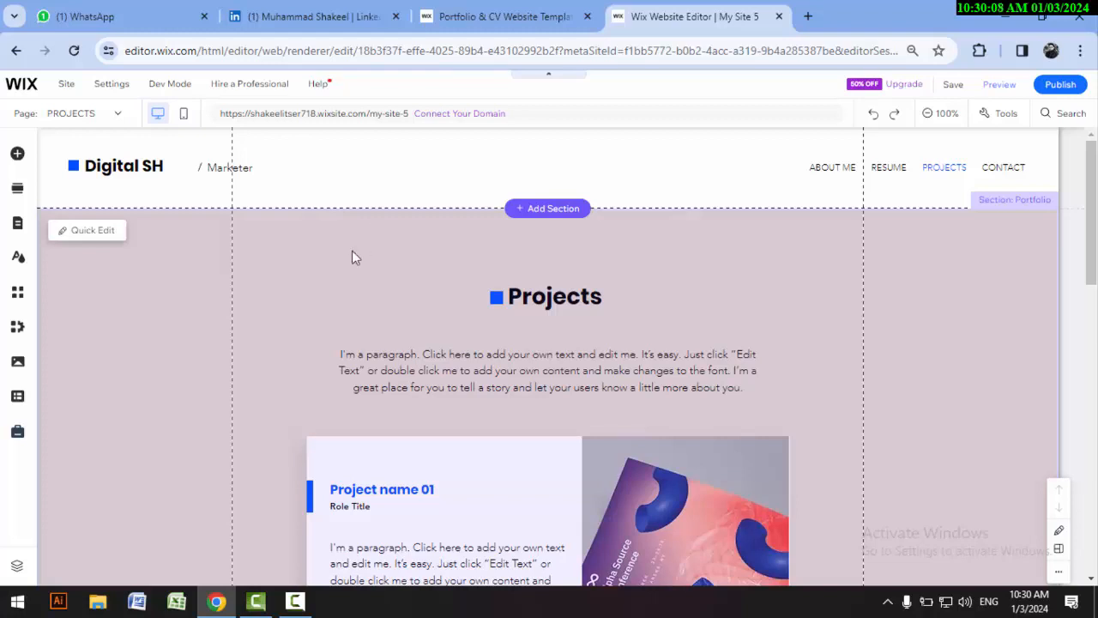
scroll(480, 411, down, 2)
scroll(476, 408, down, 5)
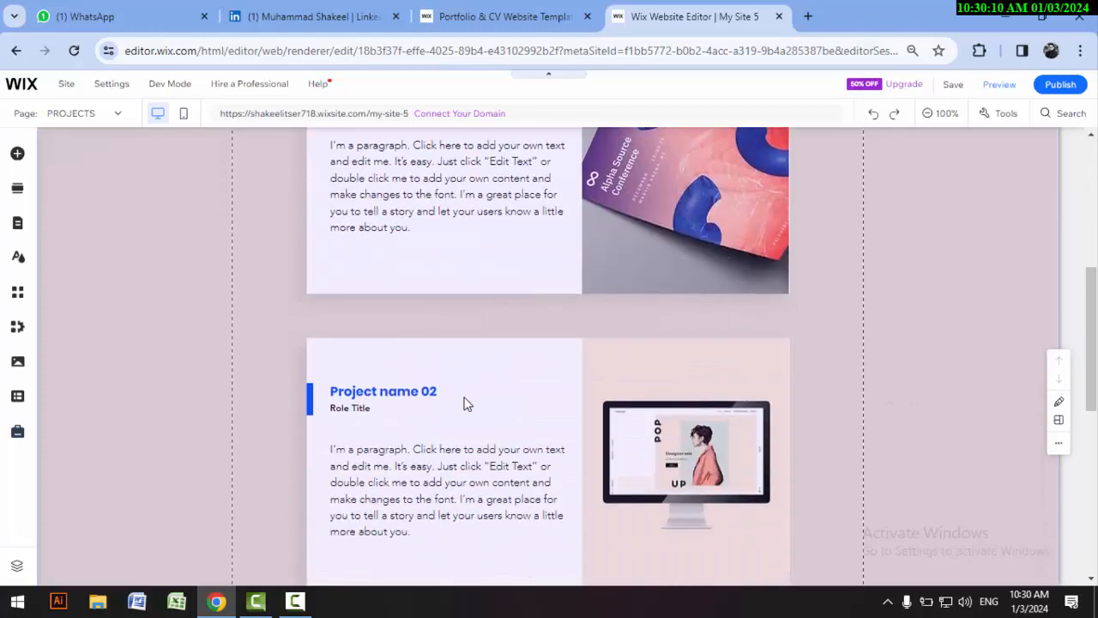
scroll(464, 399, down, 3)
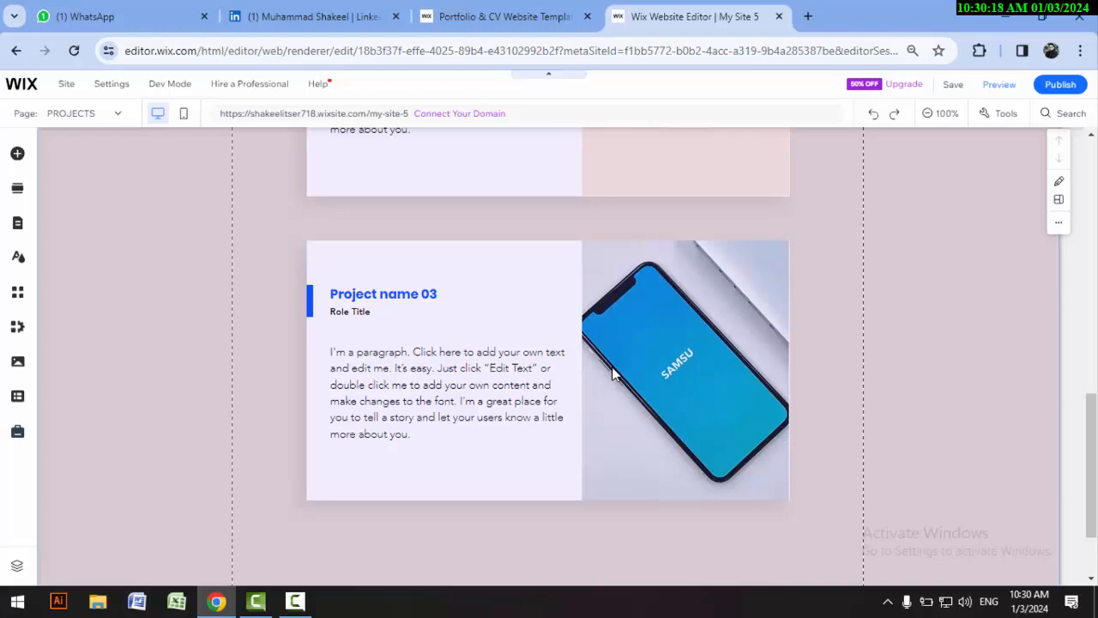
scroll(609, 378, down, 2)
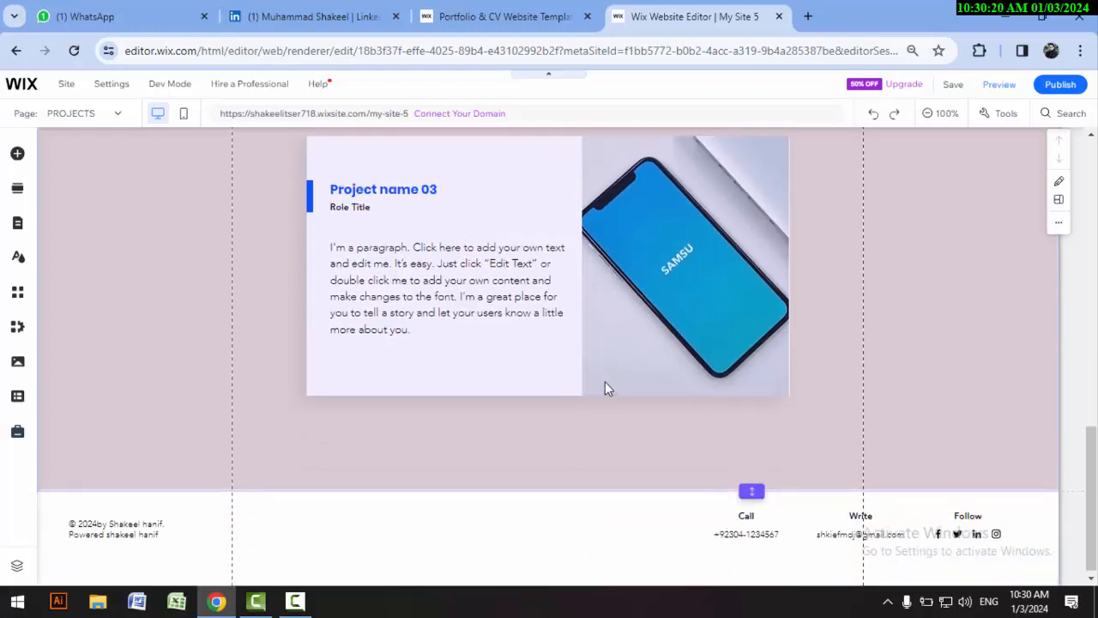
scroll(463, 327, up, 8)
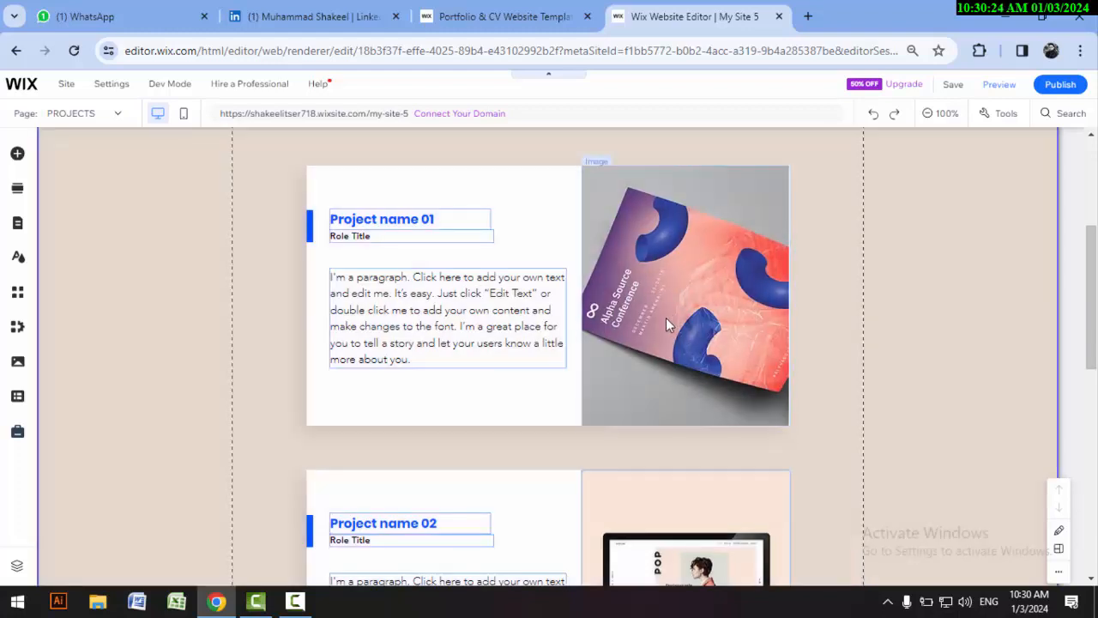
Step: Inspect the editable parts of the PROJECTS page: the three project images, the Project name 01 description and the background strip
click(659, 277)
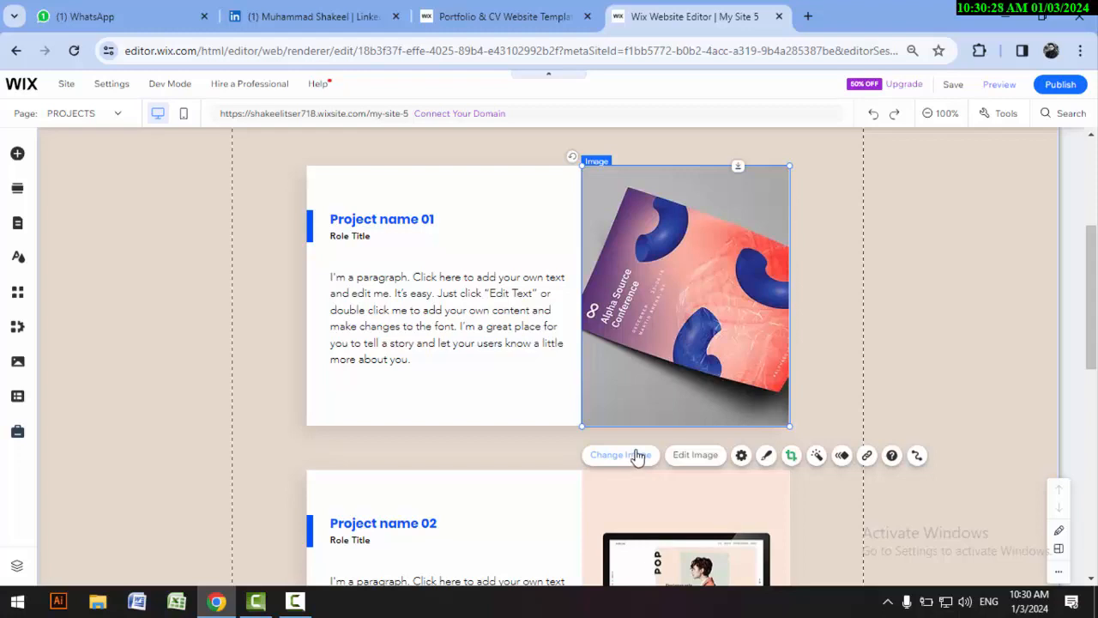
click(447, 306)
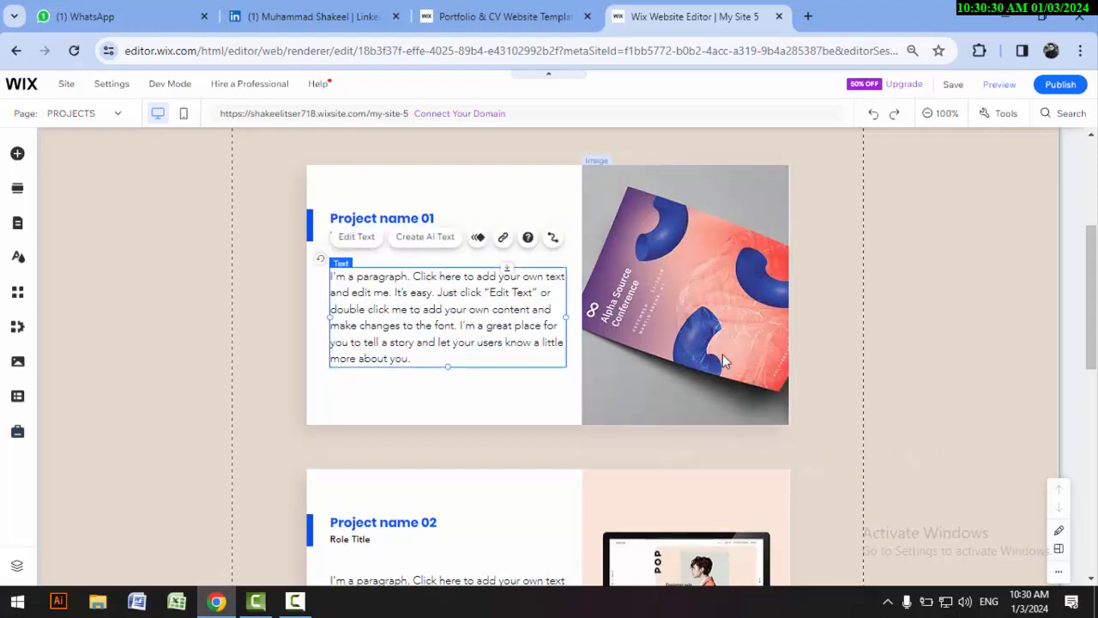
scroll(722, 359, down, 2)
click(702, 418)
scroll(691, 417, down, 2)
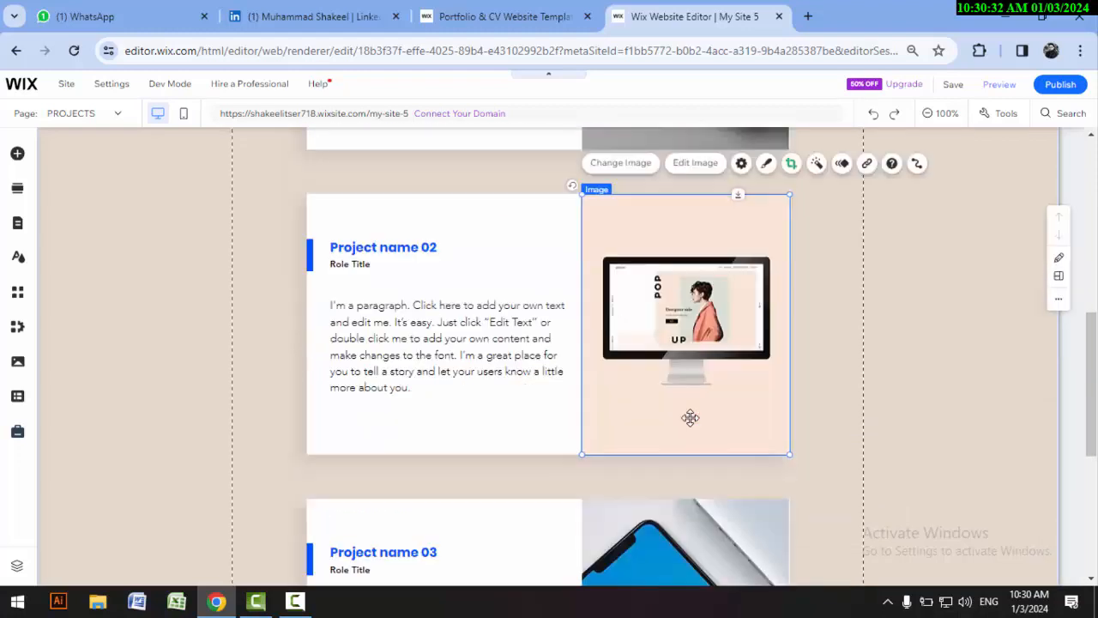
scroll(640, 427, down, 4)
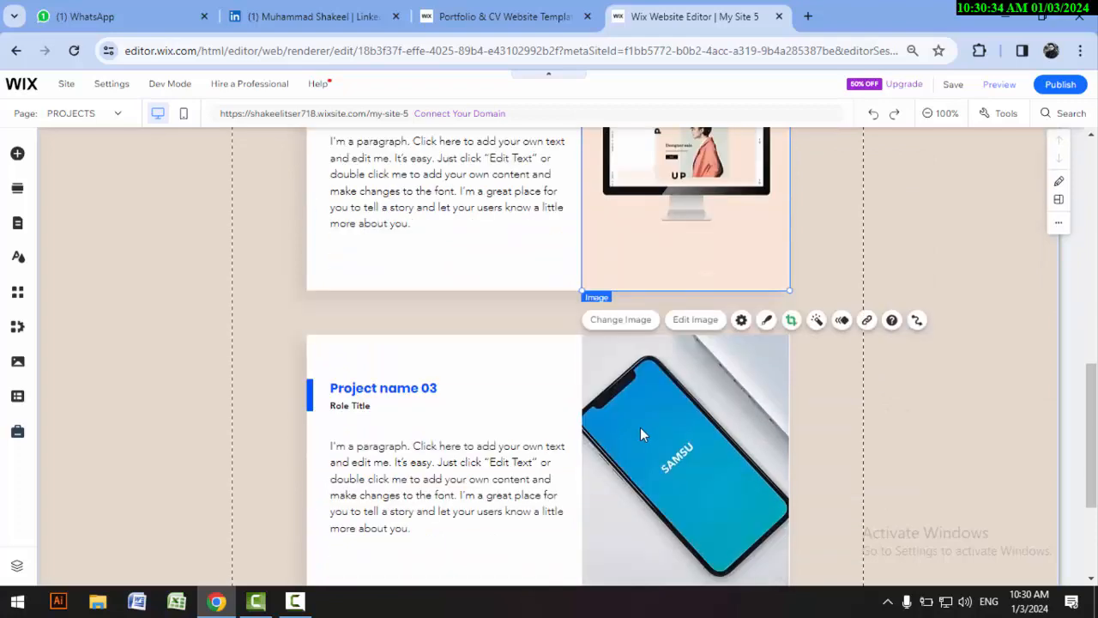
click(684, 309)
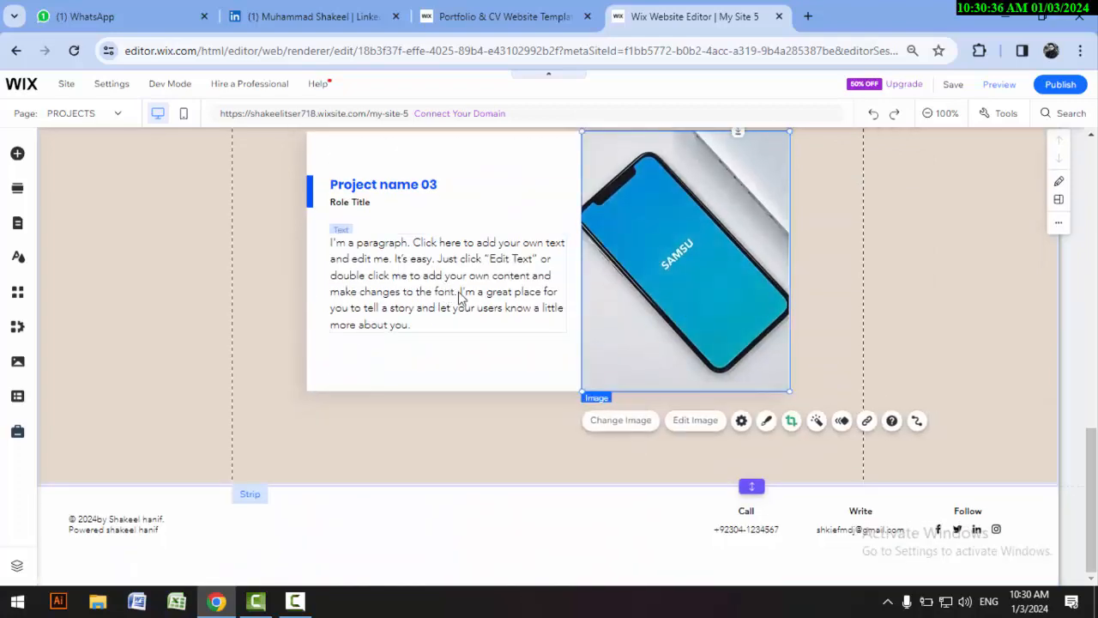
scroll(477, 327, up, 7)
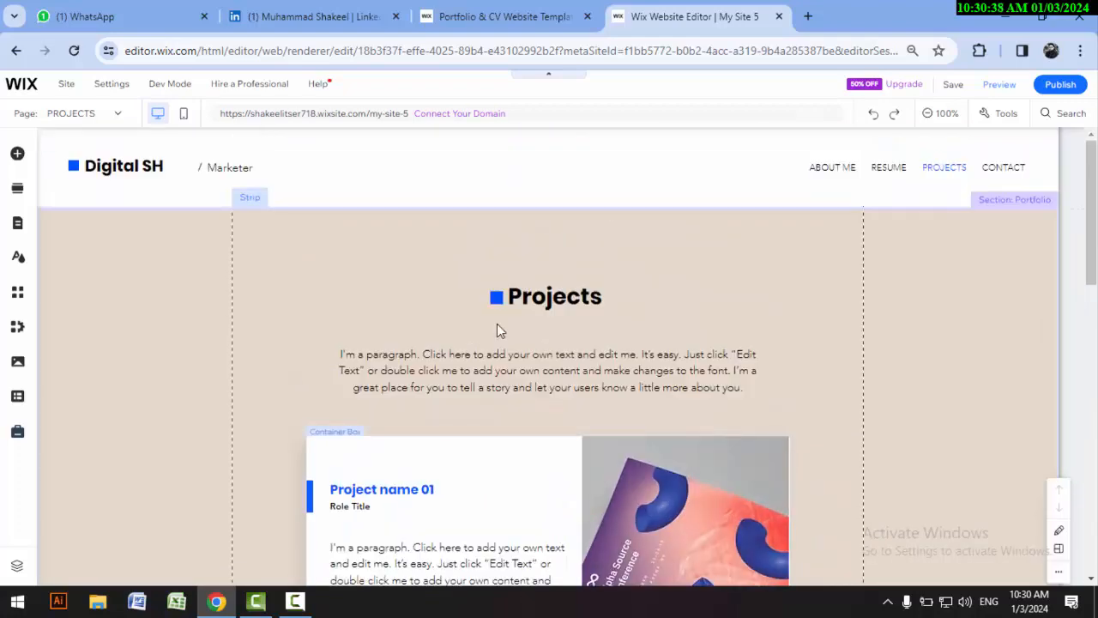
click(245, 279)
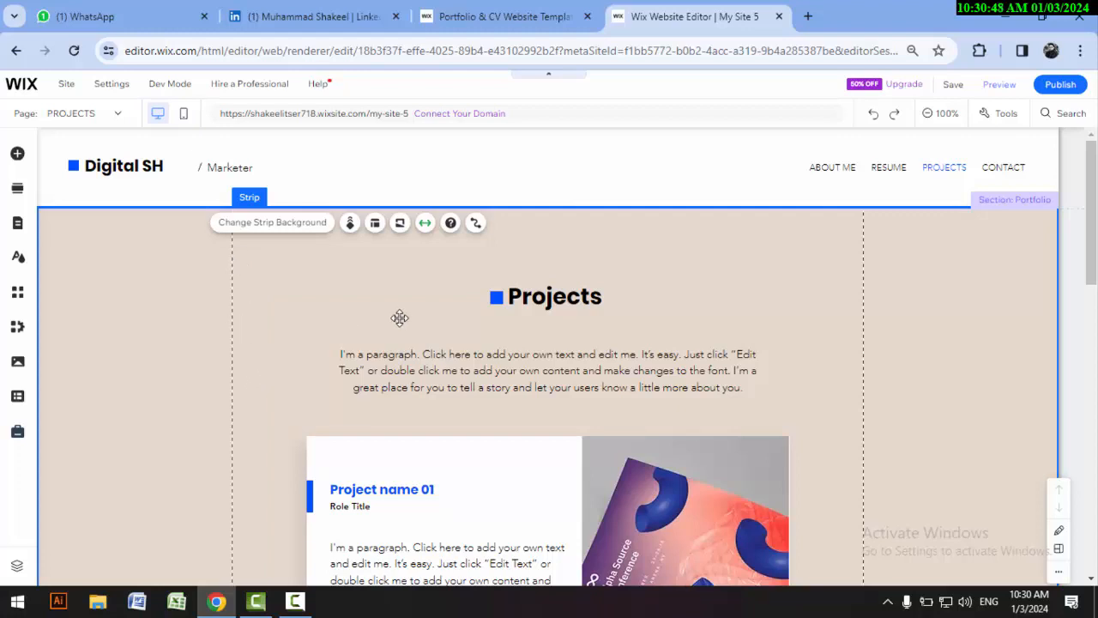
Step: Switch to the CONTACT page and look over the Let's talk form from its name fields to the send option
click(121, 119)
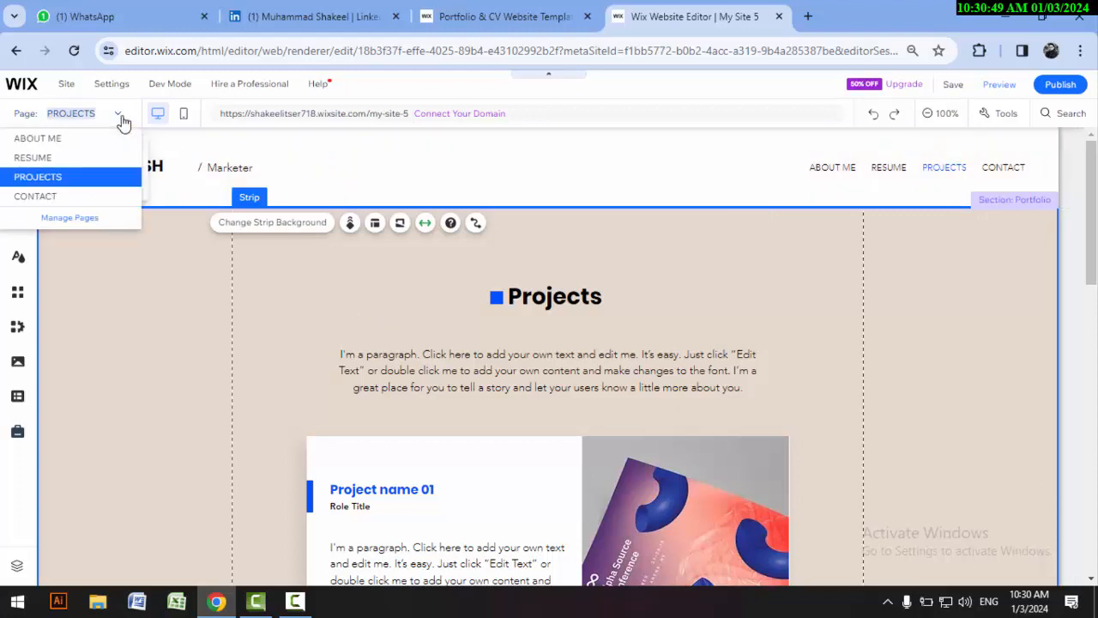
click(63, 199)
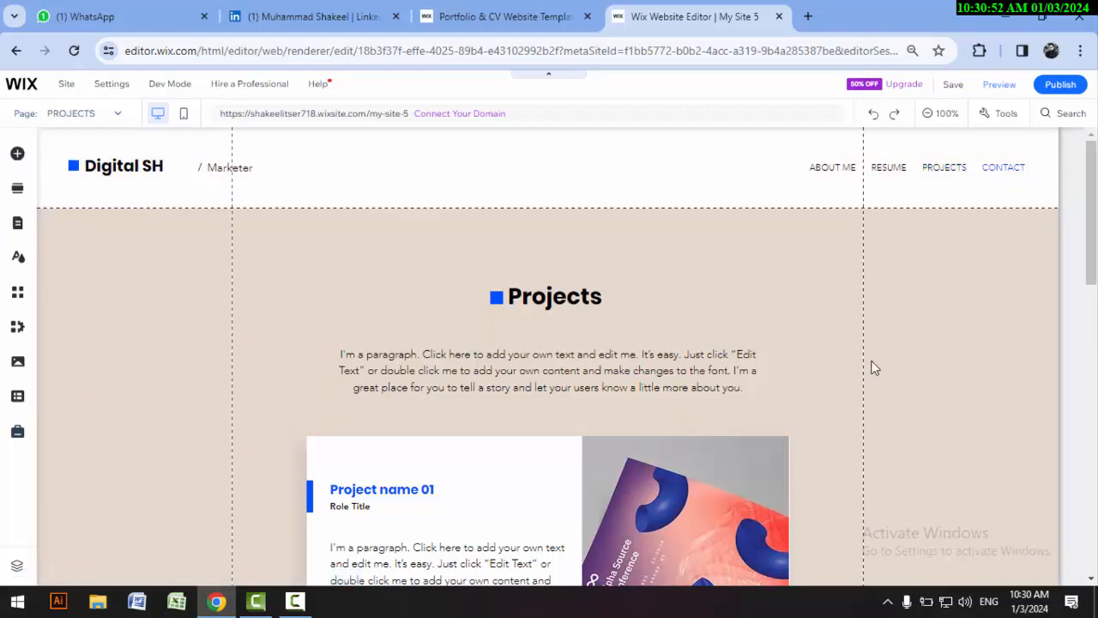
scroll(871, 364, down, 2)
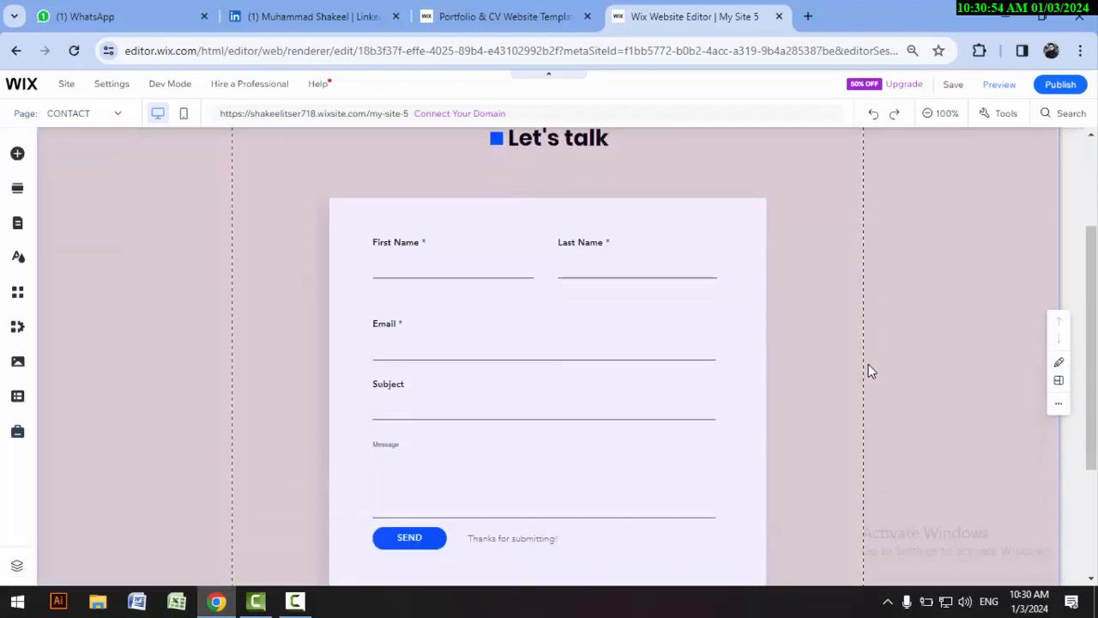
scroll(865, 371, down, 1)
scroll(864, 373, down, 1)
scroll(846, 380, up, 3)
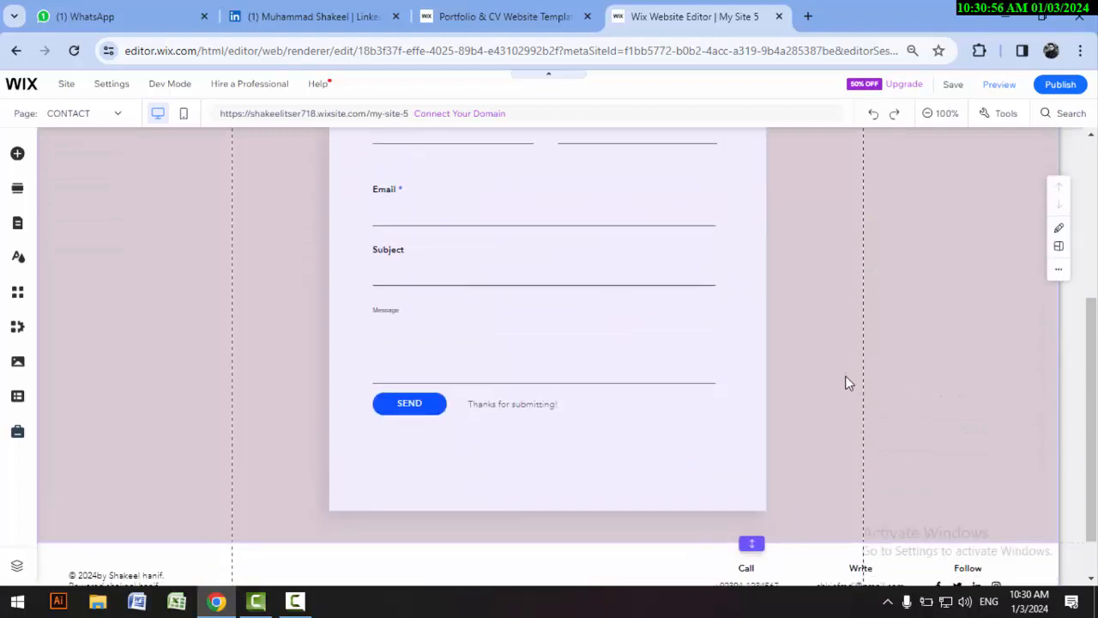
scroll(677, 338, down, 2)
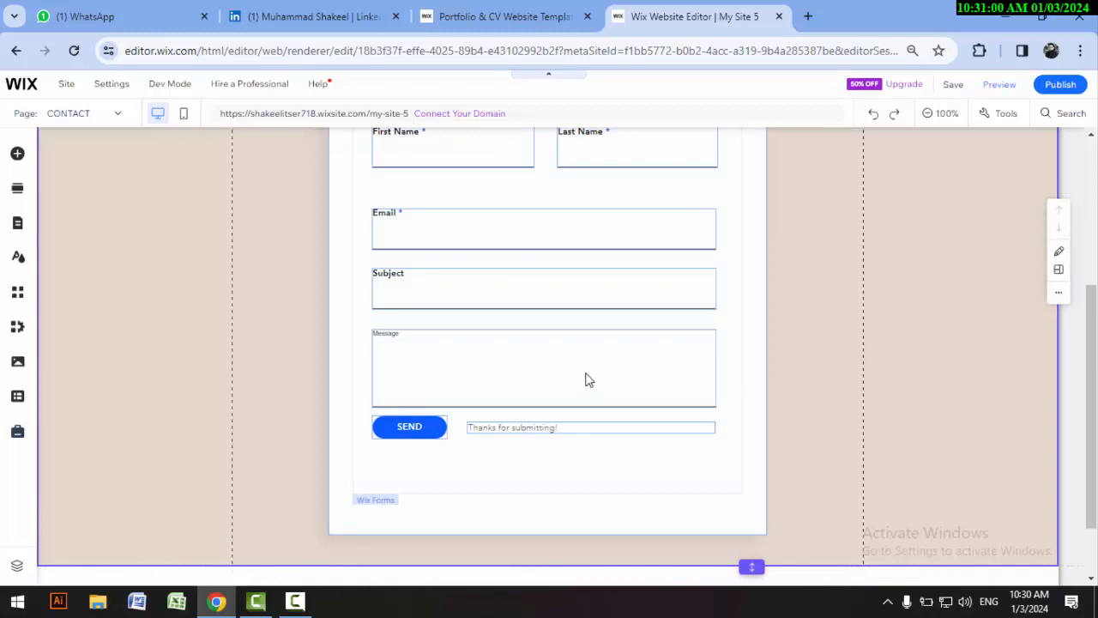
Step: Select the contact form, bring up the options for adding a new field and review the available contact fields
click(731, 380)
click(750, 380)
click(695, 381)
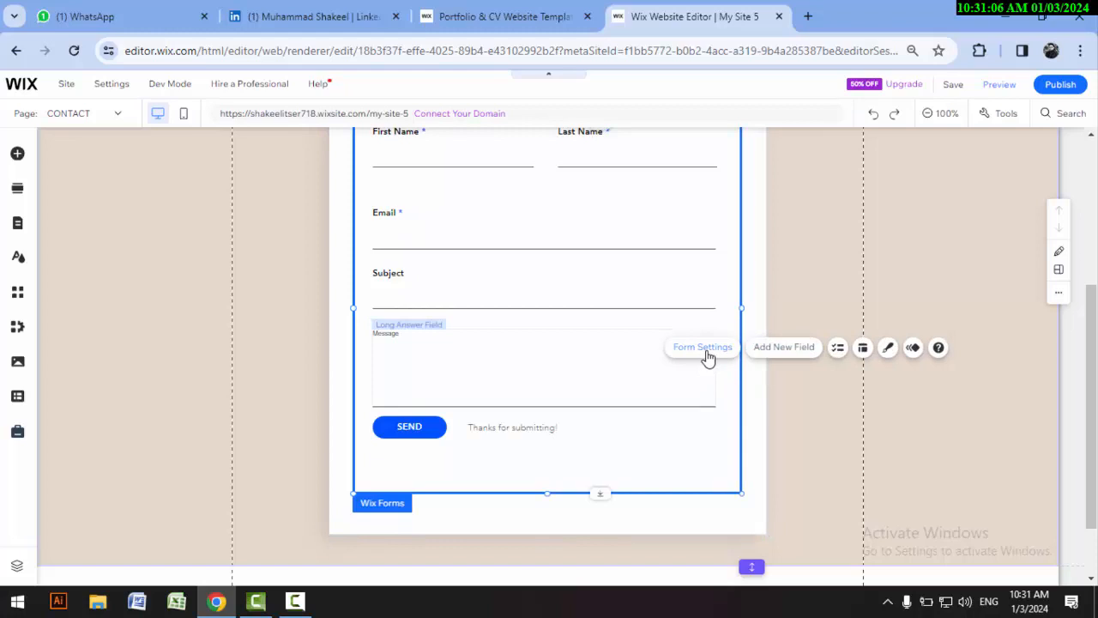
click(698, 463)
click(701, 488)
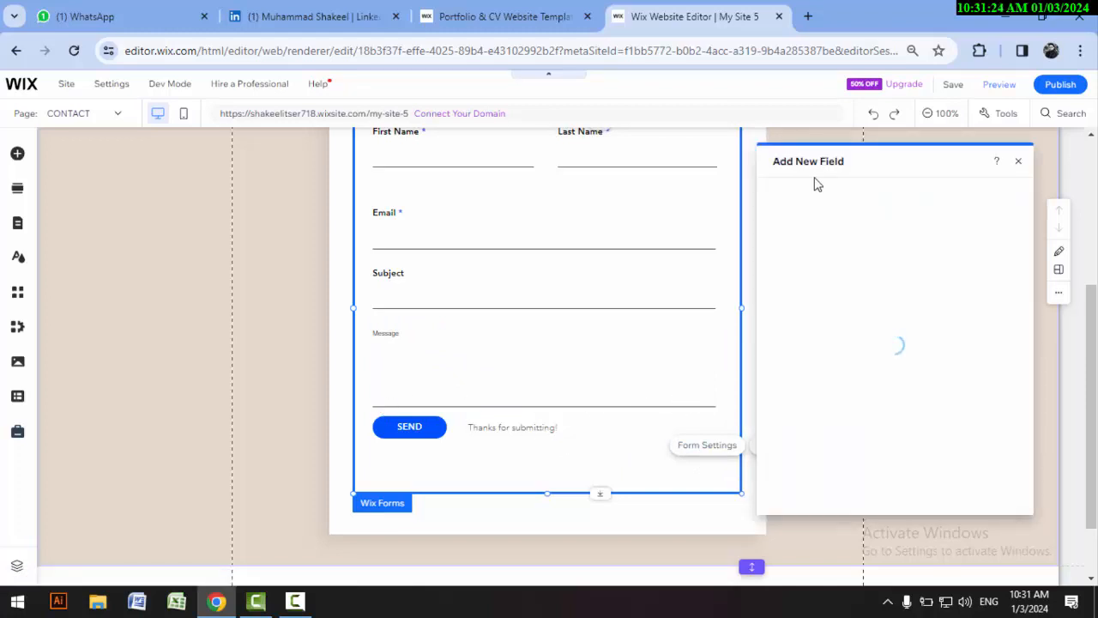
scroll(948, 309, down, 2)
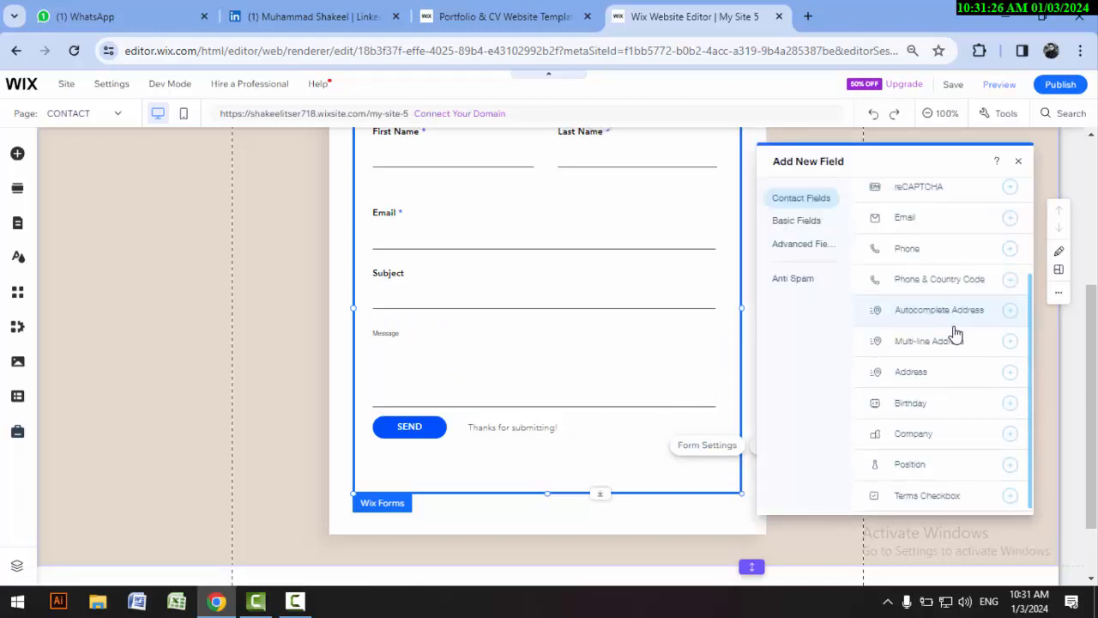
scroll(930, 414, up, 2)
scroll(936, 360, down, 2)
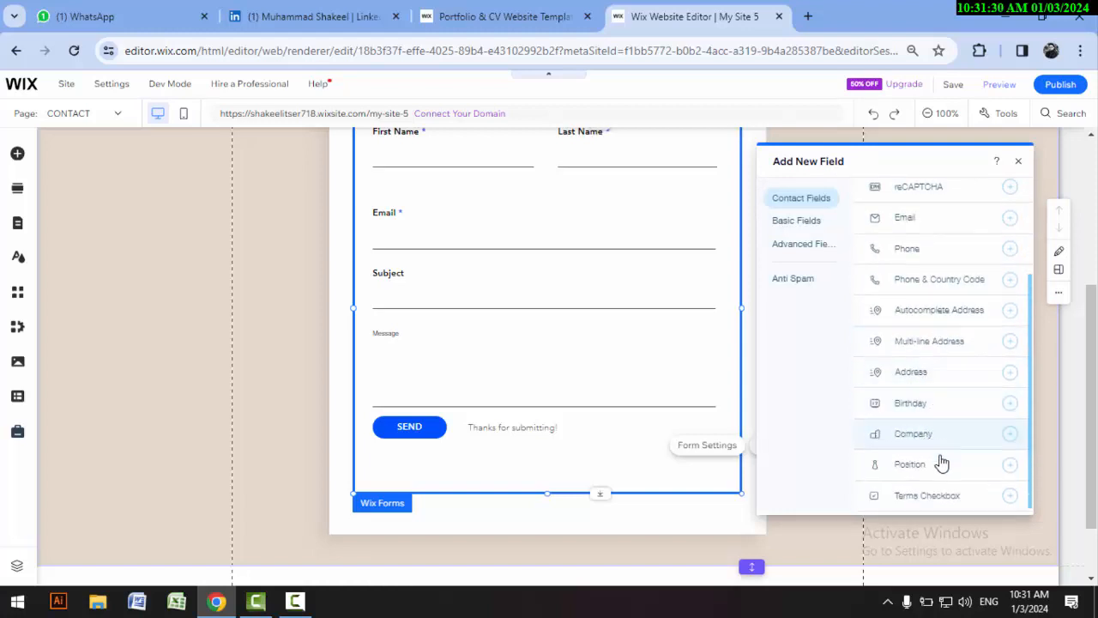
scroll(882, 283, up, 2)
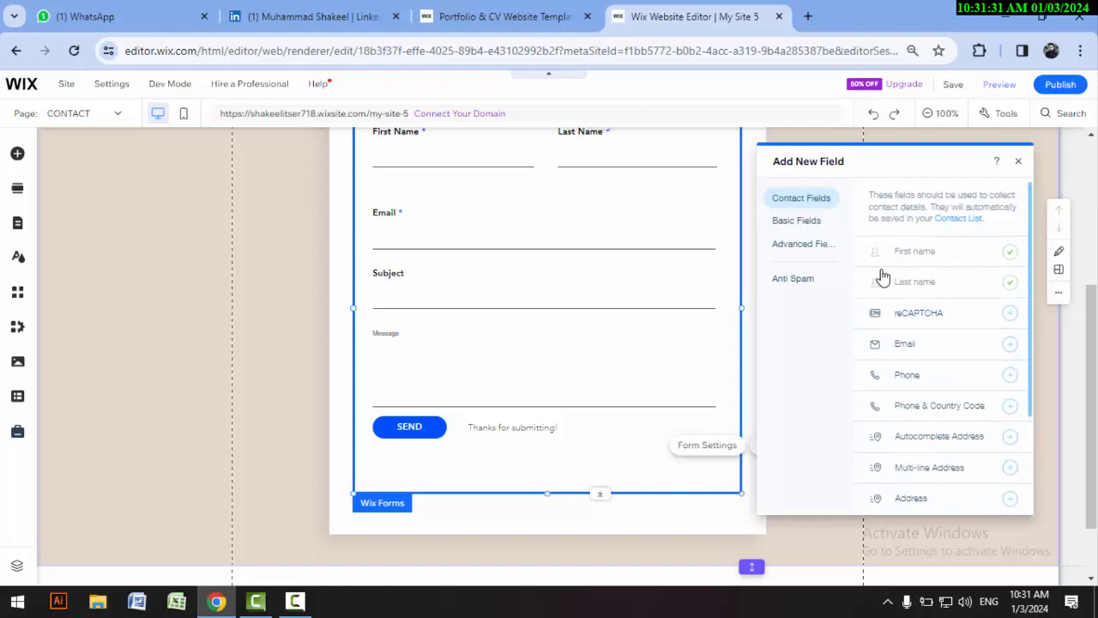
Step: Check the basic, advanced and anti-spam field categories, and return to the form without adding a field
click(797, 221)
click(794, 245)
click(796, 278)
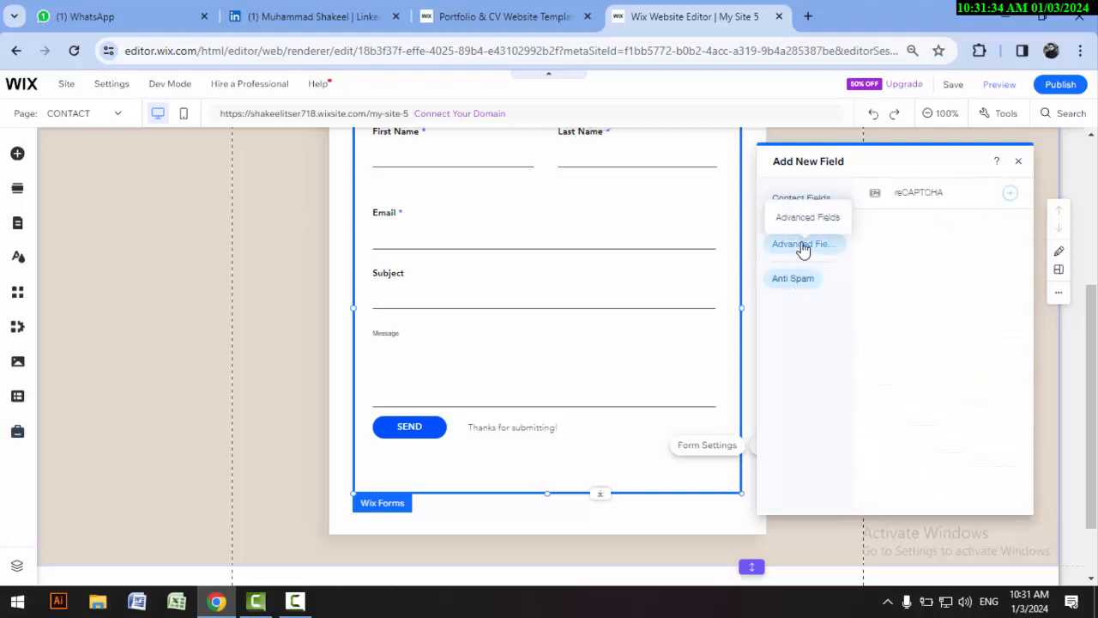
click(802, 245)
click(386, 241)
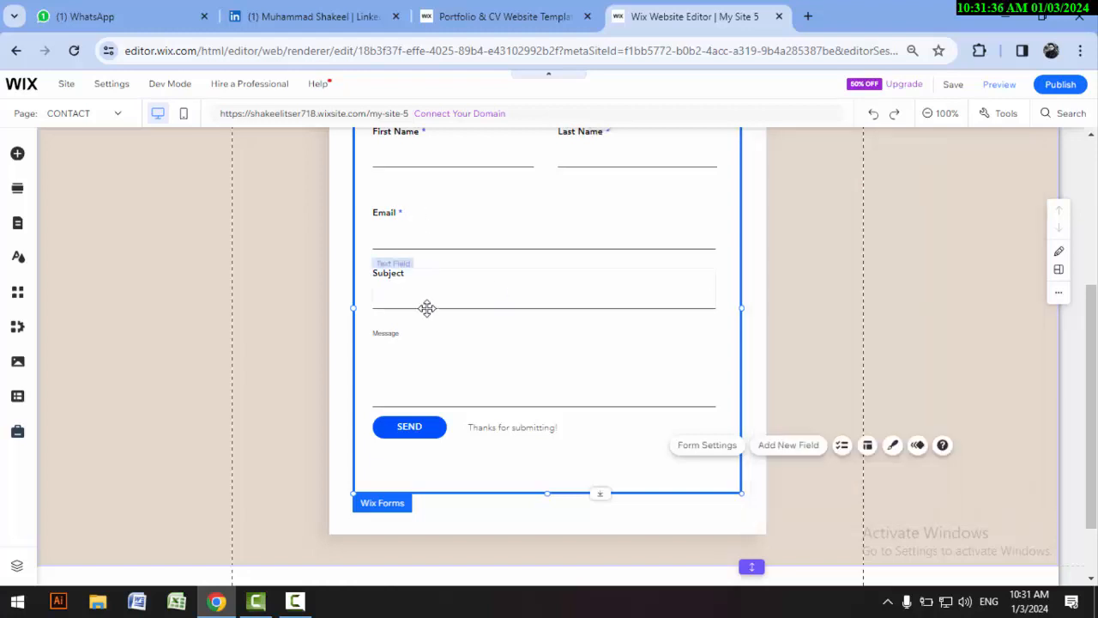
Step: Check the rest of the CONTACT page, publish the site and dismiss the publishing confirmation
scroll(808, 306, down, 1)
scroll(778, 351, down, 1)
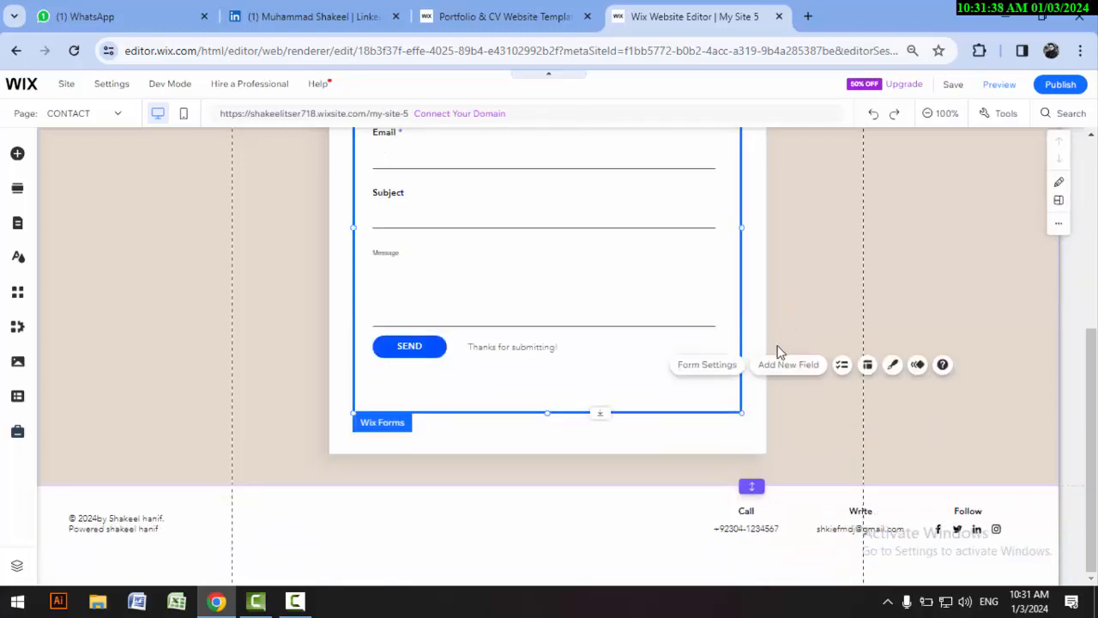
scroll(804, 277, up, 1)
scroll(821, 292, up, 3)
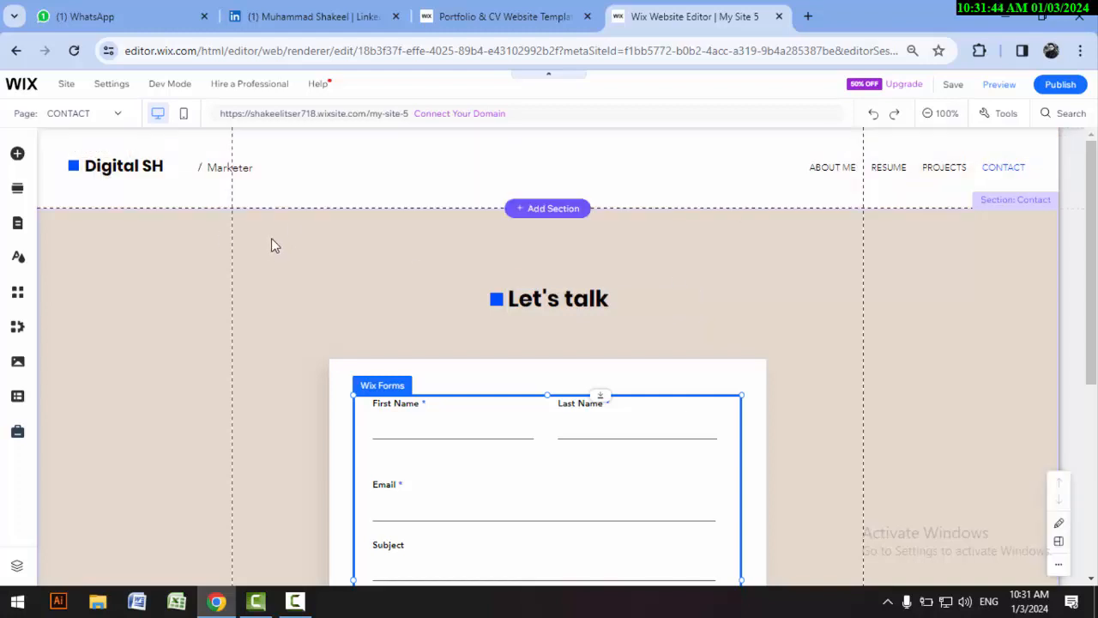
click(1055, 87)
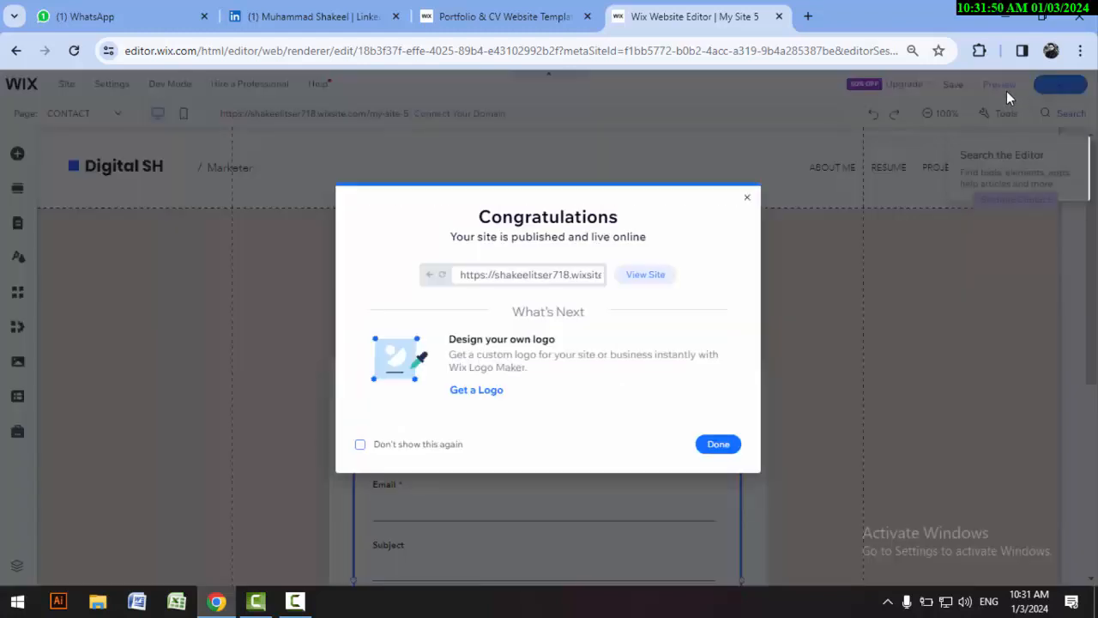
click(725, 445)
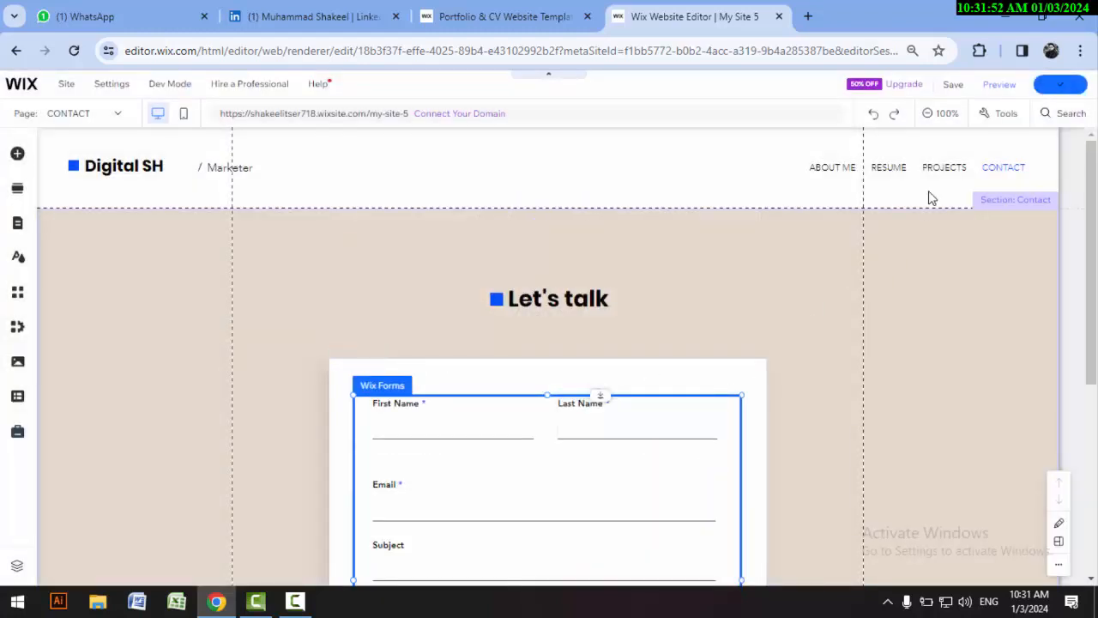
Step: Preview the site and look over its CONTACT and ABOUT ME pages
click(991, 88)
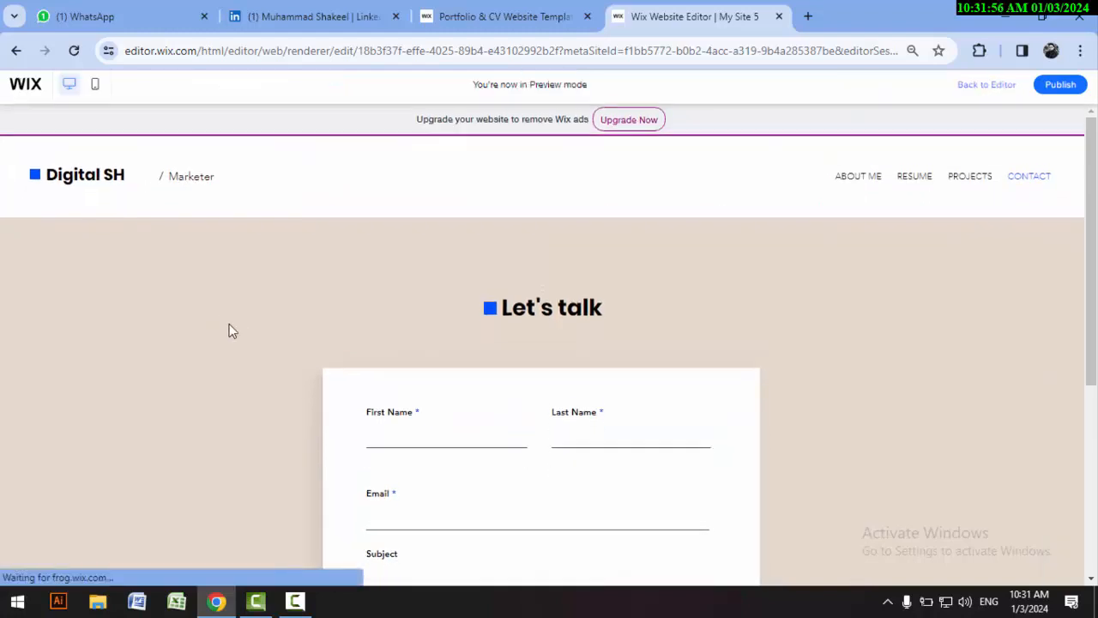
scroll(239, 310, down, 4)
scroll(399, 417, up, 4)
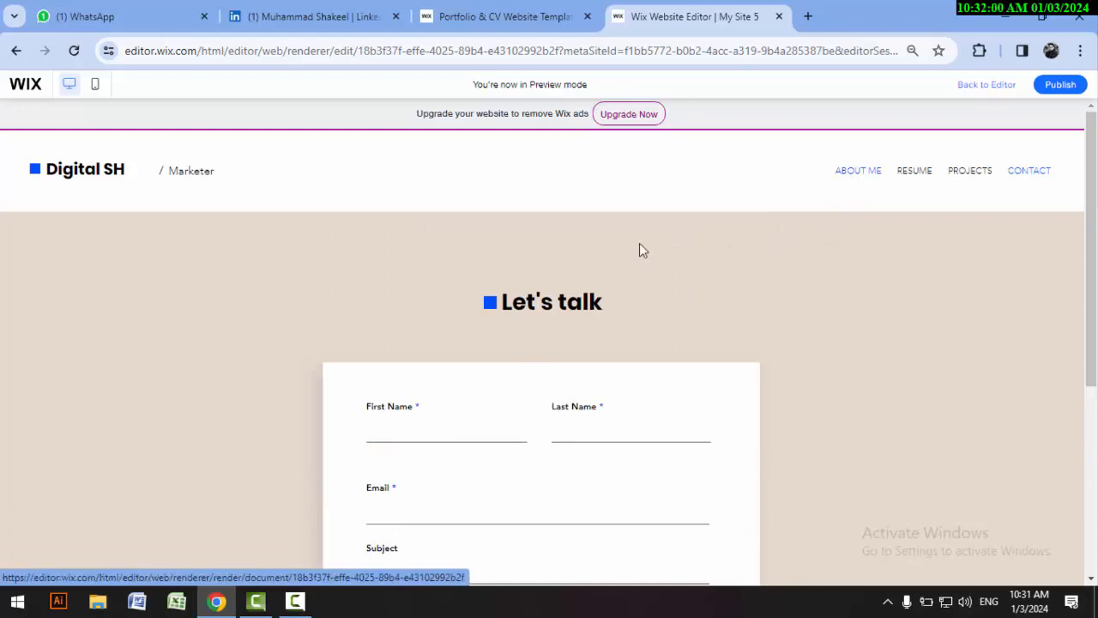
scroll(439, 296, down, 3)
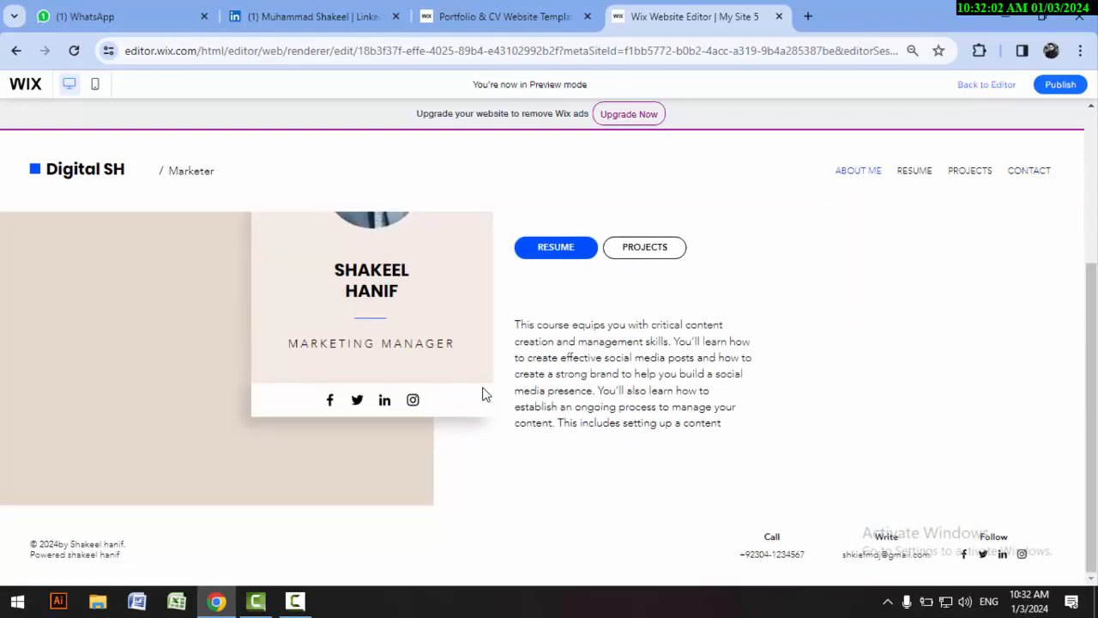
scroll(483, 394, up, 3)
Step: Go through the RESUME, PROJECTS and CONTACT pages in the site preview
click(914, 172)
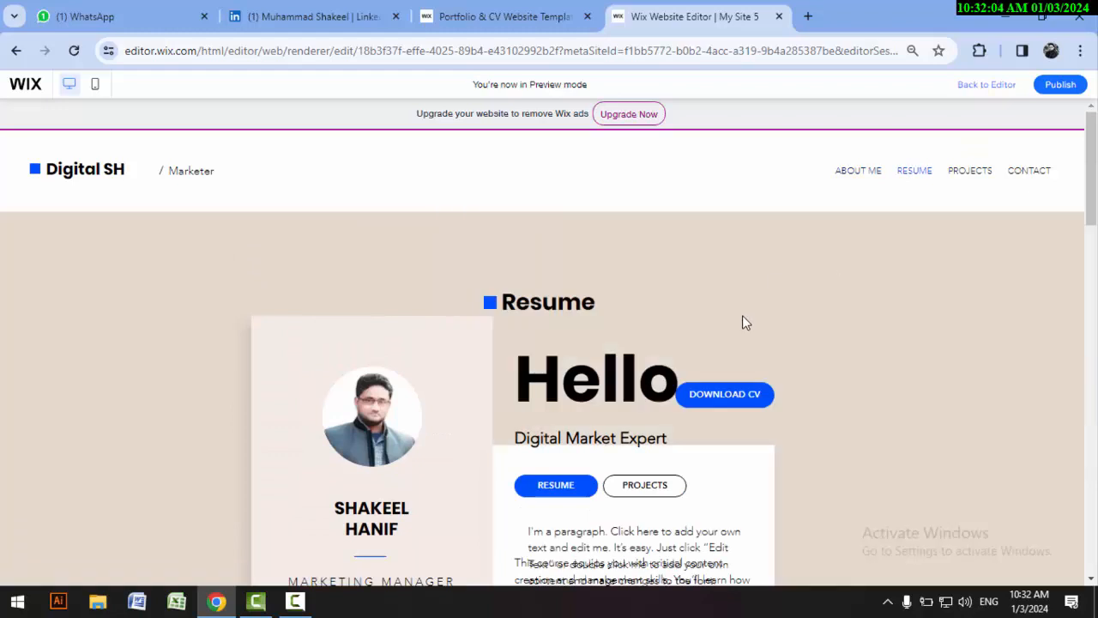
scroll(743, 321, down, 5)
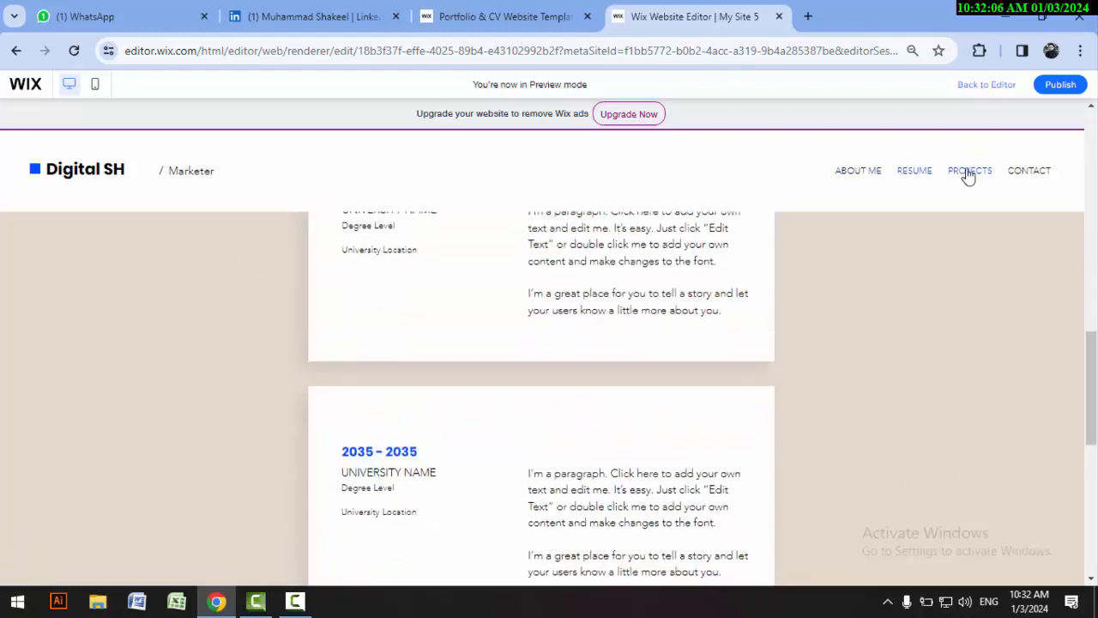
click(968, 171)
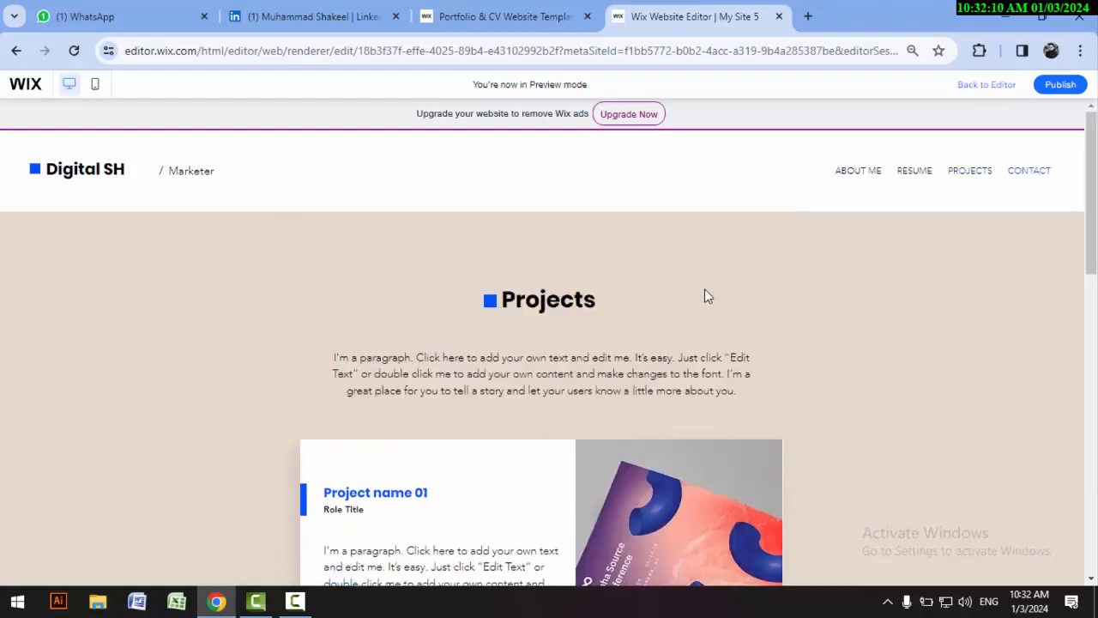
scroll(346, 295, down, 2)
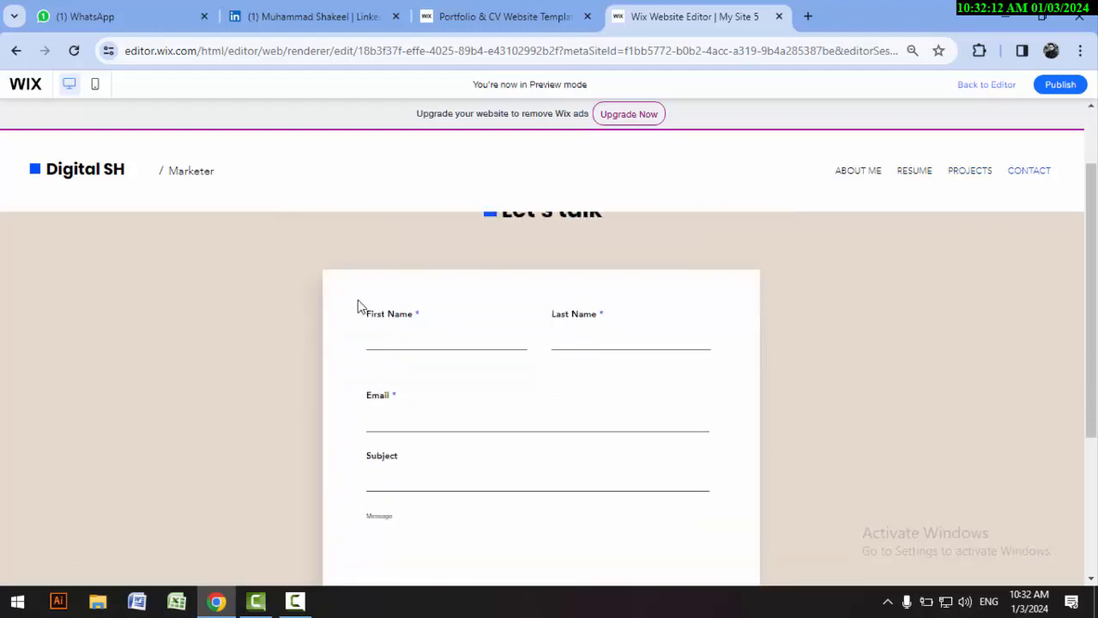
scroll(632, 166, up, 2)
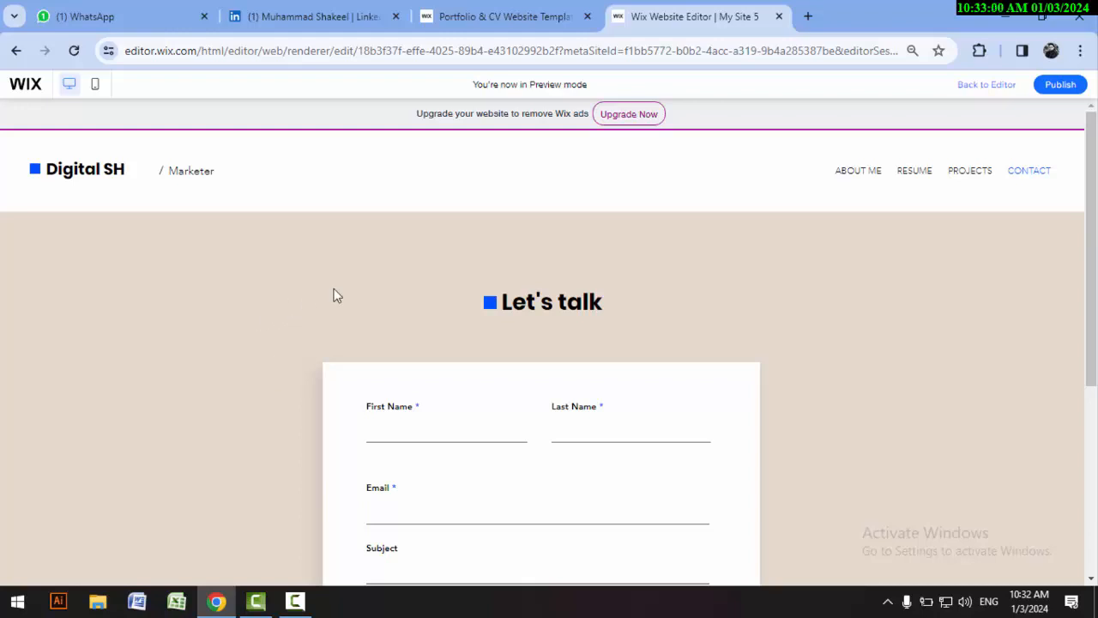
Step: Look over the contact form and footer of the CONTACT page in the site preview
scroll(429, 372, down, 4)
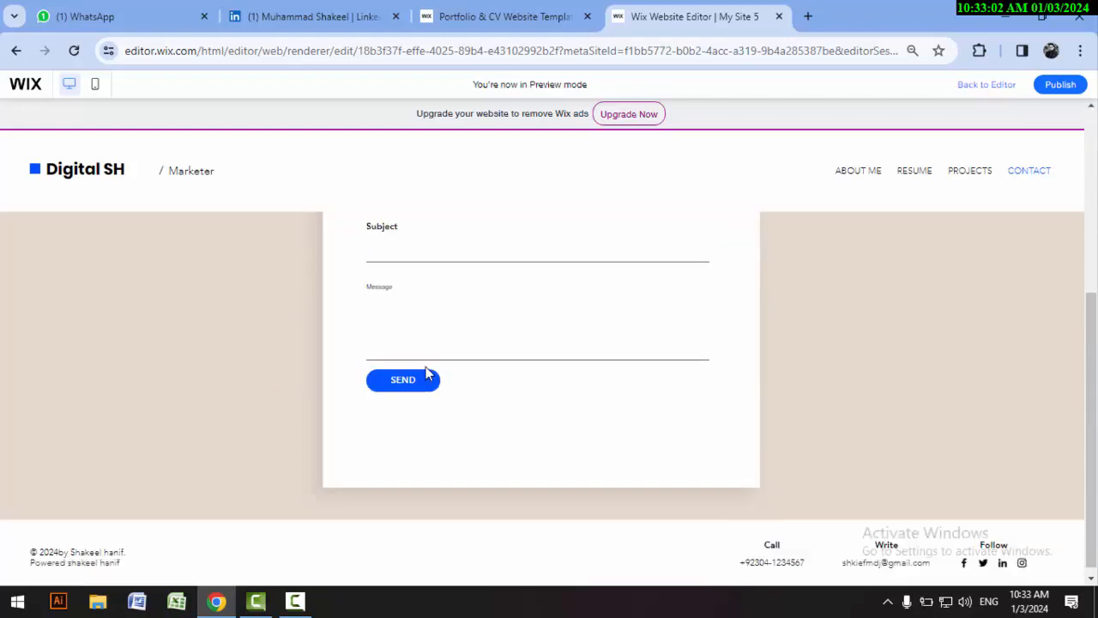
scroll(343, 403, up, 4)
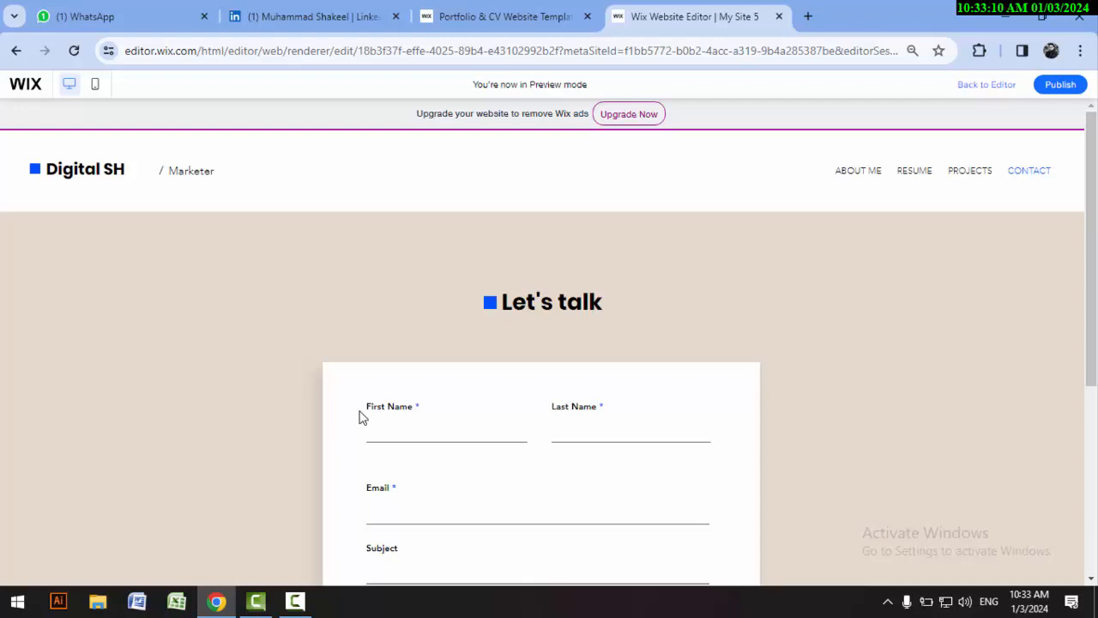
click(296, 601)
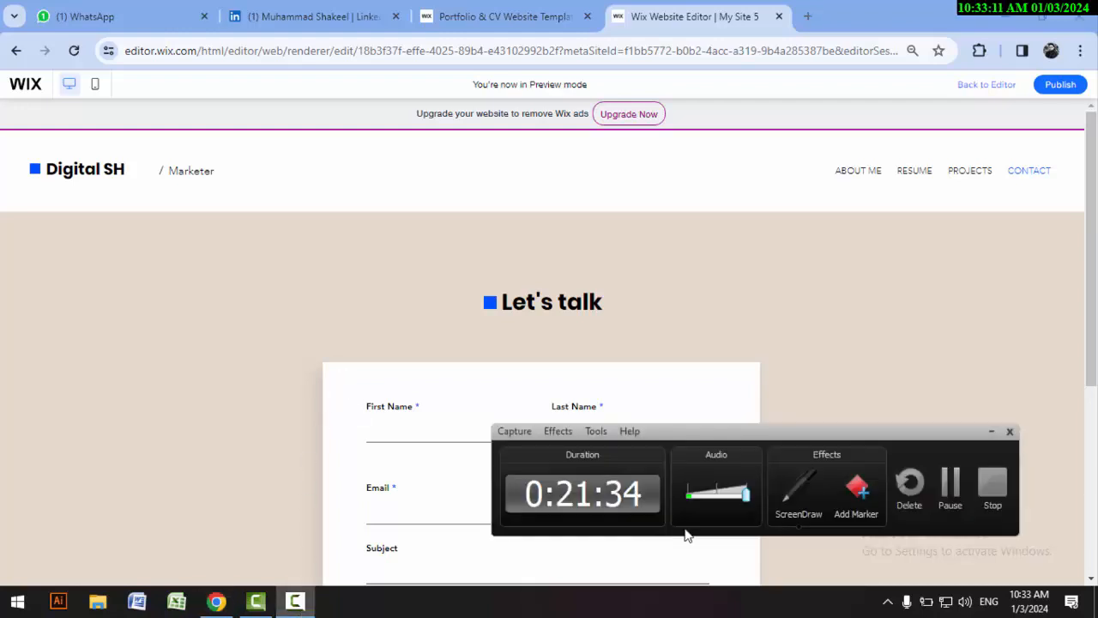
click(944, 489)
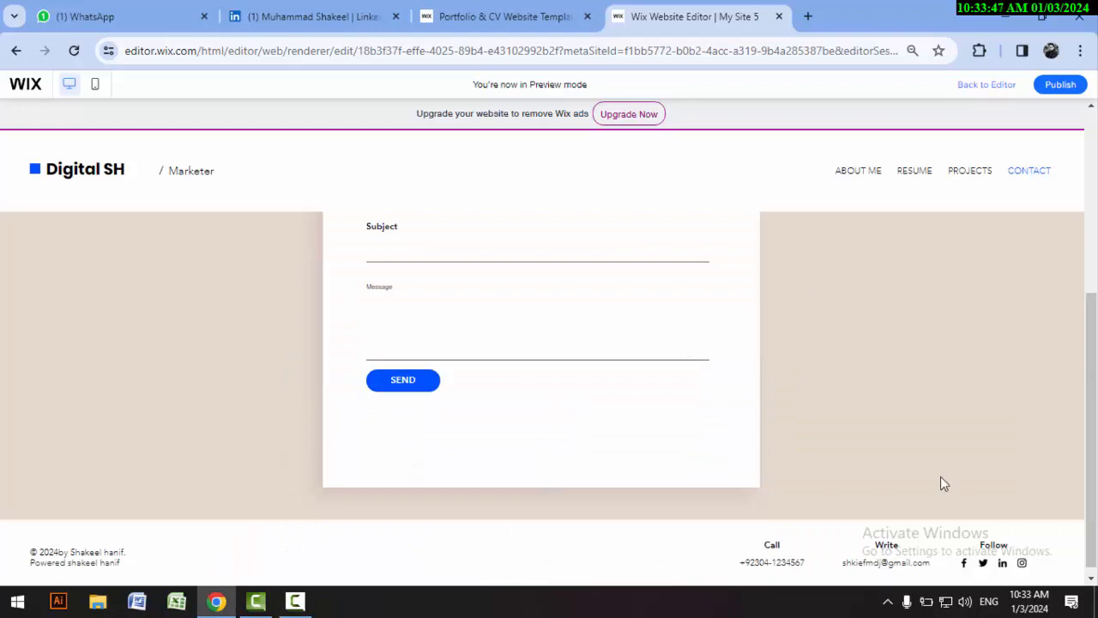
Step: Open the Wix premium upgrade page from the site preview and look over the Website Plans and their prices
click(629, 114)
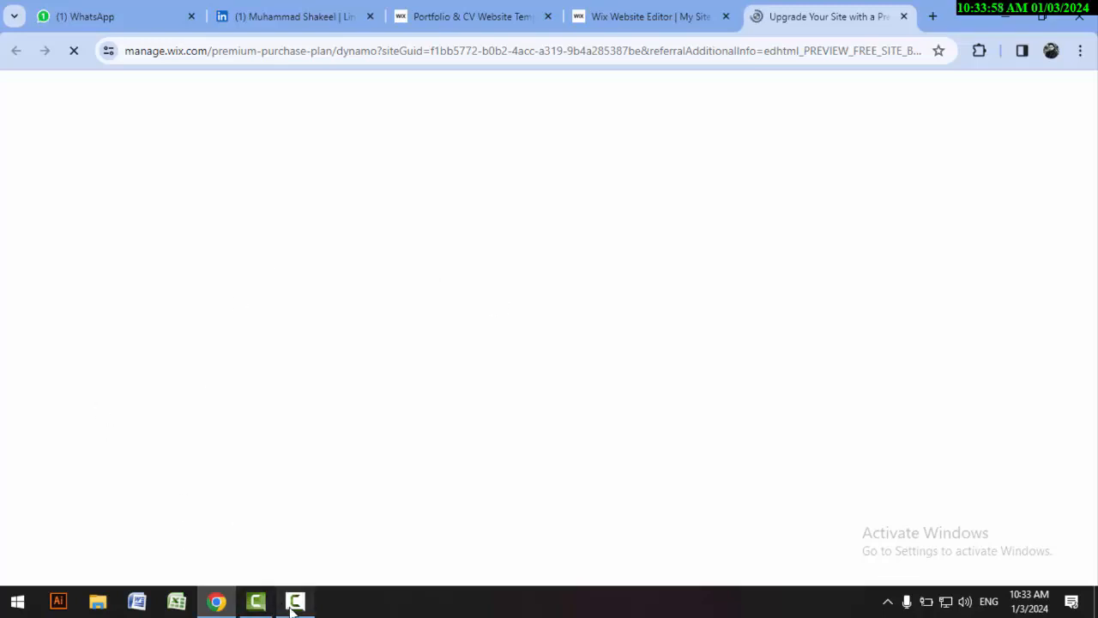
click(295, 601)
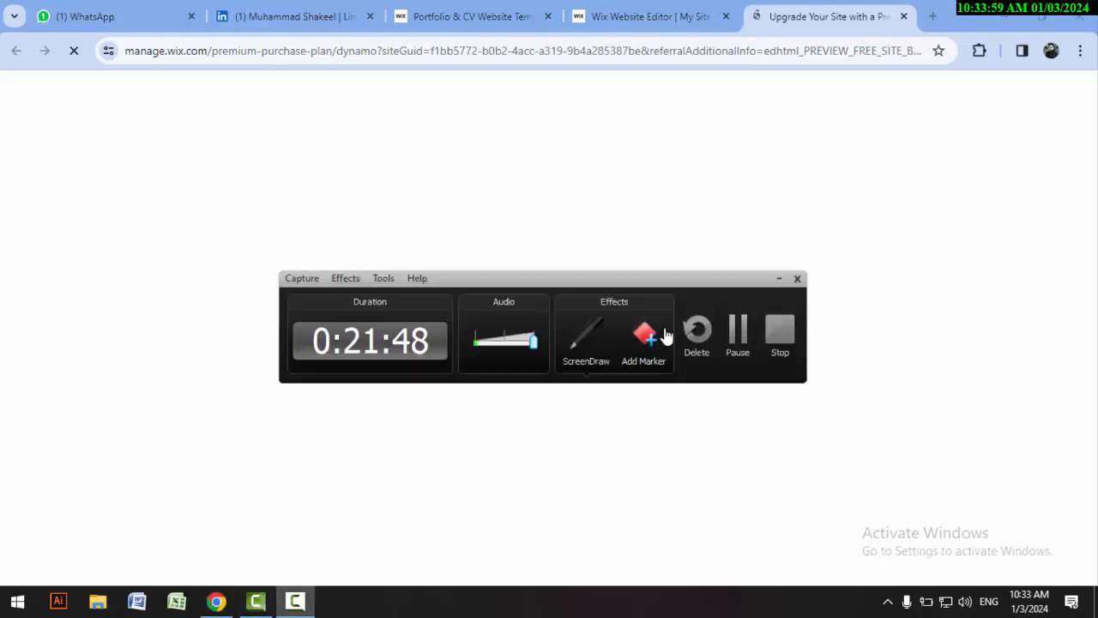
click(735, 326)
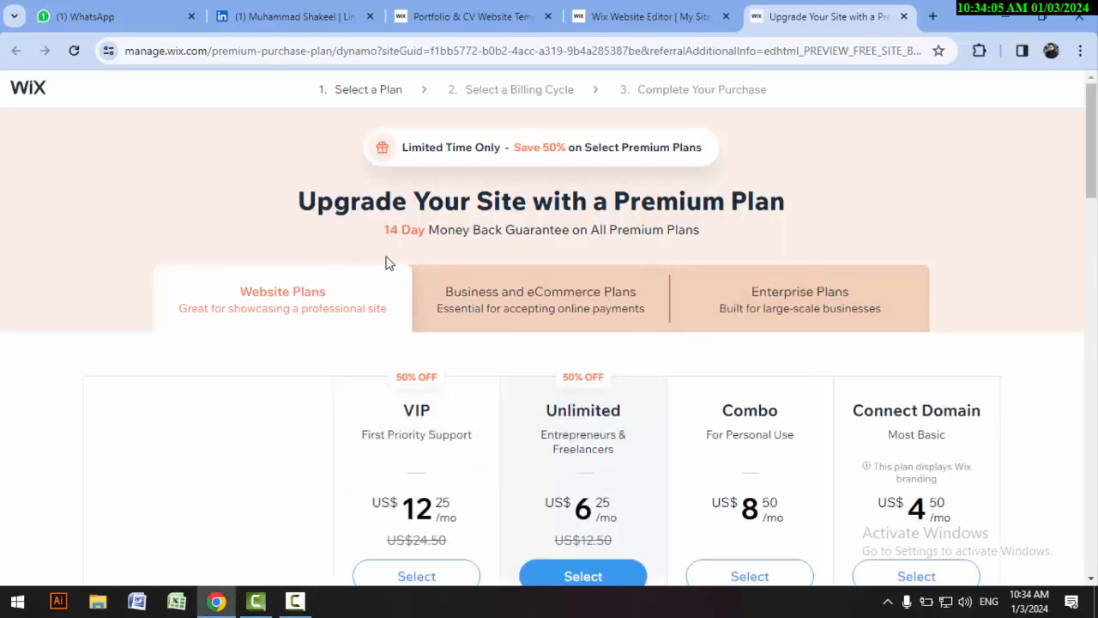
scroll(380, 265, down, 2)
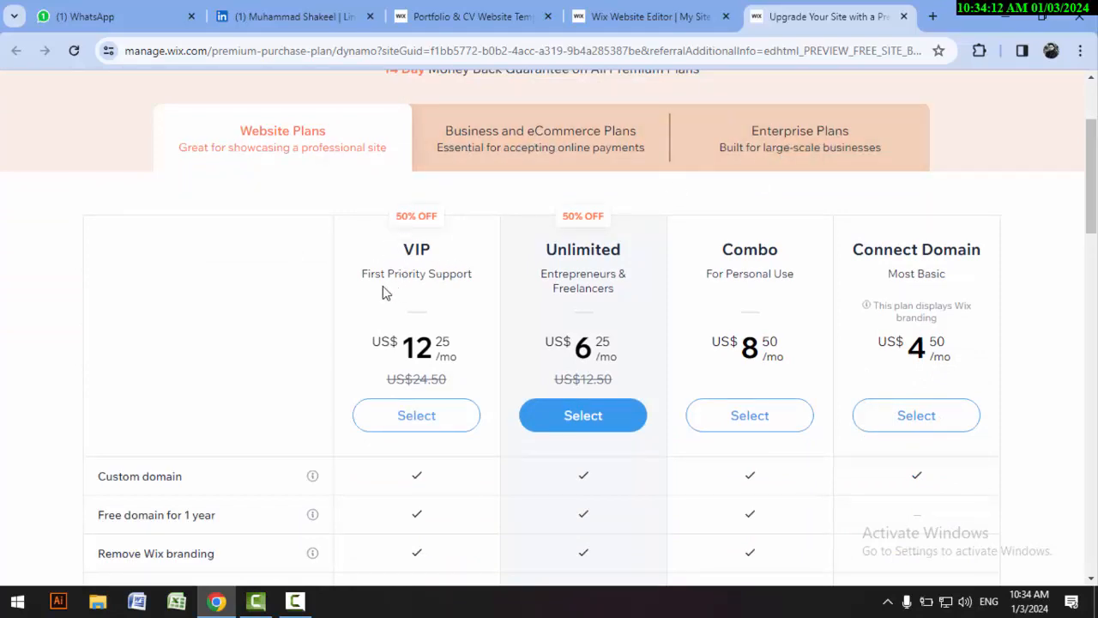
scroll(471, 287, down, 1)
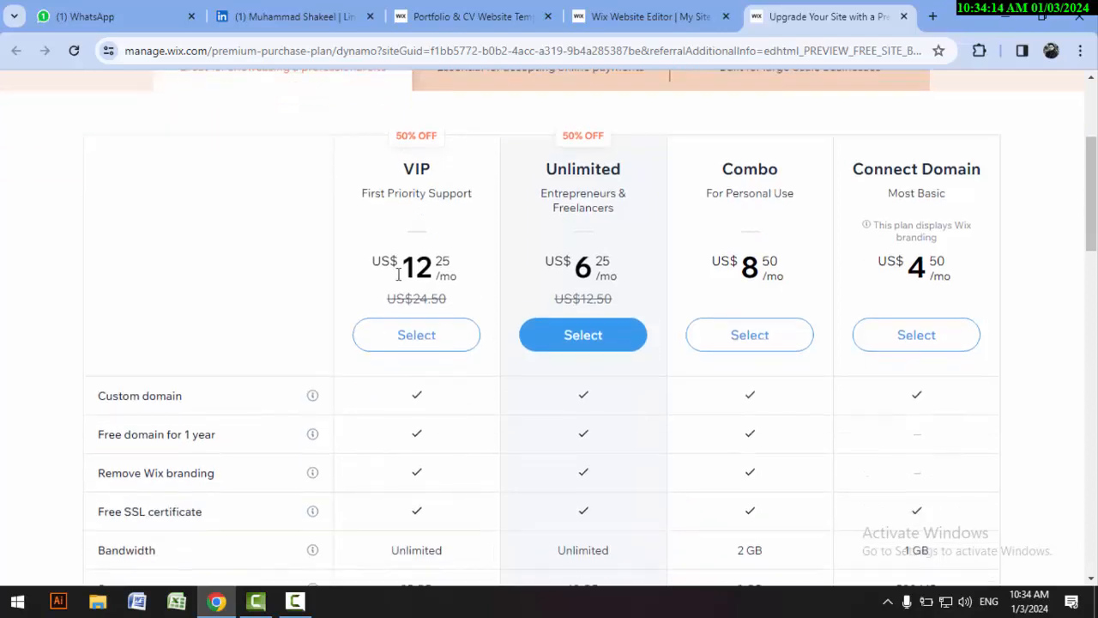
scroll(403, 296, down, 3)
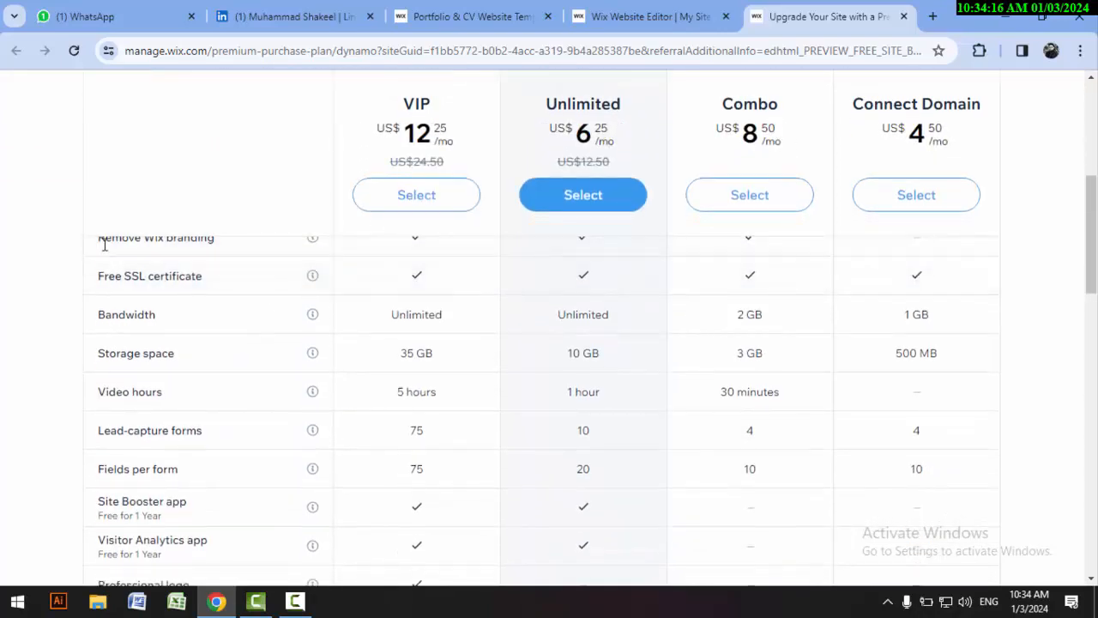
scroll(108, 240, up, 5)
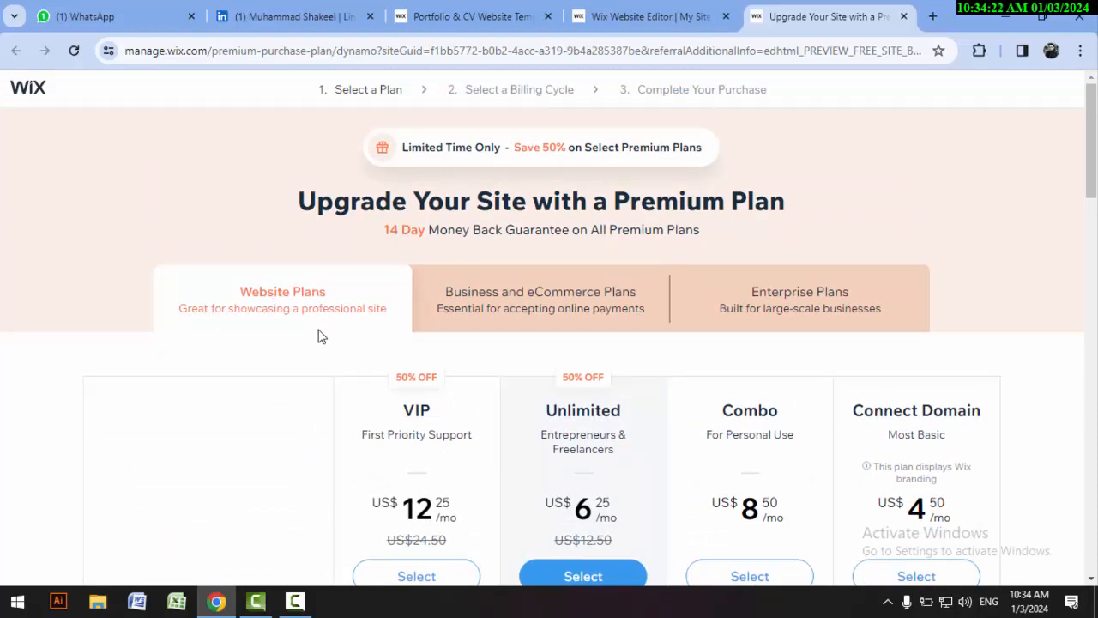
Step: Examine the Website Plans feature comparison from custom domain down to customer care
scroll(159, 345, down, 5)
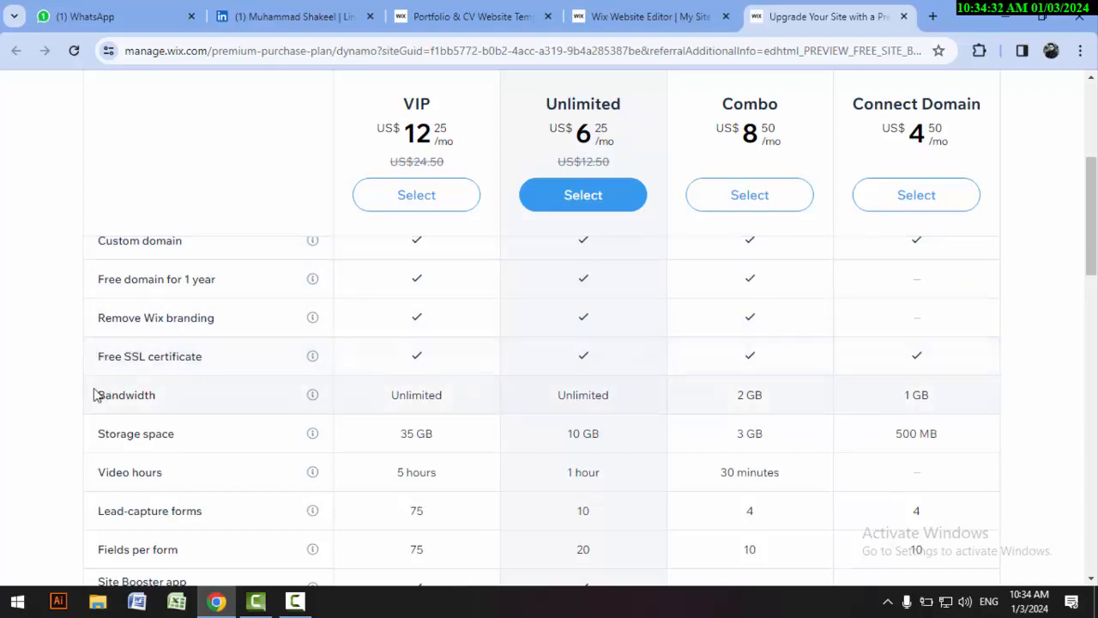
scroll(94, 368, down, 1)
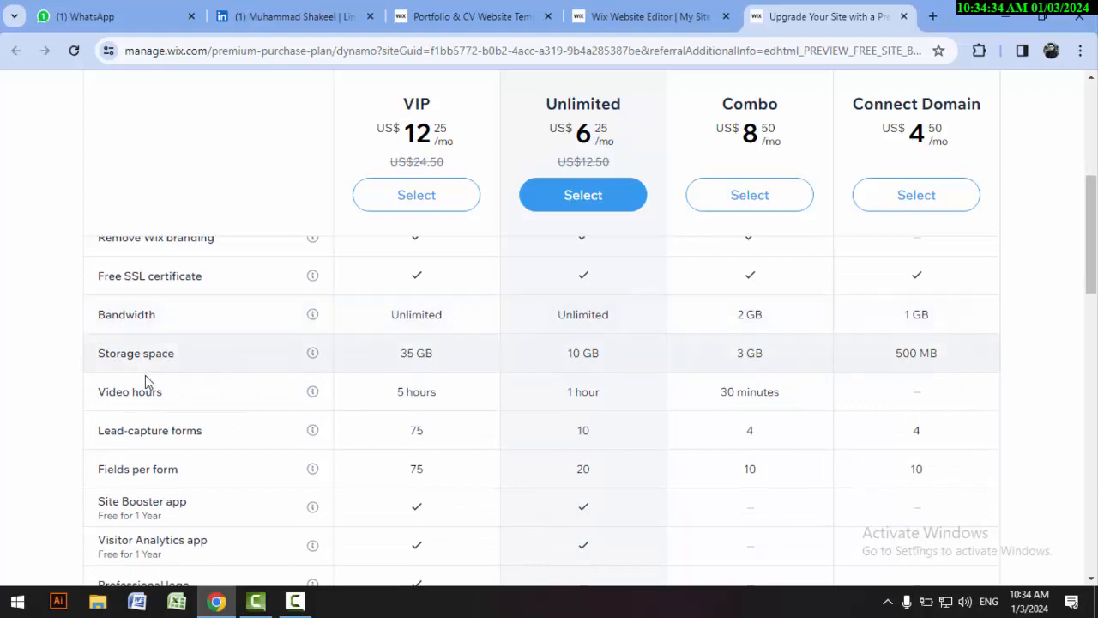
scroll(137, 361, down, 2)
scroll(138, 343, down, 3)
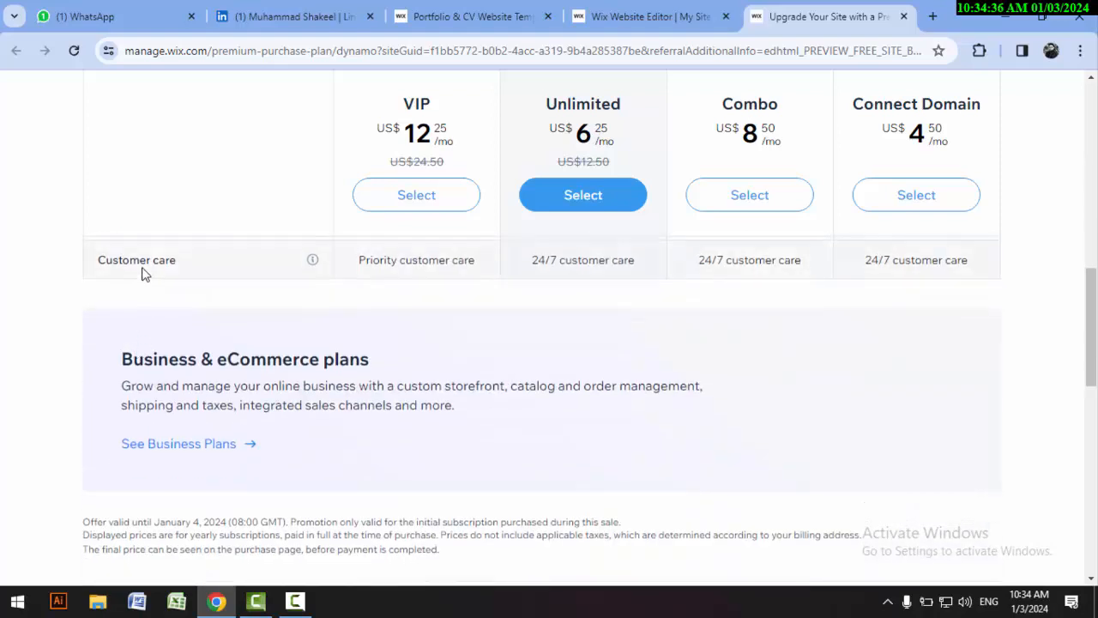
scroll(146, 291, up, 3)
scroll(163, 326, down, 3)
scroll(441, 373, up, 6)
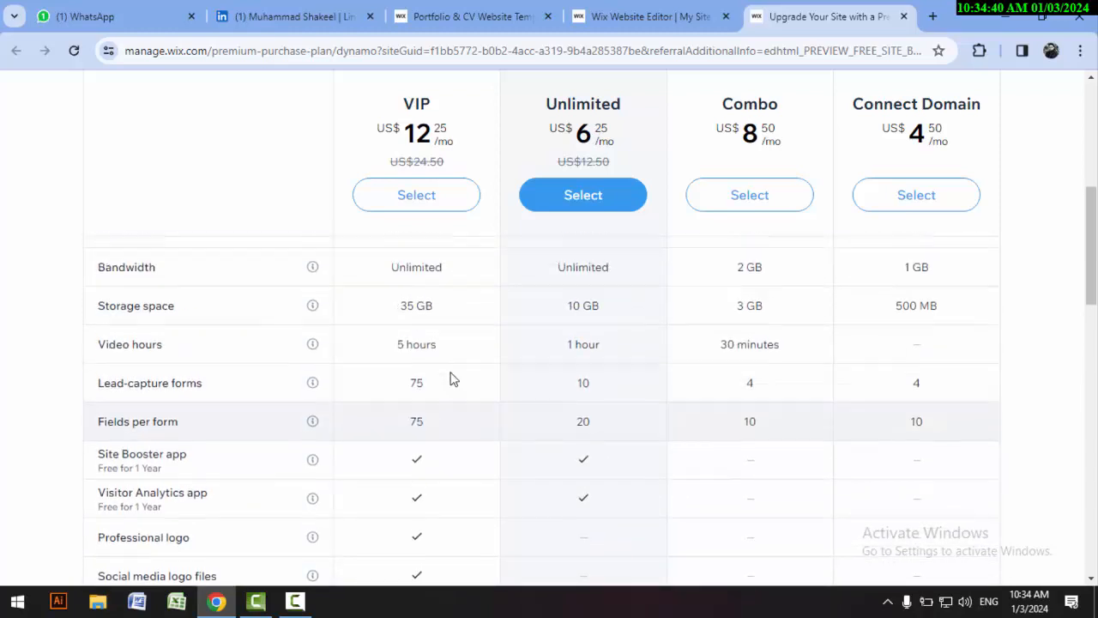
scroll(469, 315, up, 2)
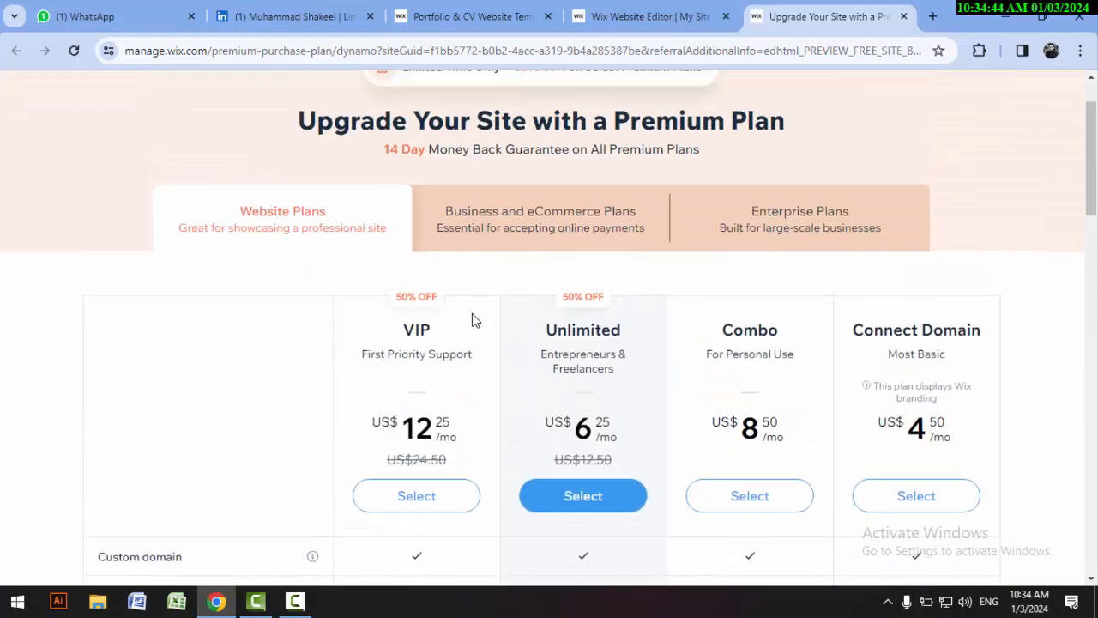
Step: Compare the VIP plan's storage, video hours, forms and included apps with the other plans, and check the payment information below
scroll(470, 320, down, 4)
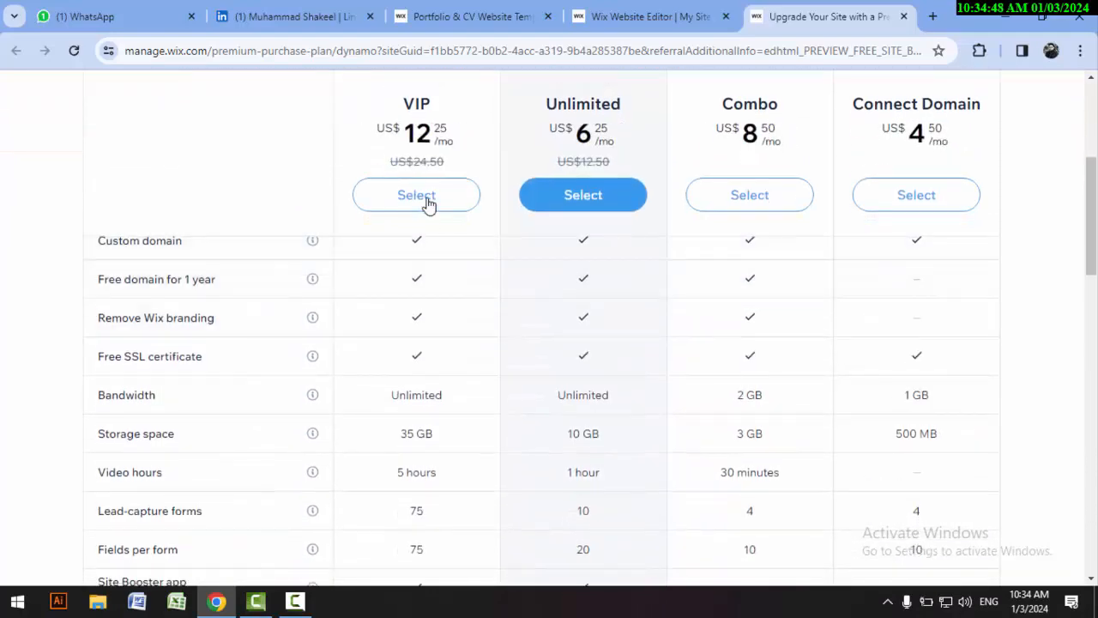
scroll(542, 423, up, 3)
scroll(542, 426, down, 2)
scroll(542, 427, down, 3)
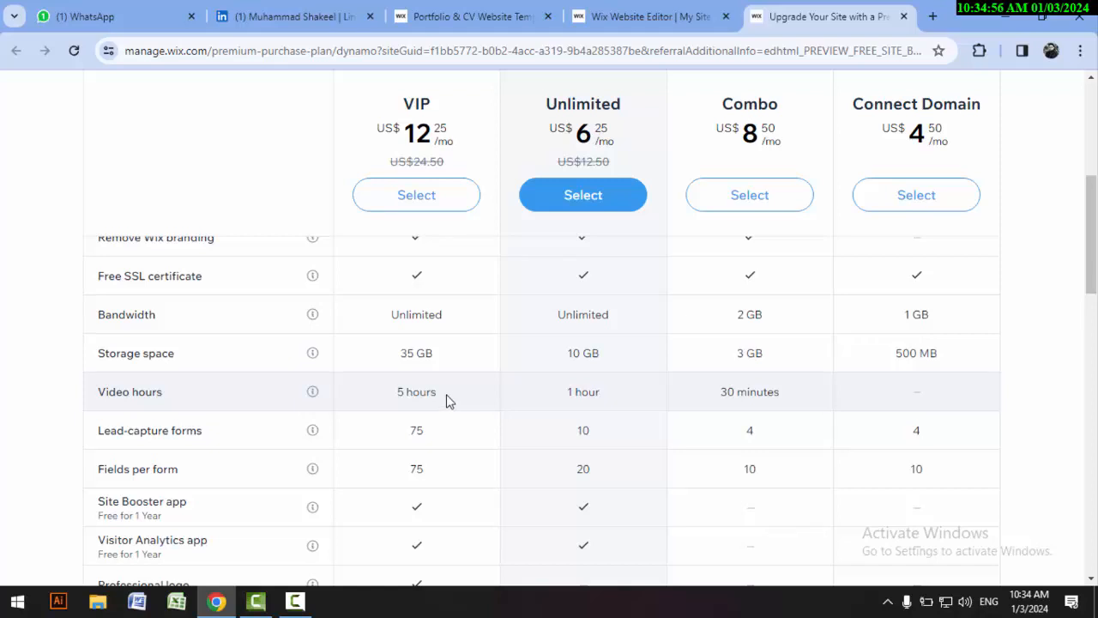
scroll(446, 400, down, 1)
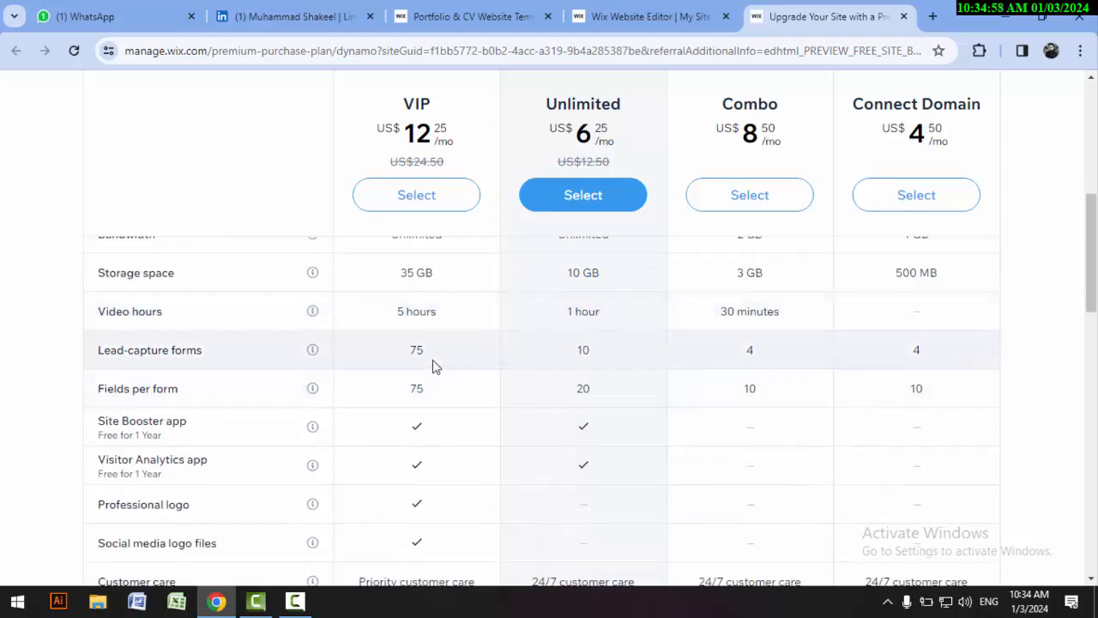
scroll(438, 386, down, 1)
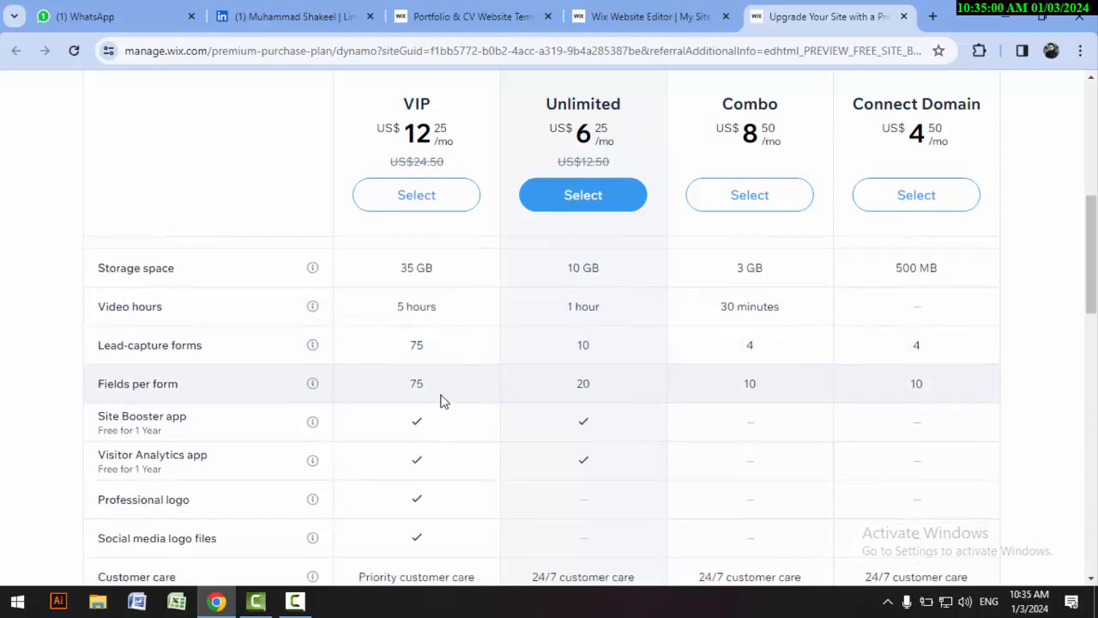
scroll(440, 401, down, 4)
scroll(441, 401, up, 1)
scroll(443, 402, down, 5)
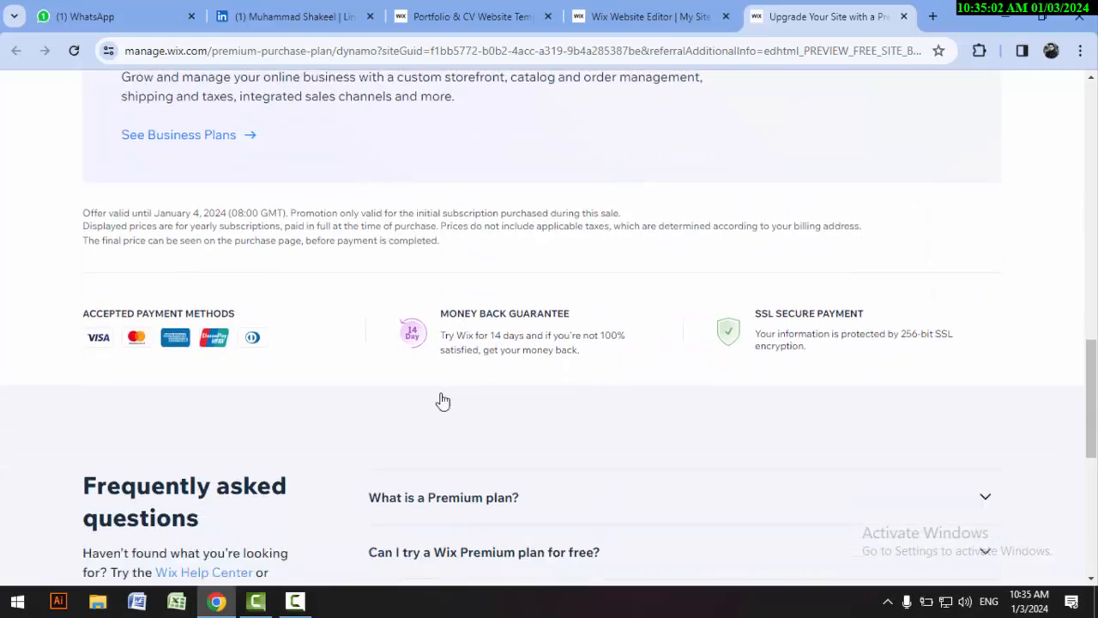
scroll(443, 401, down, 6)
scroll(429, 417, up, 15)
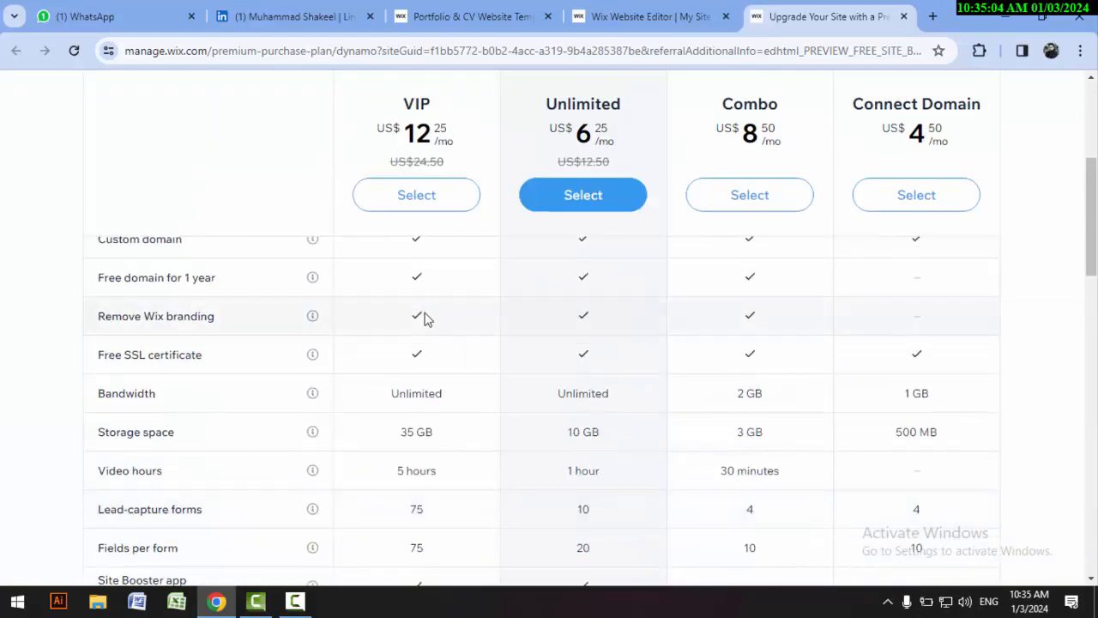
scroll(422, 317, up, 5)
scroll(422, 319, down, 2)
scroll(422, 319, up, 1)
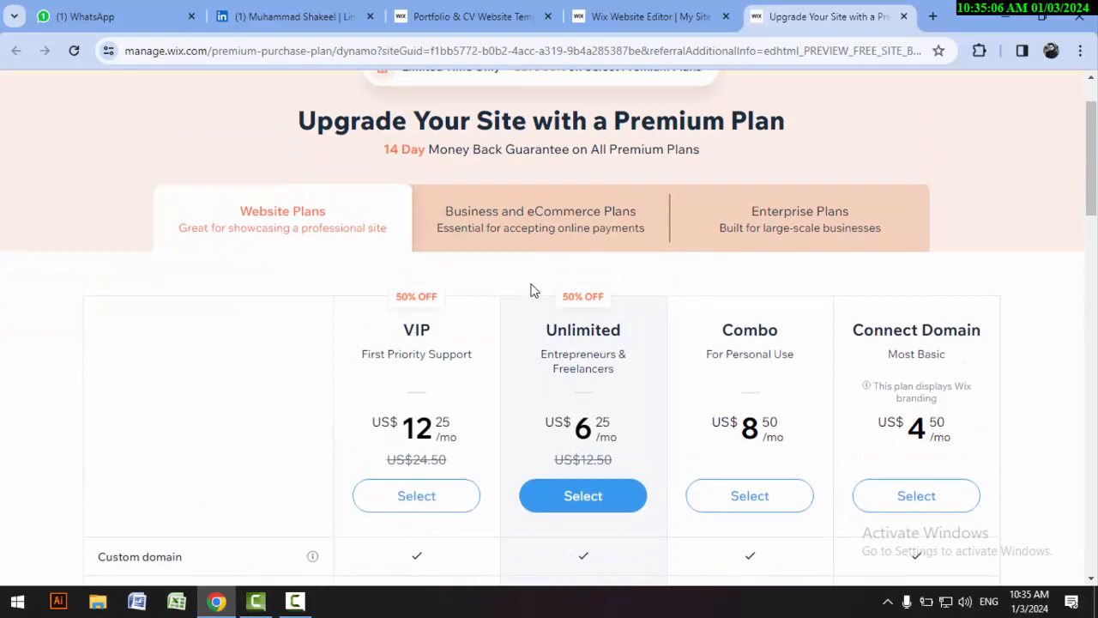
scroll(529, 283, up, 1)
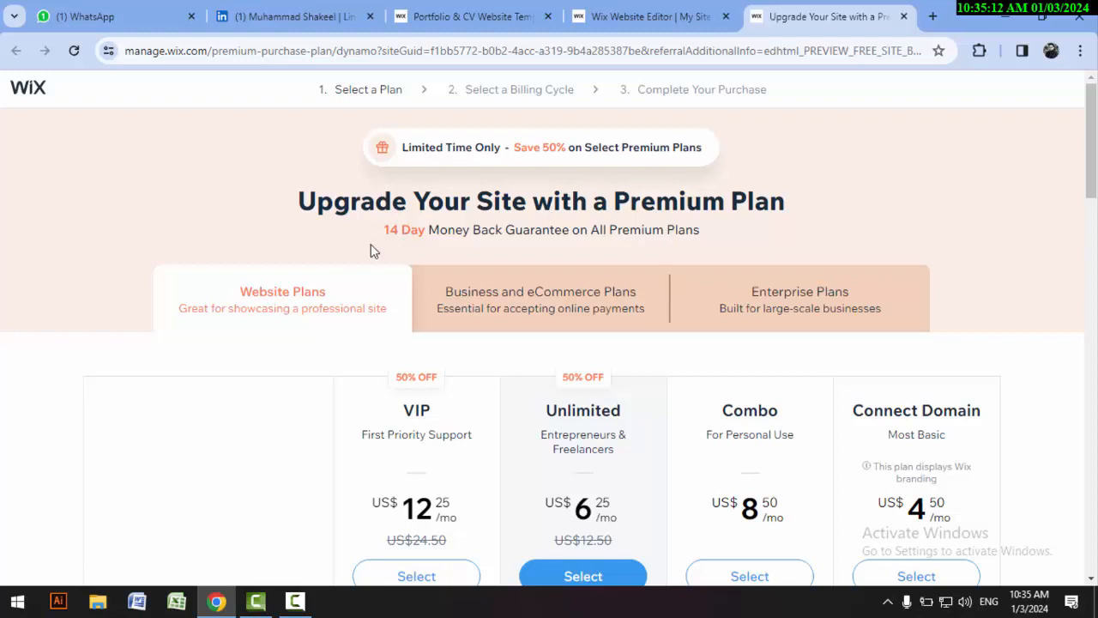
Step: Choose the VIP website plan and continue to checkout with the Yearly billing cycle
scroll(373, 249, down, 3)
click(386, 205)
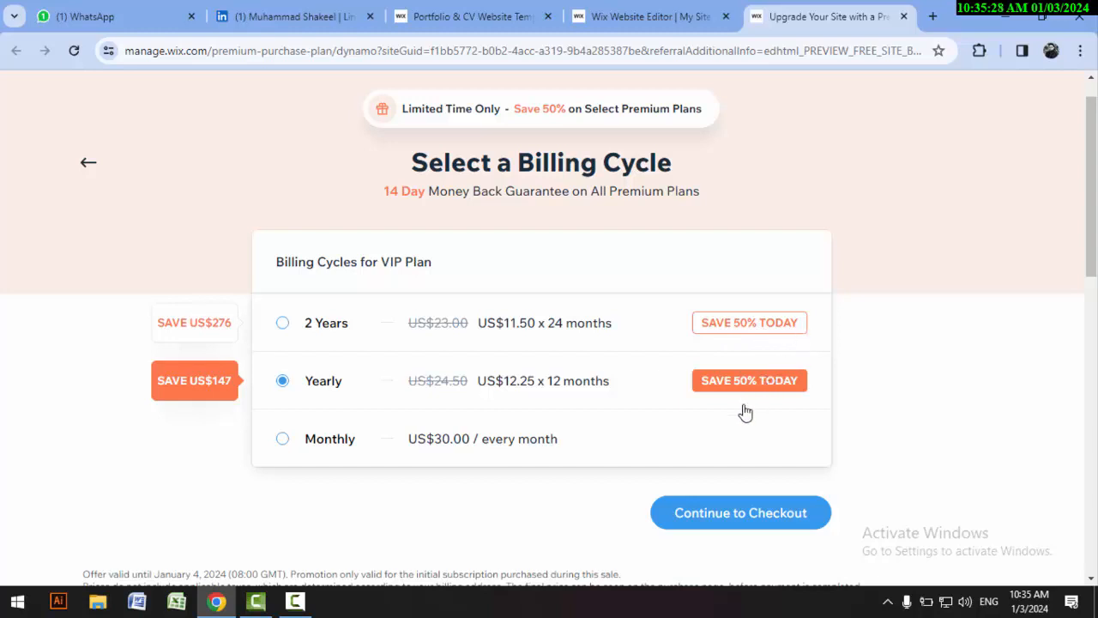
scroll(745, 412, down, 2)
click(729, 351)
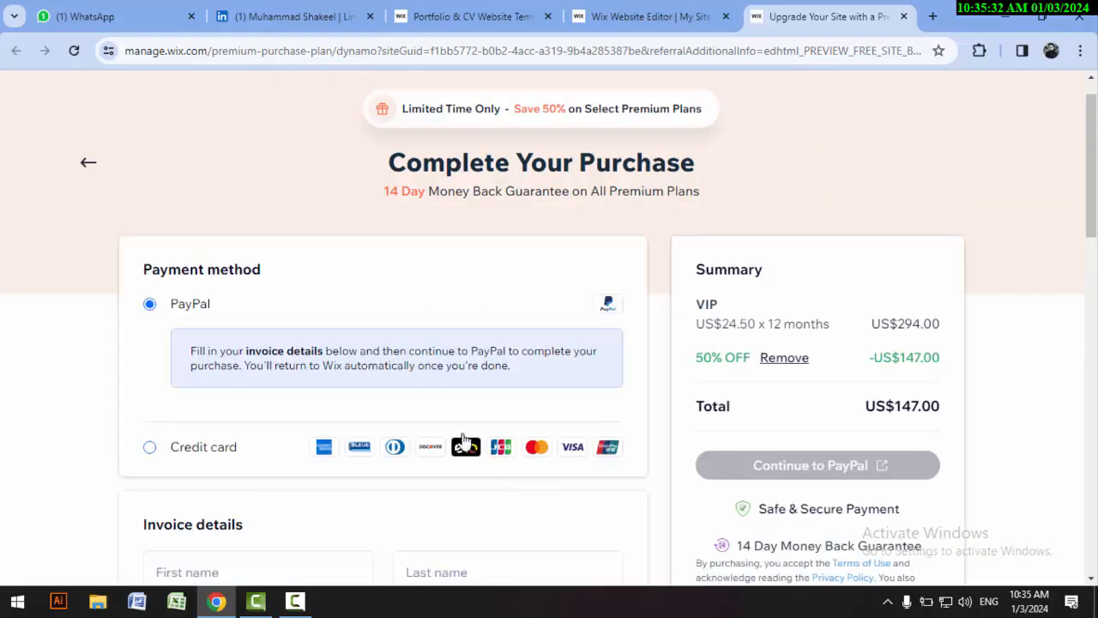
Step: Look over the checkout page's payment methods, invoice details fields and order summary without filling anything in
scroll(476, 390, down, 2)
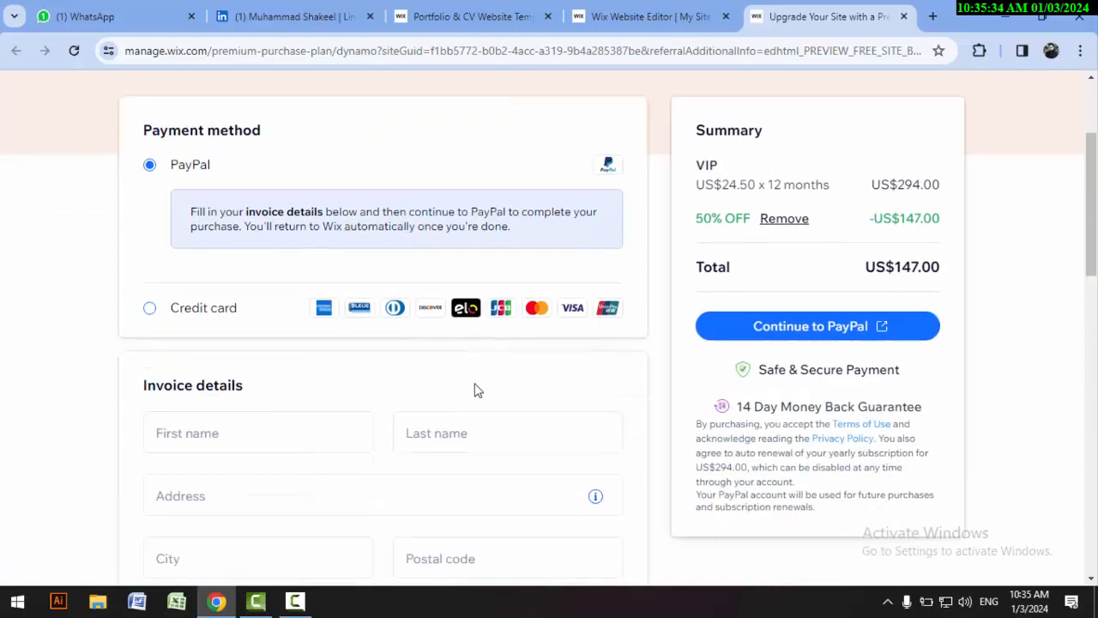
scroll(283, 386, down, 1)
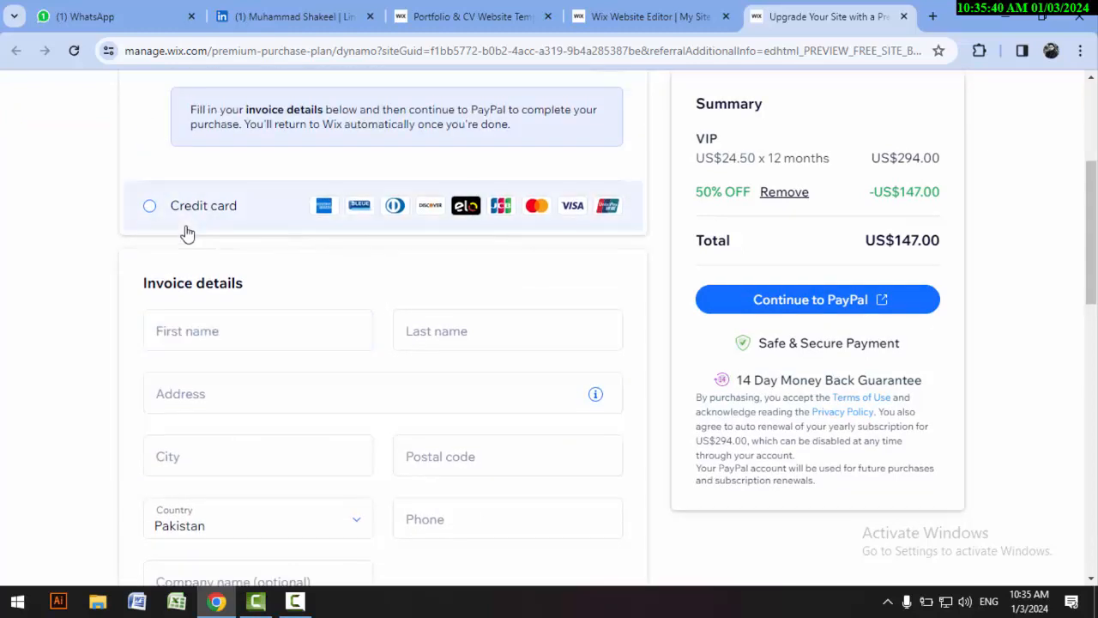
scroll(490, 294, down, 5)
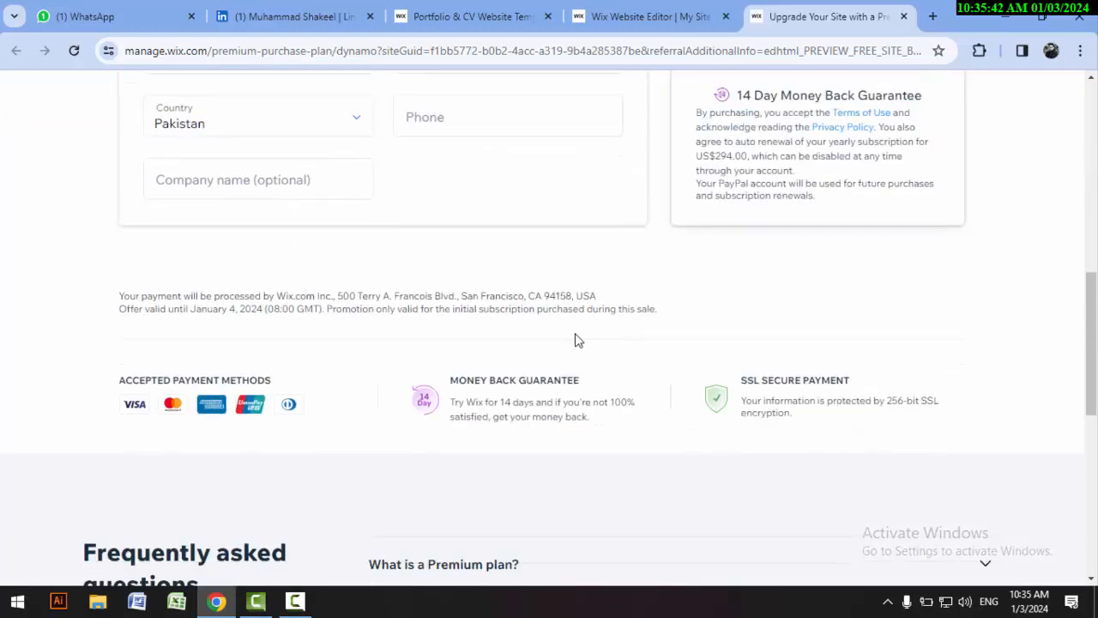
scroll(861, 317, up, 8)
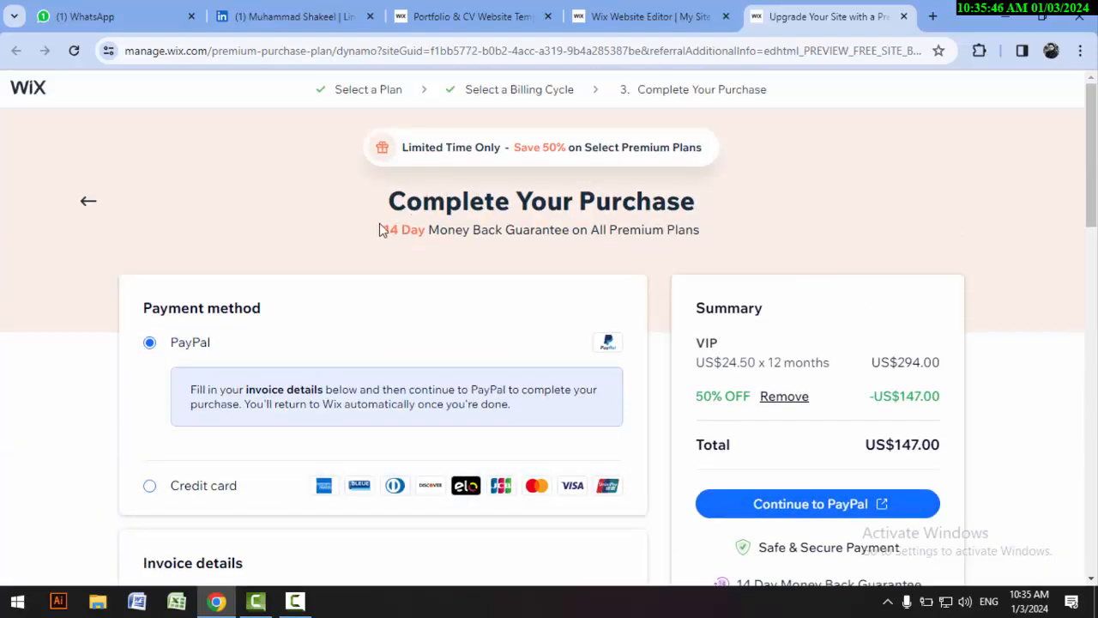
click(294, 600)
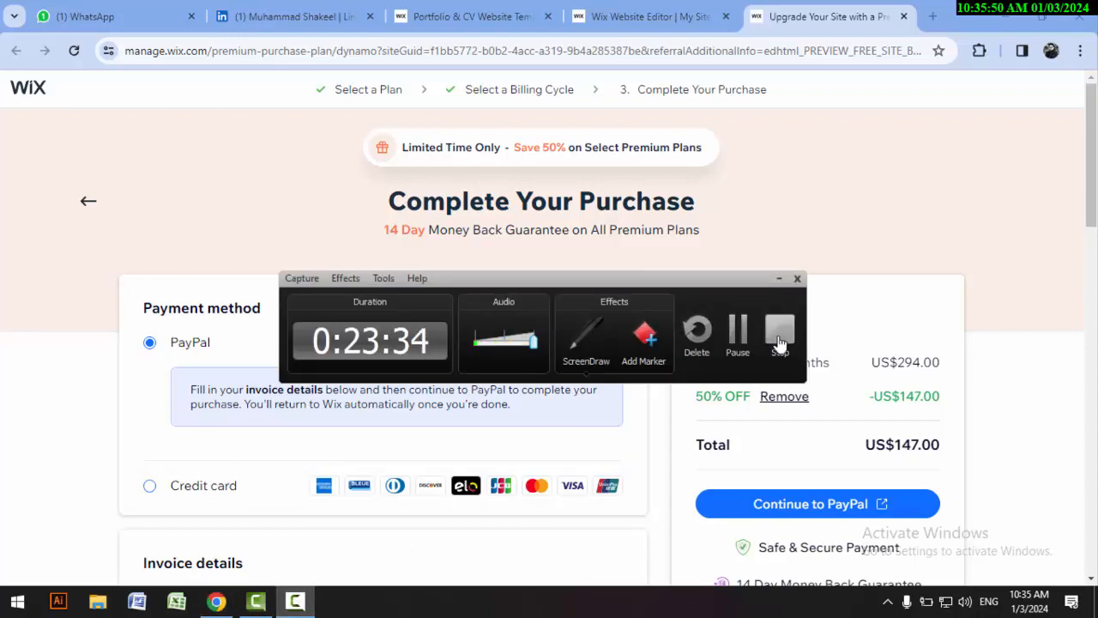